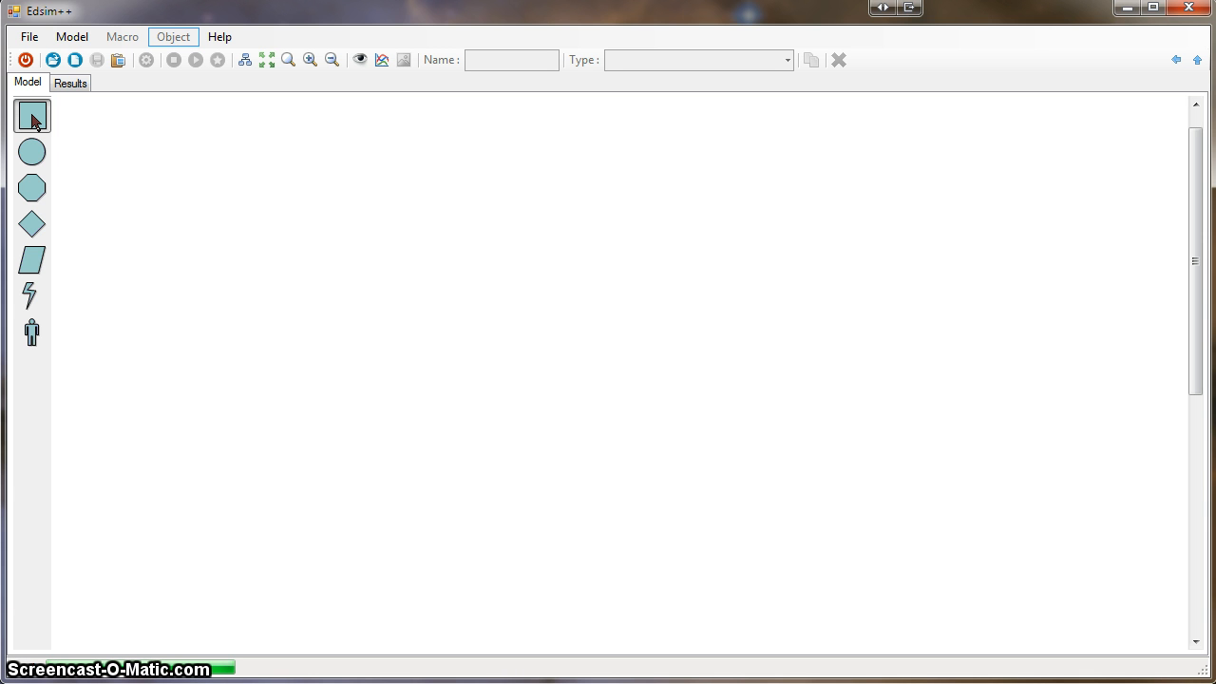
Place a TCompartment object in the upper part of the empty model canvas and select it.
left_click_drag(32, 119, 270, 213)
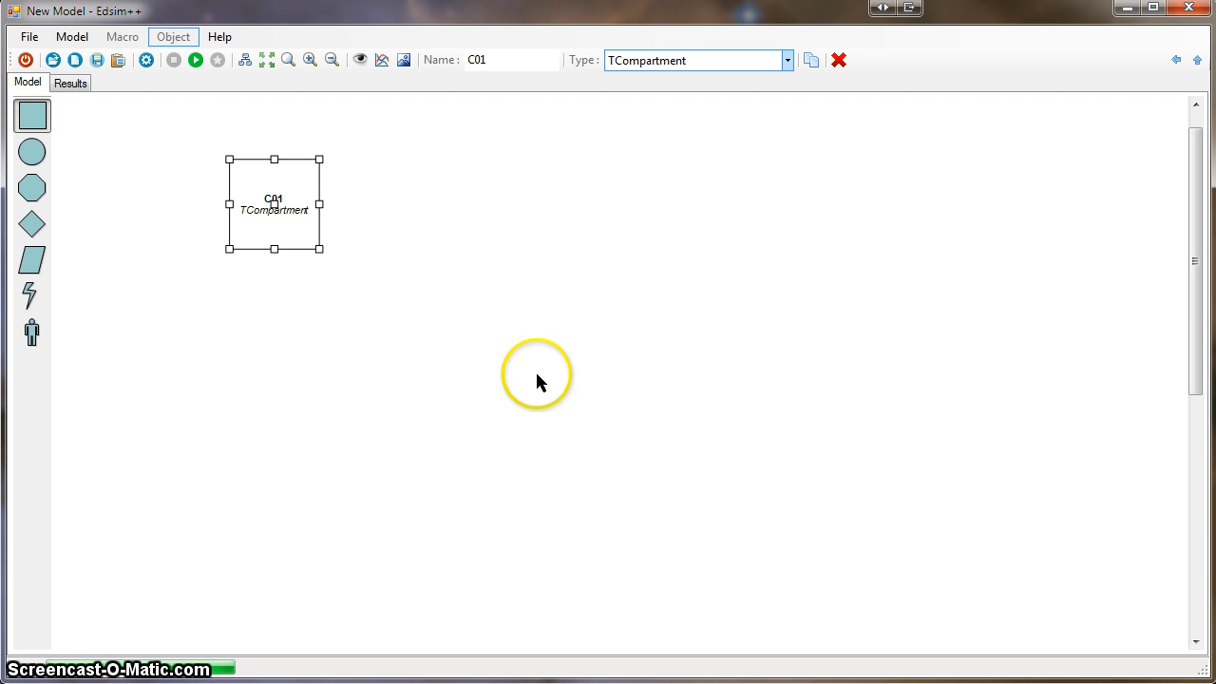
left_click(545, 261)
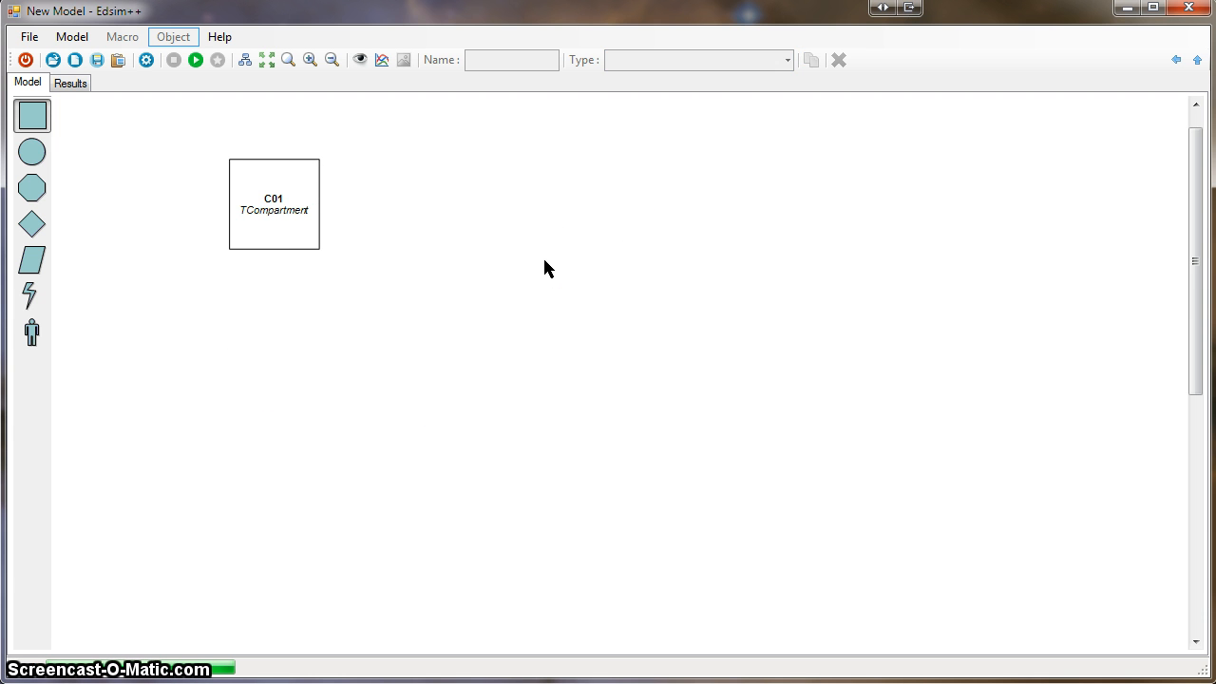
mouse_move(544, 260)
left_mouse_down()
mouse_move(448, 285)
mouse_move(284, 259)
left_mouse_up()
left_click(266, 234)
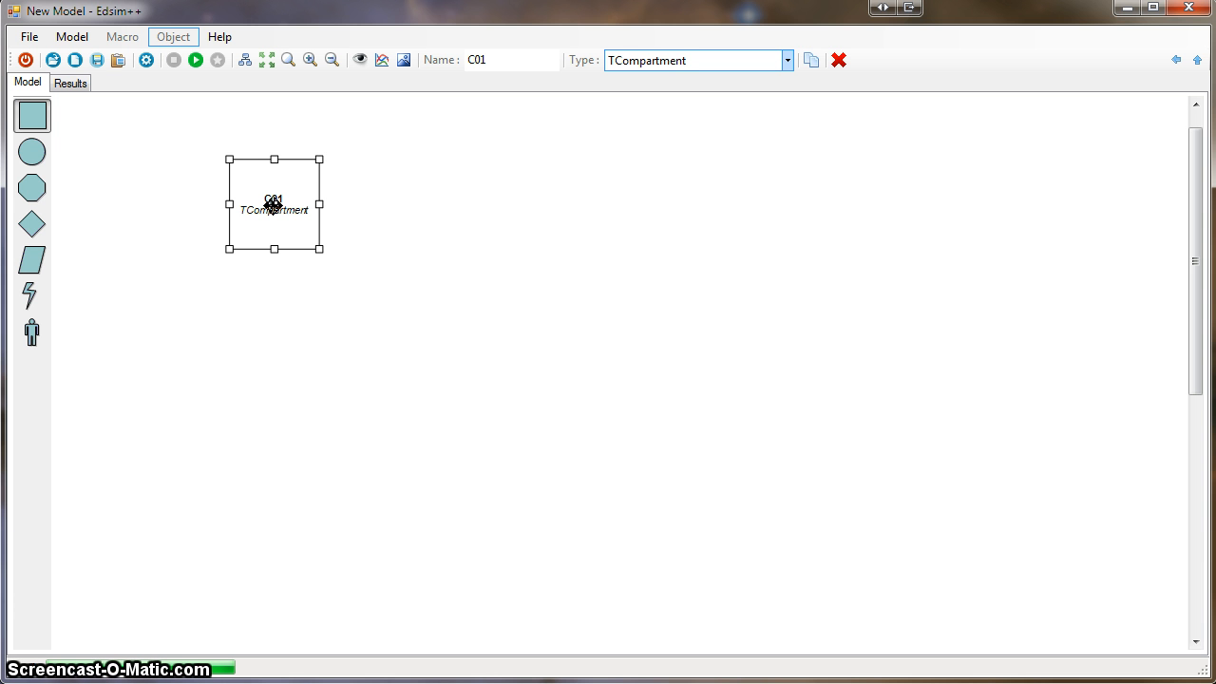
Move compartment C01 slightly left and down, and resize it into a slightly larger square.
left_click_drag(272, 206, 227, 218)
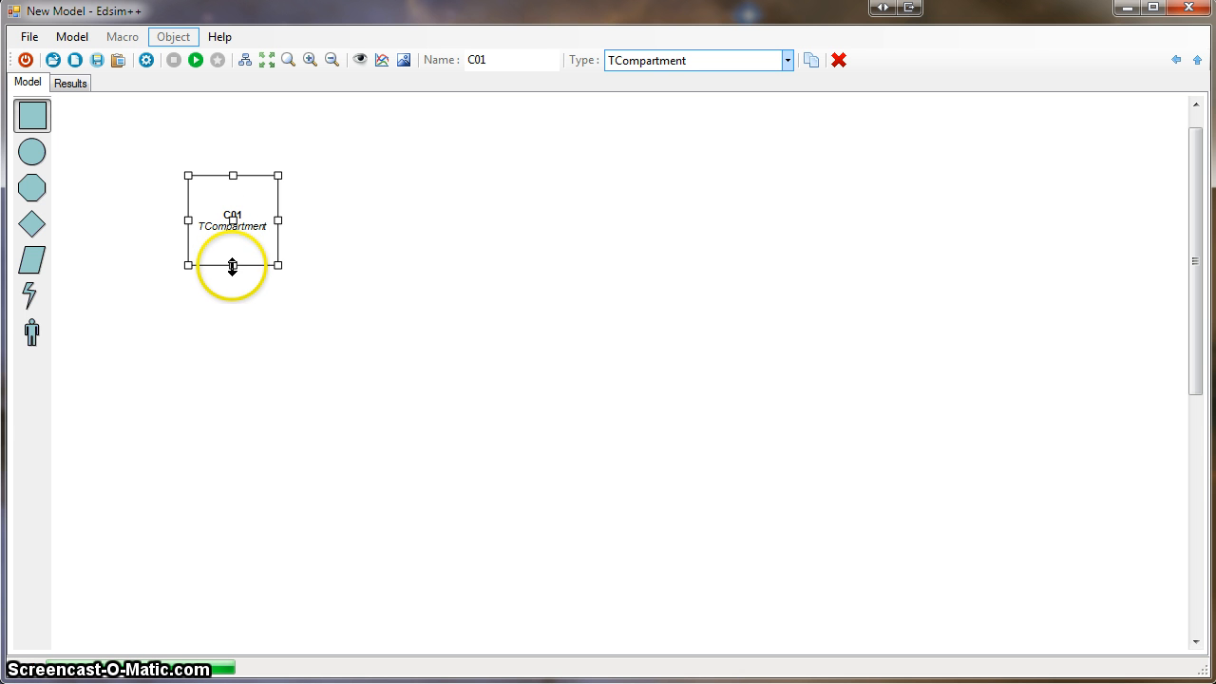
left_click_drag(229, 284, 228, 320)
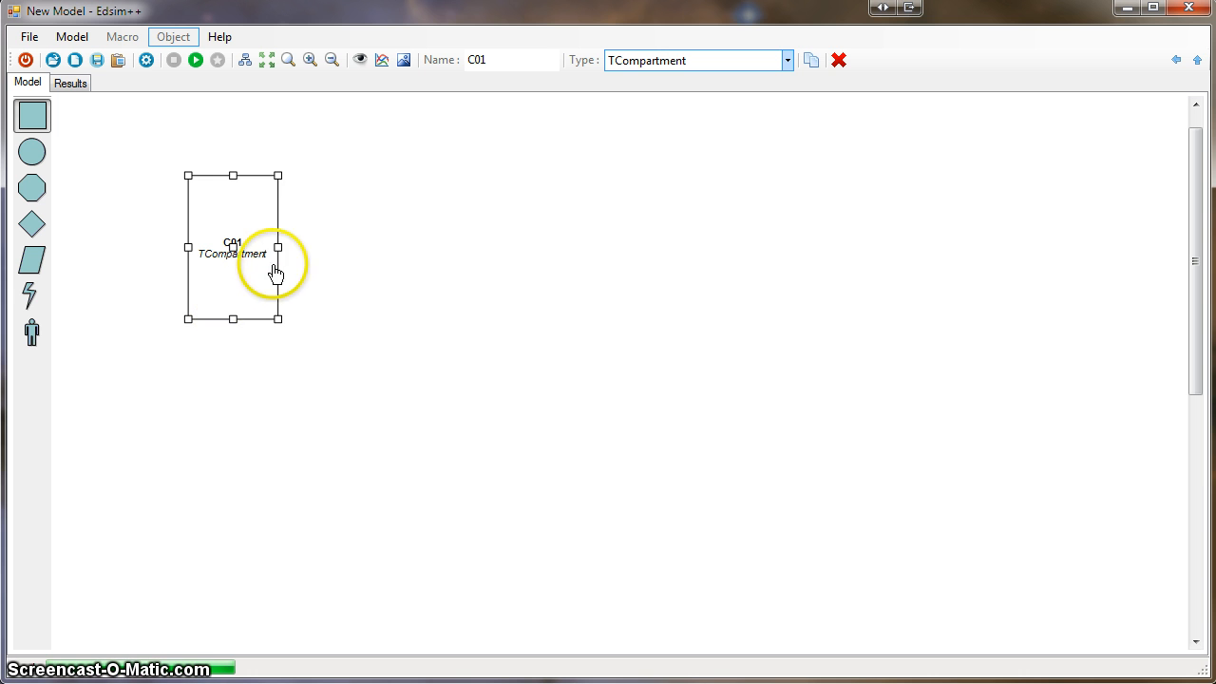
left_click_drag(278, 247, 334, 247)
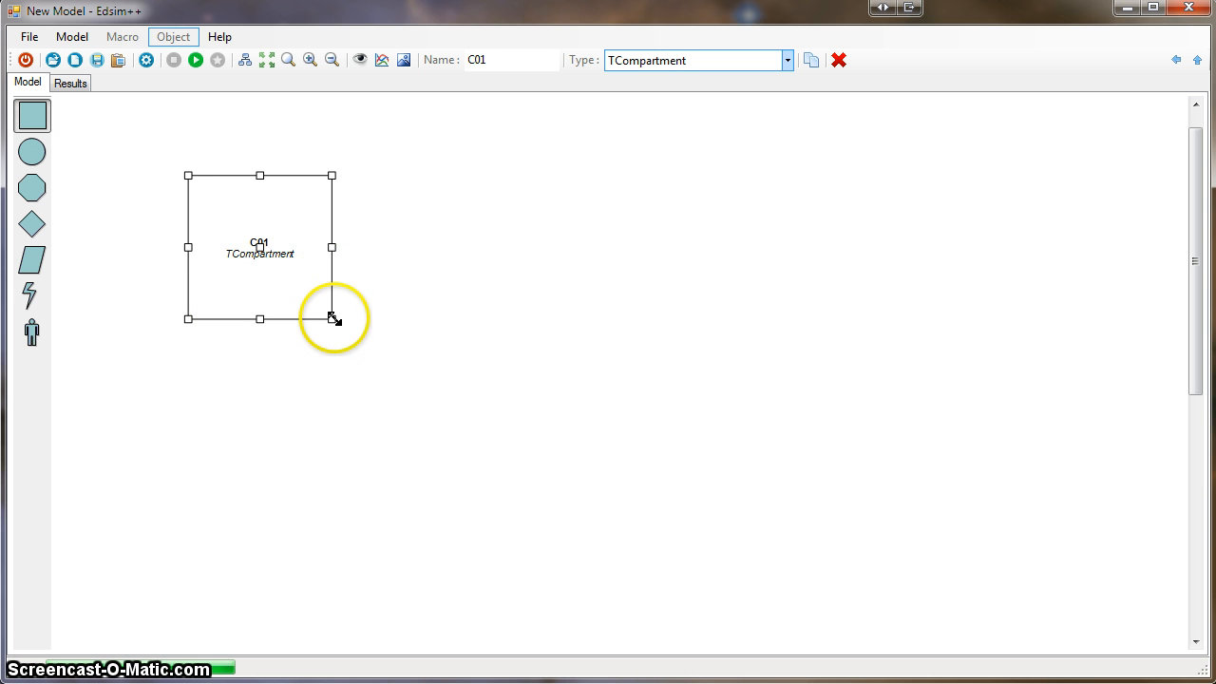
left_click_drag(332, 319, 292, 275)
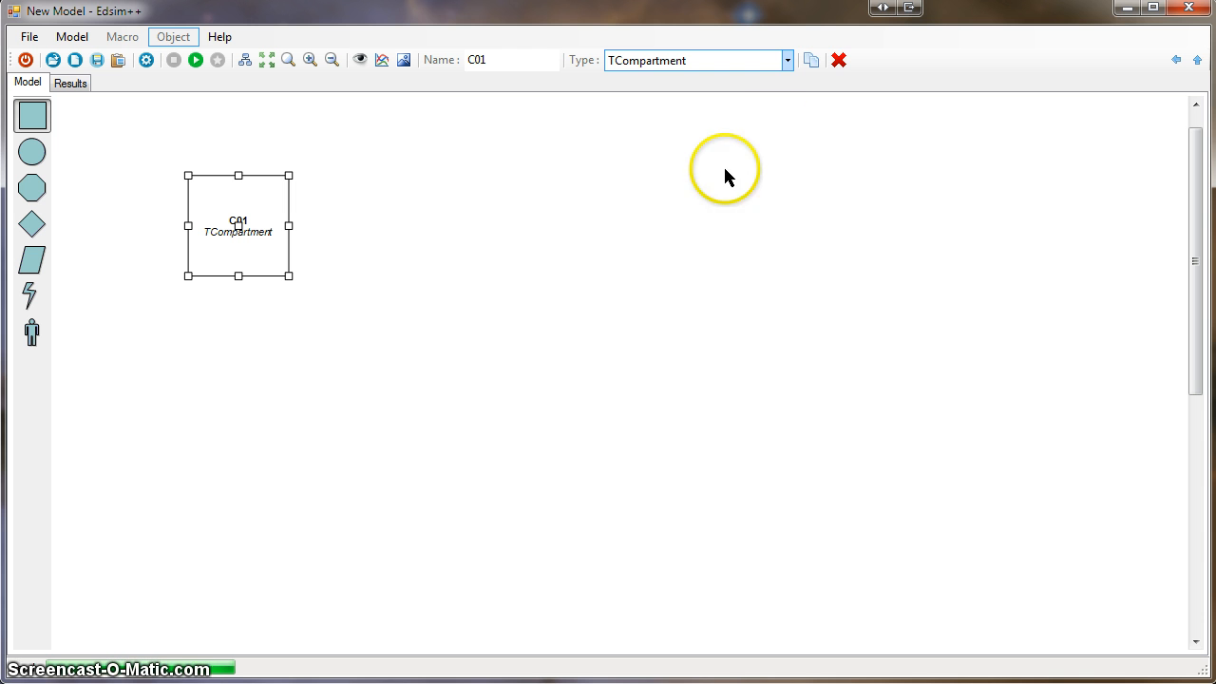
Duplicate compartment C01, then select both compartments and delete them.
left_click(811, 62)
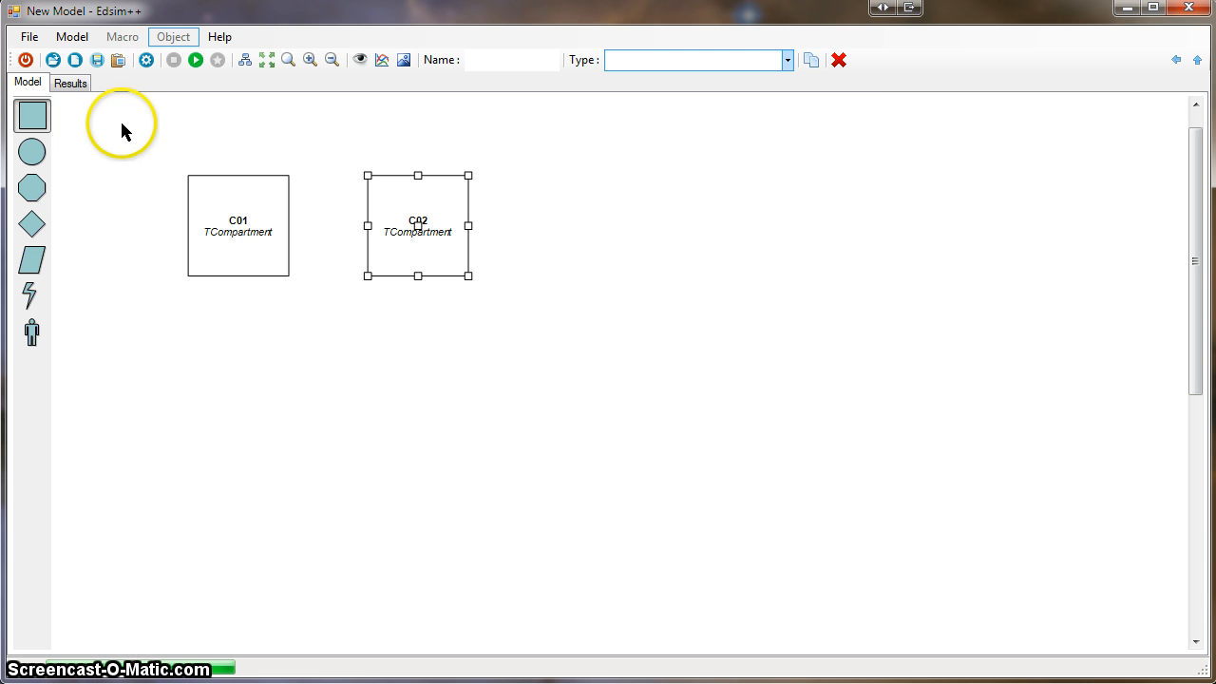
left_click_drag(117, 128, 556, 333)
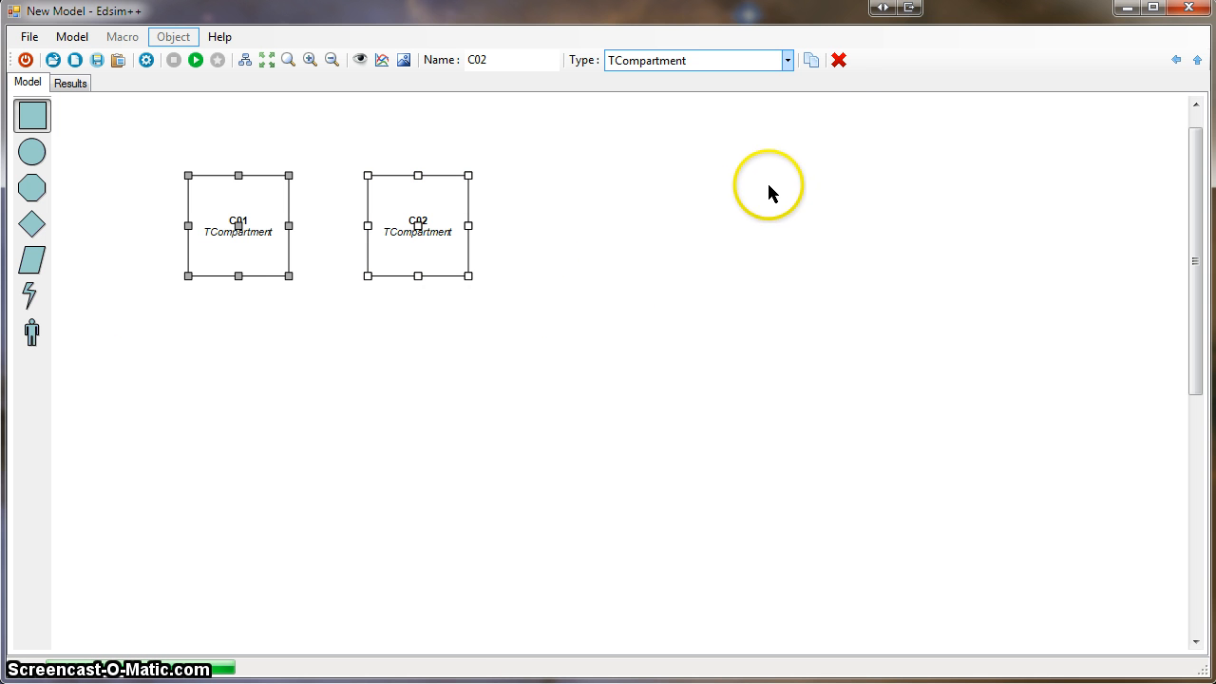
left_click(838, 61)
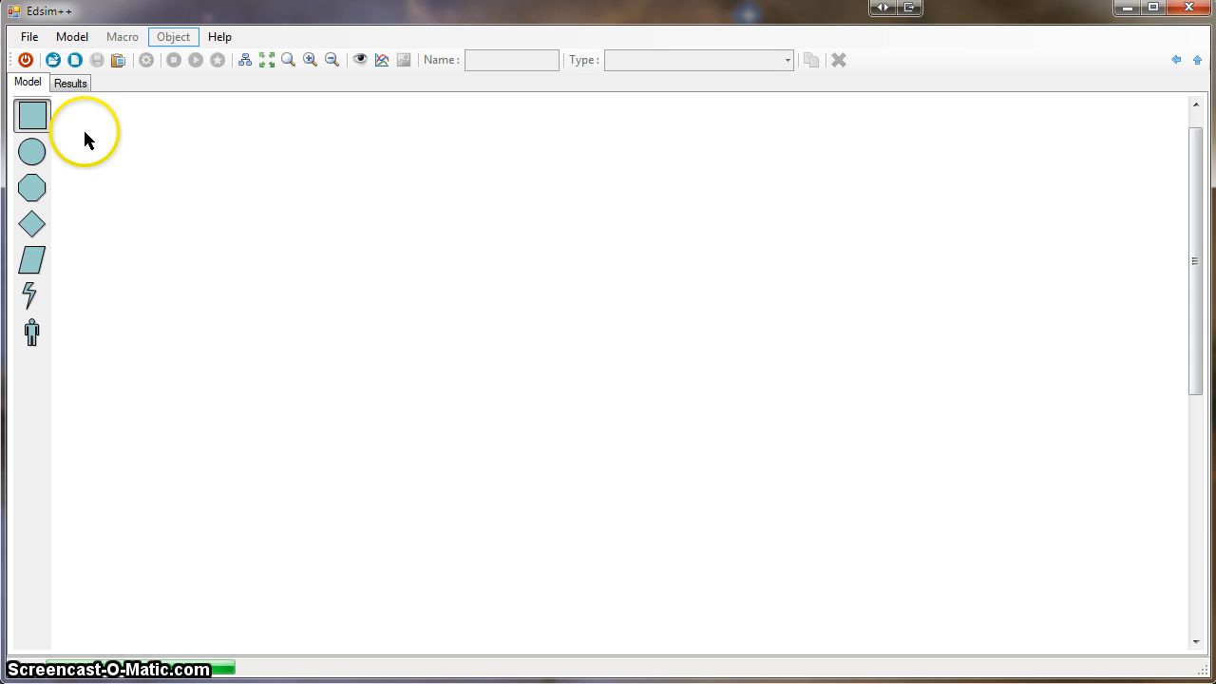
Place an injection, a compartment and an elimination in a row from left to right, with a TPeripheral compartment below the central one.
left_click_drag(32, 114, 388, 237)
left_click_drag(35, 150, 176, 234)
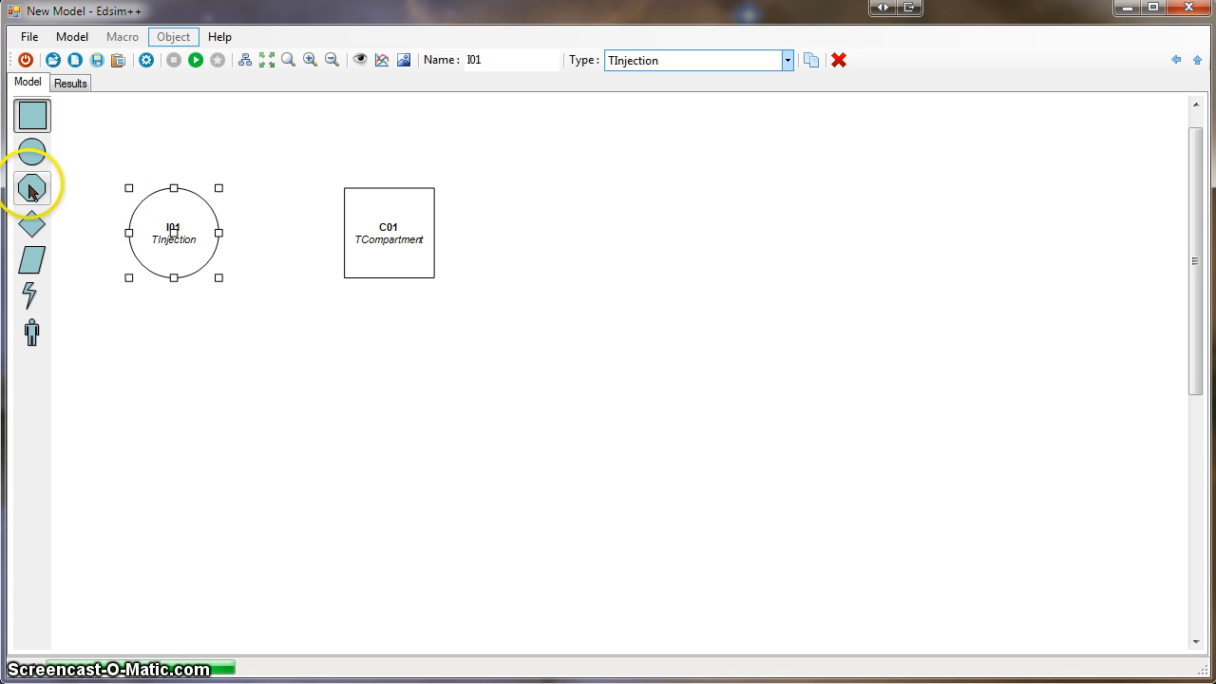
left_click_drag(31, 187, 618, 238)
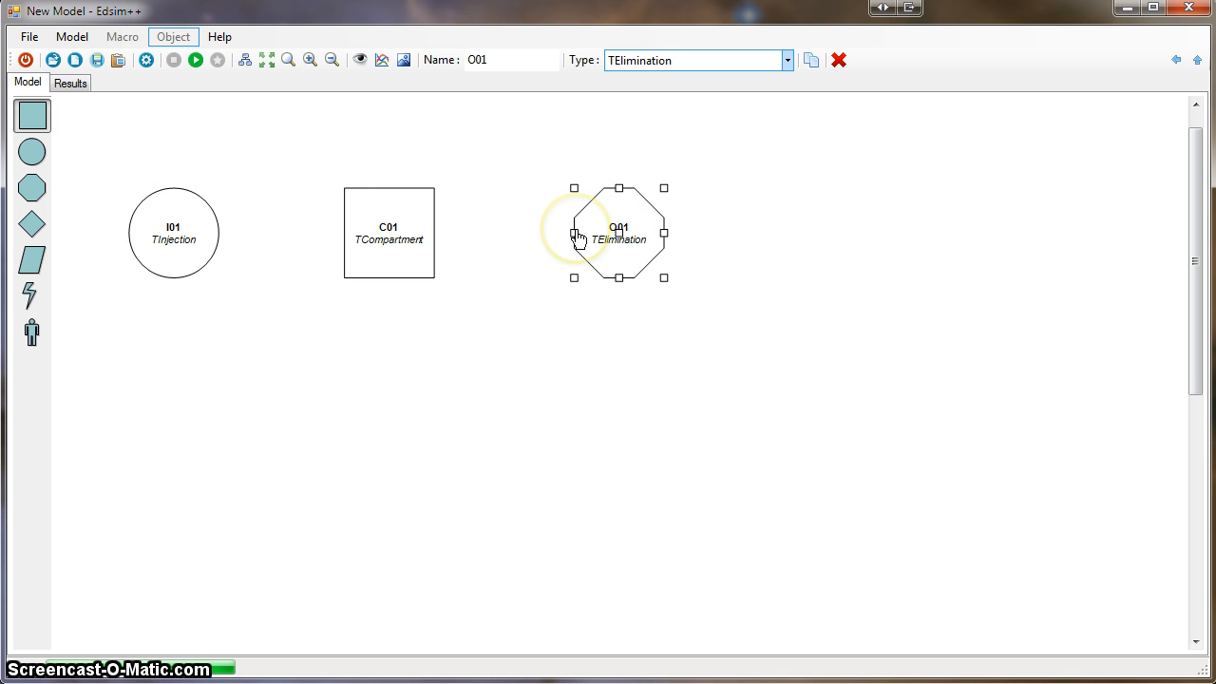
left_click_drag(32, 115, 389, 410)
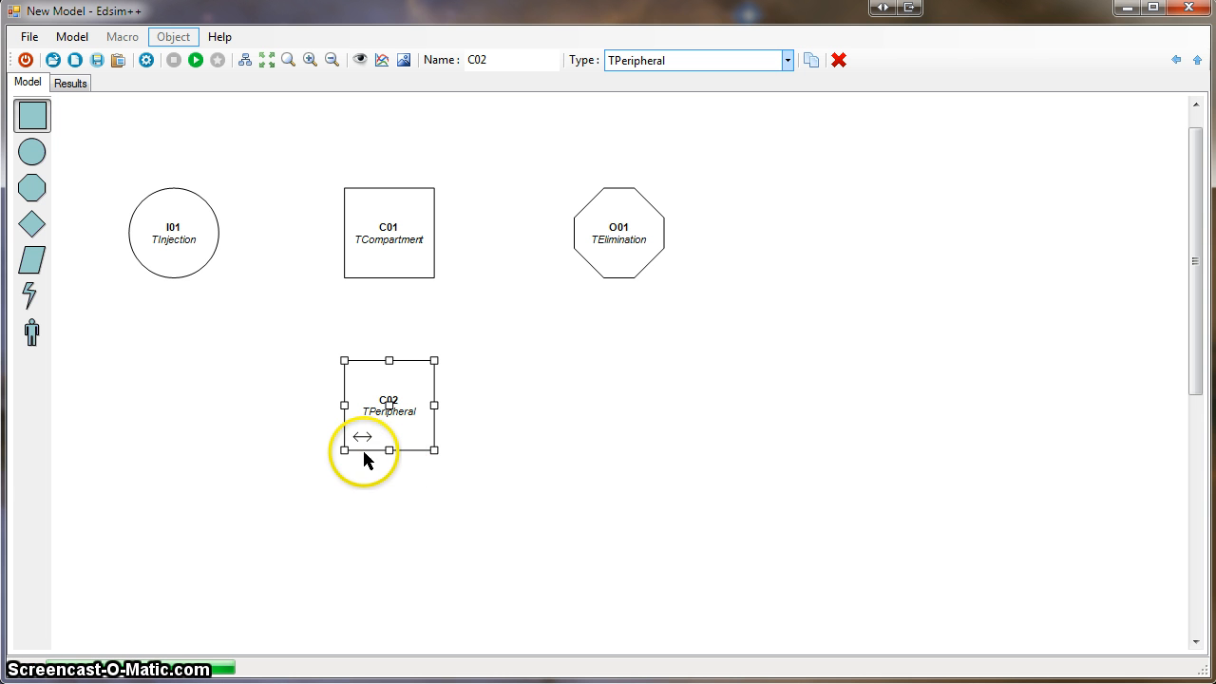
left_click(226, 389)
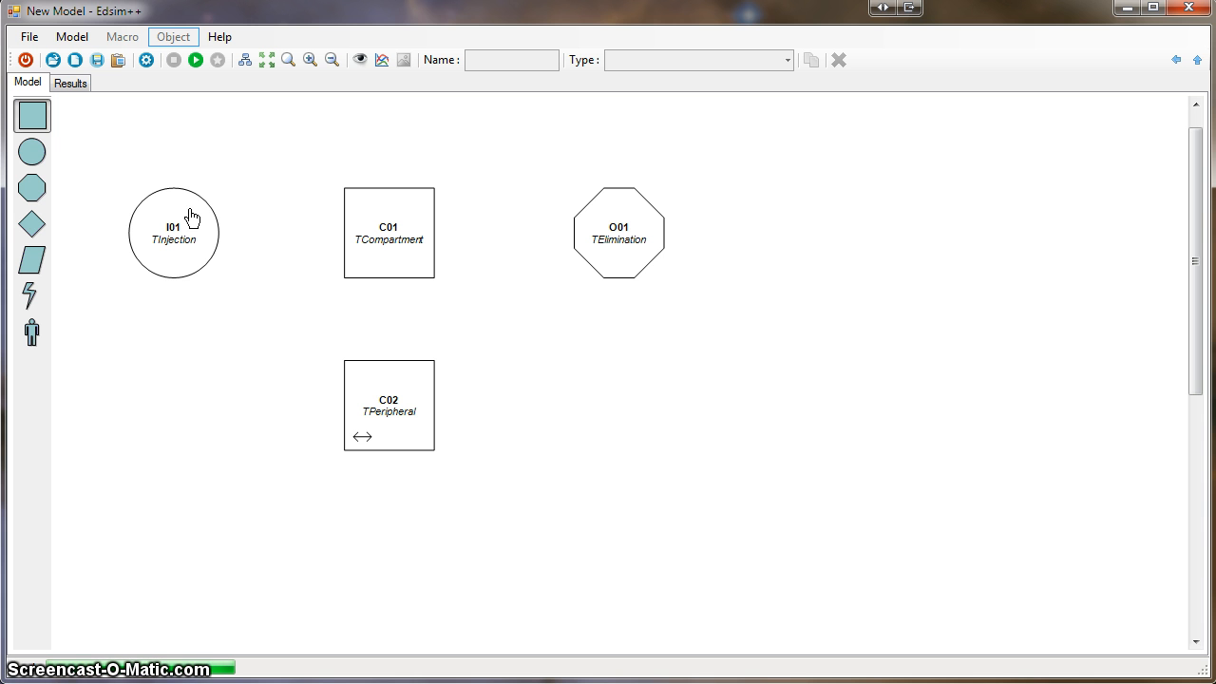
Connect injection I01 to compartment C01, and C01 to elimination O01, following the drug's flow.
left_click_drag(190, 211, 364, 223)
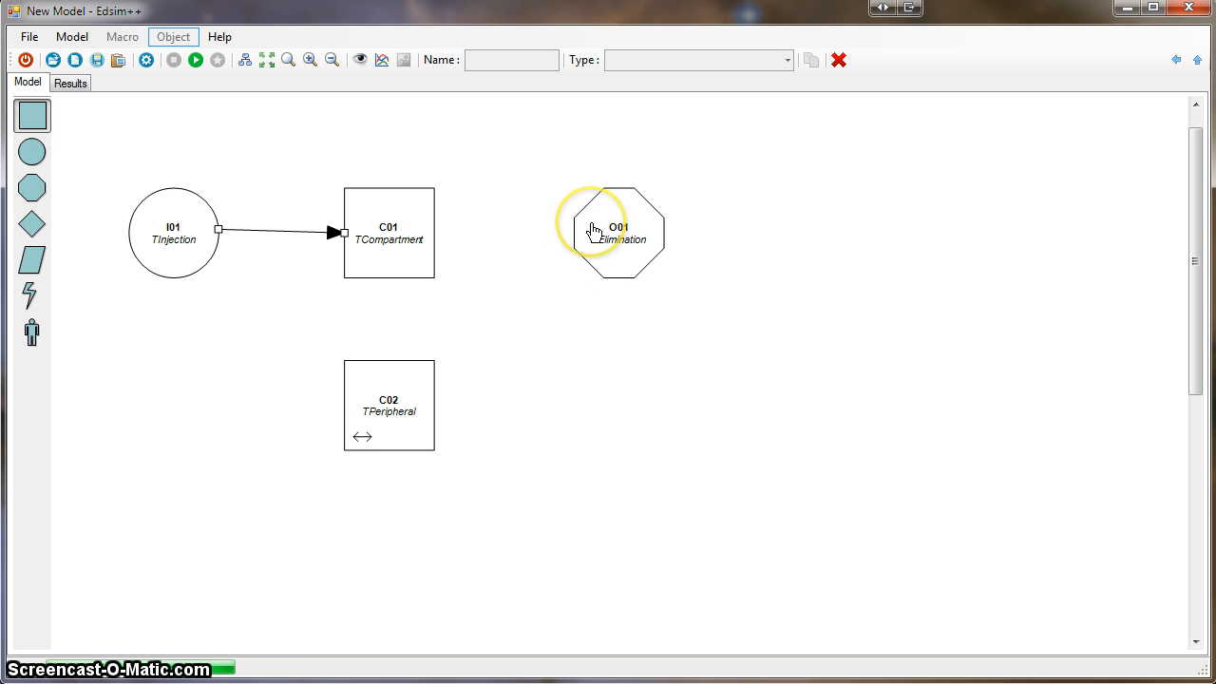
left_click_drag(591, 230, 404, 238)
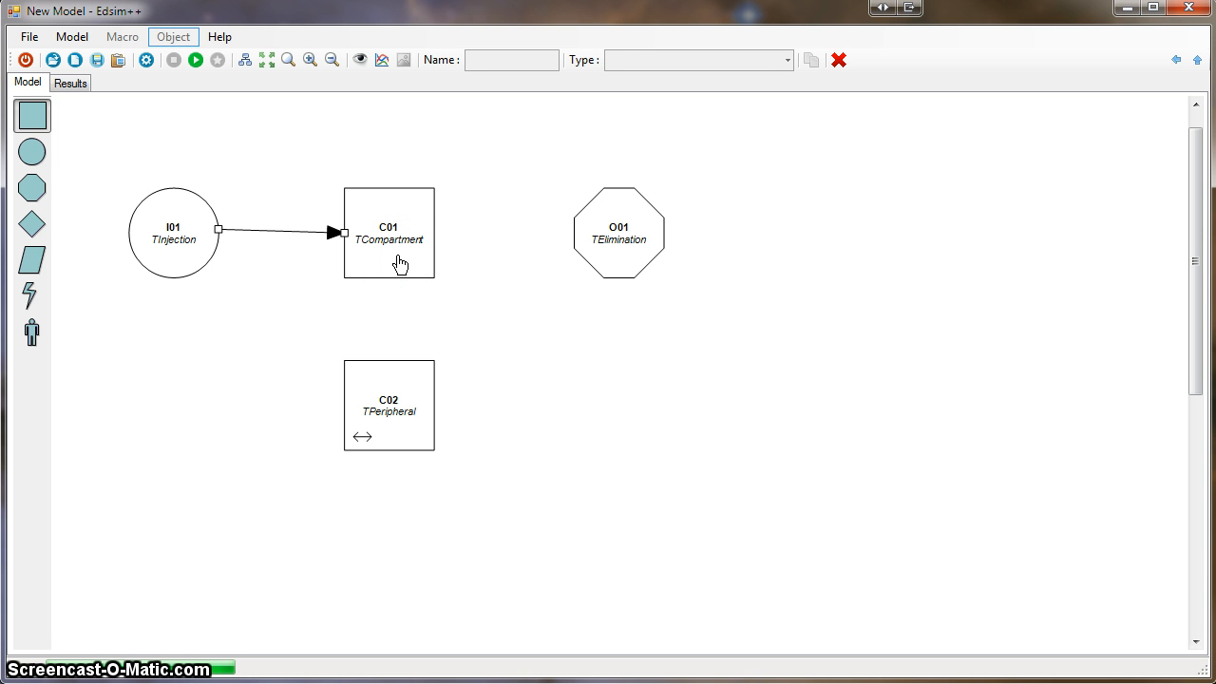
left_click(410, 255)
left_click(617, 252)
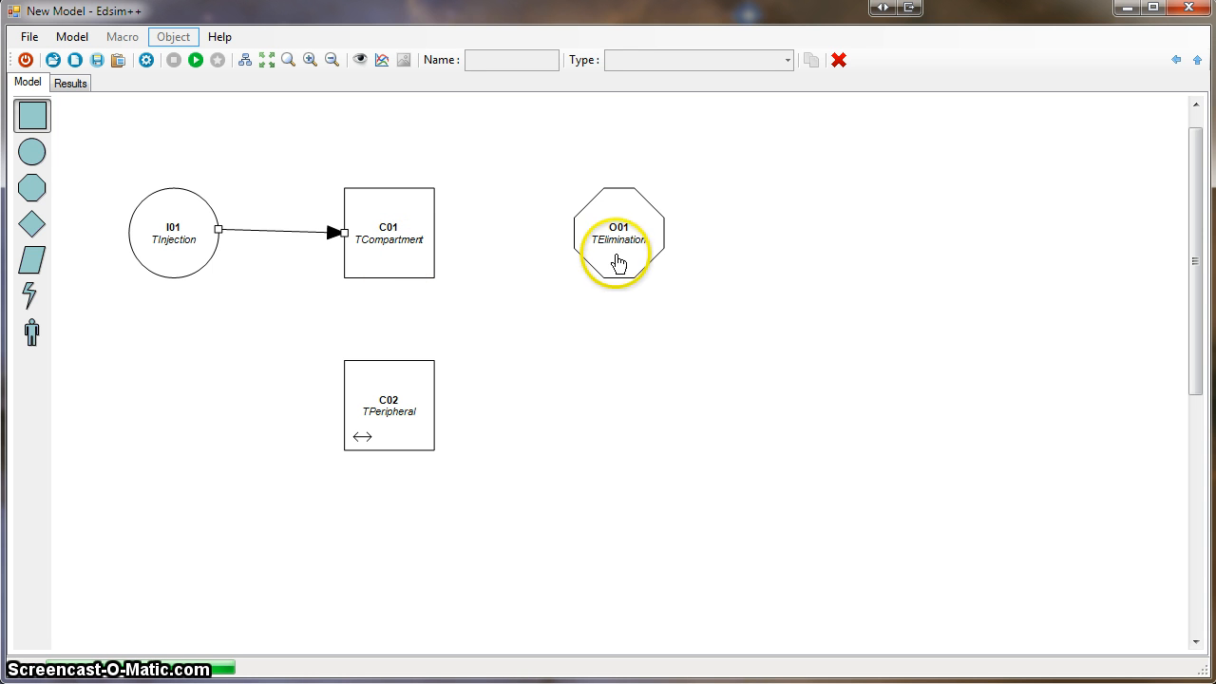
left_click_drag(619, 259, 594, 237)
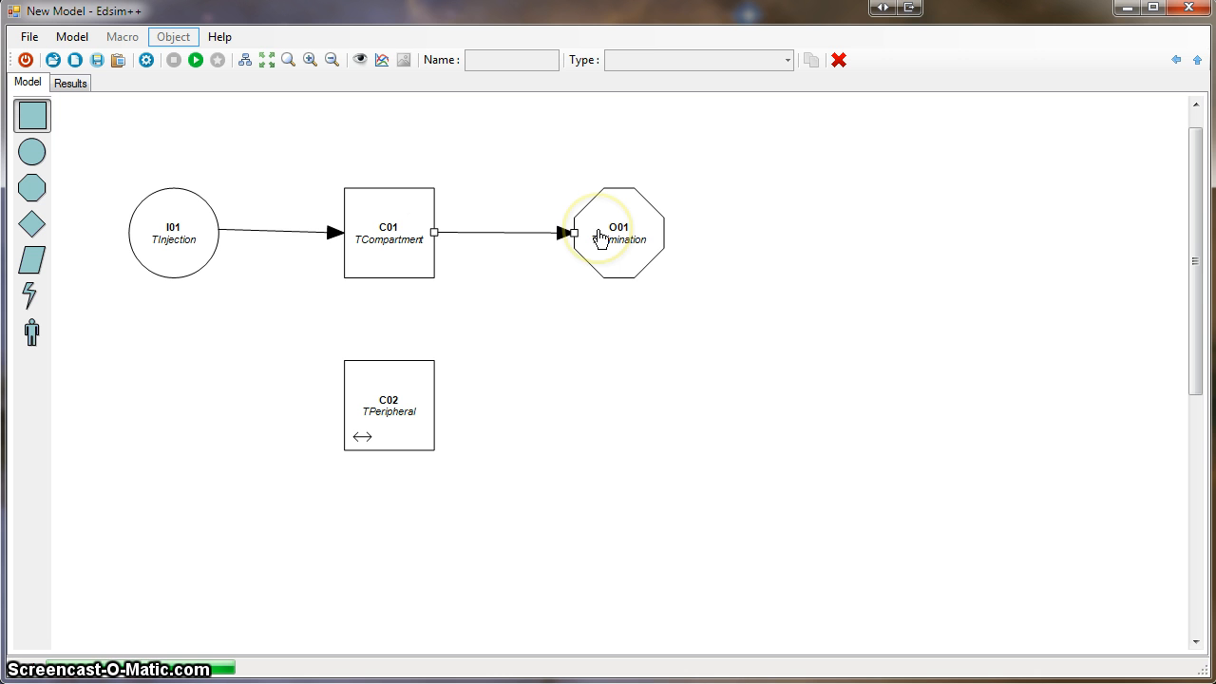
Link compartment C01 with the peripheral compartment C02 below it using a two-way connection.
left_click_drag(478, 285, 390, 387)
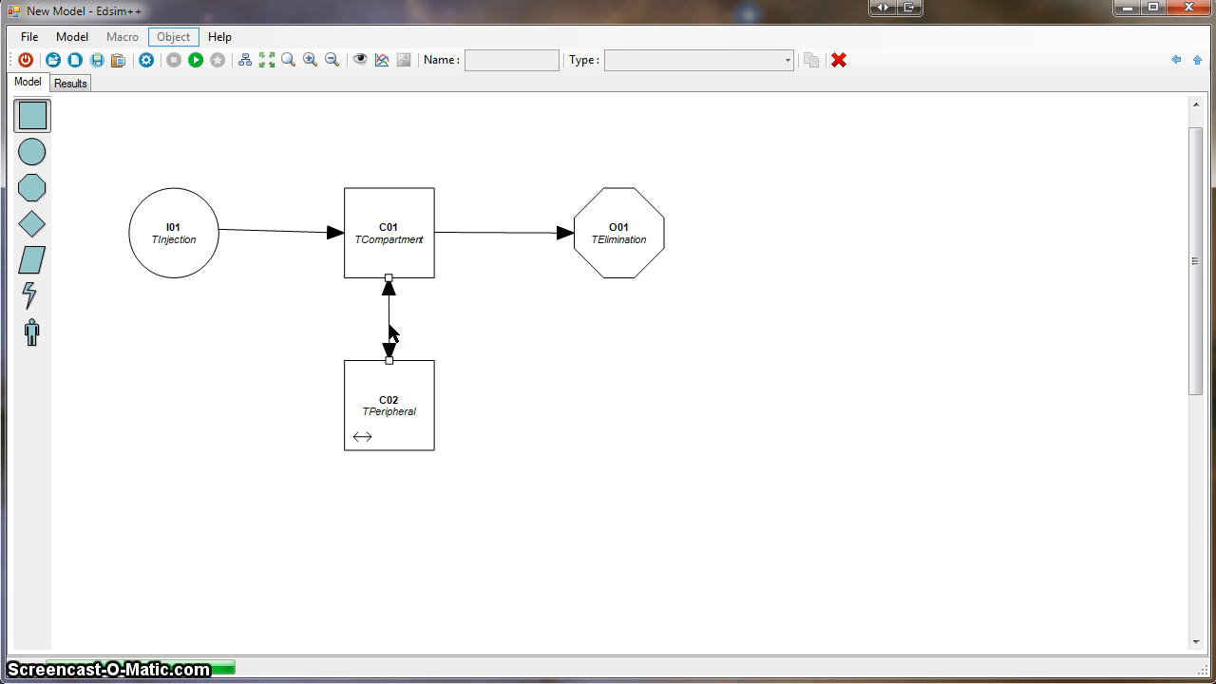
left_click(421, 315)
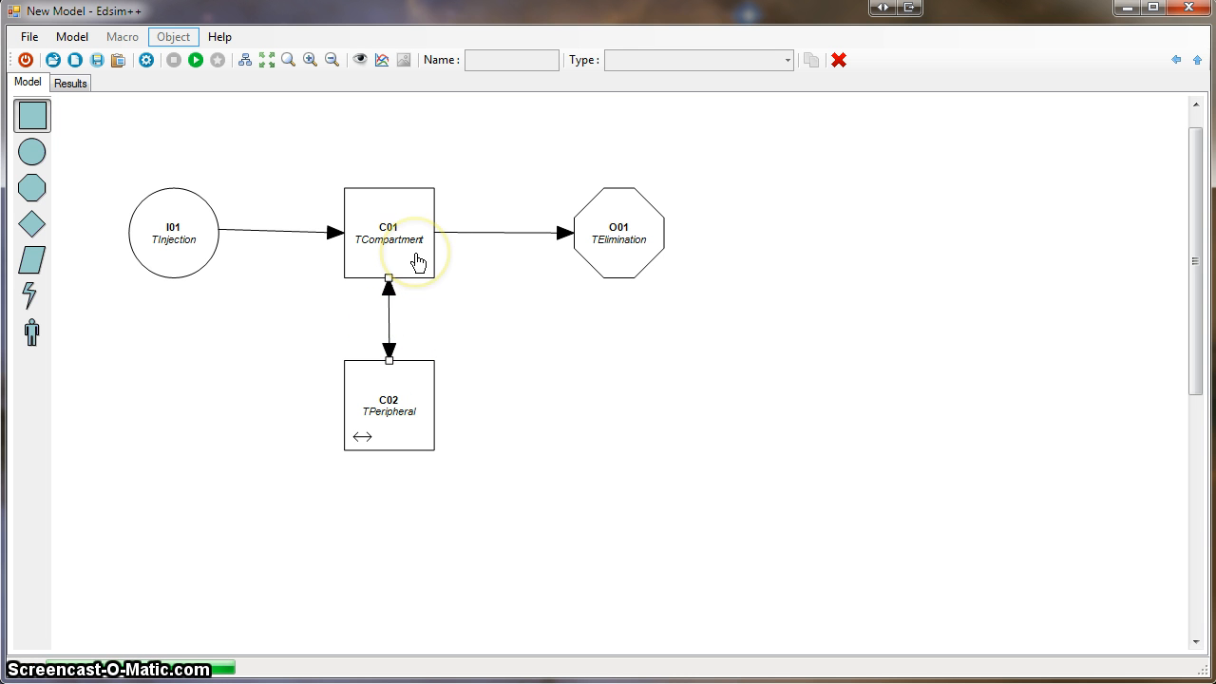
left_click(421, 272)
left_click(400, 403)
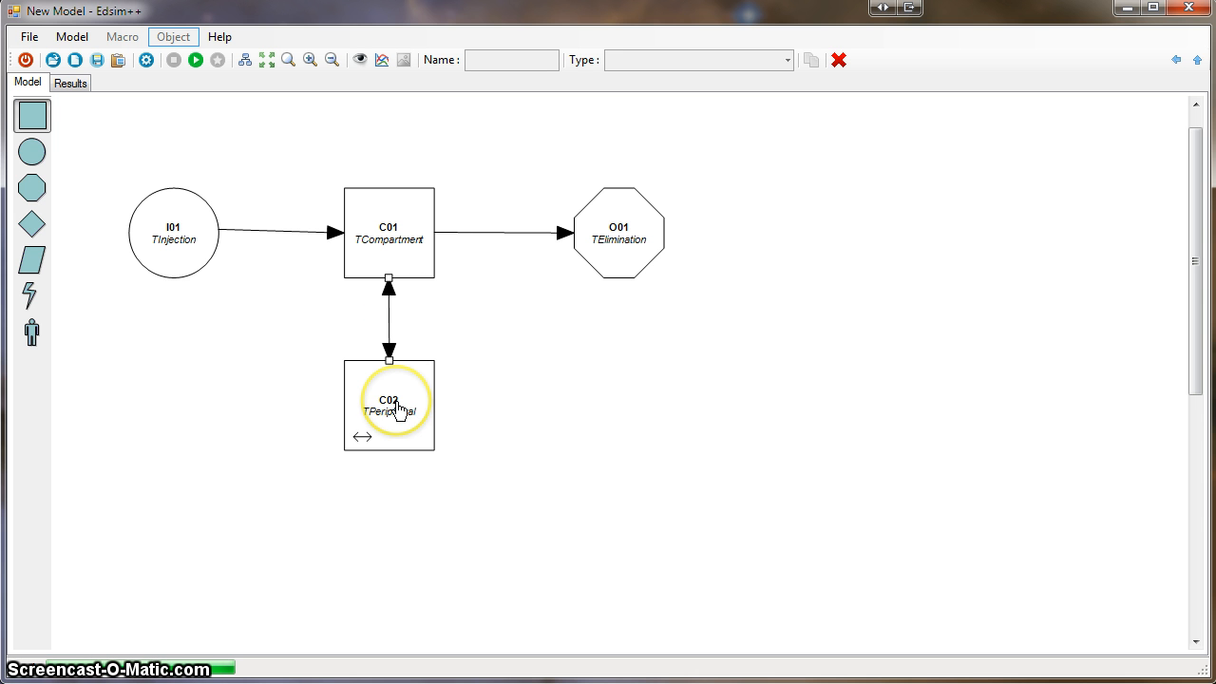
left_click(408, 310)
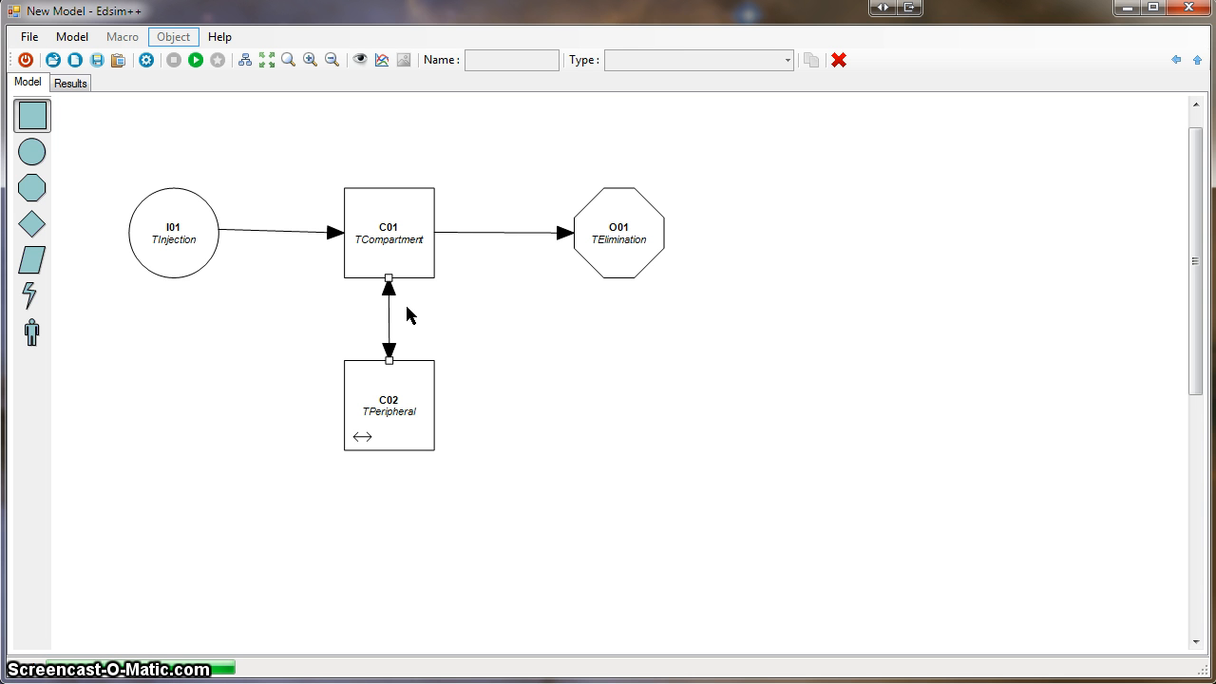
Simulate the two-compartment injection model and examine the concentration chart for C01 and C02.
left_click(380, 238)
left_click(258, 185)
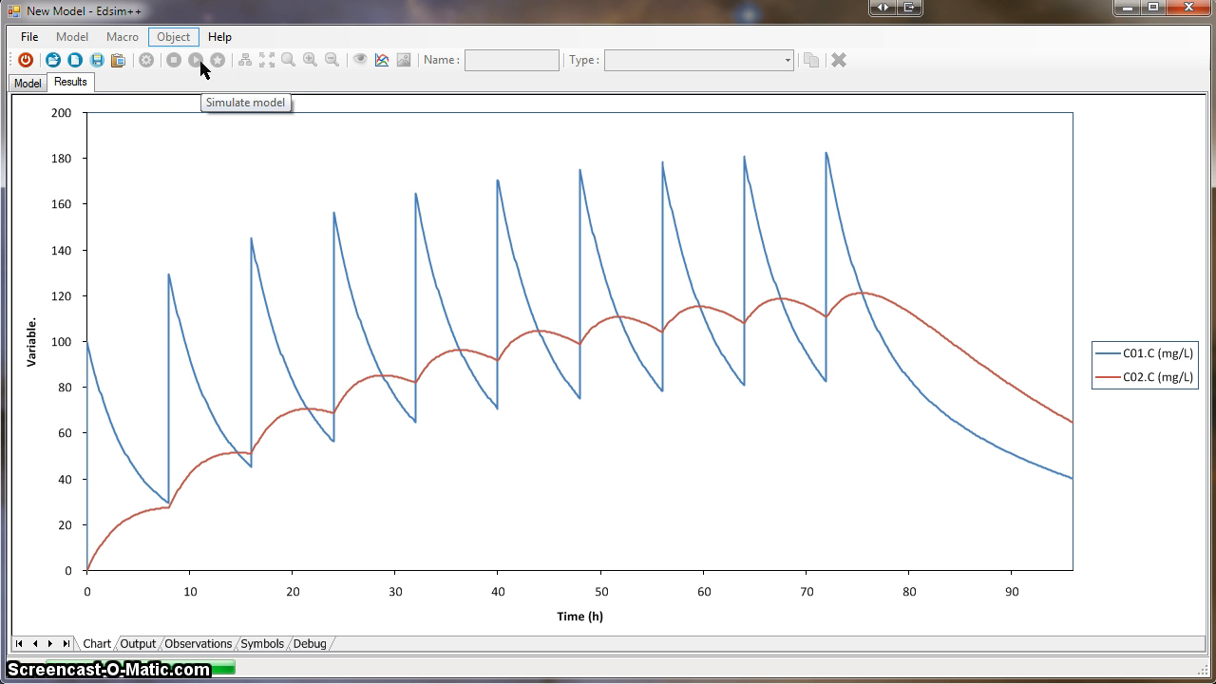
left_click(346, 413)
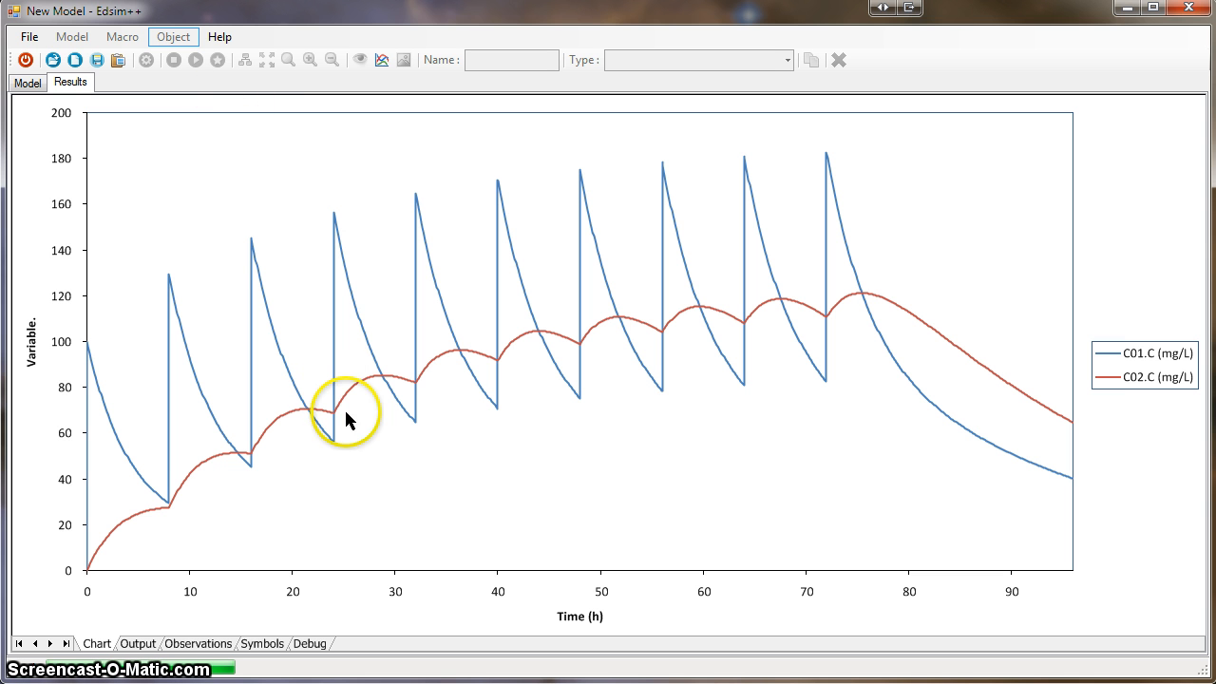
left_click(353, 304)
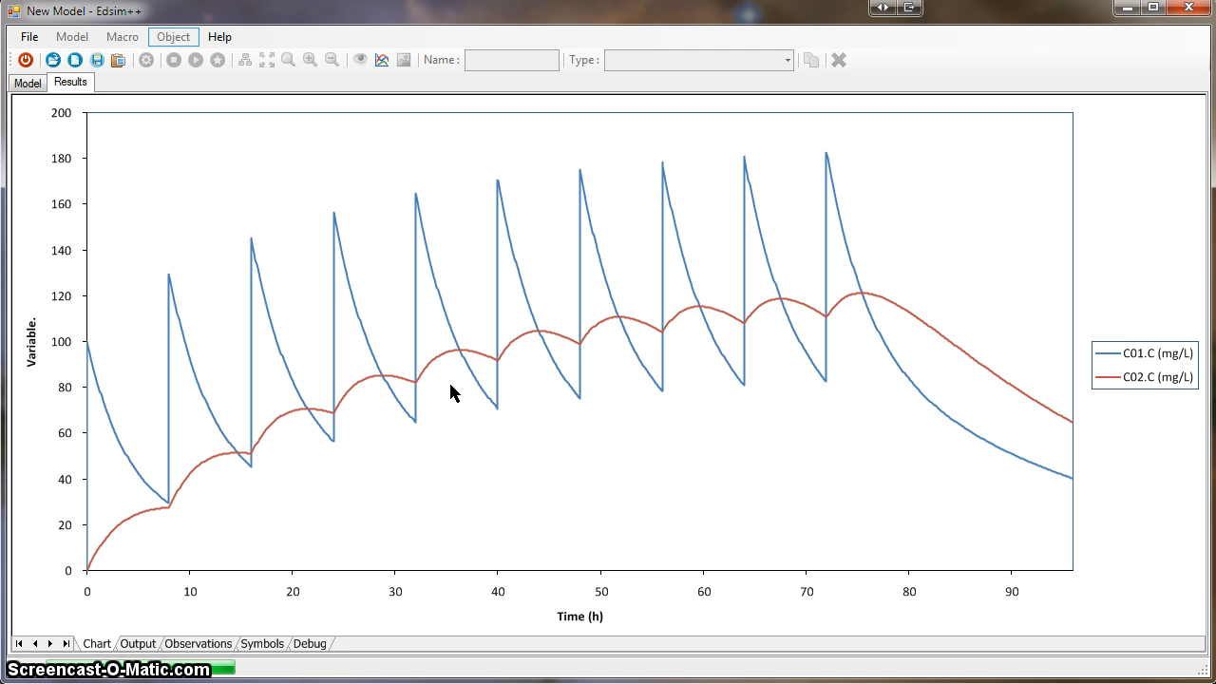
Return to the model diagram and change the type of input object I01 to TAbsorption.
left_click(29, 83)
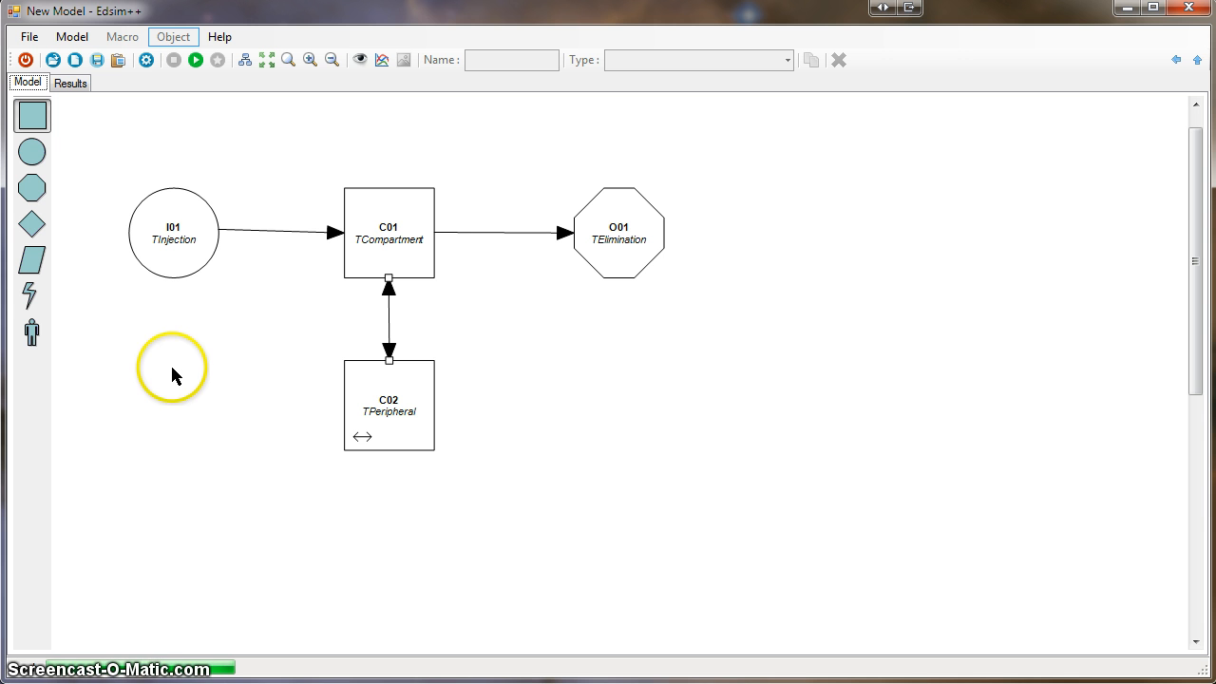
left_click(177, 266)
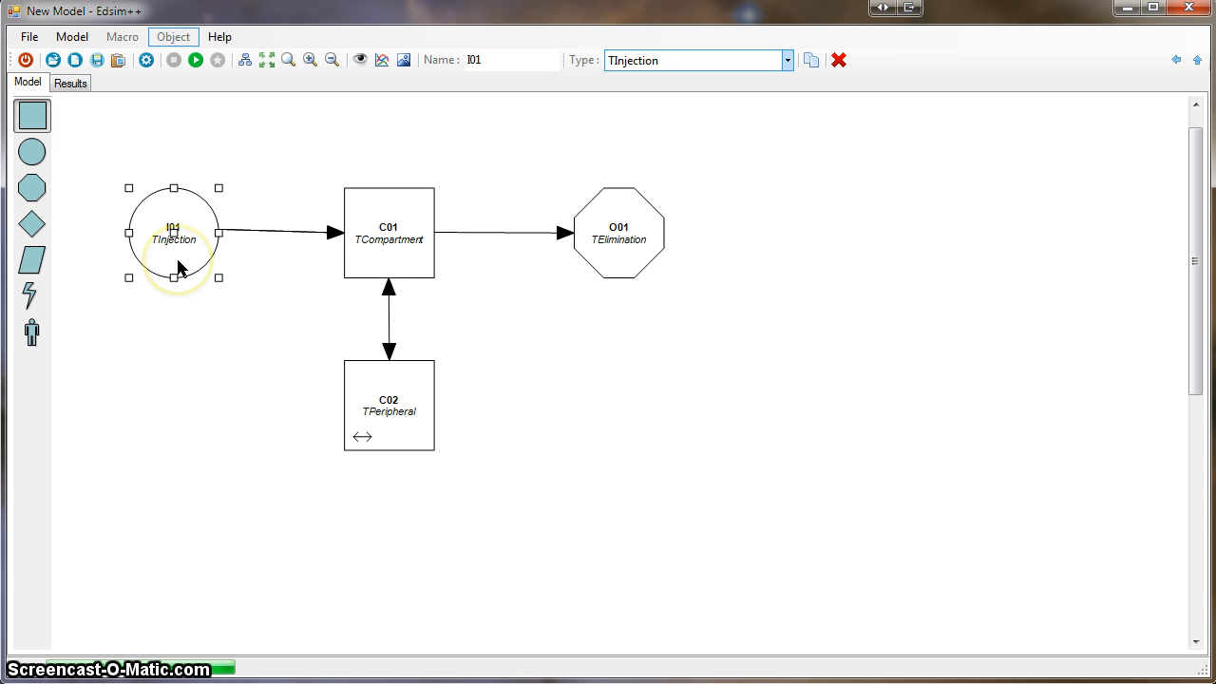
left_click(662, 69)
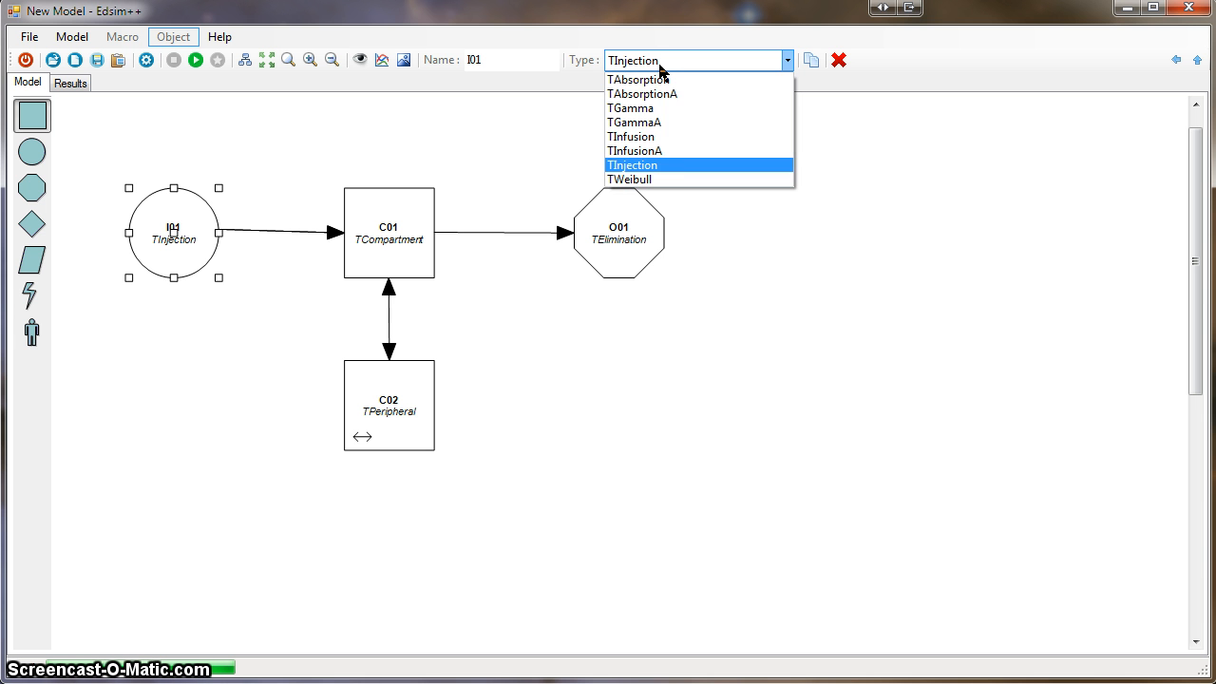
left_click(655, 80)
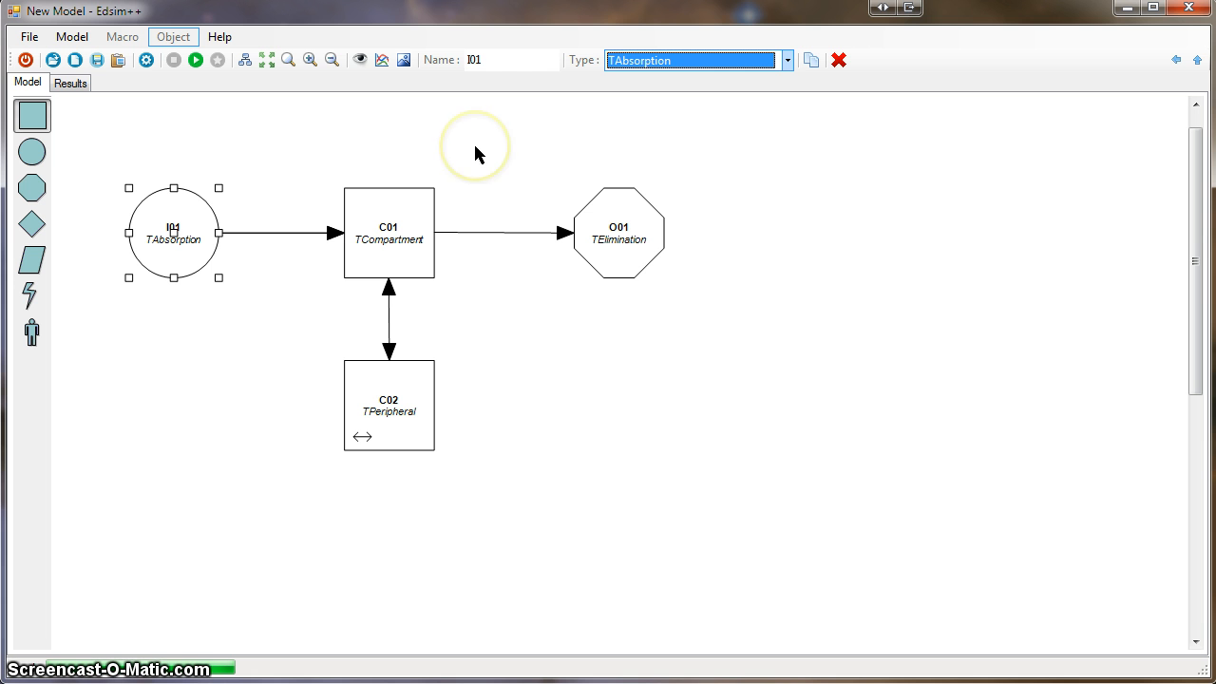
Rename the absorption object feeding compartment C01 as Tablet.
left_click(505, 59)
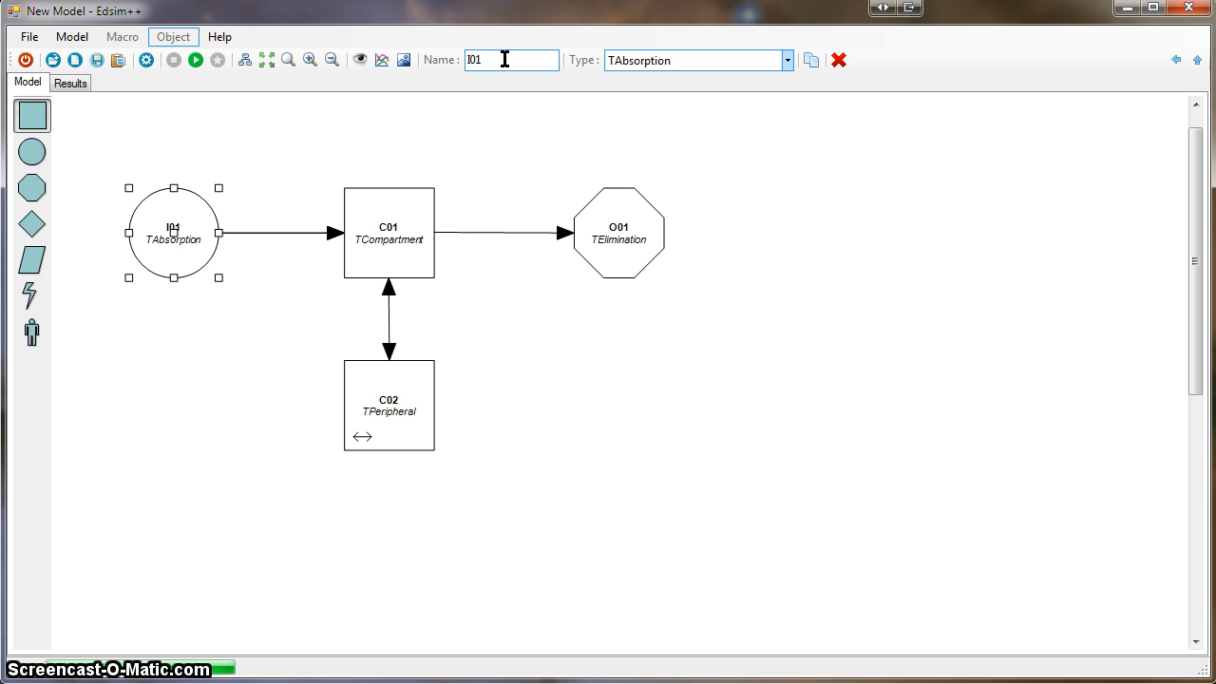
key("BackSpace")
key("BackSpace")
key("BackSpace")
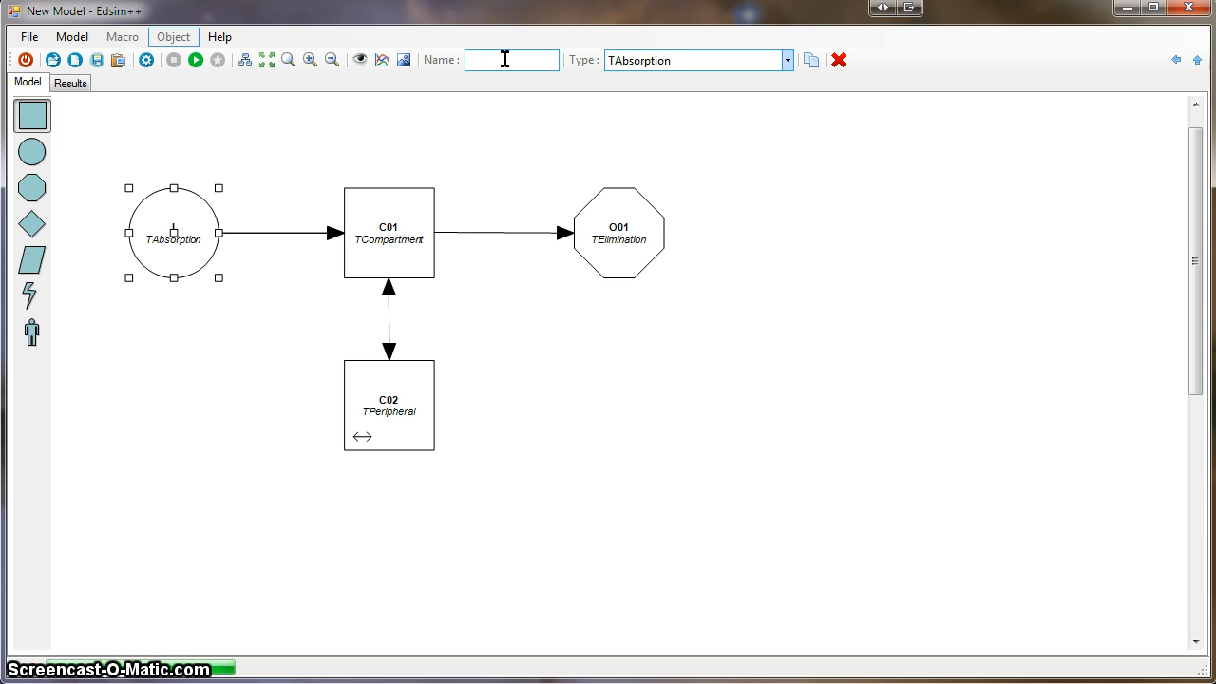
type("Tabl")
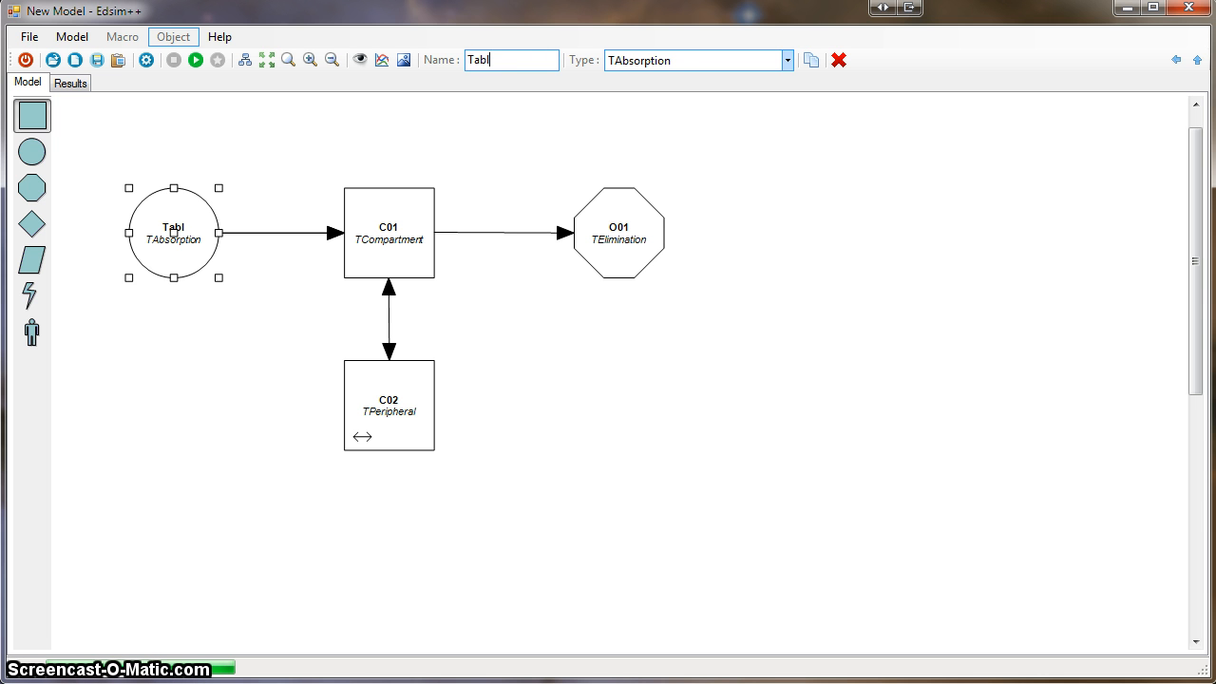
type("et")
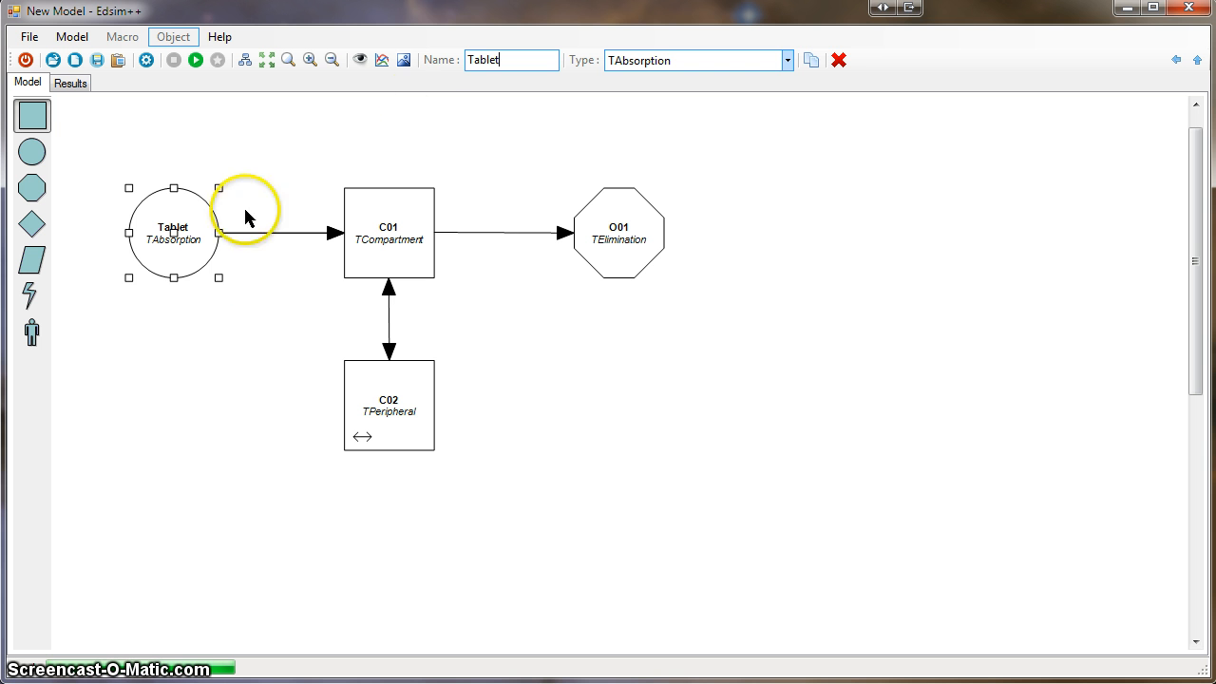
Deselect the Tablet object and simulate the model with the absorption input.
left_click(226, 304)
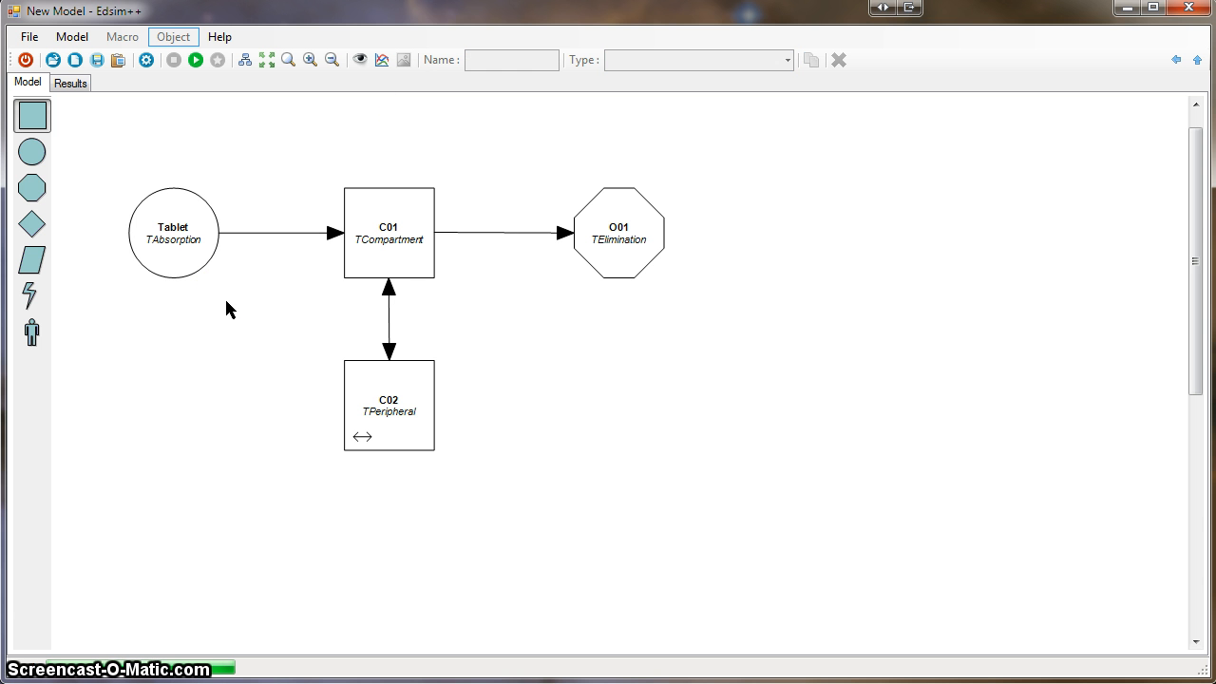
left_click(195, 61)
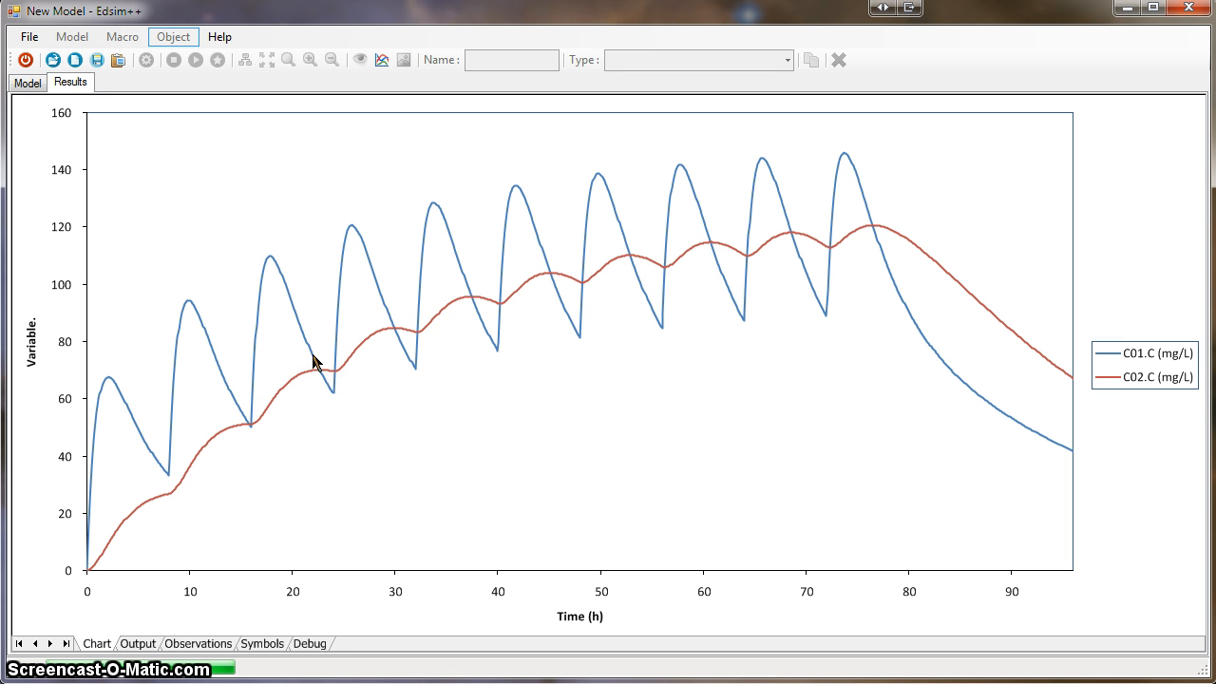
In the simulation output sheet, enter the formula =D8+E8 in cell F8 to sum the C01 and C02 concentrations.
left_click(138, 644)
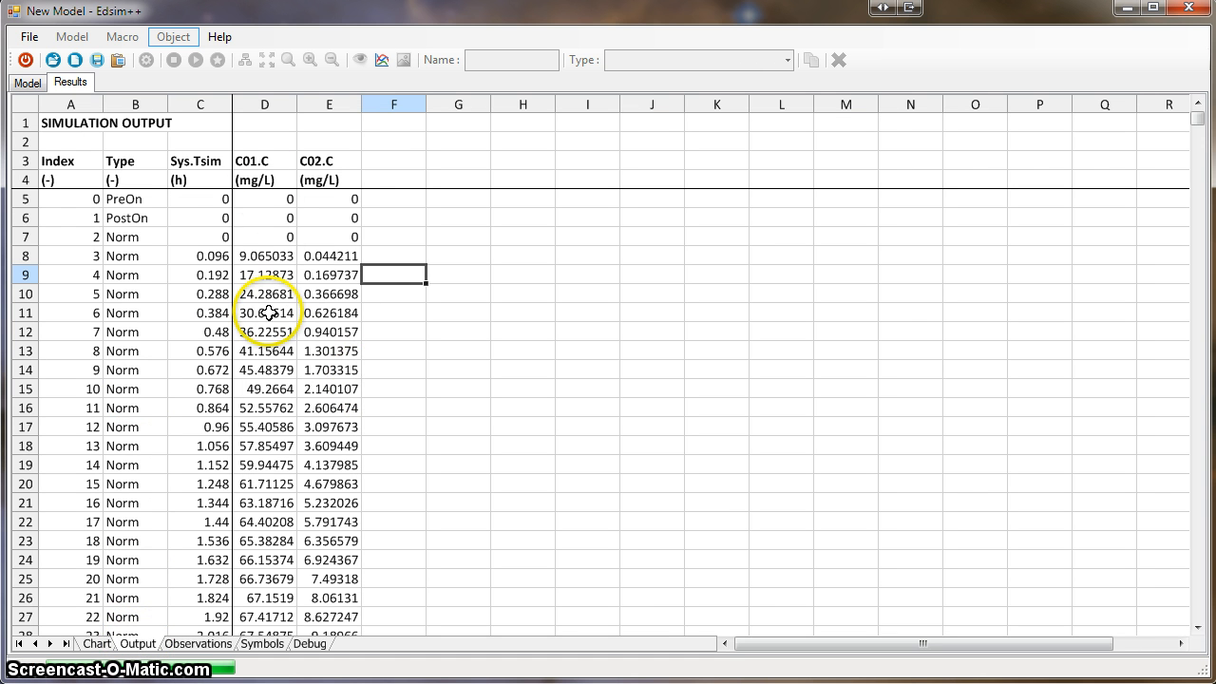
left_click(270, 407)
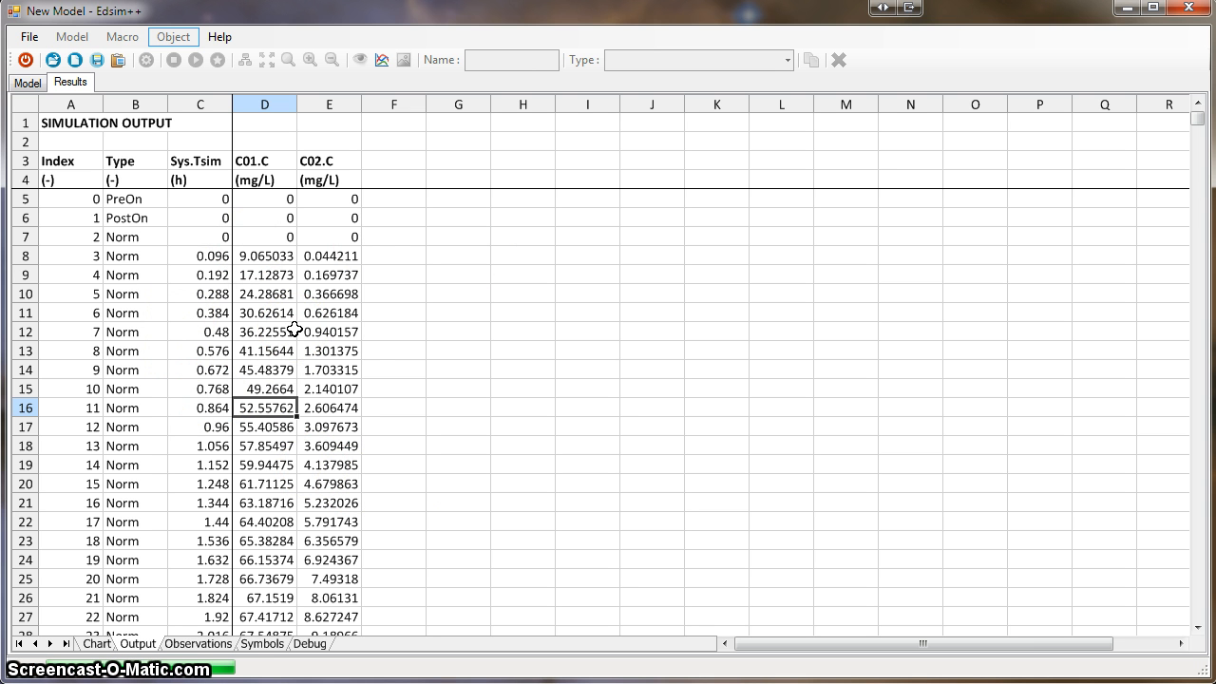
left_click(390, 255)
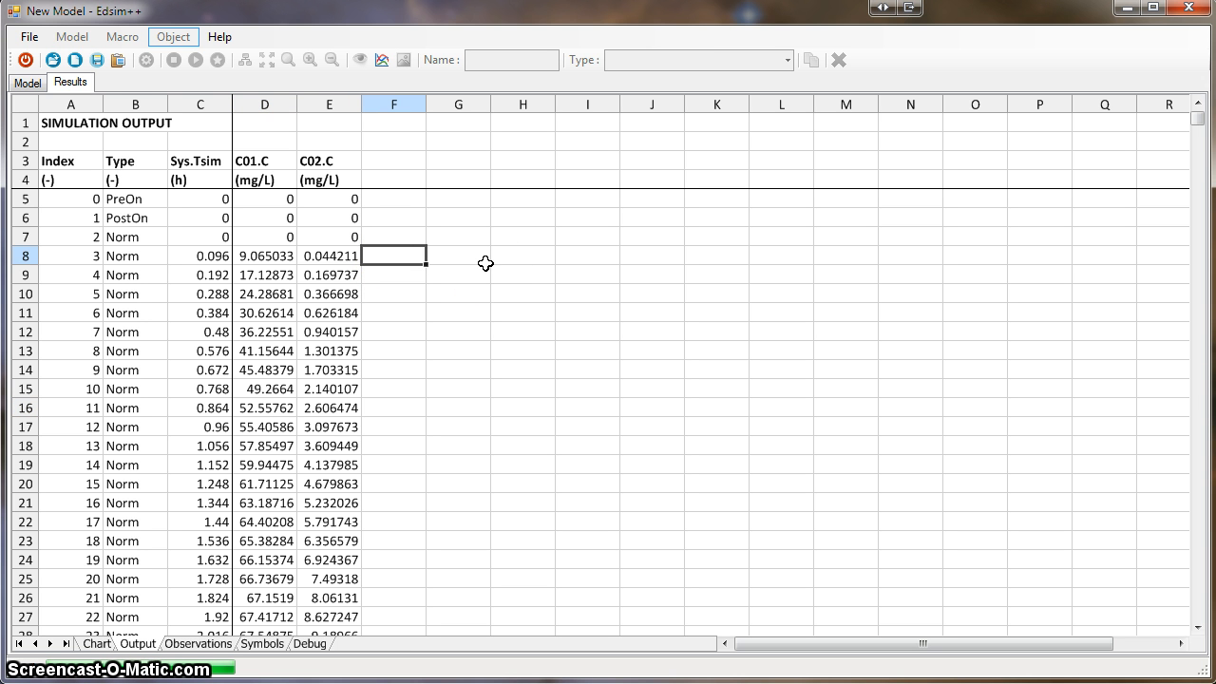
type("=D8+E8")
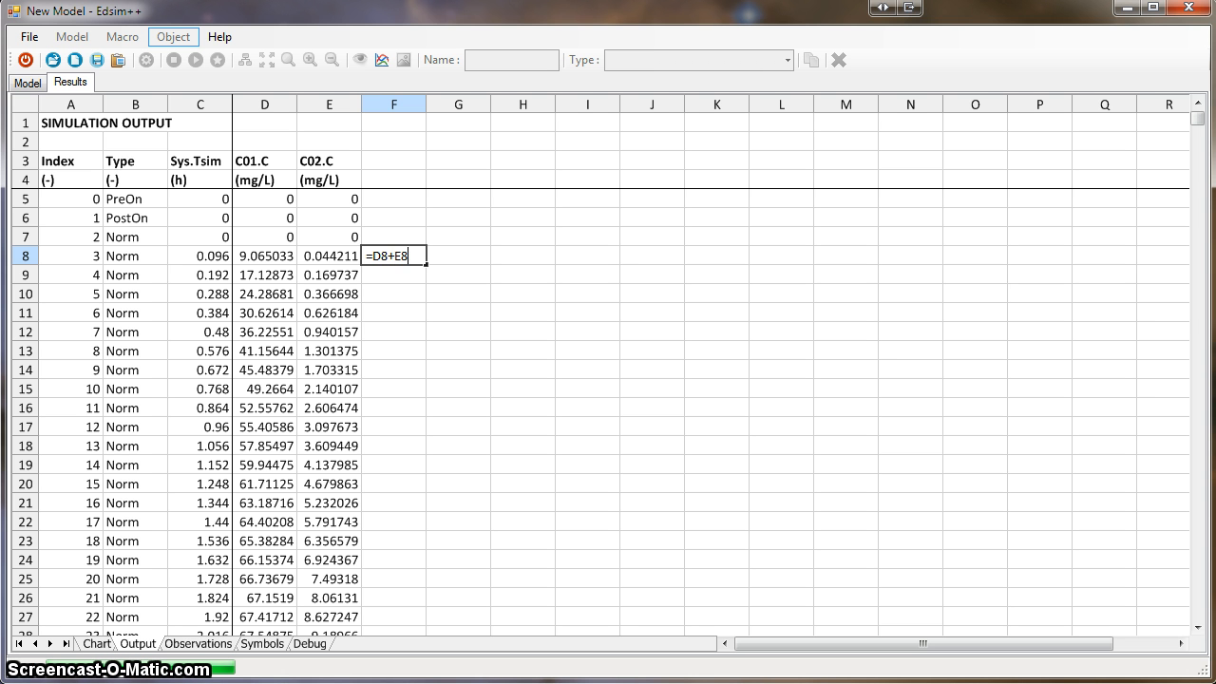
key("Return")
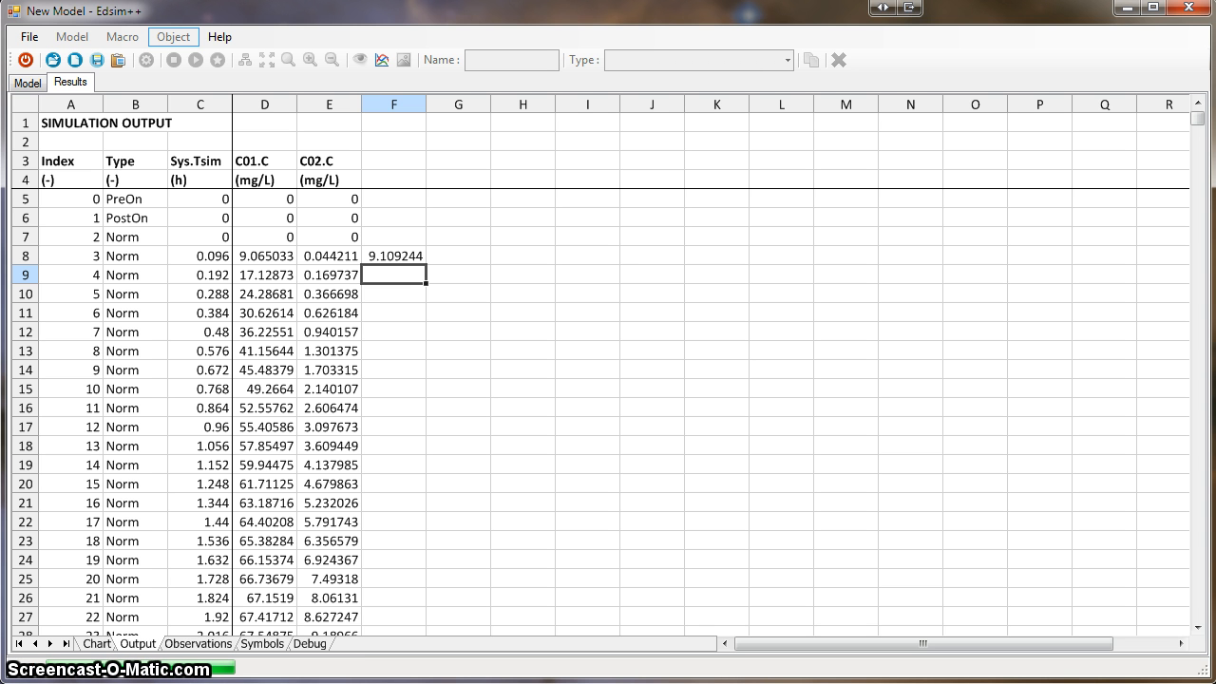
Review the concentration chart, then return to the model diagram and display the result curves inside the compartment objects.
left_click(98, 646)
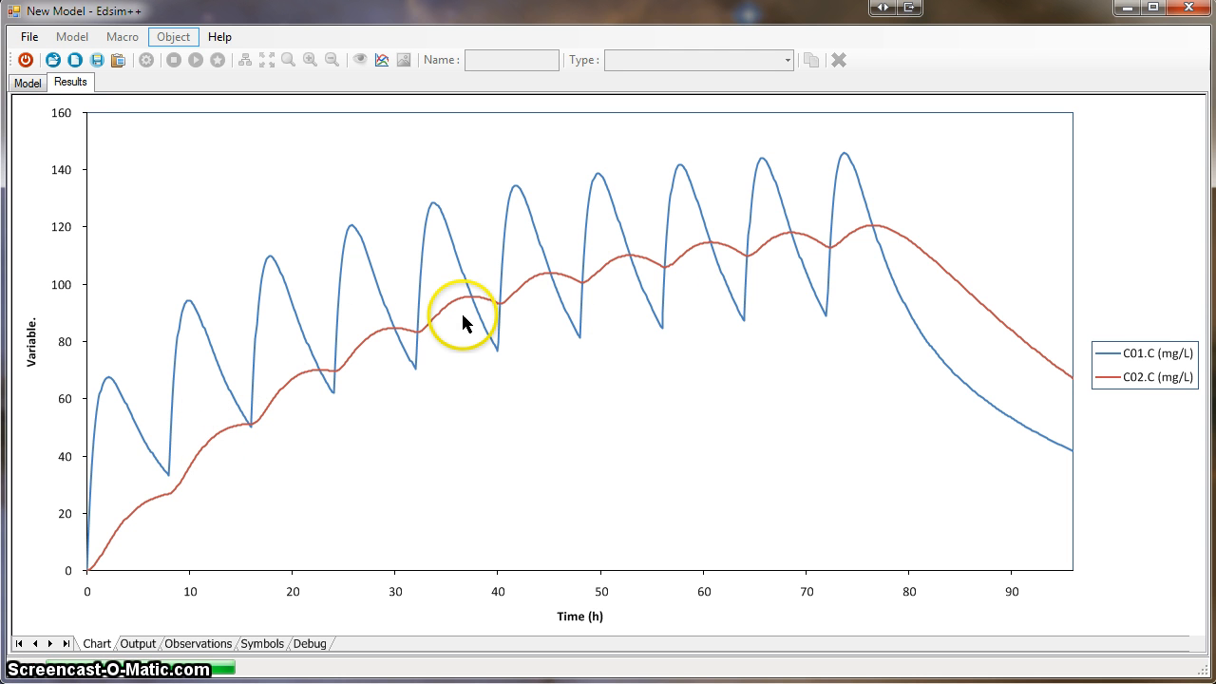
left_click(28, 82)
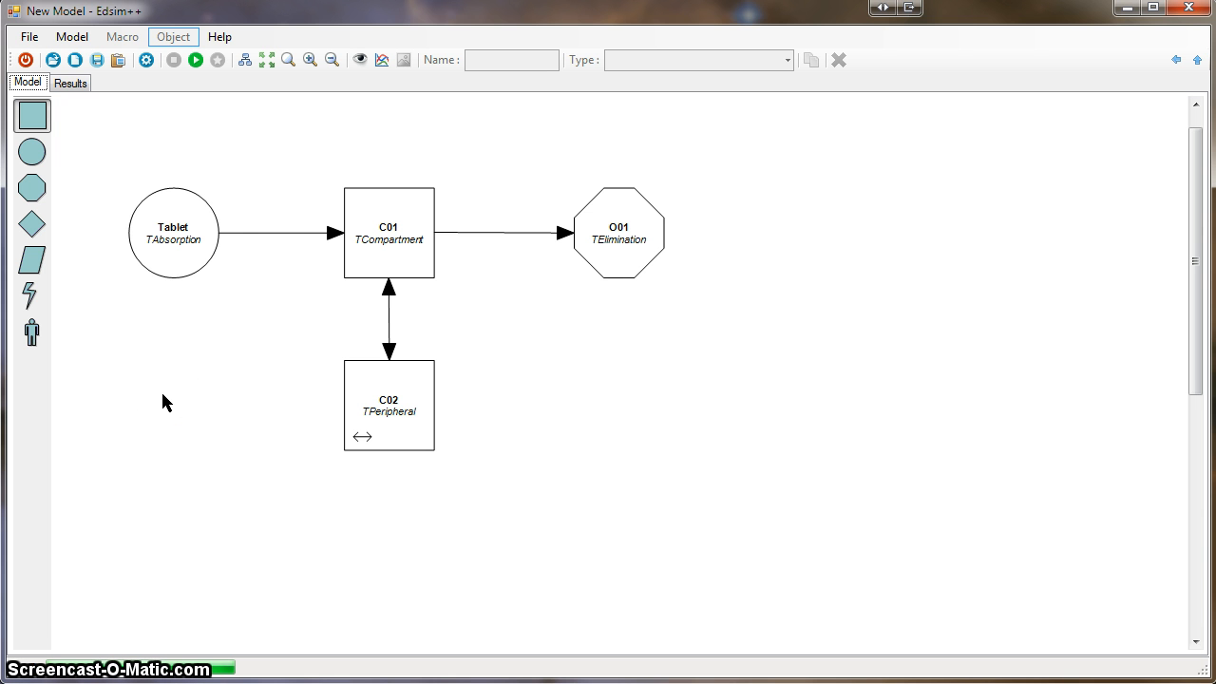
left_click(383, 61)
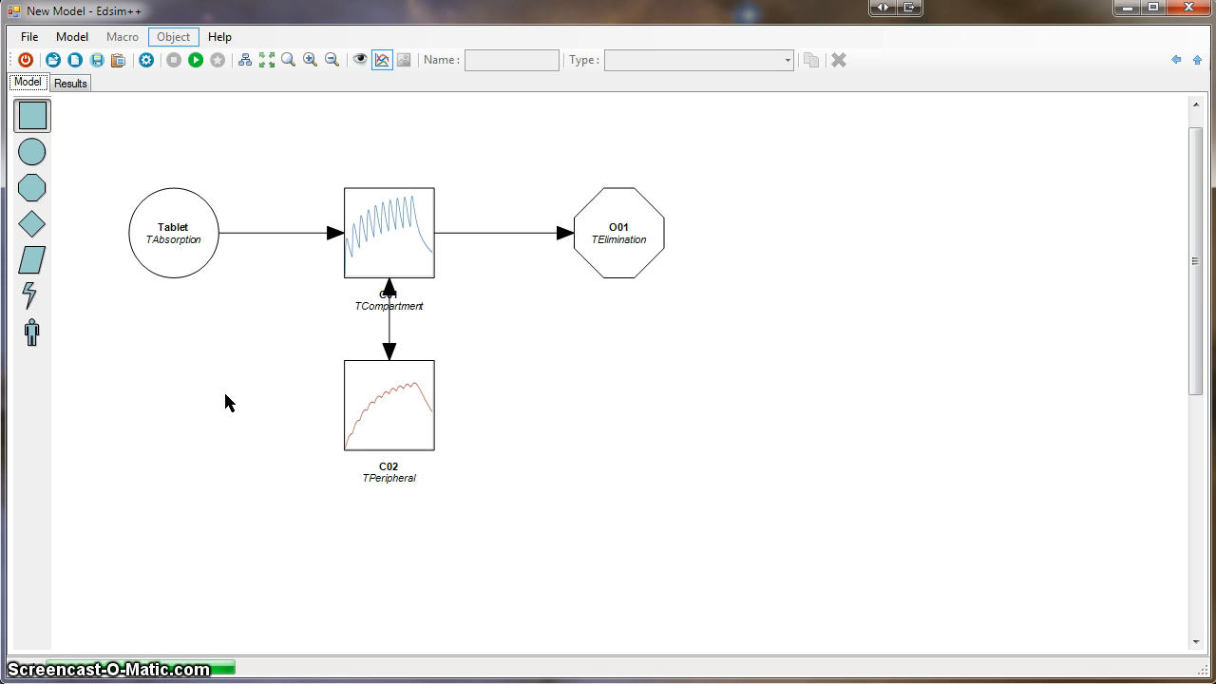
left_click(225, 394)
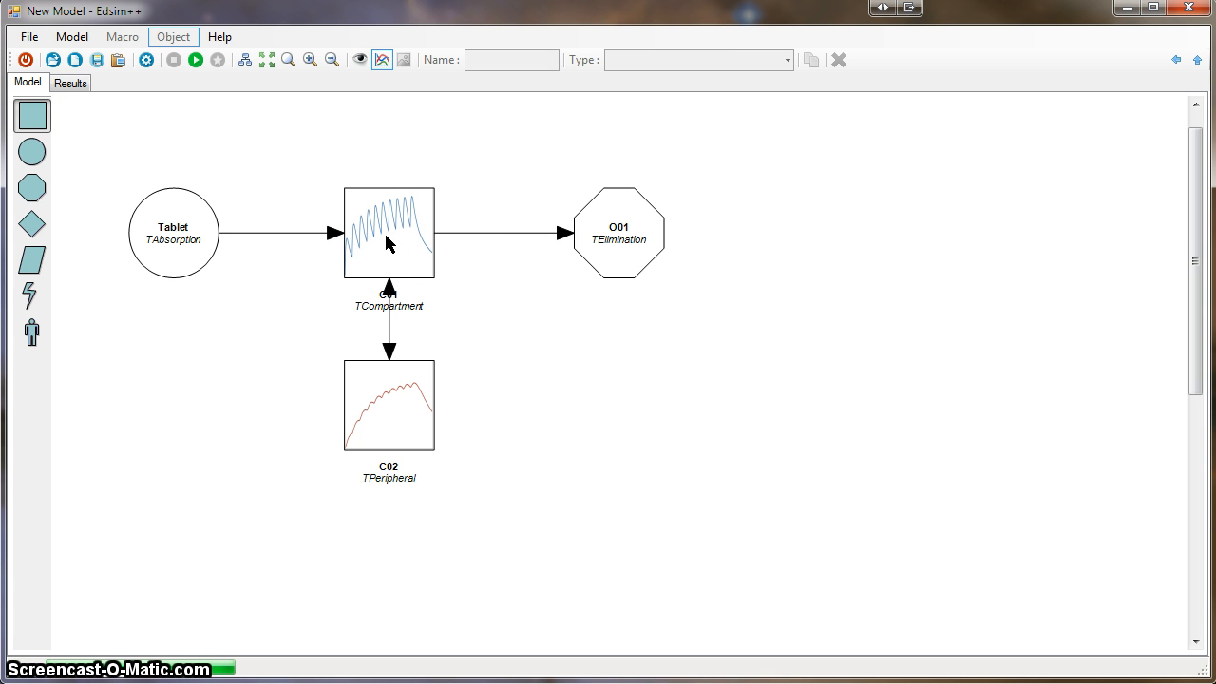
Examine the compartment curves in the diagram at several zoom levels and zoomed to fit, ending with the zoom cancelled.
left_click(311, 61)
left_click(311, 61)
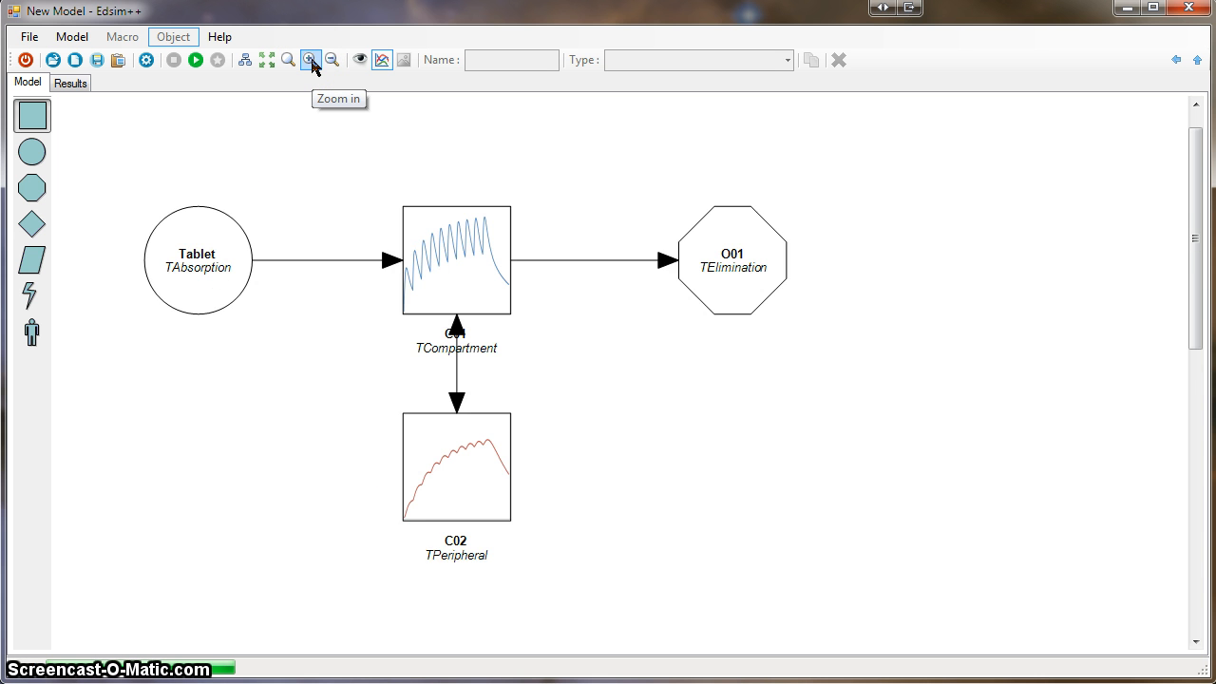
left_click(311, 61)
left_click(330, 60)
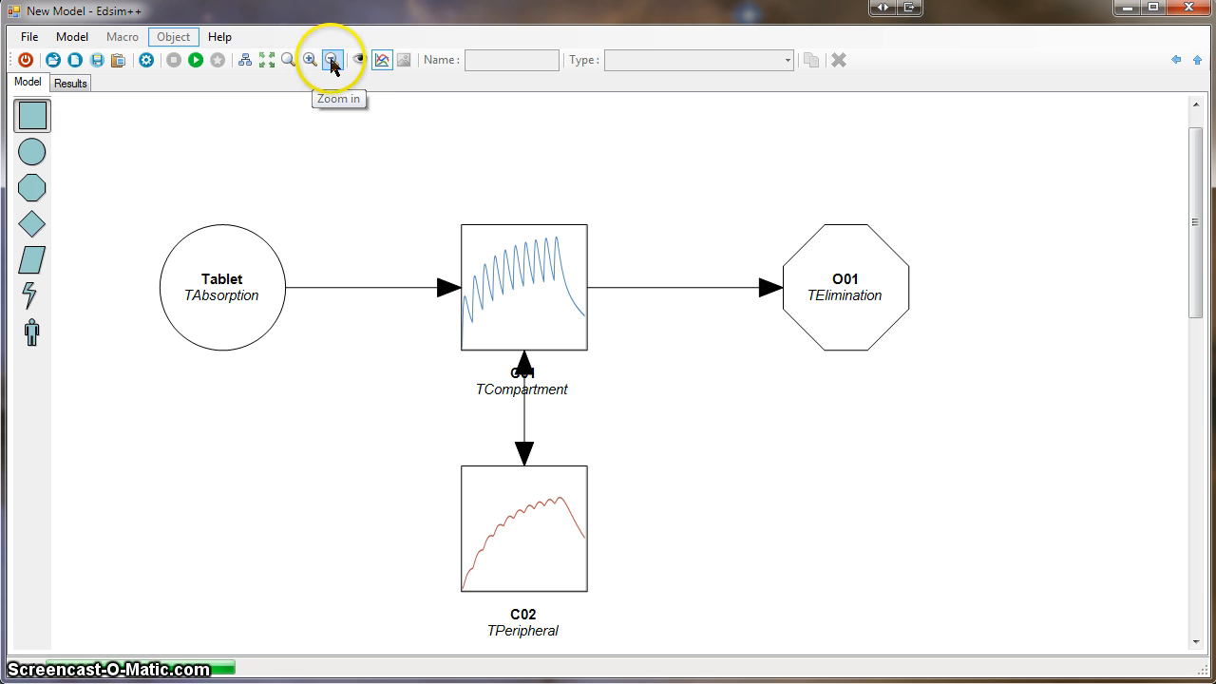
left_click(331, 61)
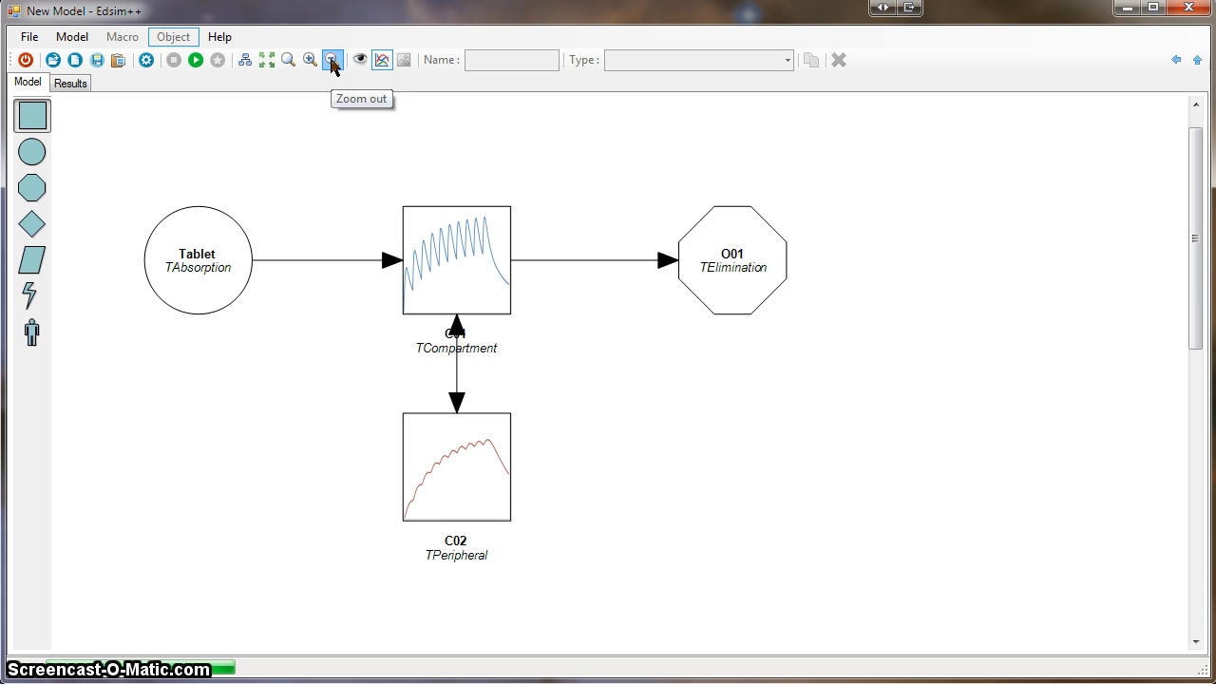
left_click(331, 61)
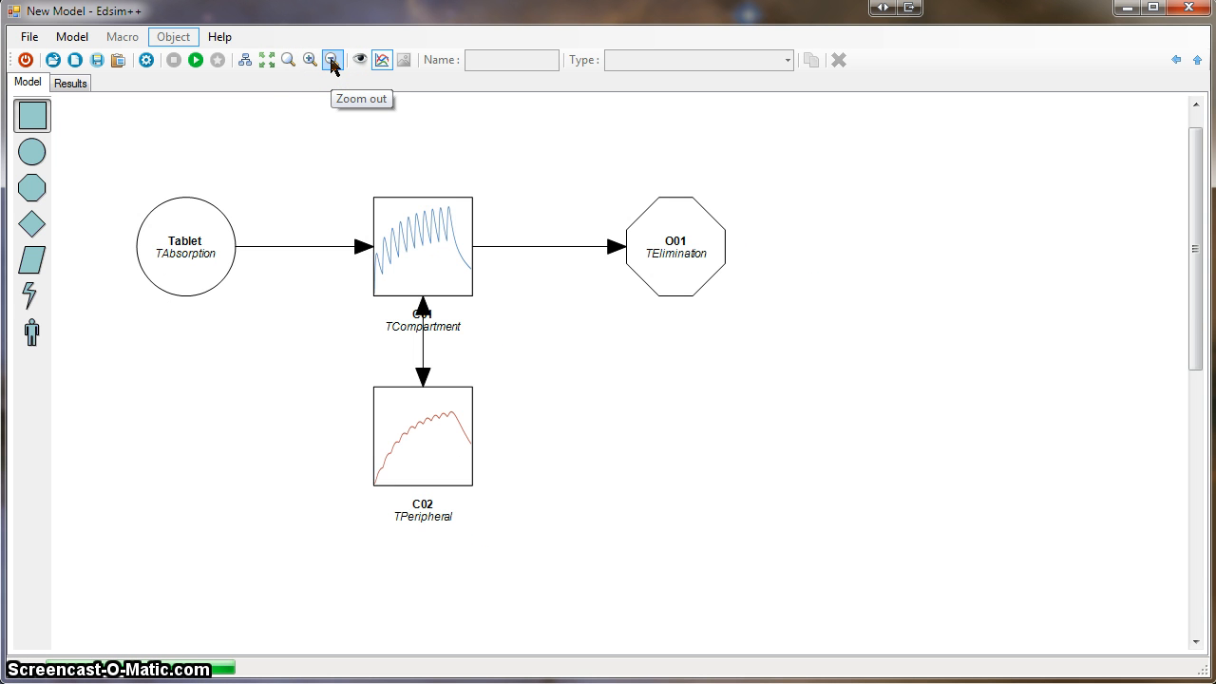
left_click(270, 63)
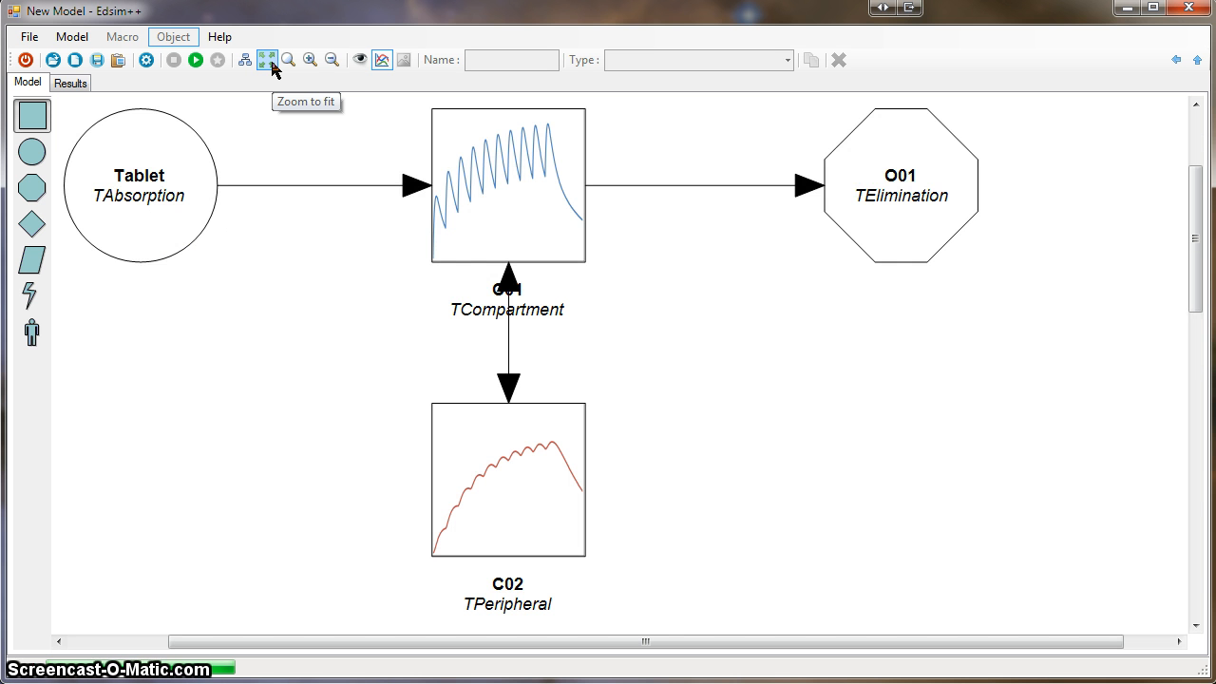
left_click(276, 68)
left_click(310, 61)
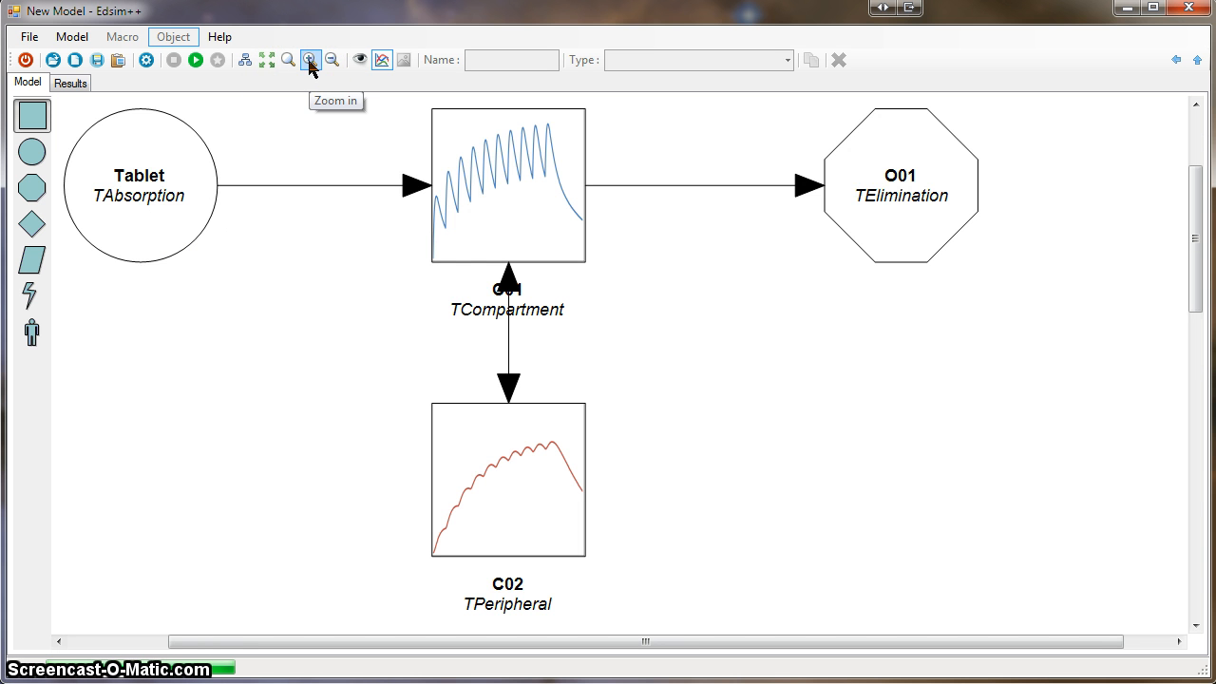
left_click(309, 61)
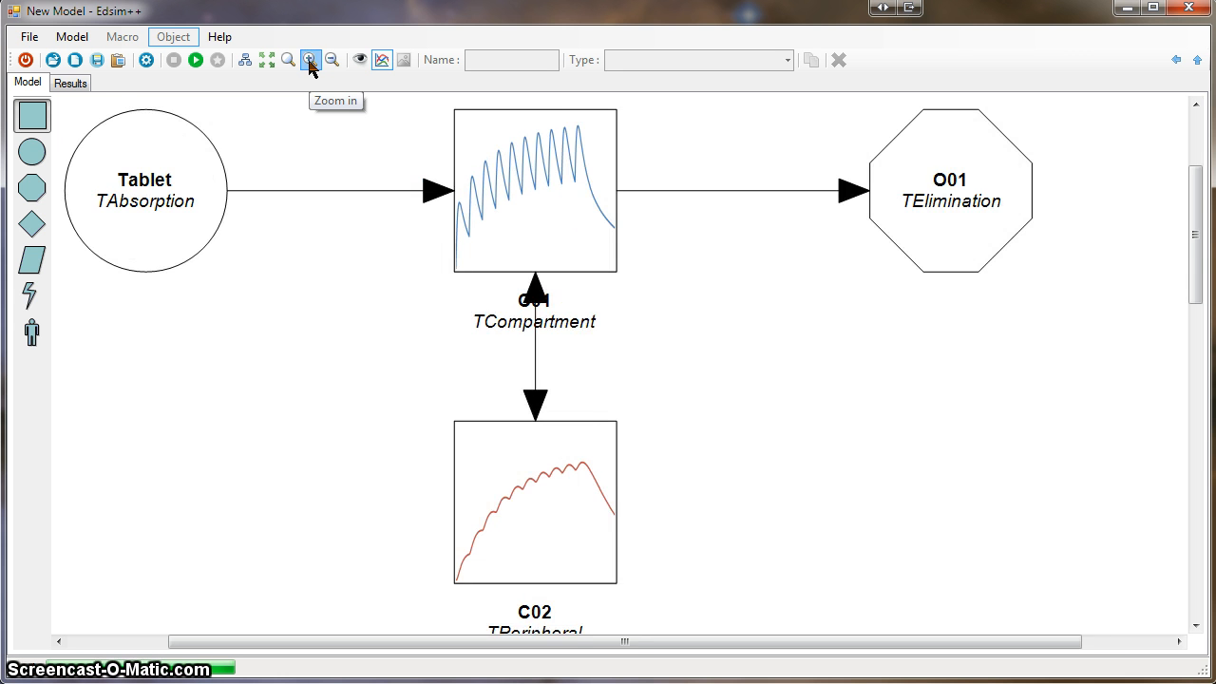
left_click(310, 61)
left_click(310, 60)
left_click(309, 61)
left_click(309, 61)
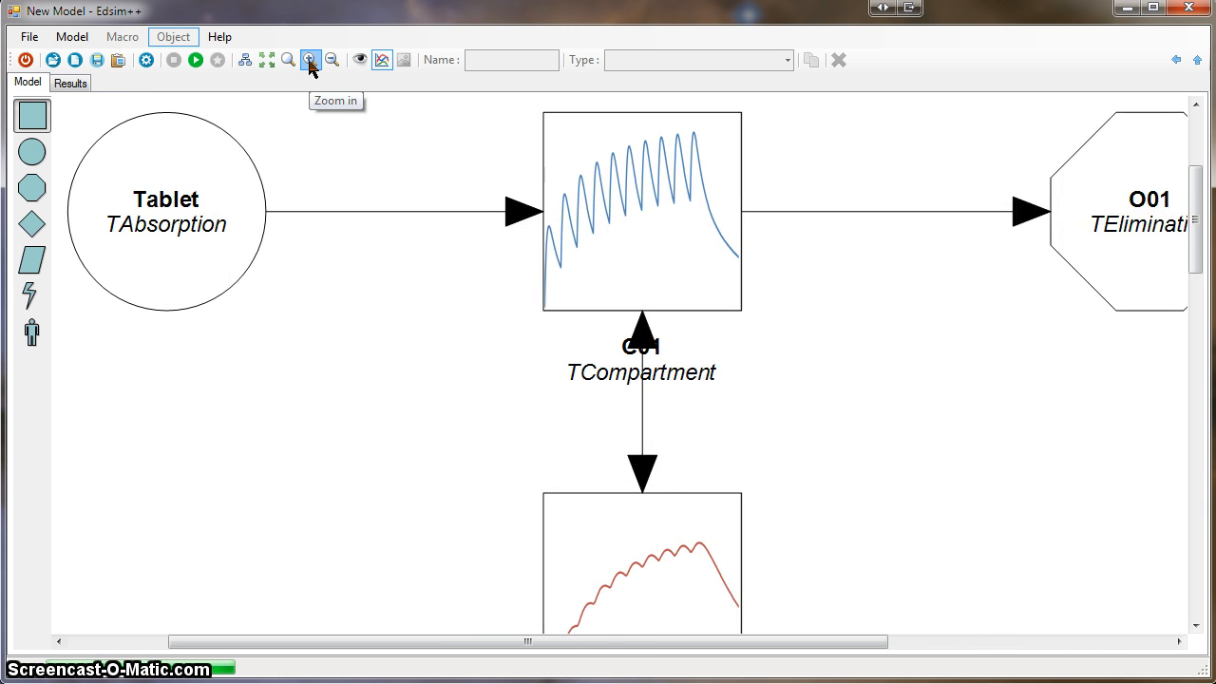
left_click(360, 302)
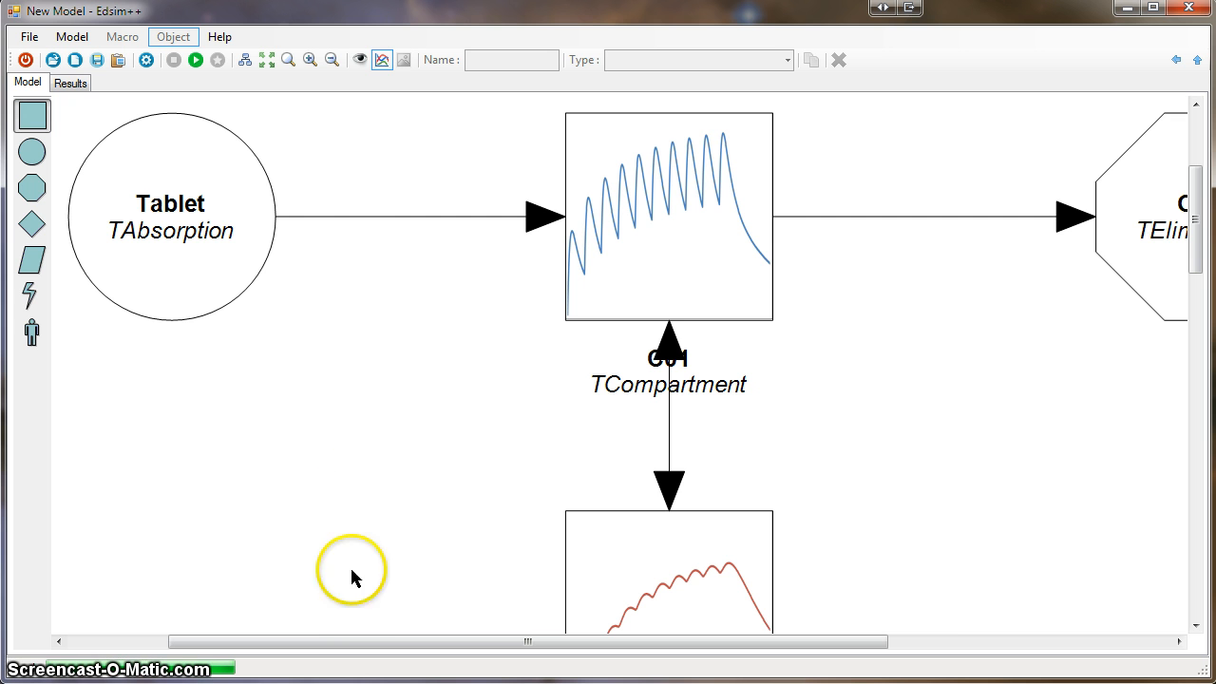
left_click_drag(343, 649, 465, 655)
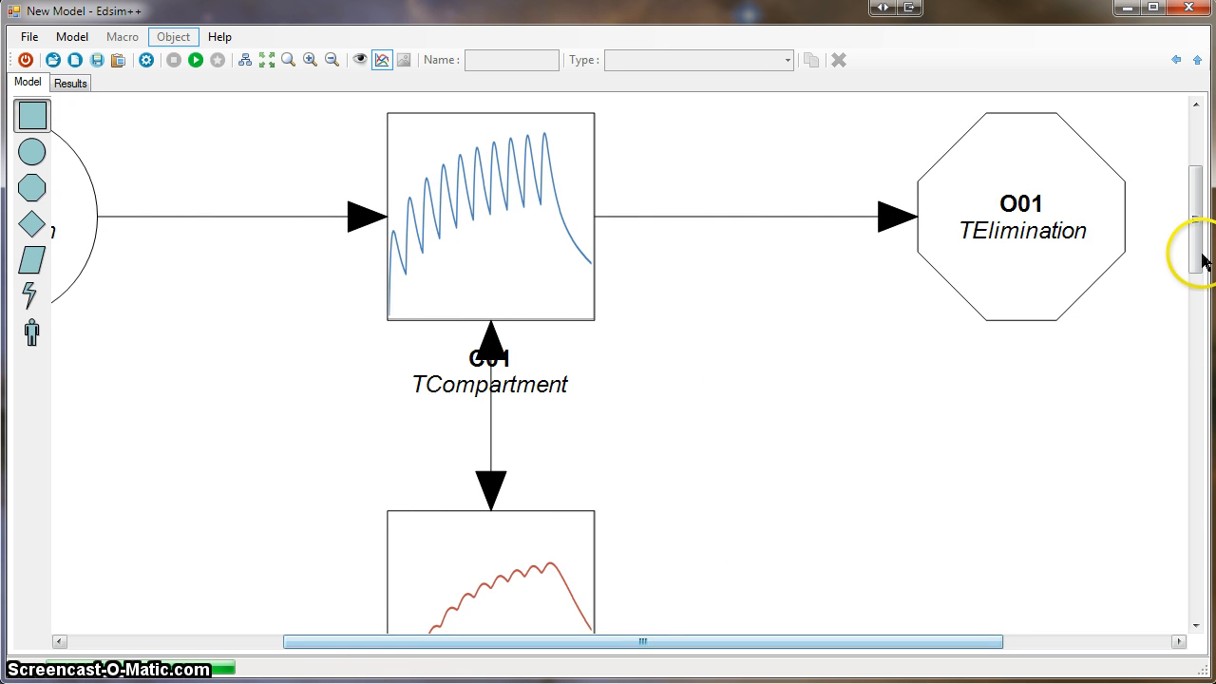
left_click_drag(1197, 258, 1199, 225)
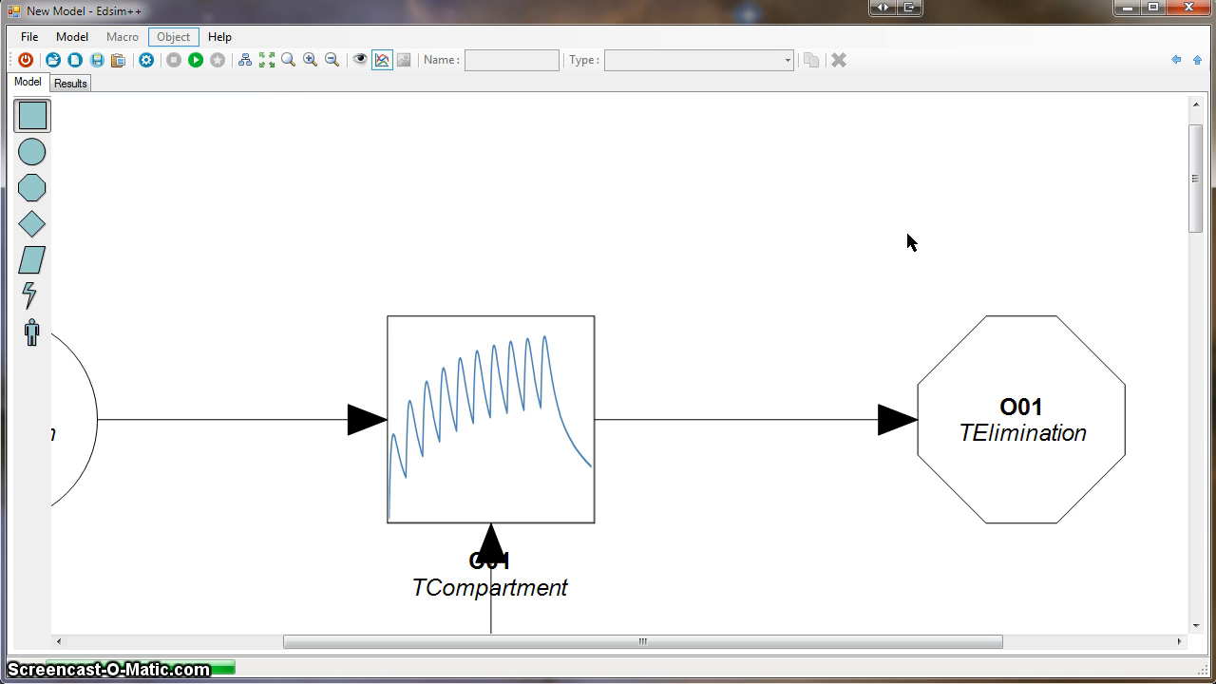
left_click(290, 62)
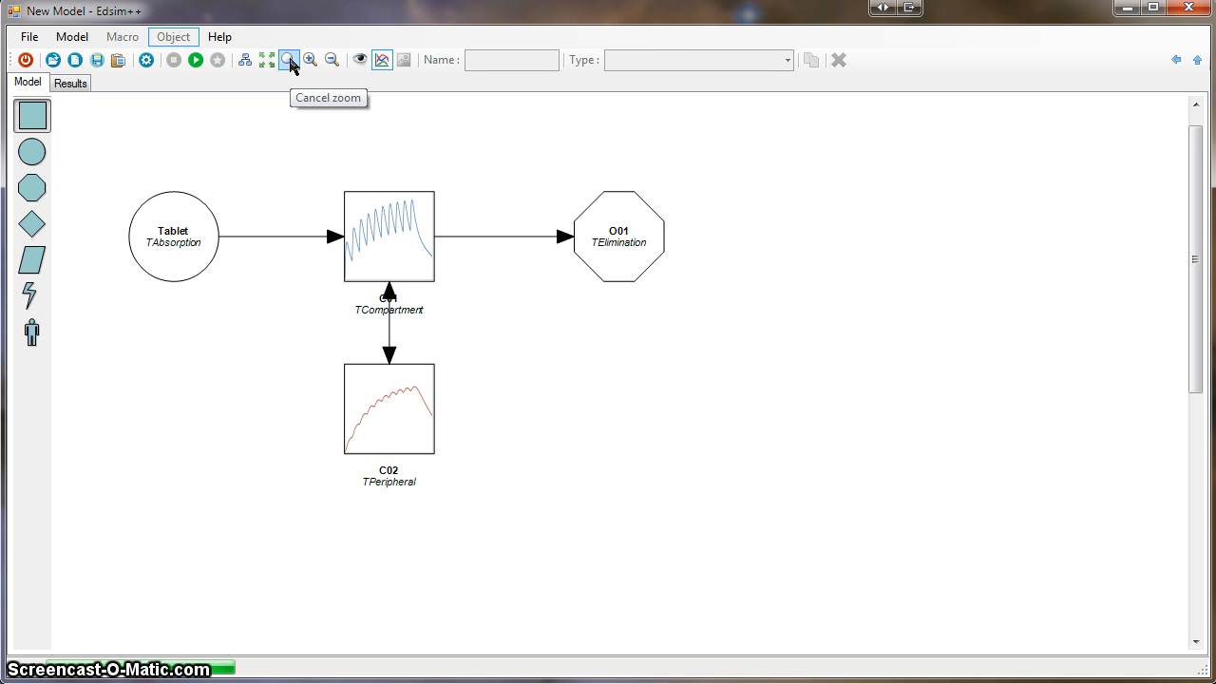
left_click(326, 329)
left_click(374, 553)
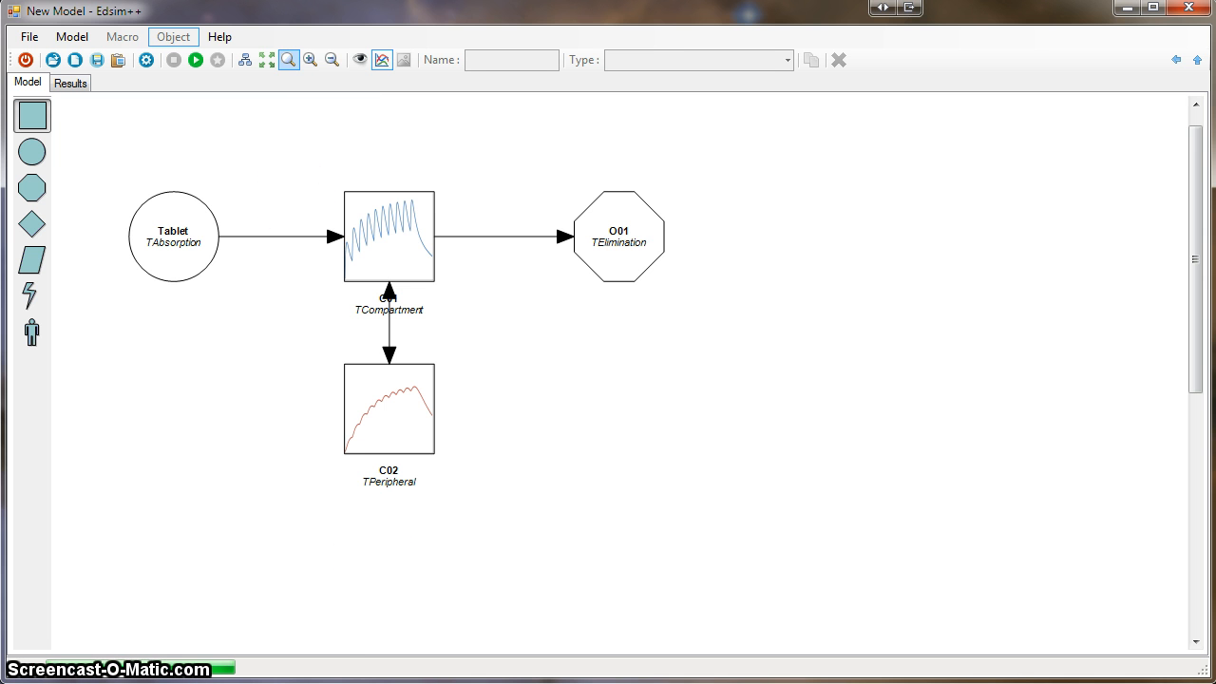
key("alt")
left_click(762, 275)
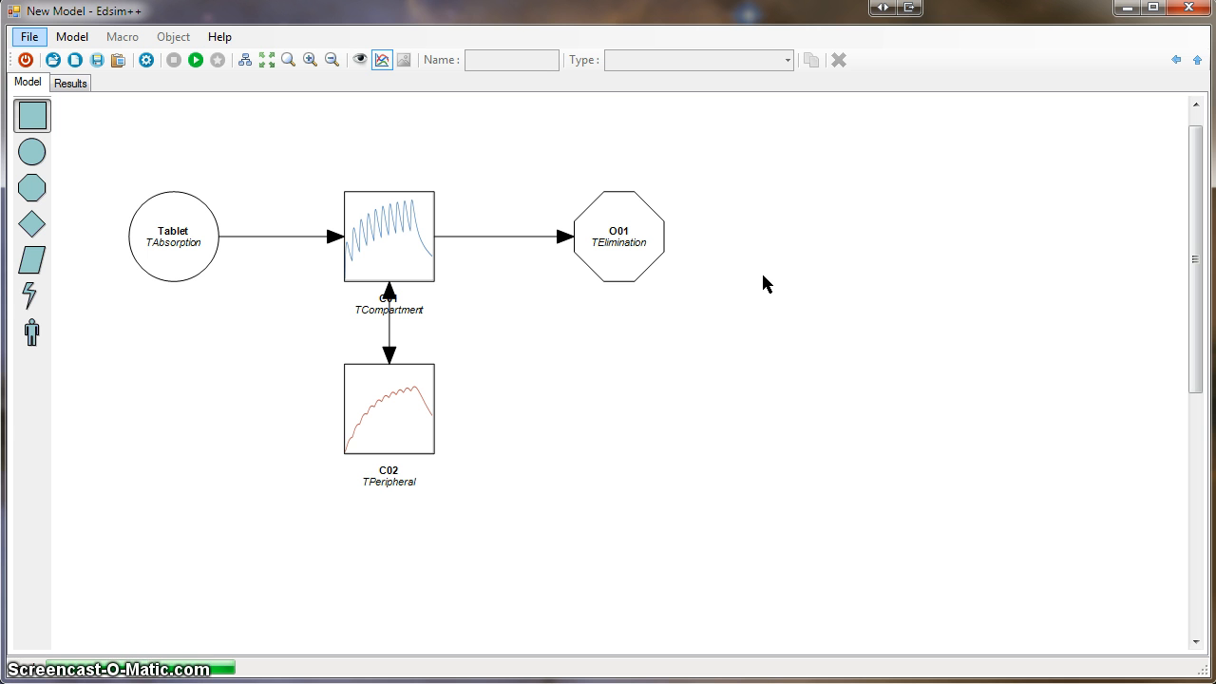
mouse_move(732, 288)
left_mouse_down()
mouse_move(263, 329)
mouse_move(207, 317)
left_mouse_up()
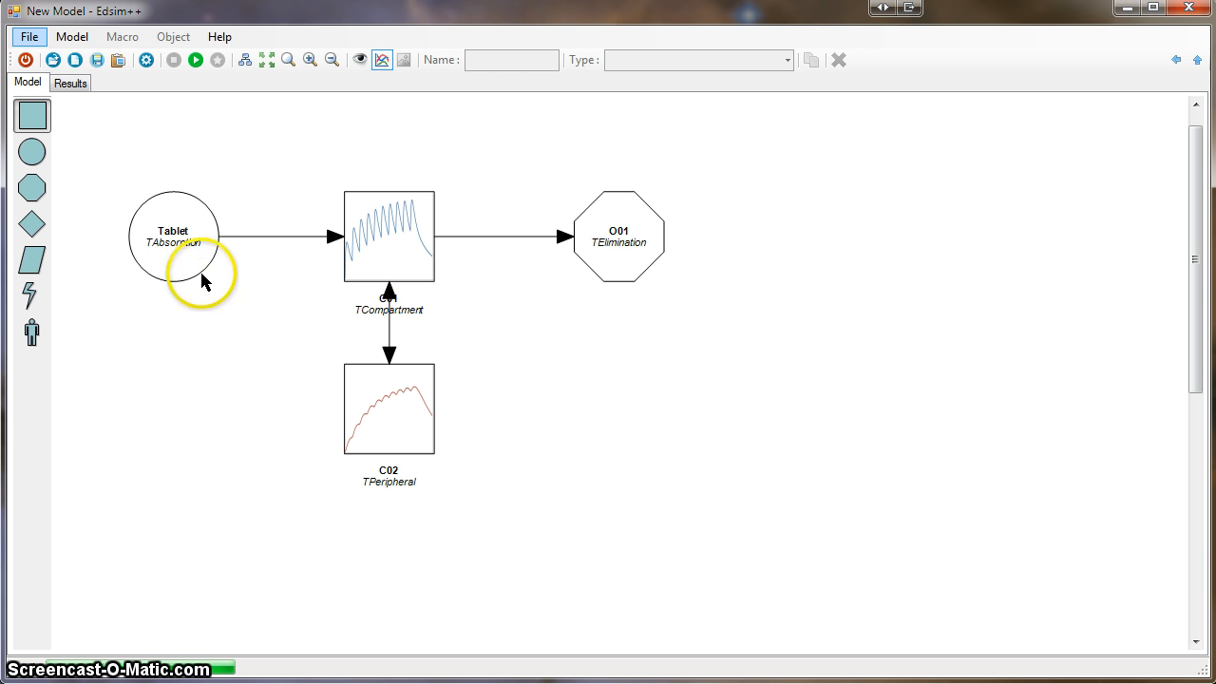
Set the color of the Tablet absorption object to yellow.
left_click(177, 244)
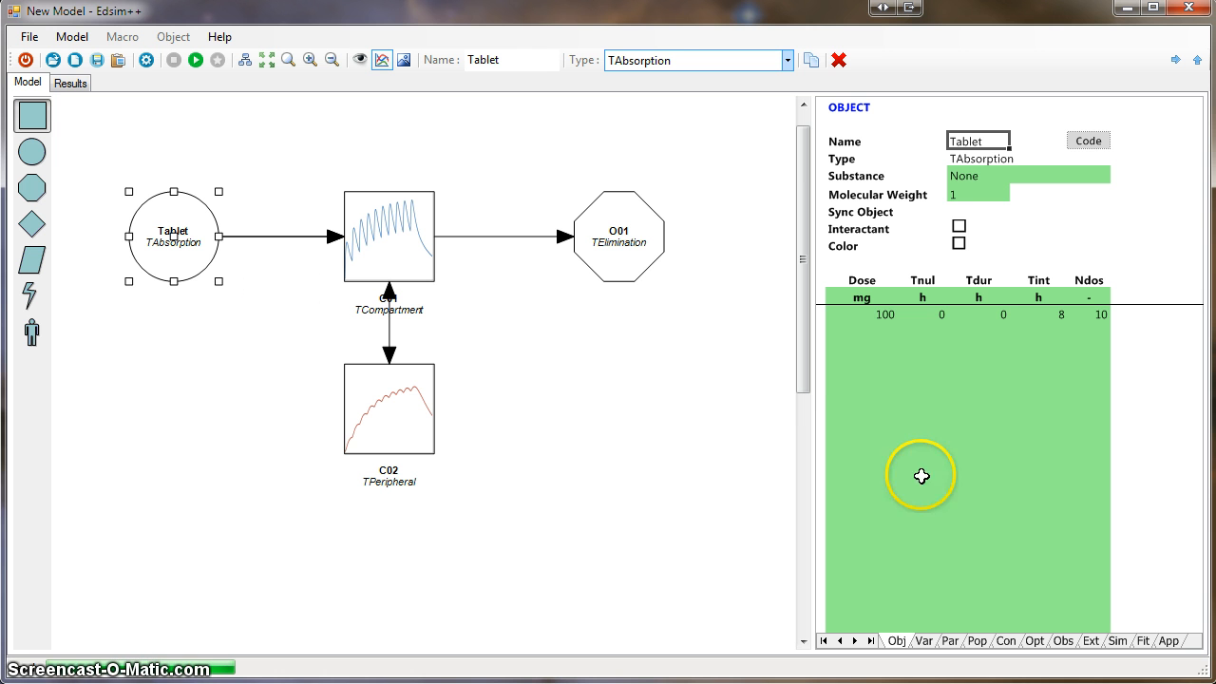
left_click(960, 244)
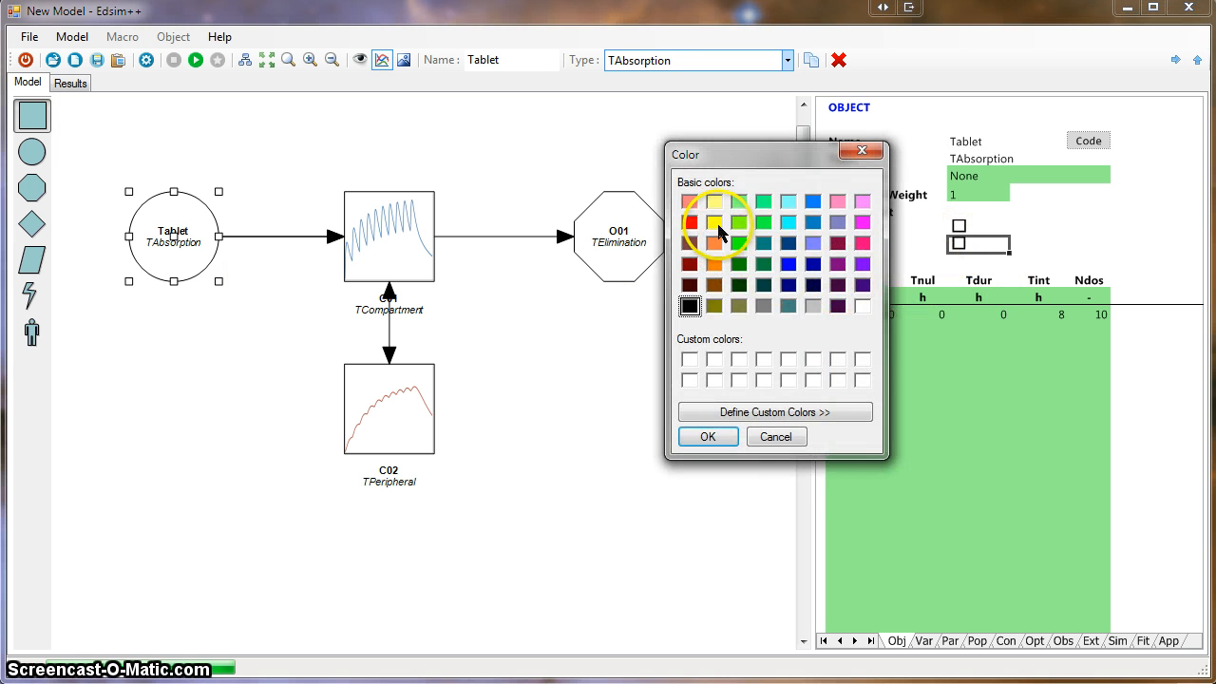
left_click(708, 436)
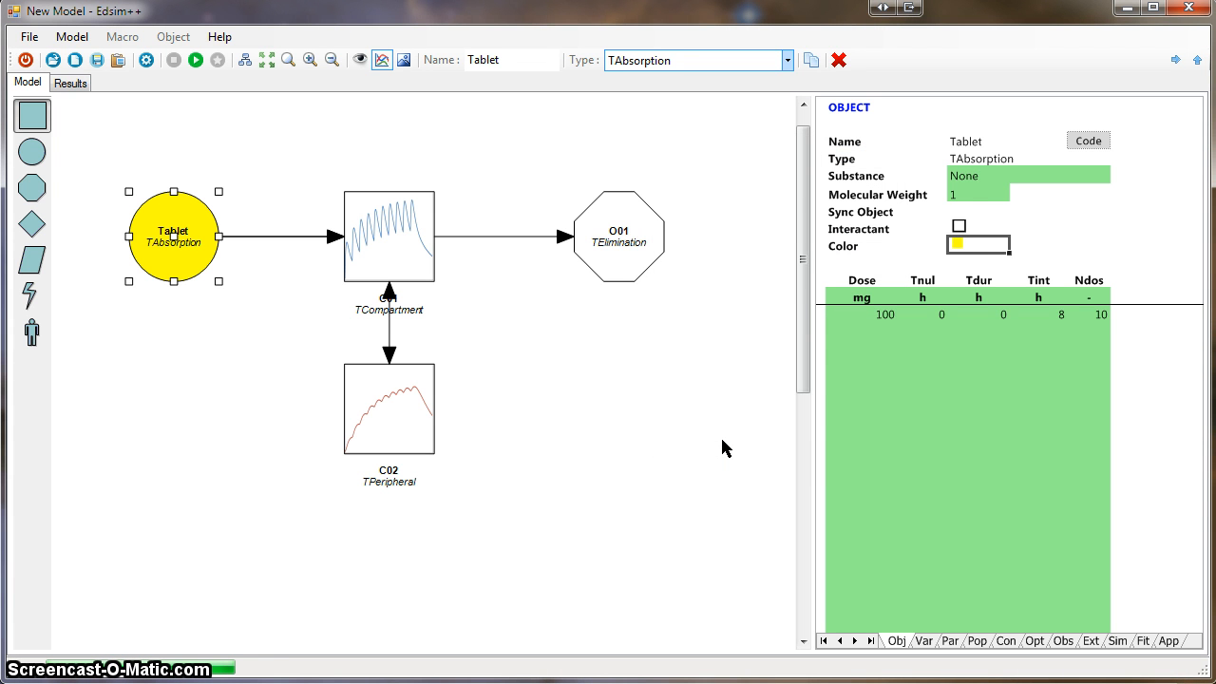
Add a second dosing row to Tablet with Dose 150 mg, Tnul 100 h, Tint 12 h and Ndos 5, leaving Tdur empty.
left_click(887, 333)
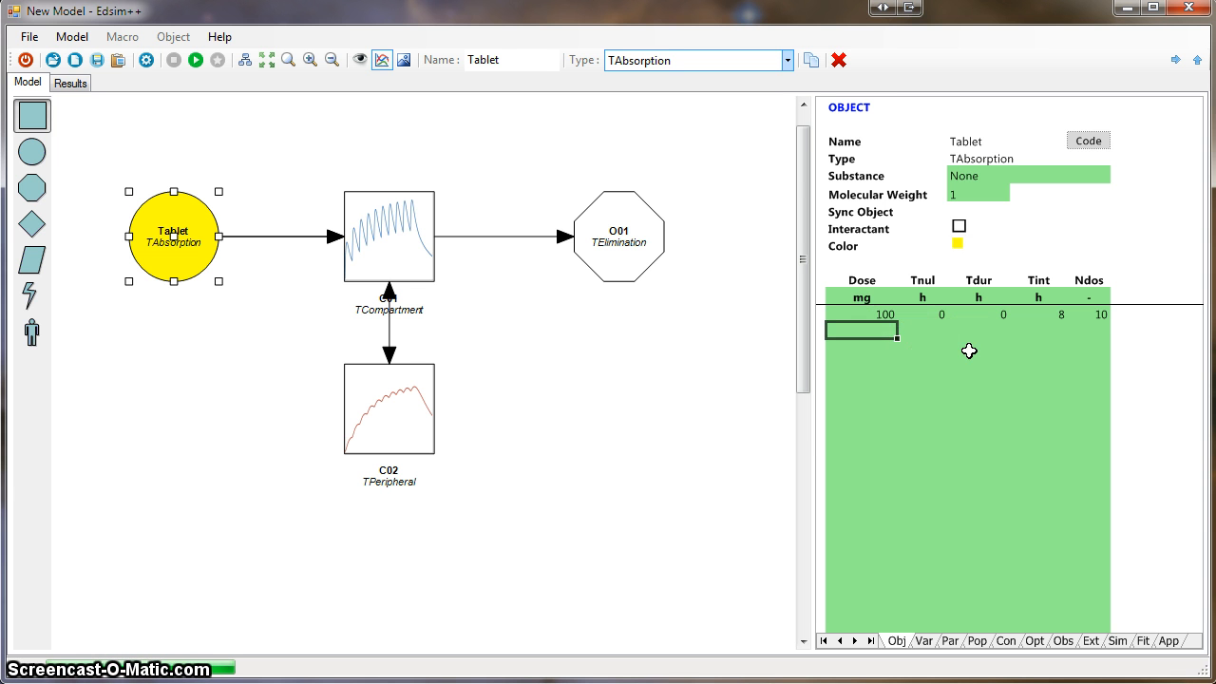
type("150")
key("Return")
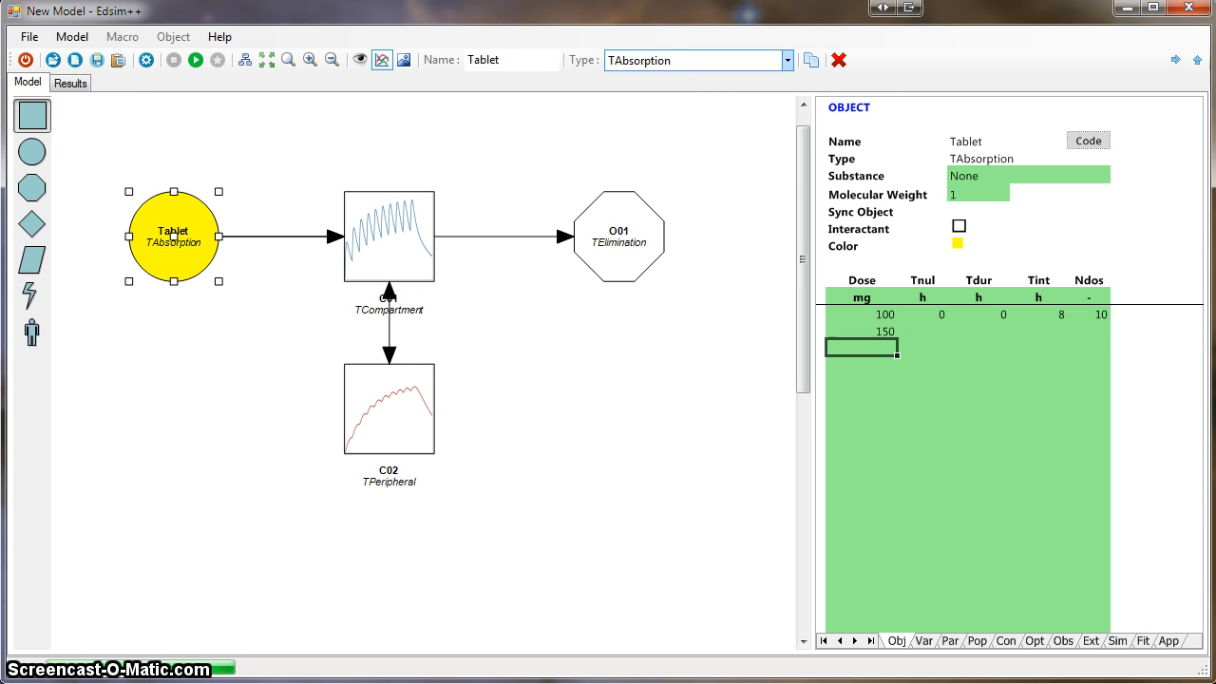
key("Up")
key("Right")
type("1")
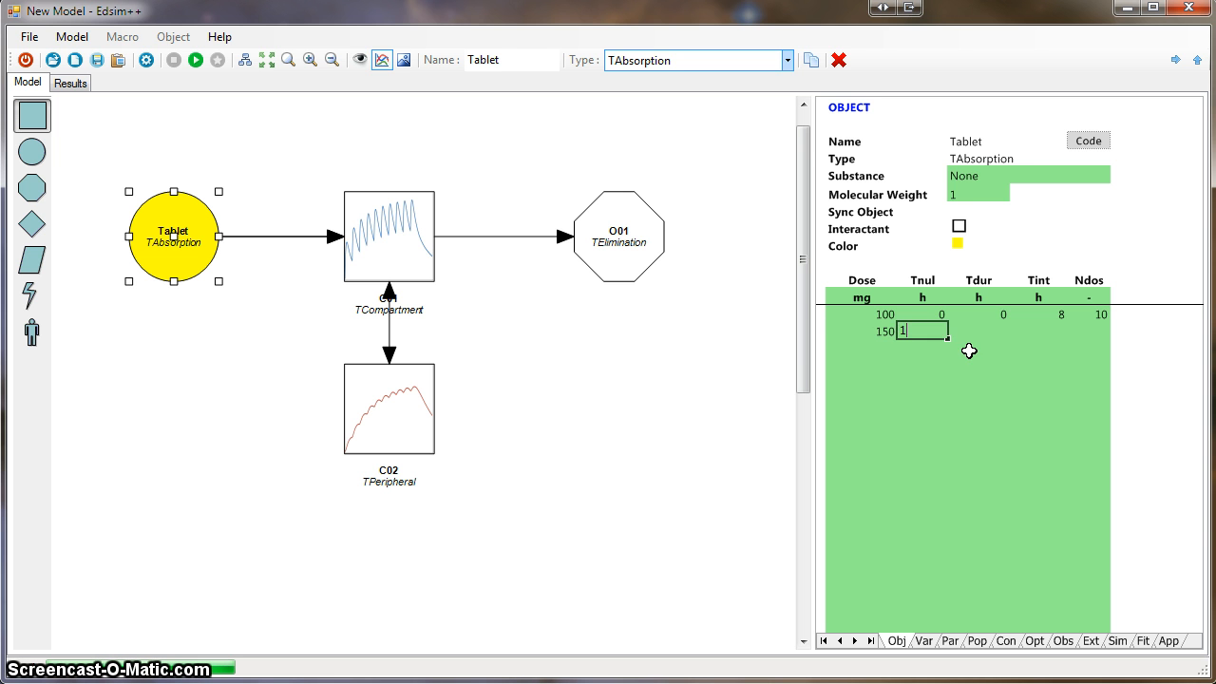
type("00")
key("Return")
key("Up")
key("Right")
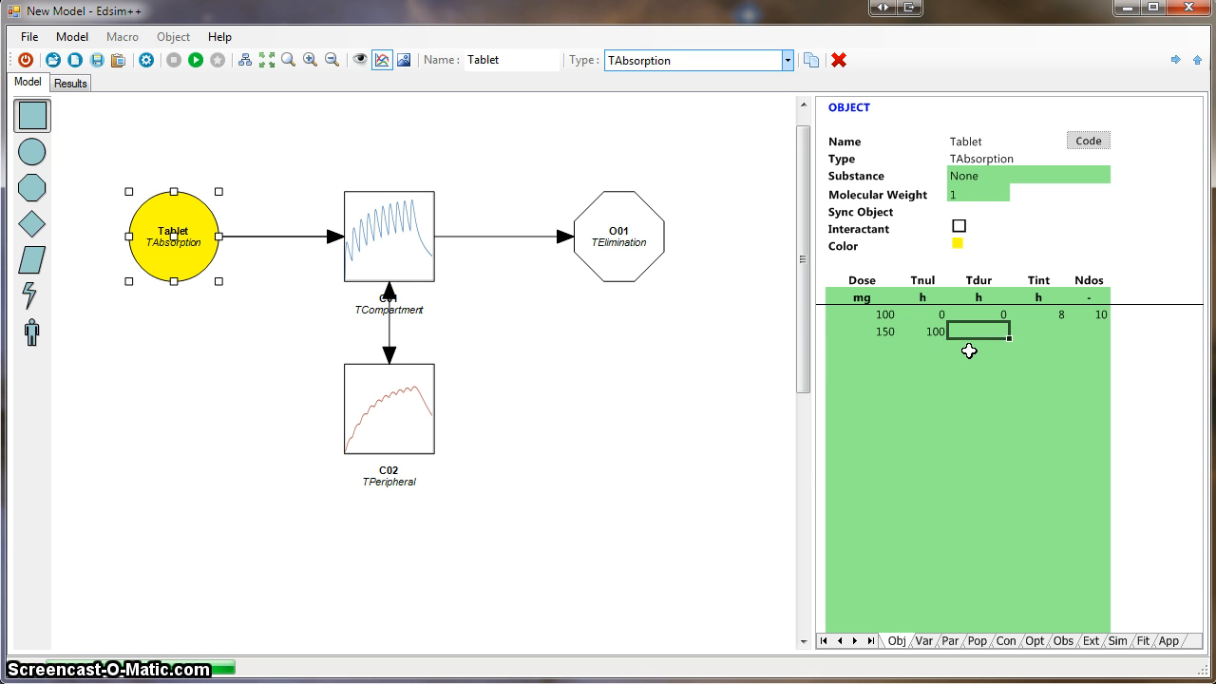
key("Right")
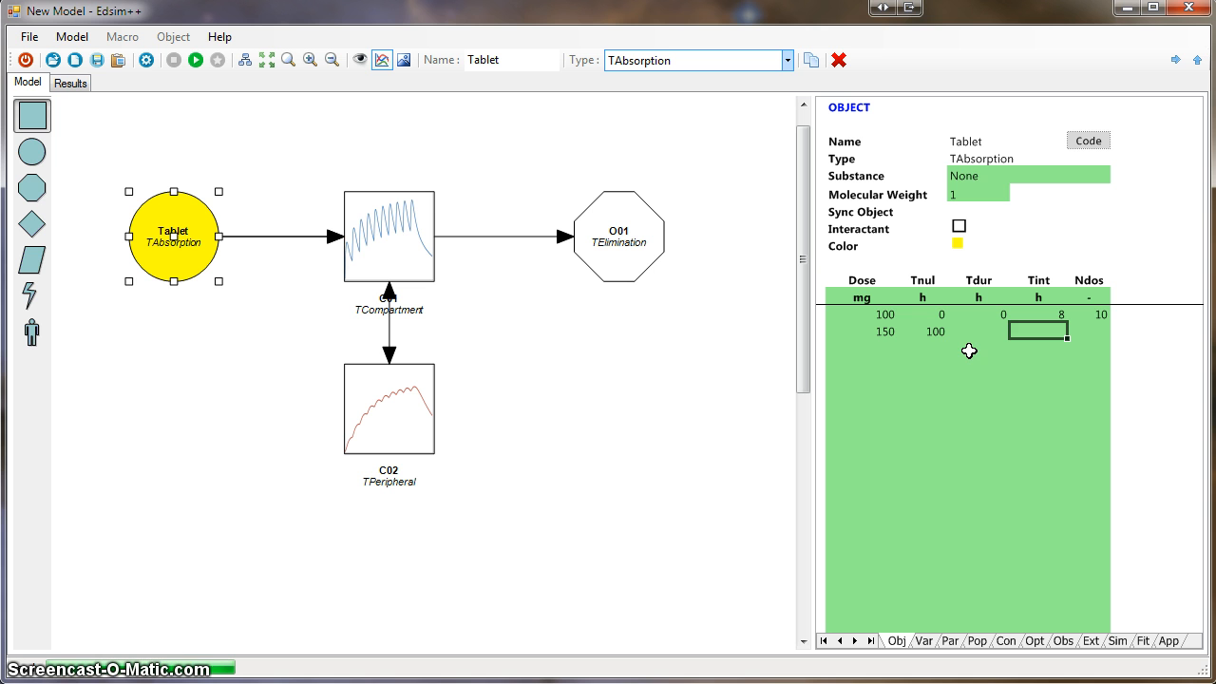
type("12")
key("Tab")
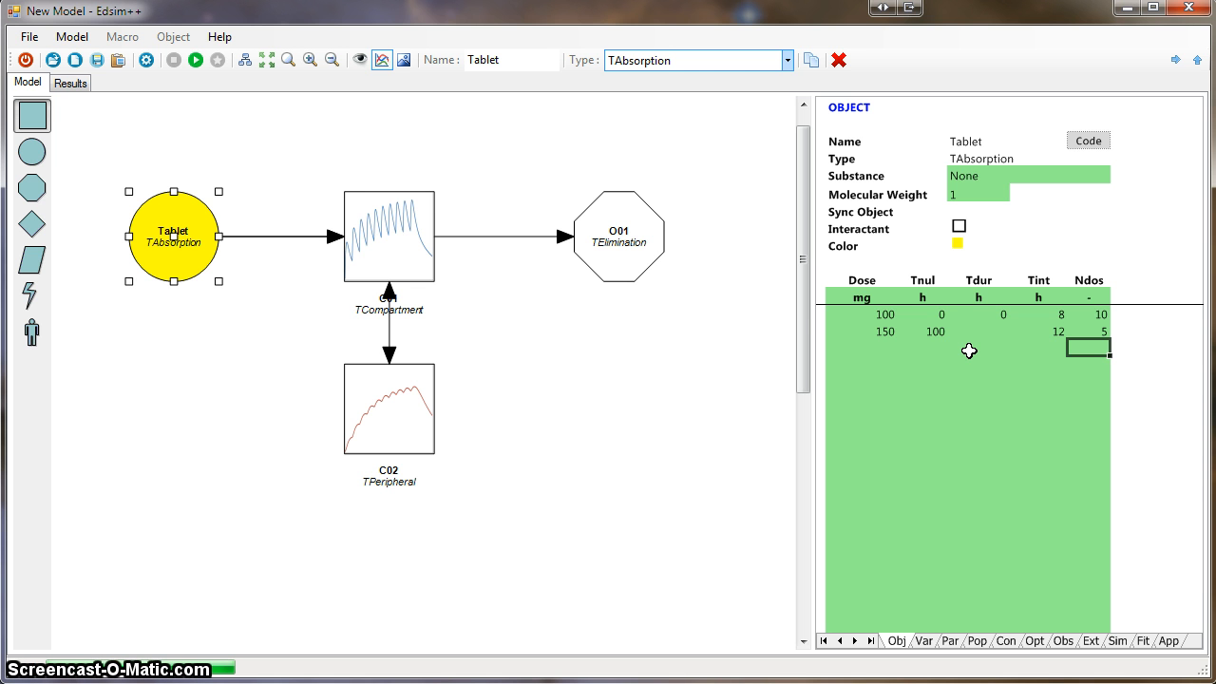
Simulate the model with both dosing regimens and show the resulting C01 and C02 concentration chart.
left_click(195, 61)
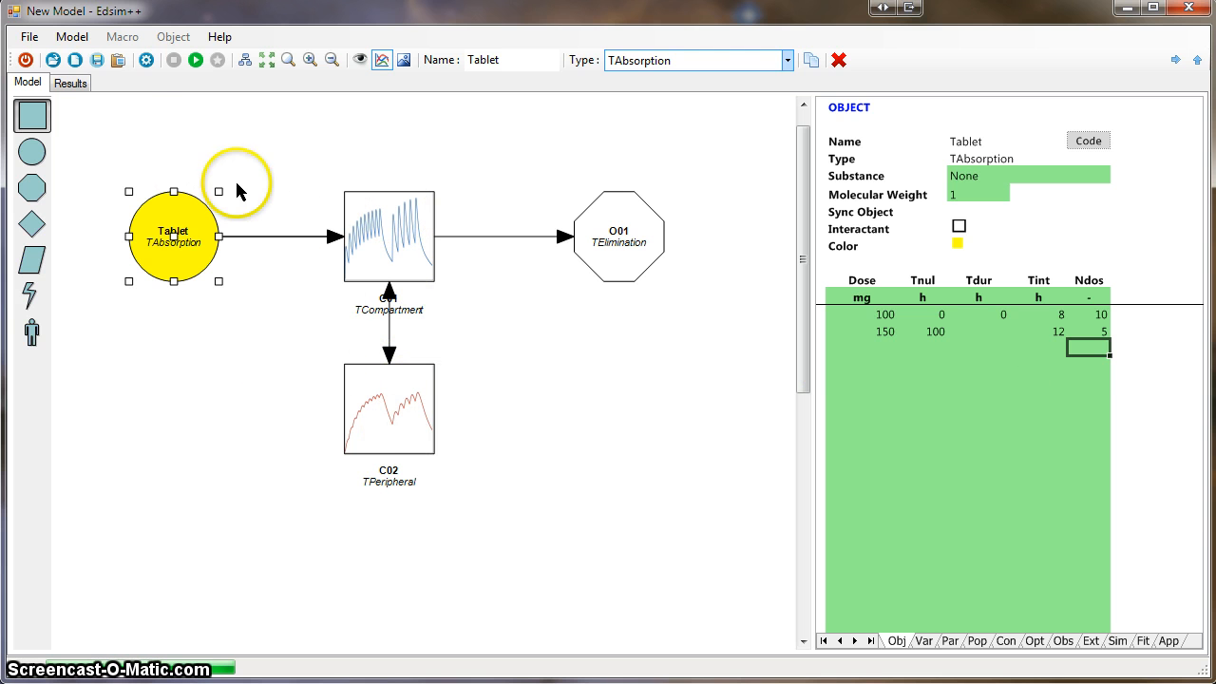
left_click(70, 84)
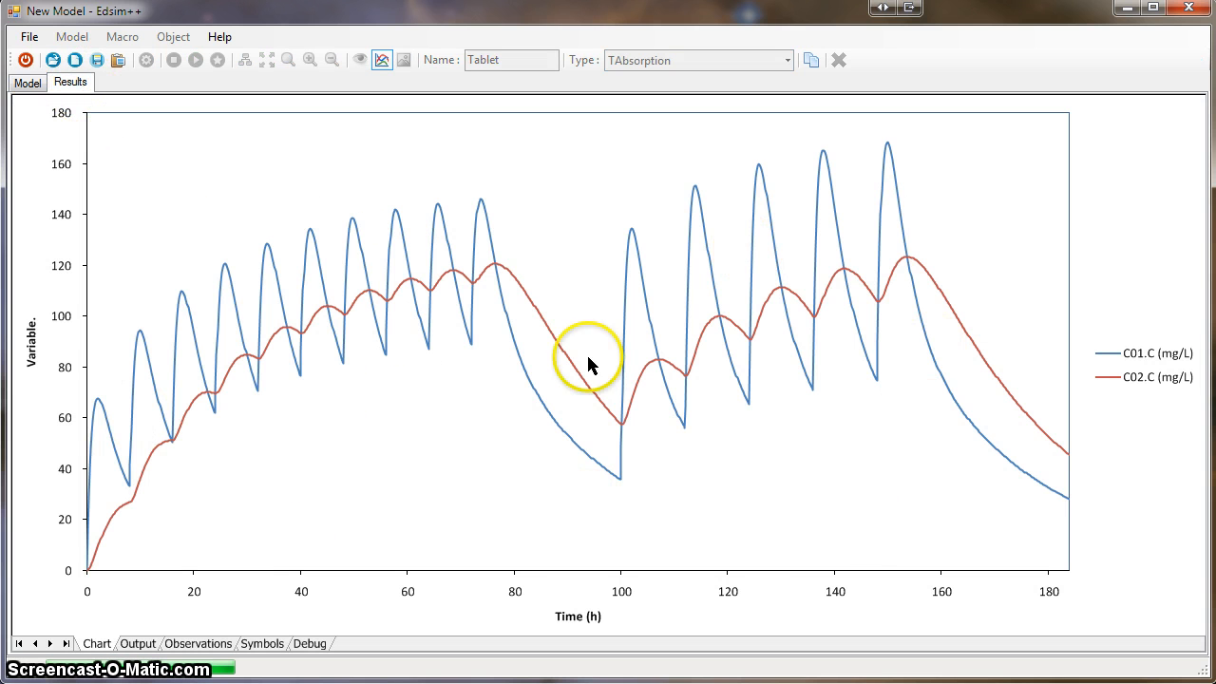
Turn off observation of the C01.C variable in compartment C01 and simulate the model.
left_click(28, 83)
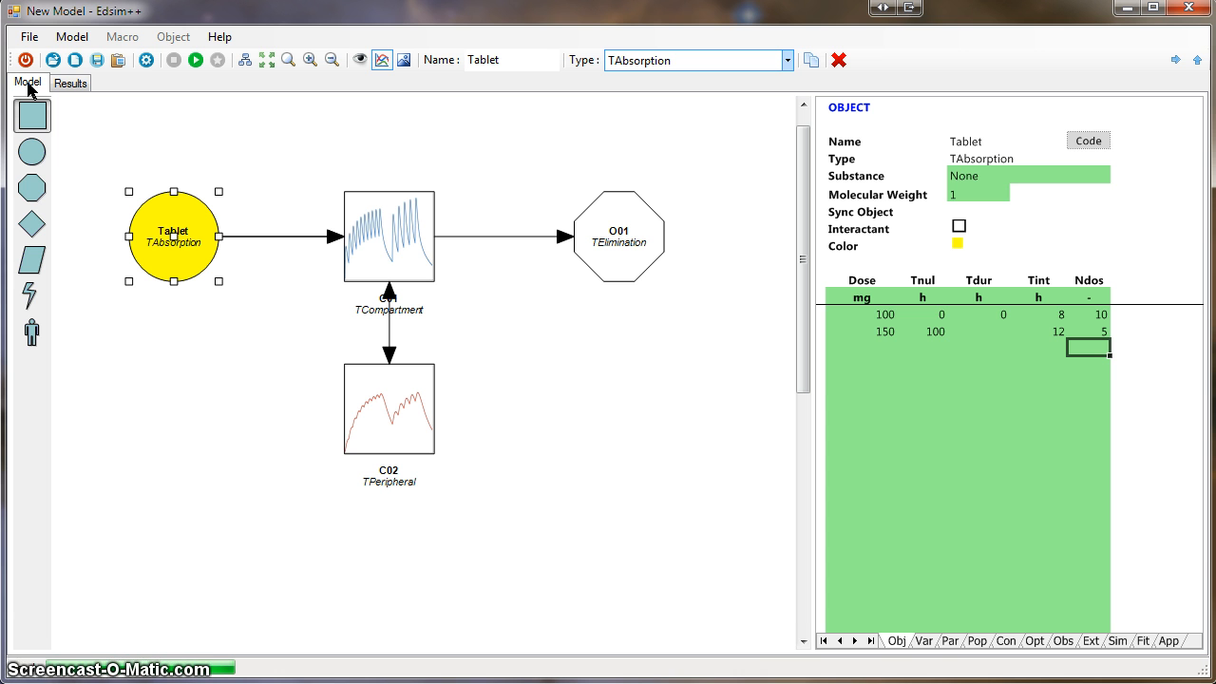
left_click(924, 641)
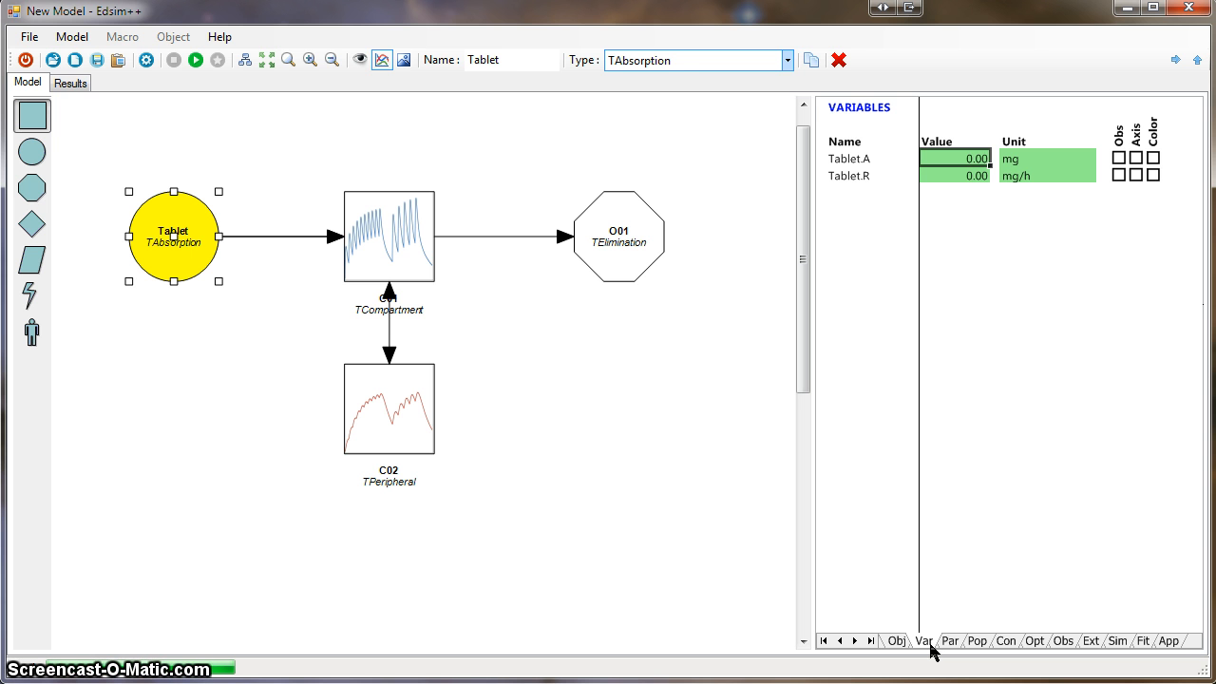
left_click(392, 260)
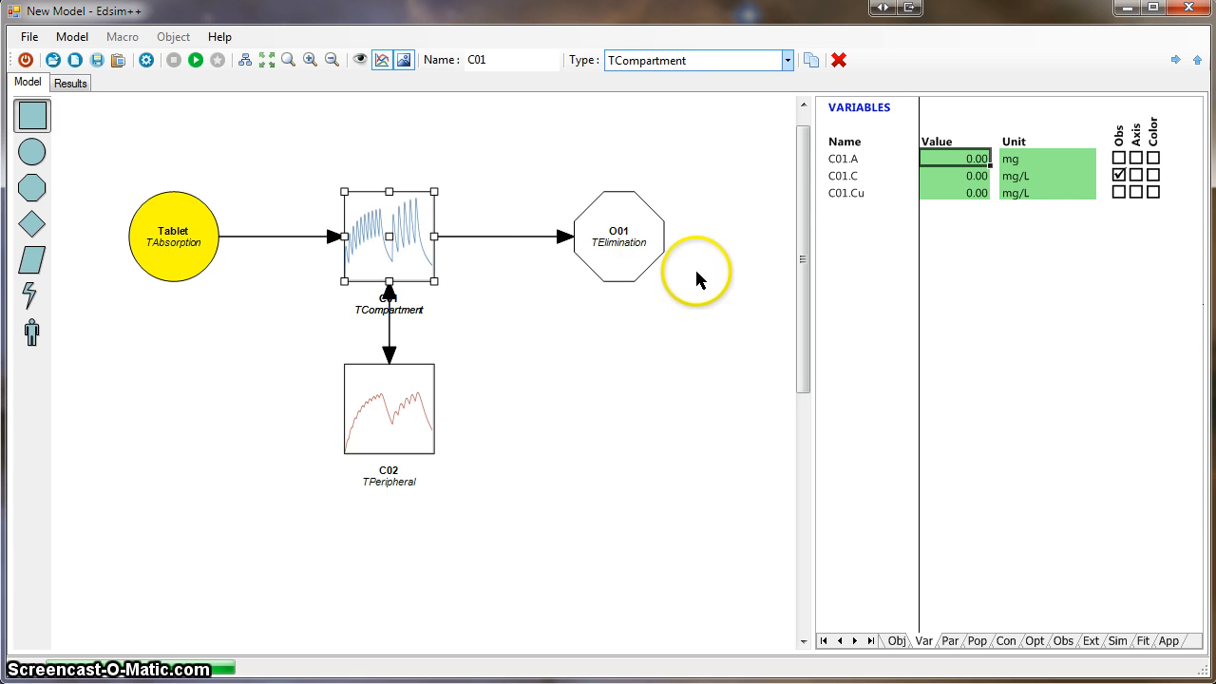
left_click(950, 197)
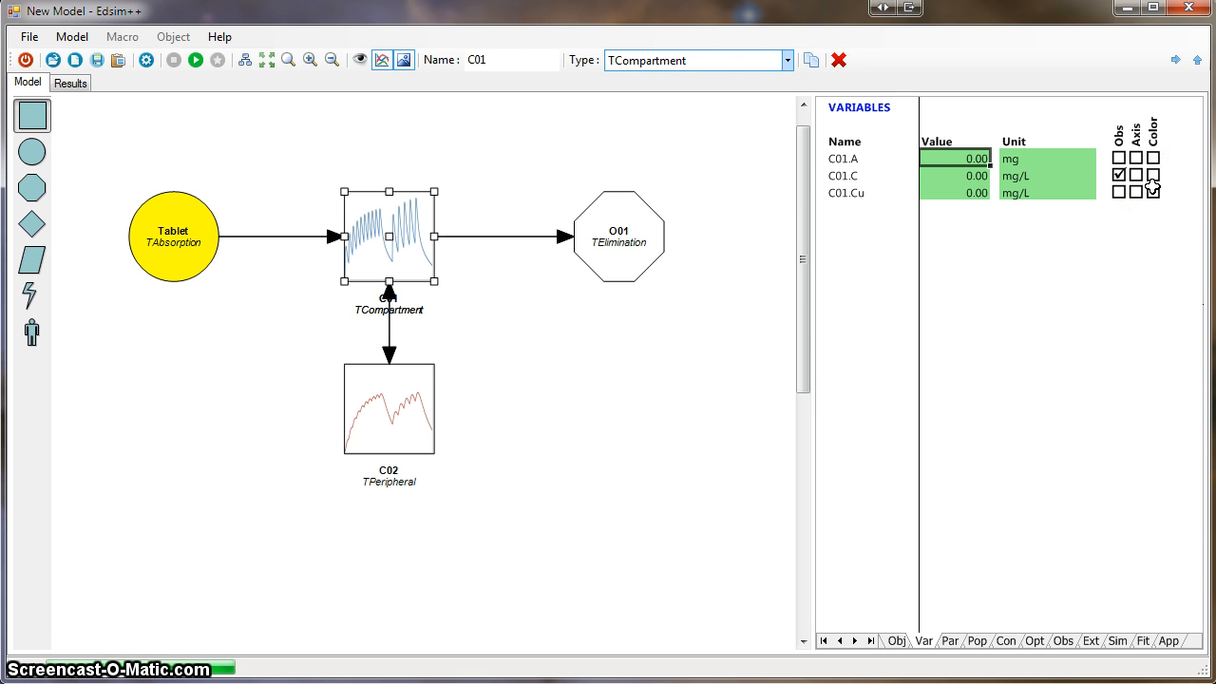
left_click(1120, 175)
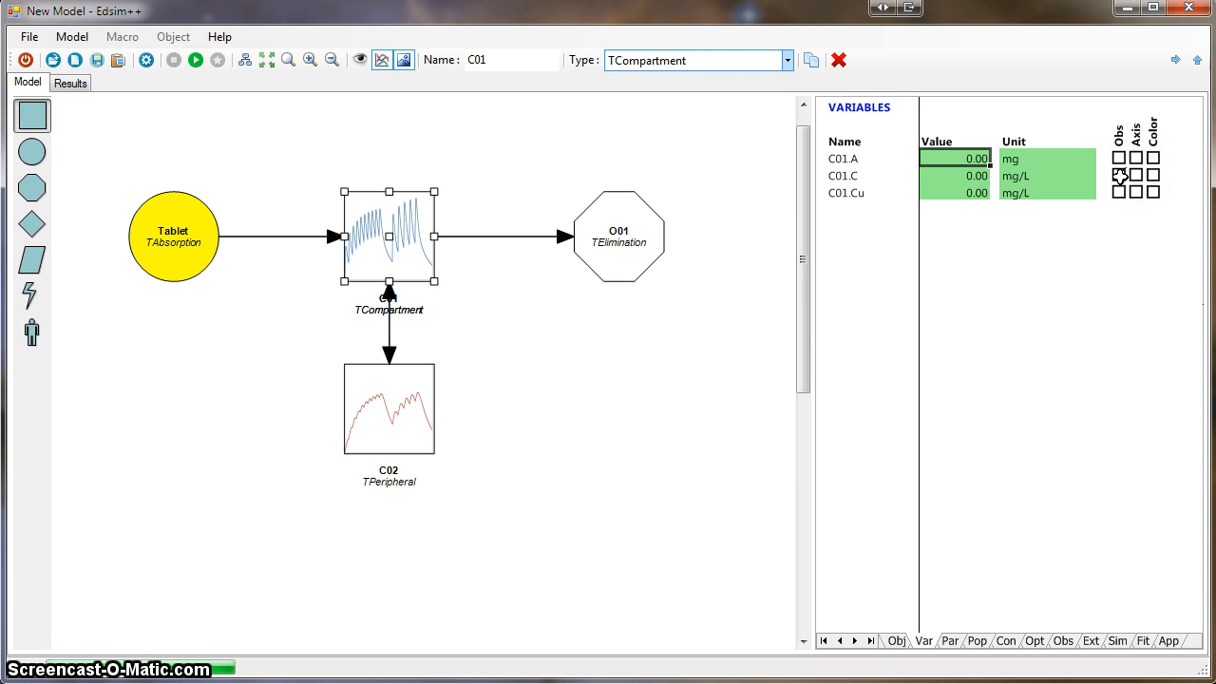
left_click(1119, 175)
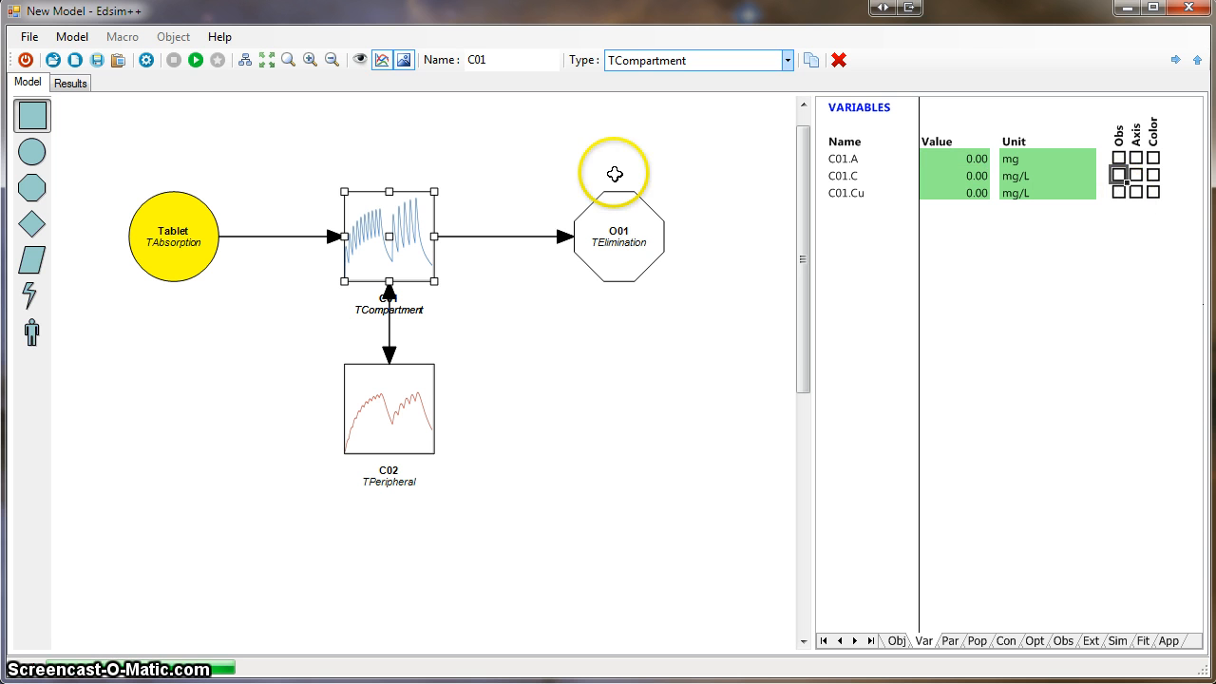
left_click(195, 60)
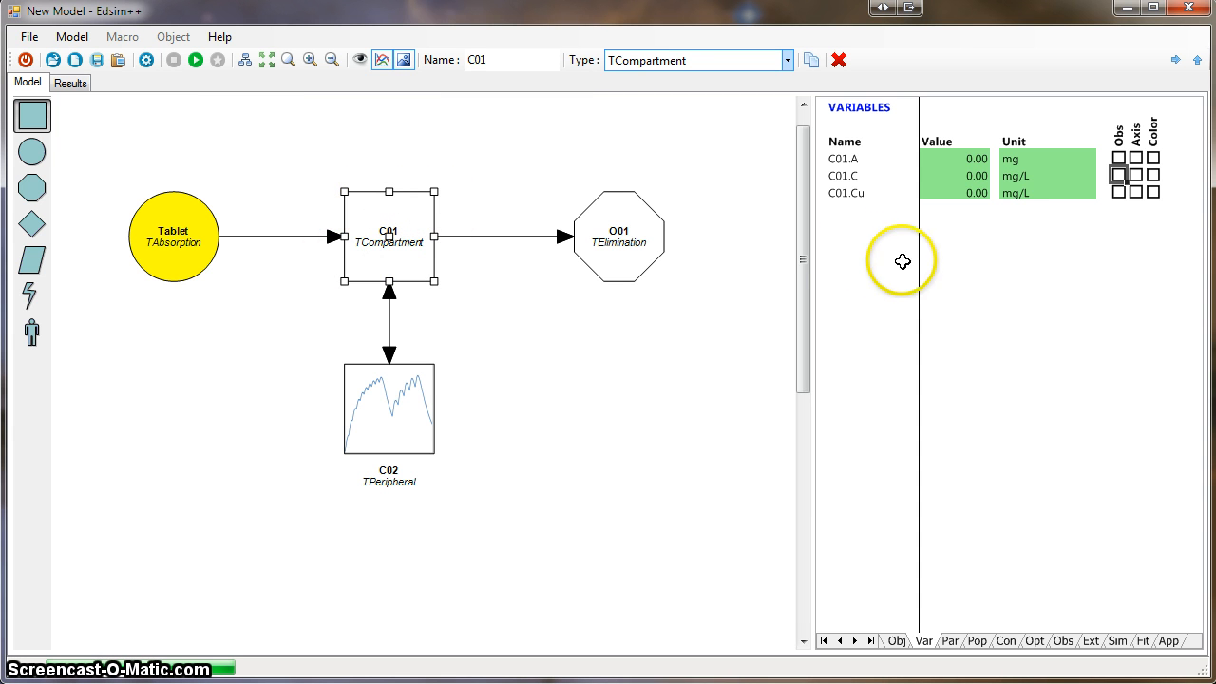
Turn on observation of both C01.C and C01.Cu and simulate the model.
left_click(1119, 175)
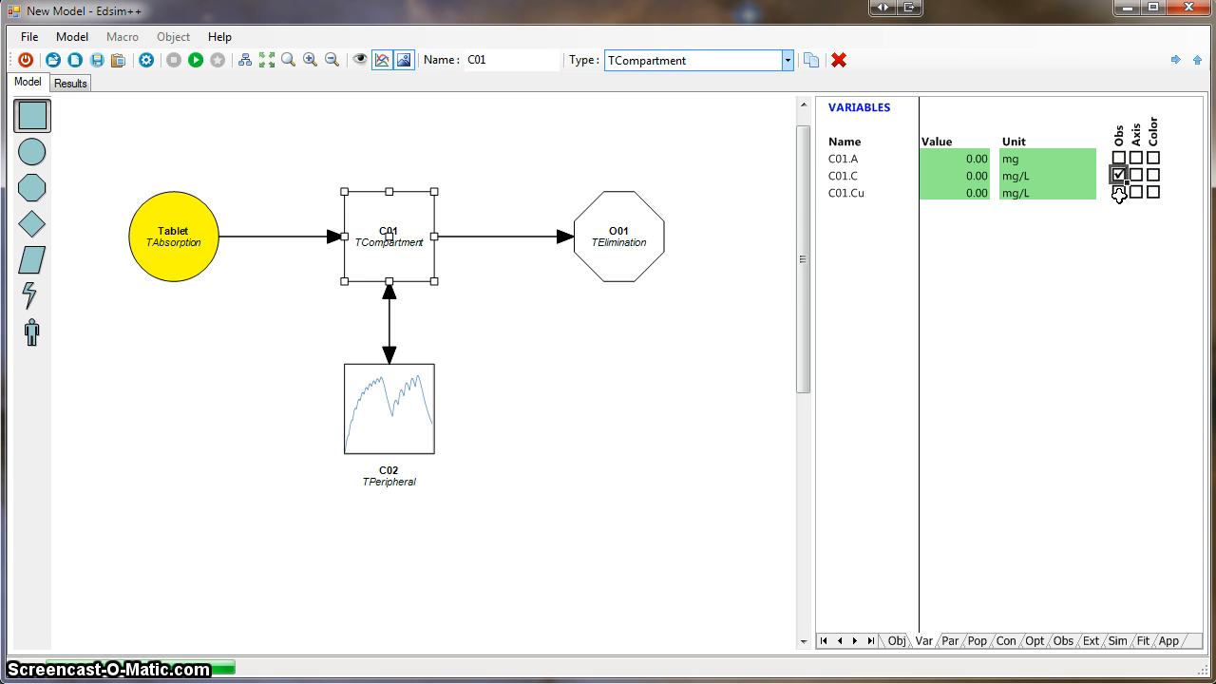
left_click(196, 59)
mouse_move(195, 94)
left_mouse_down()
mouse_move(367, 323)
mouse_move(366, 249)
mouse_move(419, 245)
left_mouse_up()
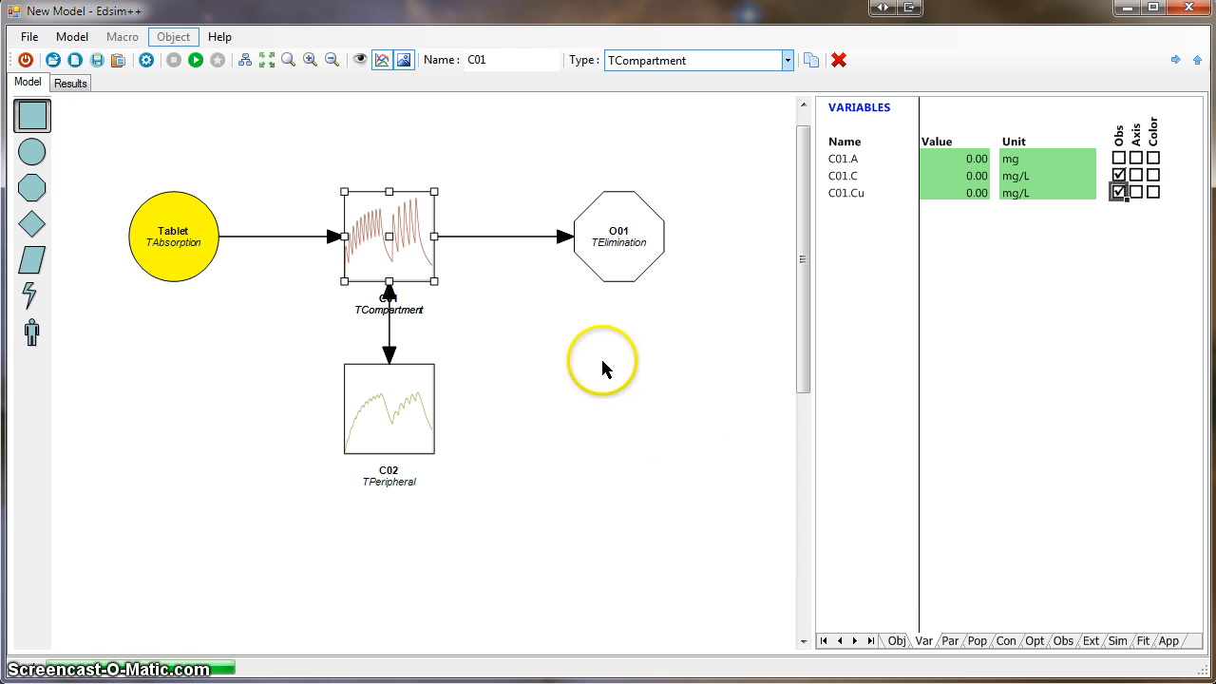
Set the C02.kyx parameter of the peripheral compartment to 1 1/h and simulate the model.
left_click(951, 642)
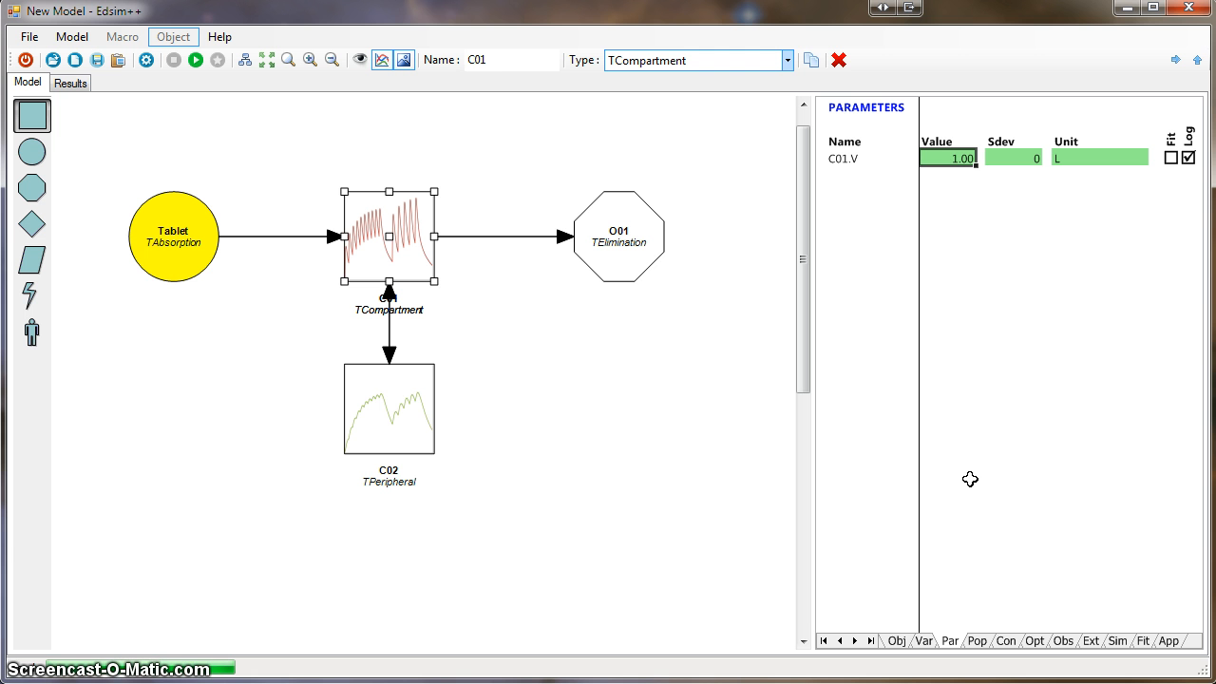
left_click(394, 424)
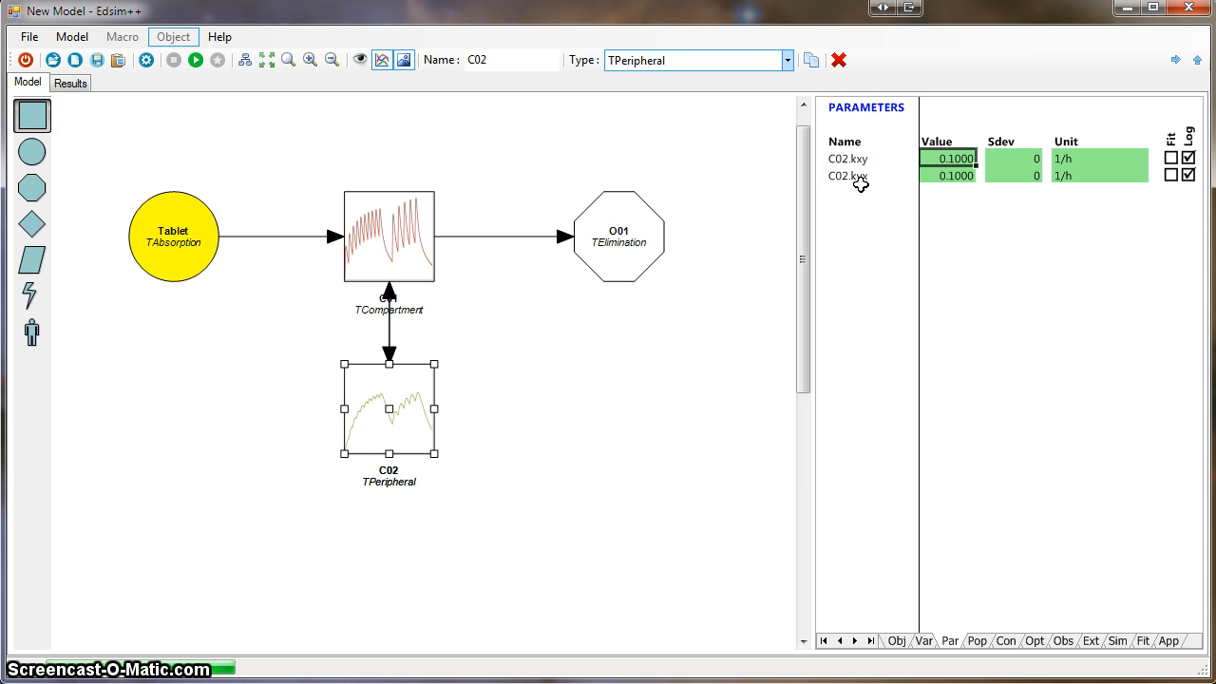
left_click(955, 179)
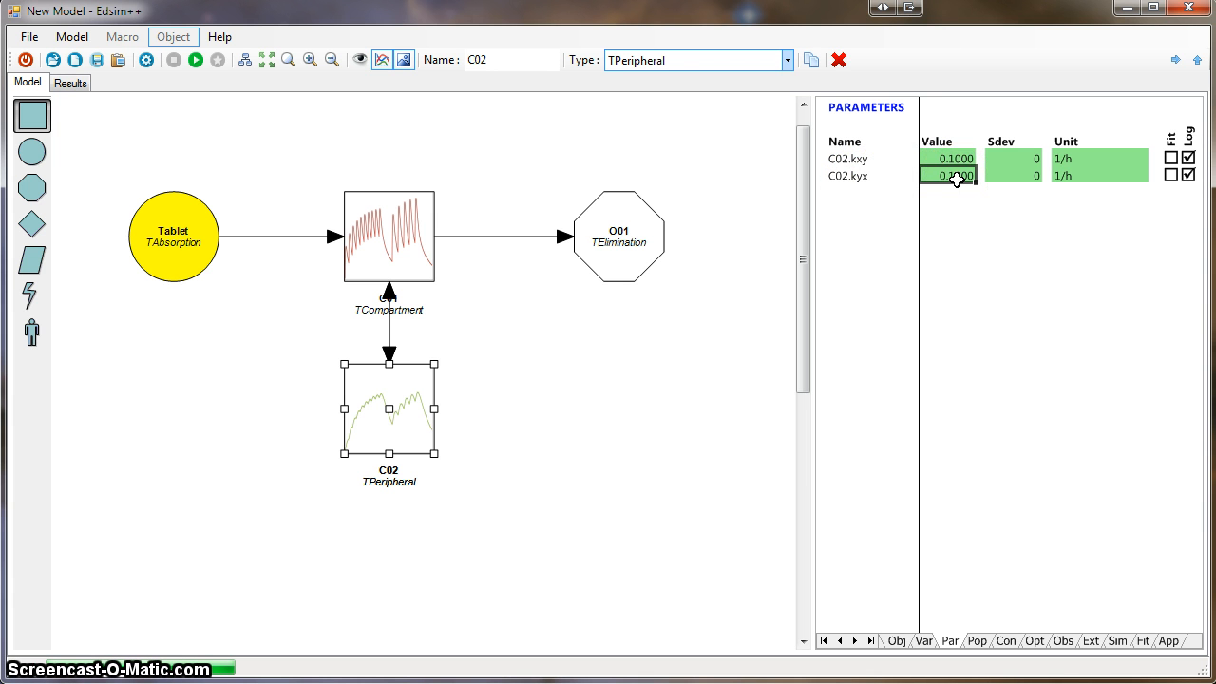
type("1")
left_click(956, 193)
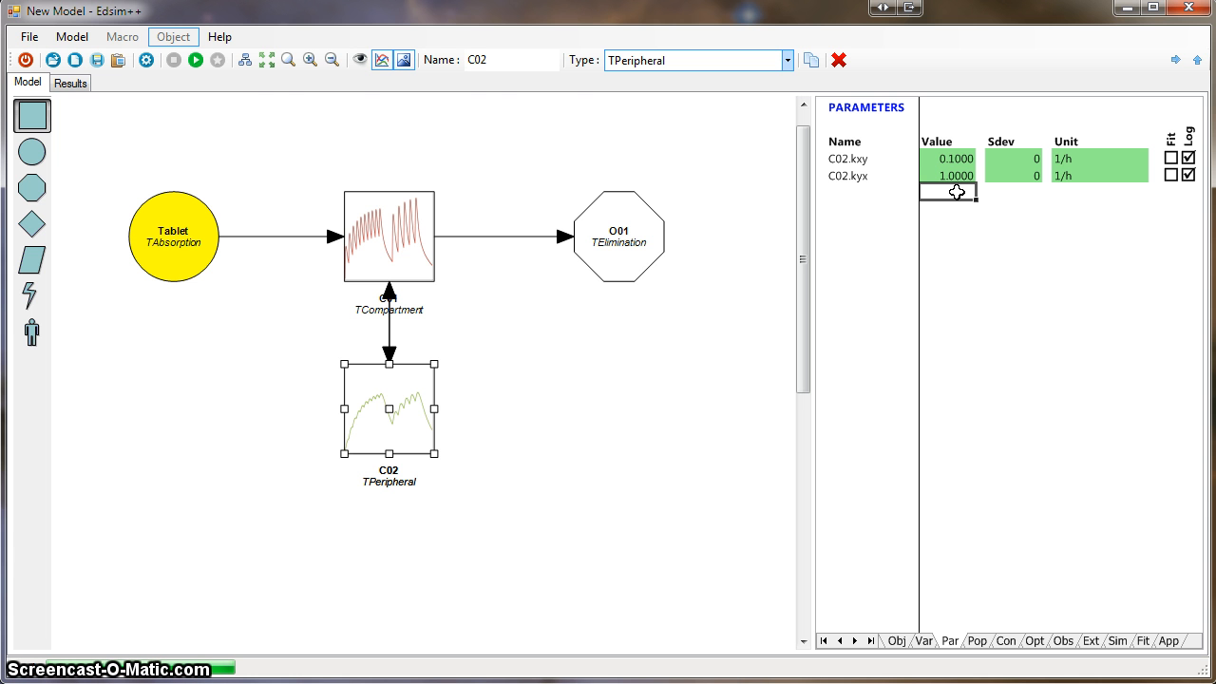
left_click(196, 61)
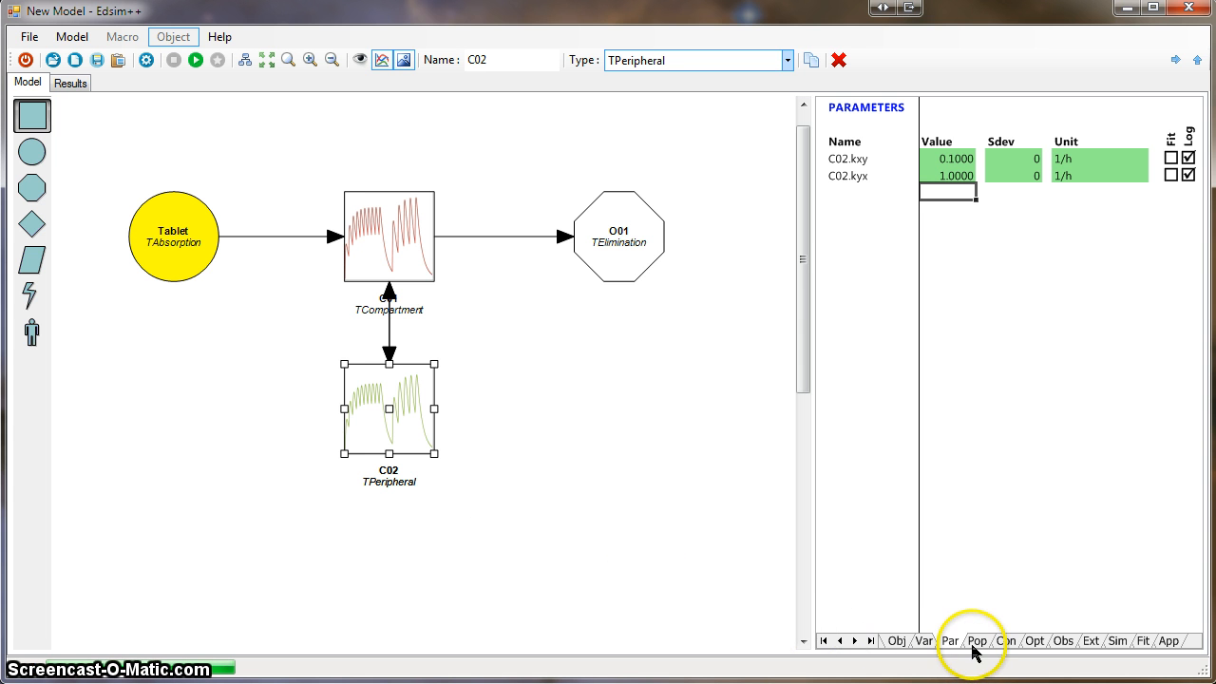
Set the C01.fu constant of compartment C01 to 0.5 and simulate the model.
left_click(1005, 643)
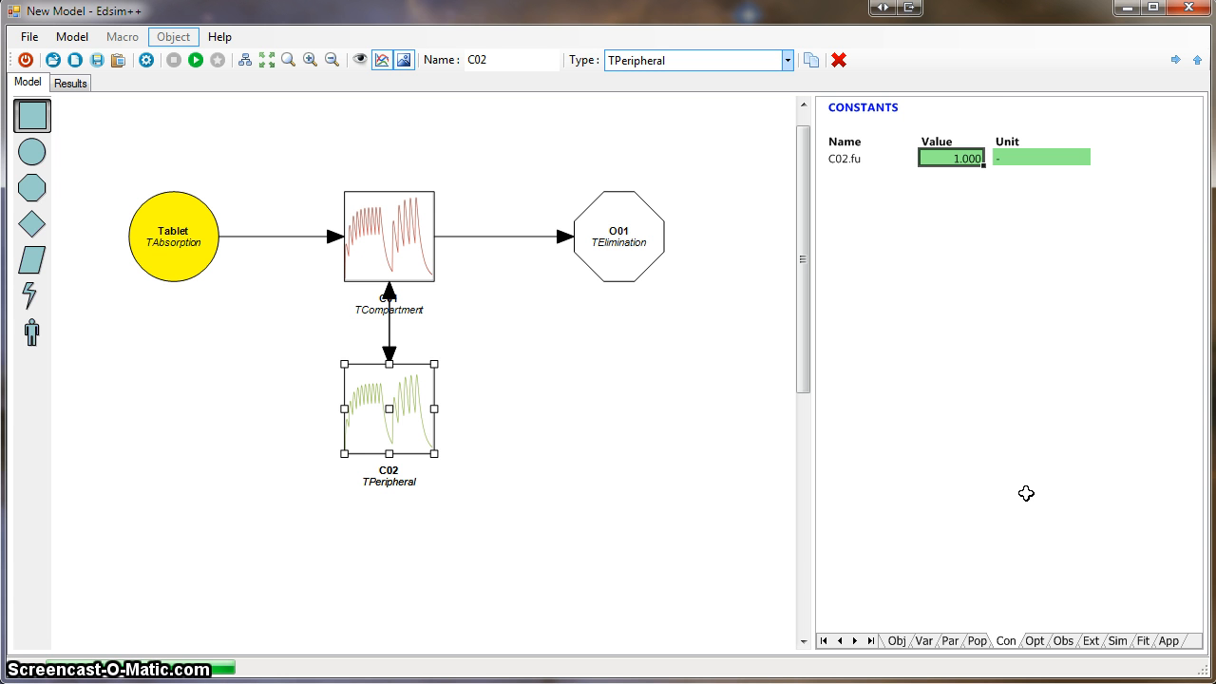
left_click(399, 249)
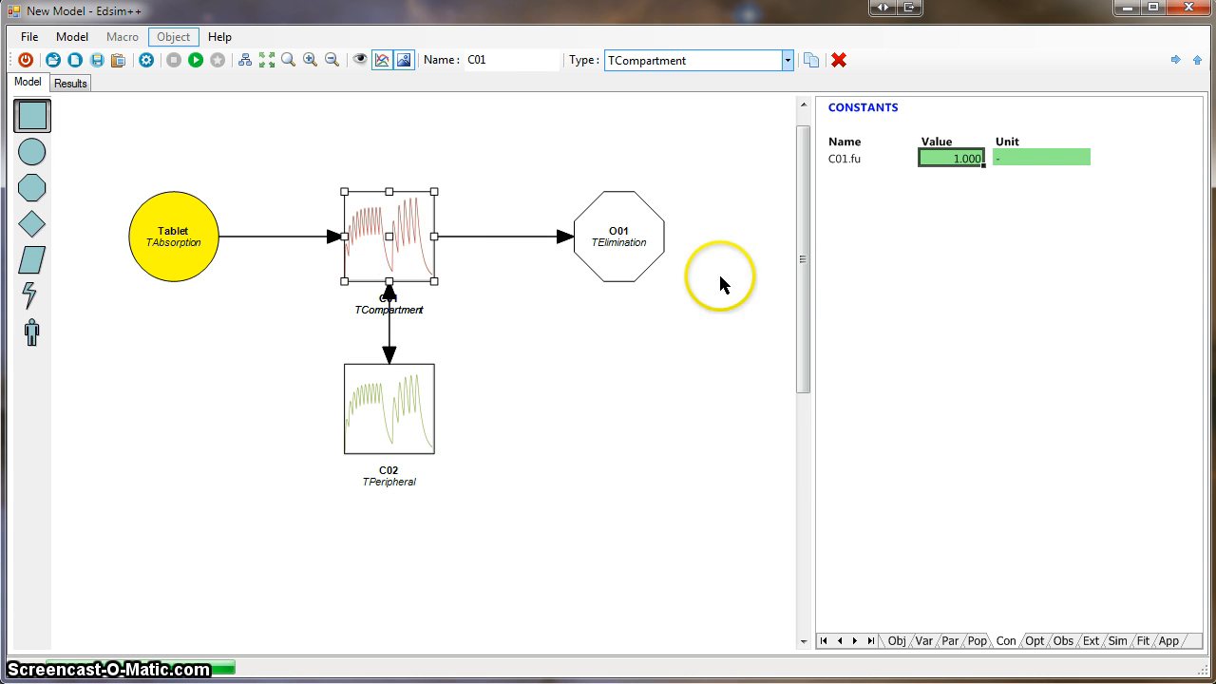
left_click(836, 159)
left_click(927, 182)
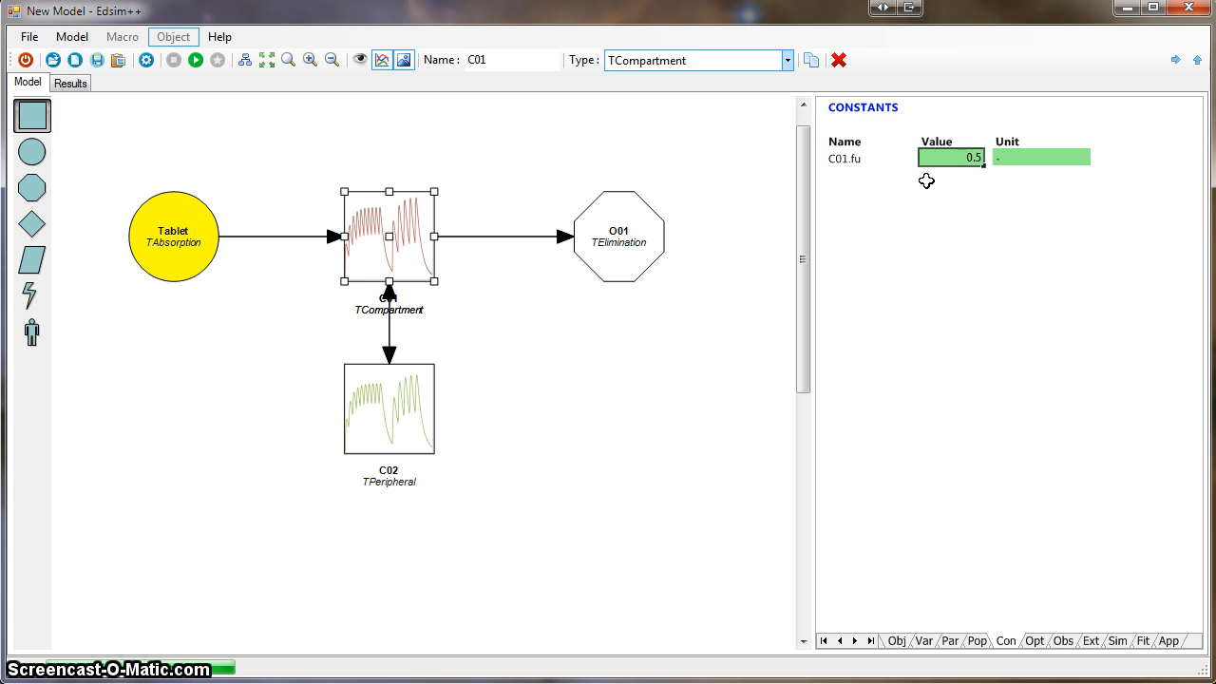
left_click(926, 180)
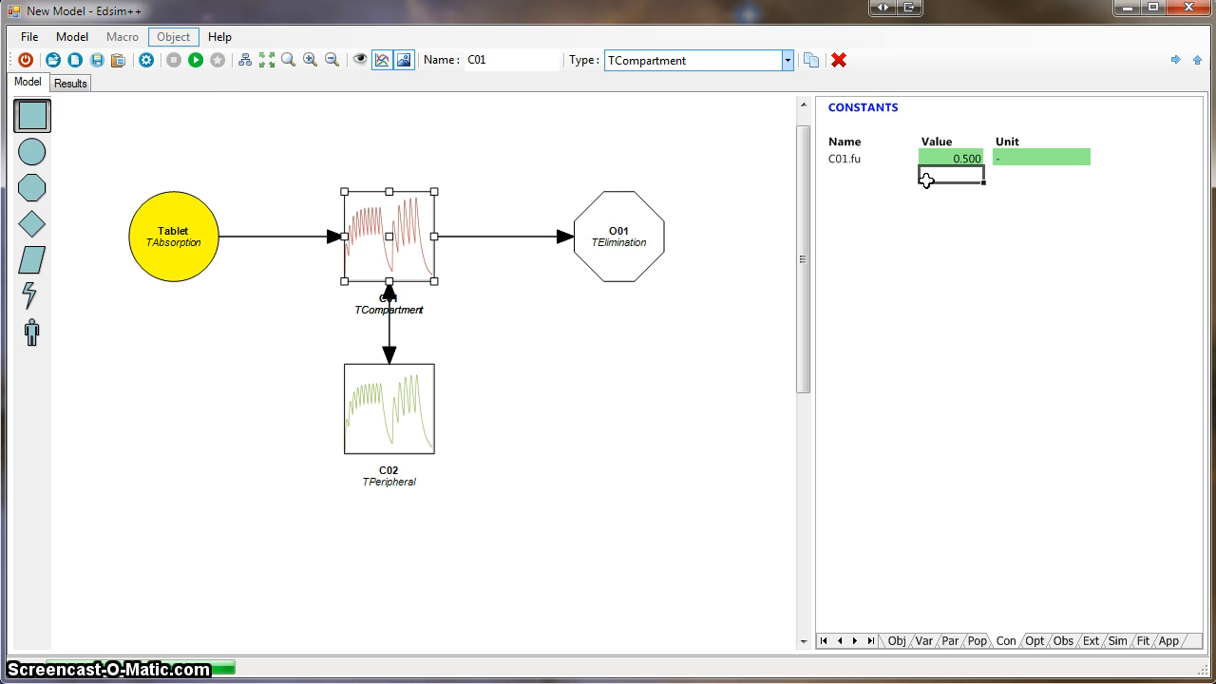
left_click(198, 61)
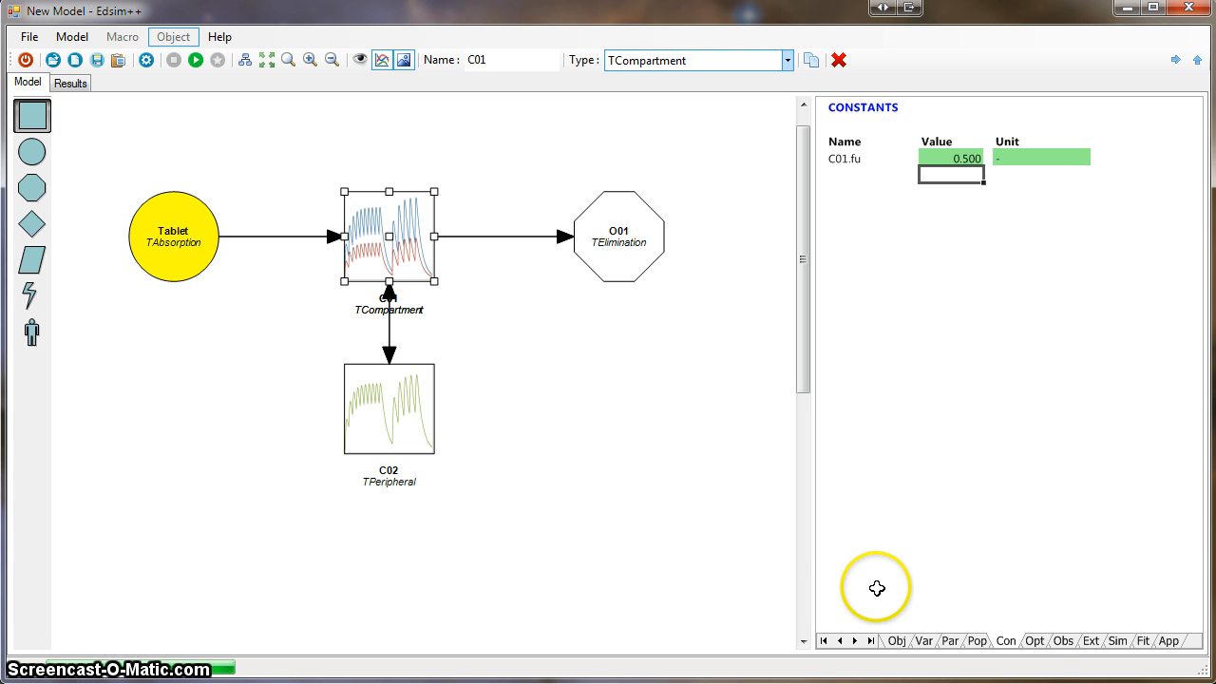
Change the Mode option of elimination object O01 to Clearance and show its resulting parameters.
left_click(1034, 643)
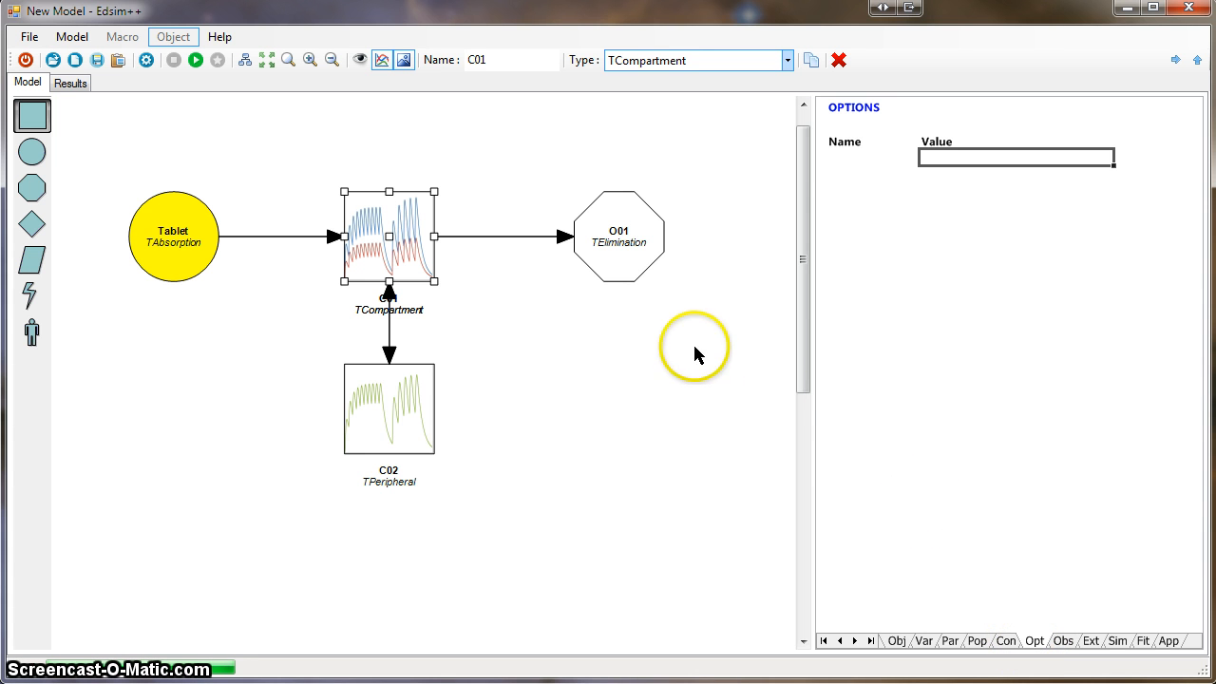
left_click(635, 260)
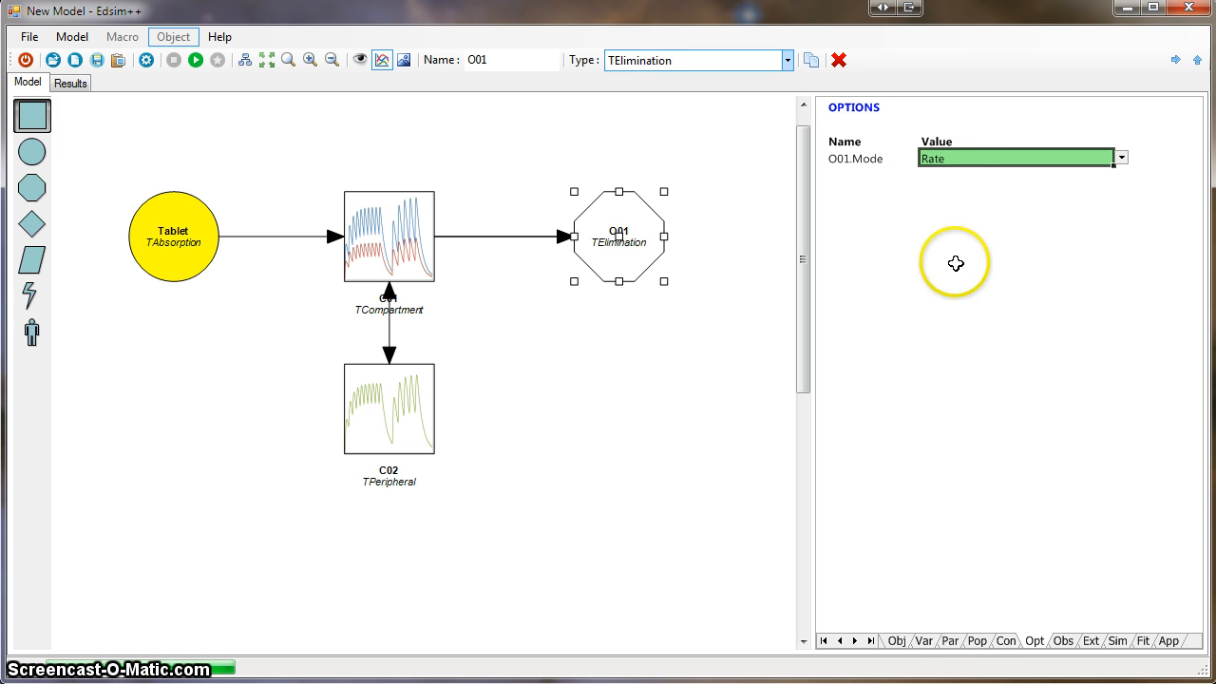
left_click(950, 641)
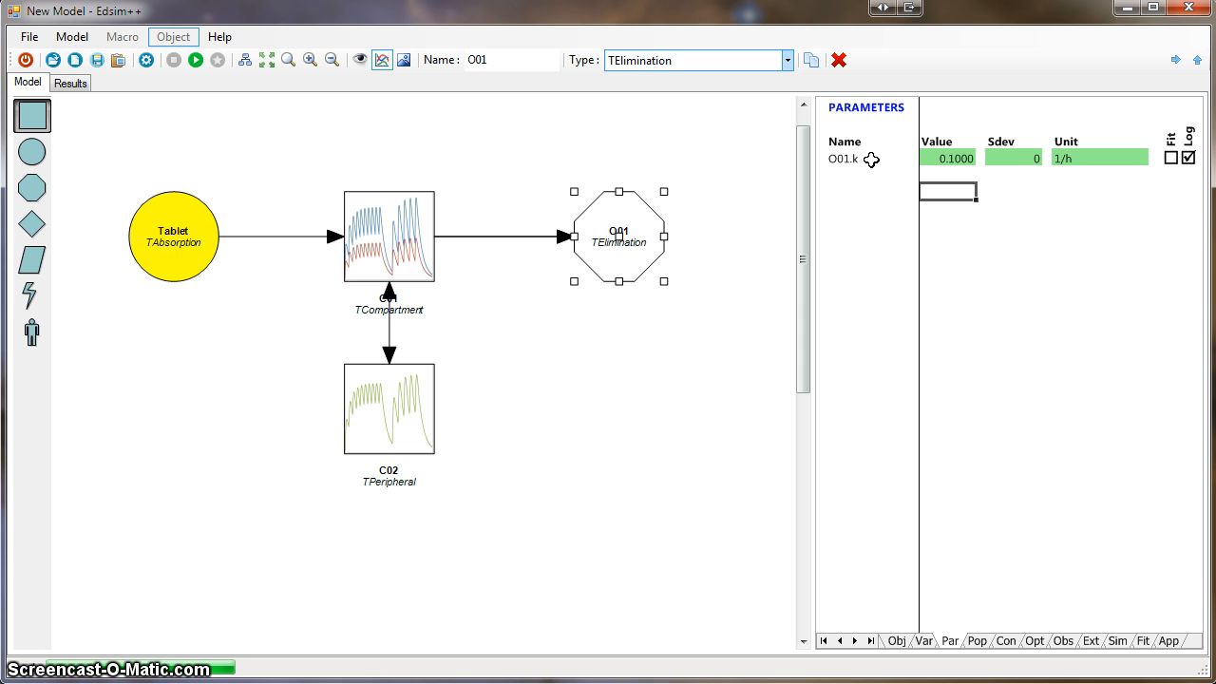
left_click(926, 369)
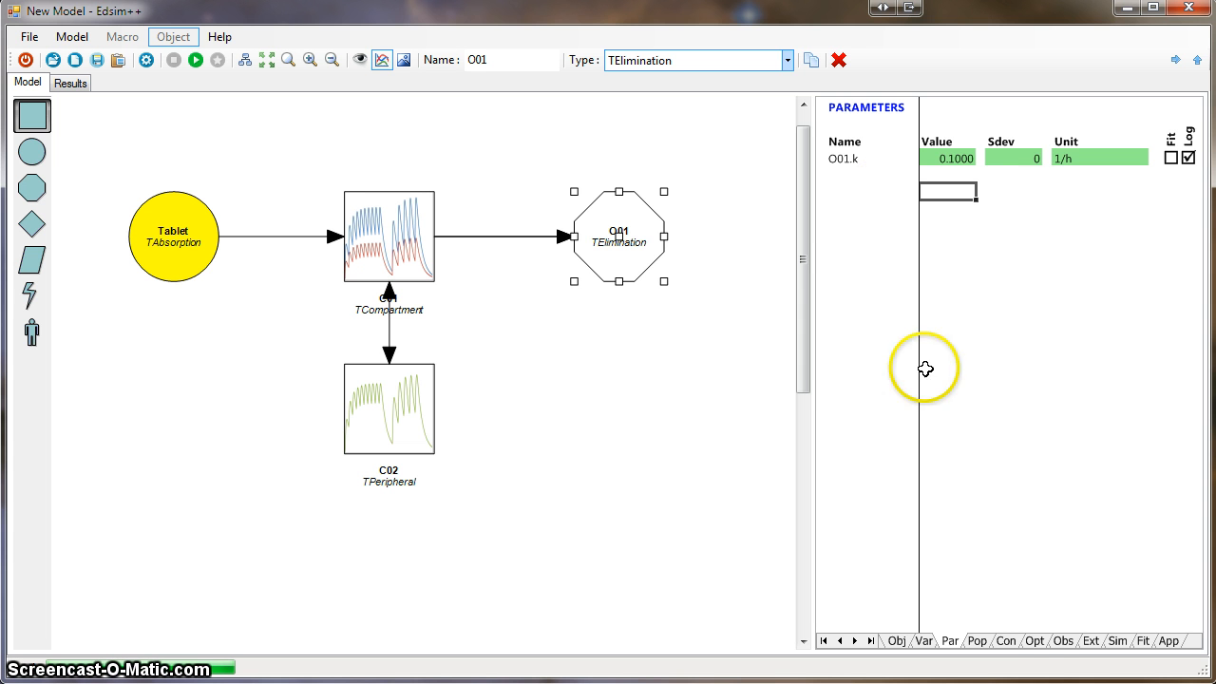
left_click(1036, 641)
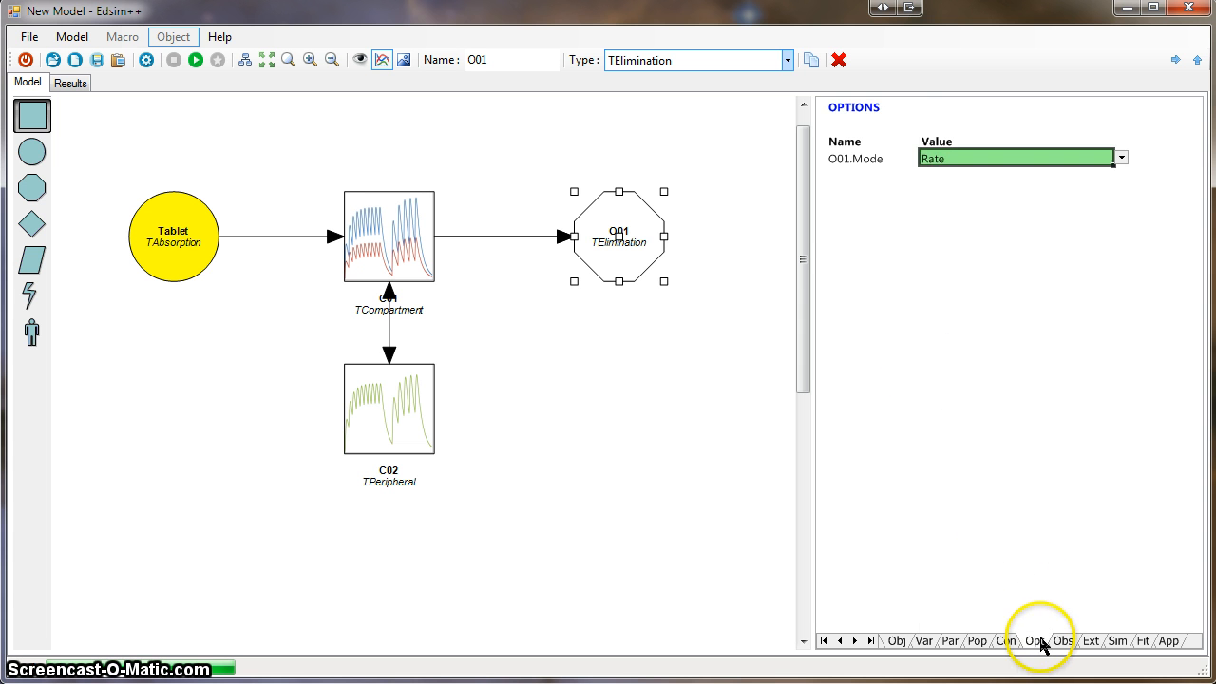
left_click(1122, 158)
left_click(960, 187)
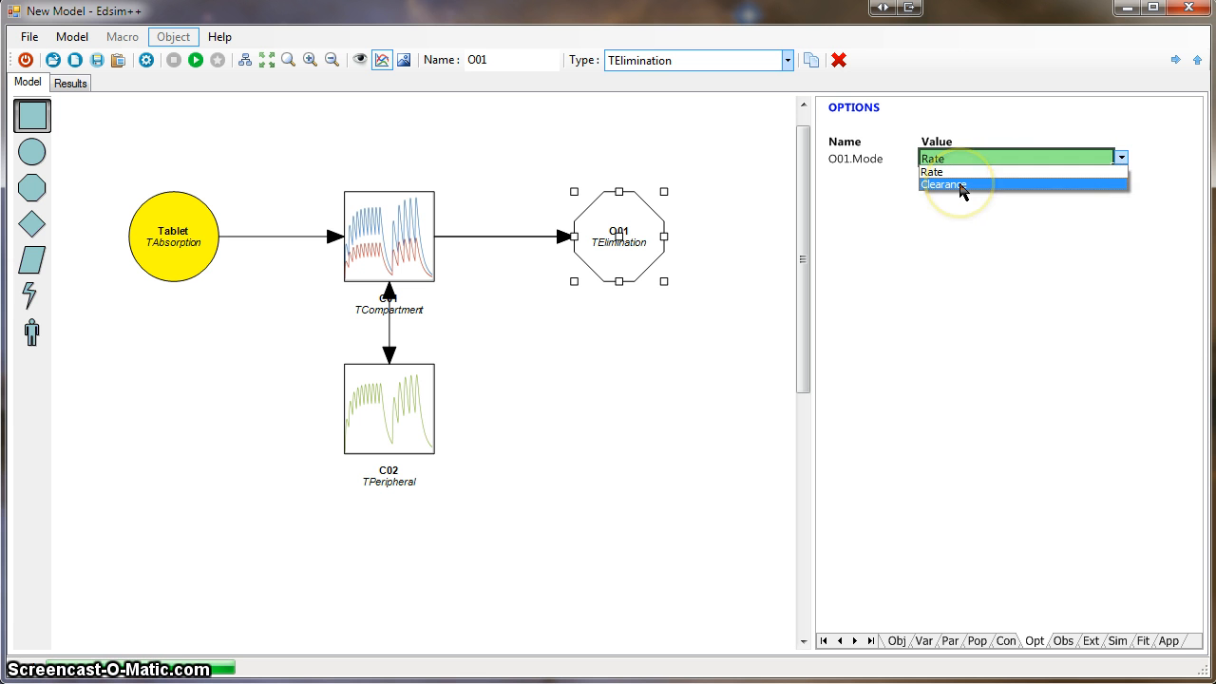
left_click(950, 641)
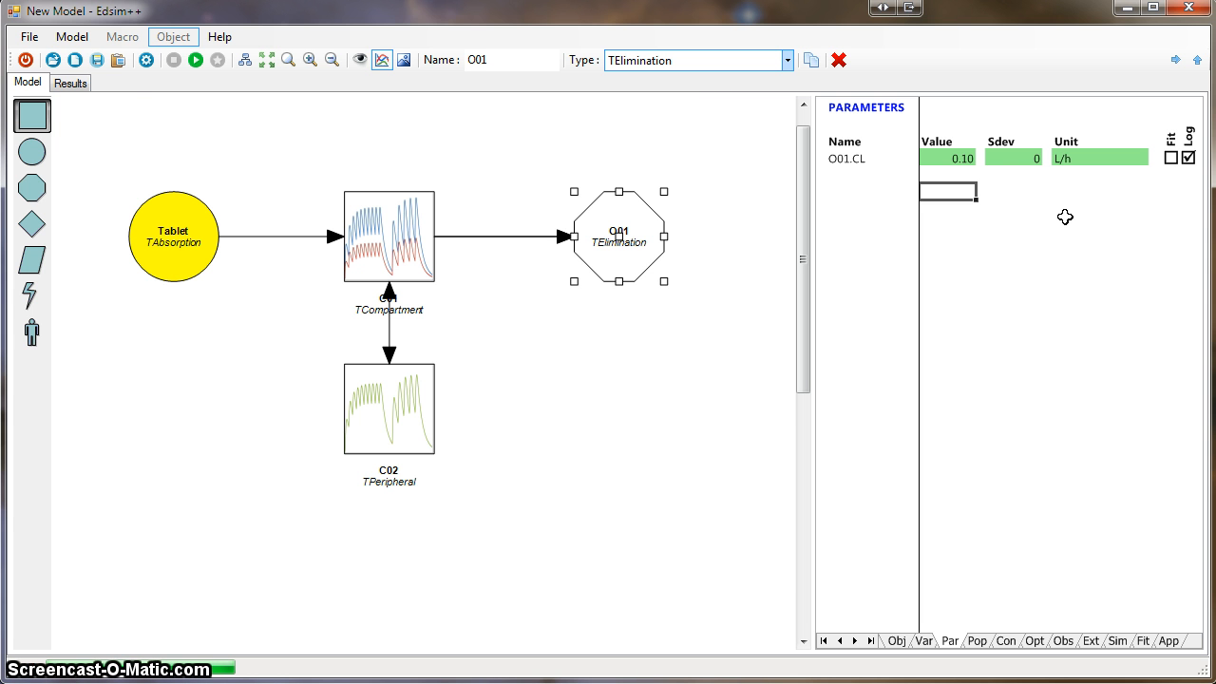
Review Tablet's dosing schedule, set the simulation duration to 200 h and simulate the model.
left_click(1117, 641)
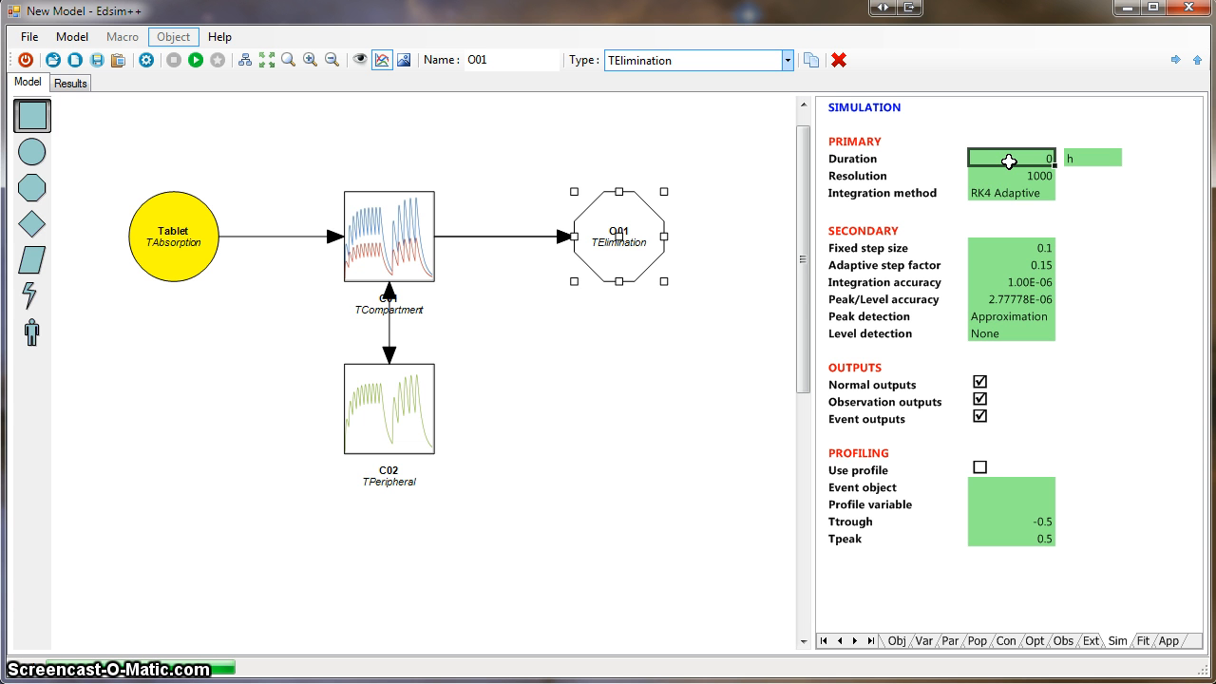
left_click(894, 641)
left_click(195, 230)
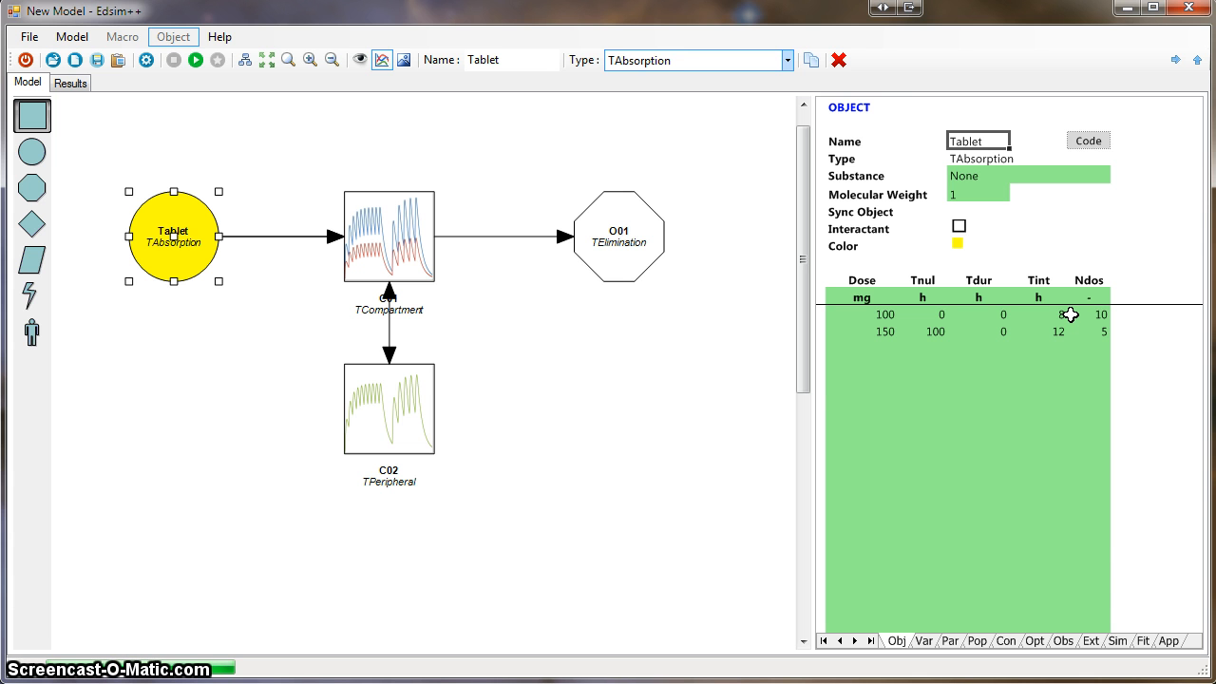
left_click(1118, 640)
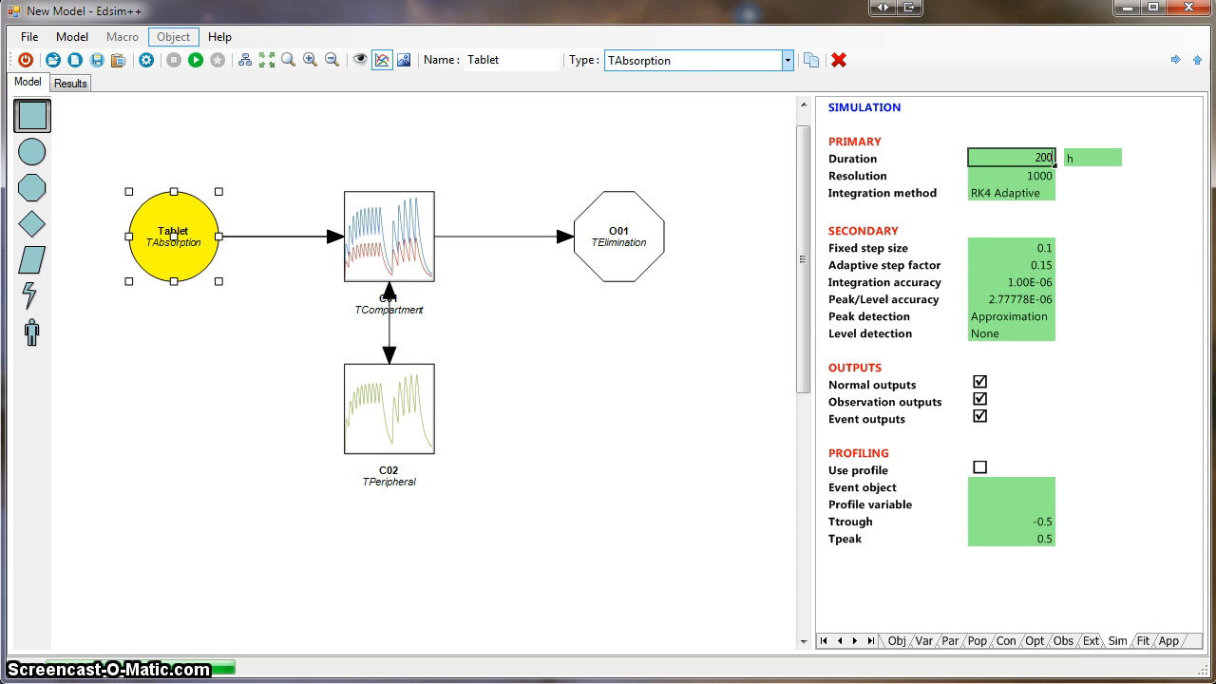
key("Return")
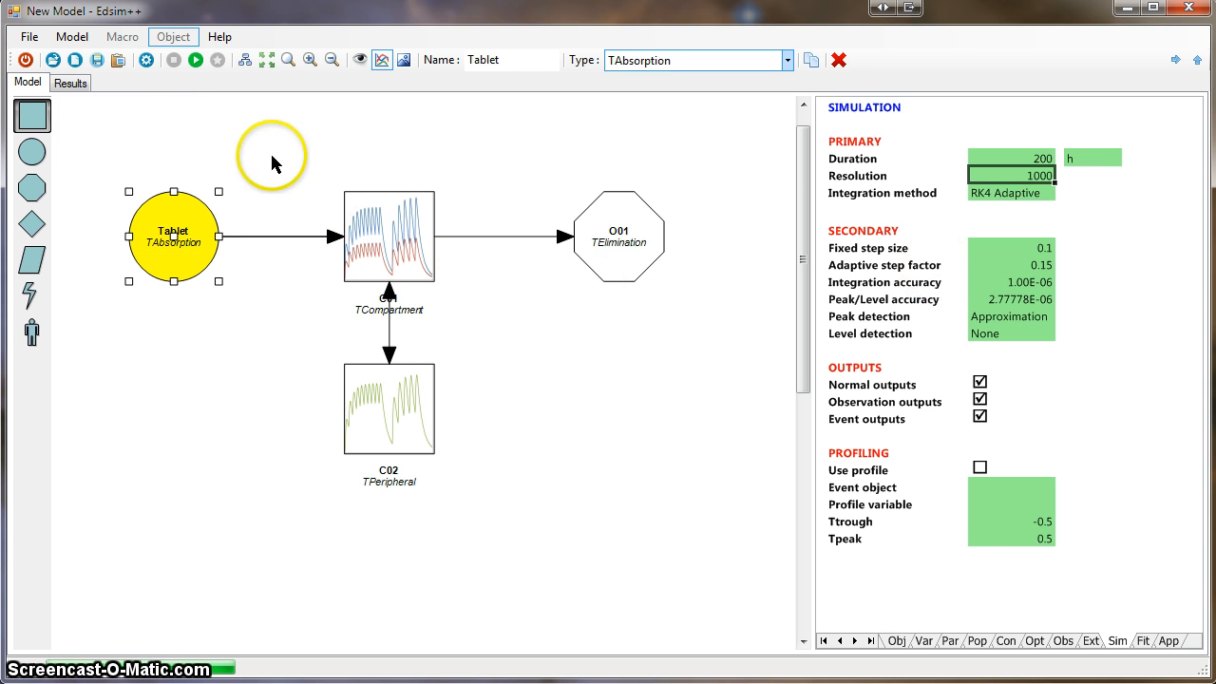
left_click(196, 61)
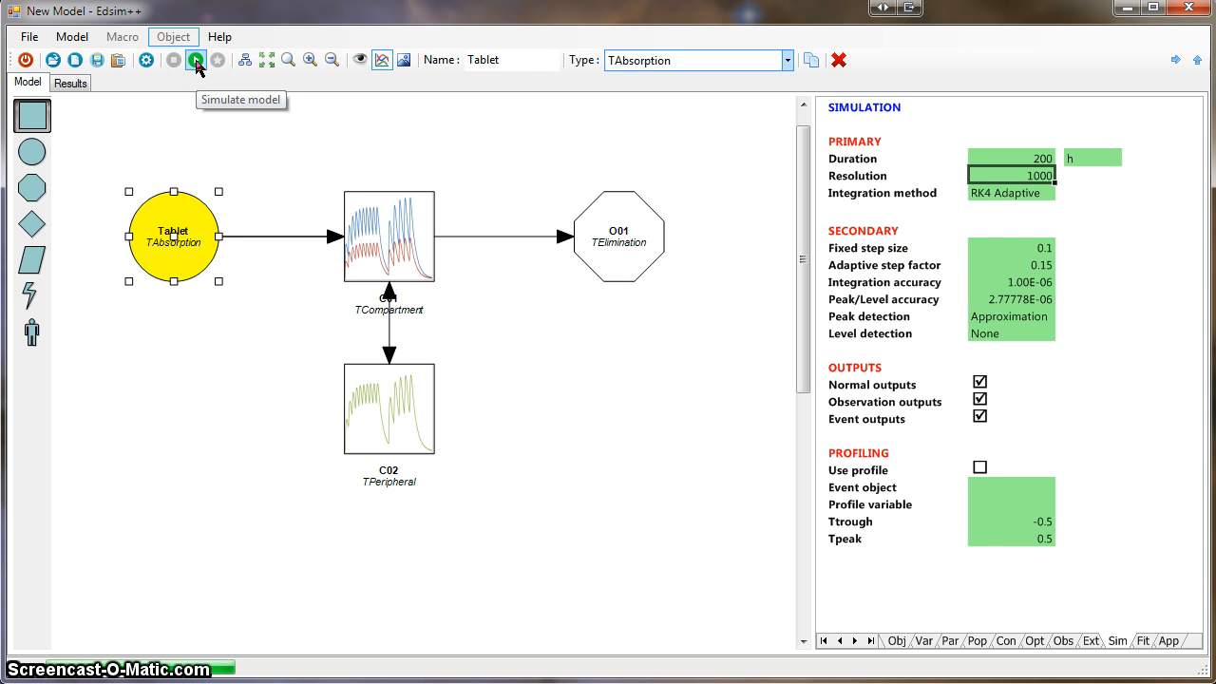
Set the simulation duration to 300 h, simulate the model and check the results chart before returning to the diagram.
left_click(1021, 163)
type("300")
key("Return")
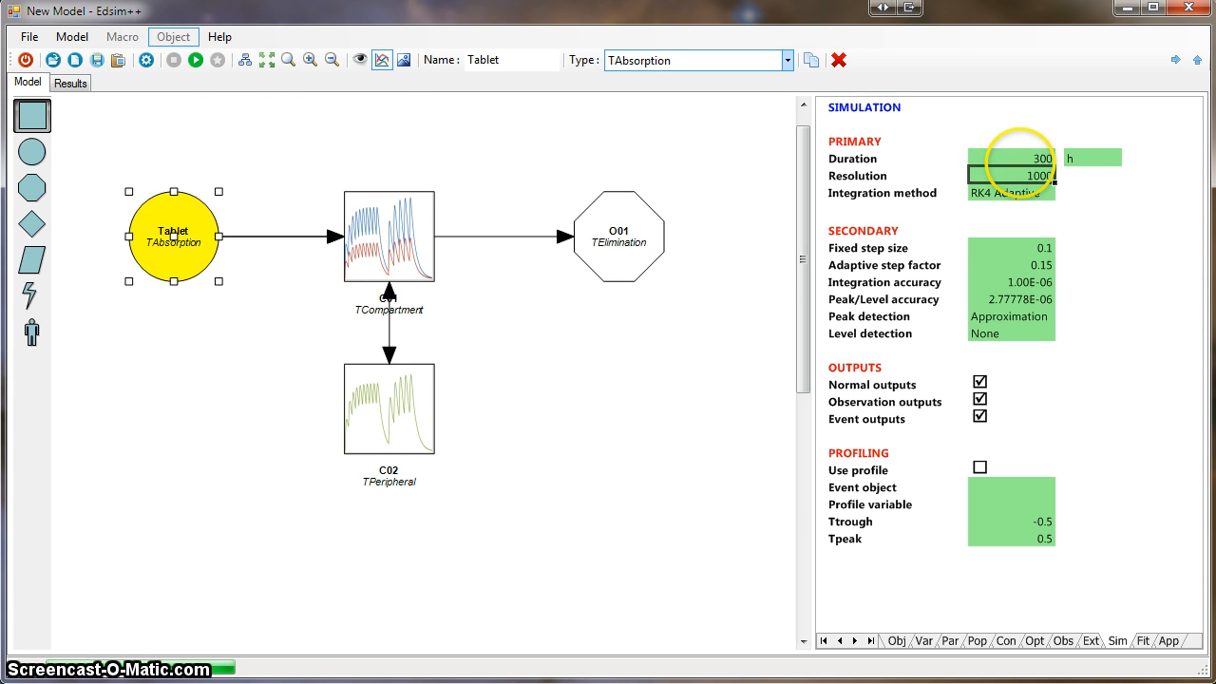
left_click(196, 61)
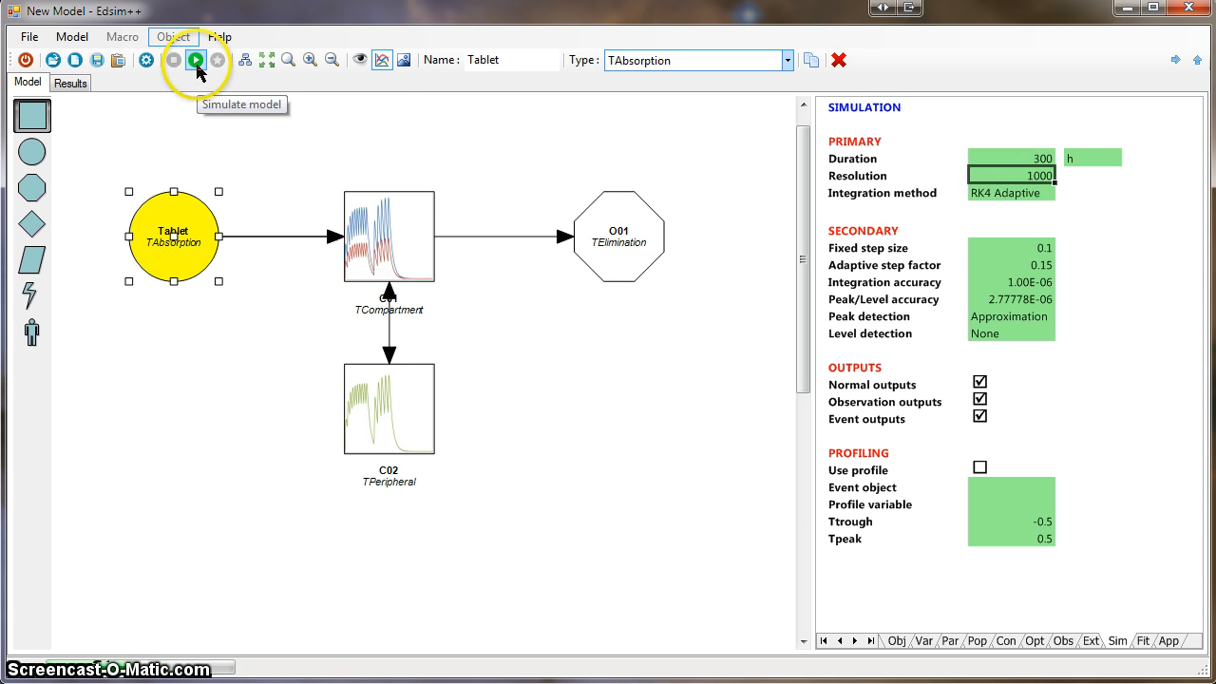
left_click(79, 83)
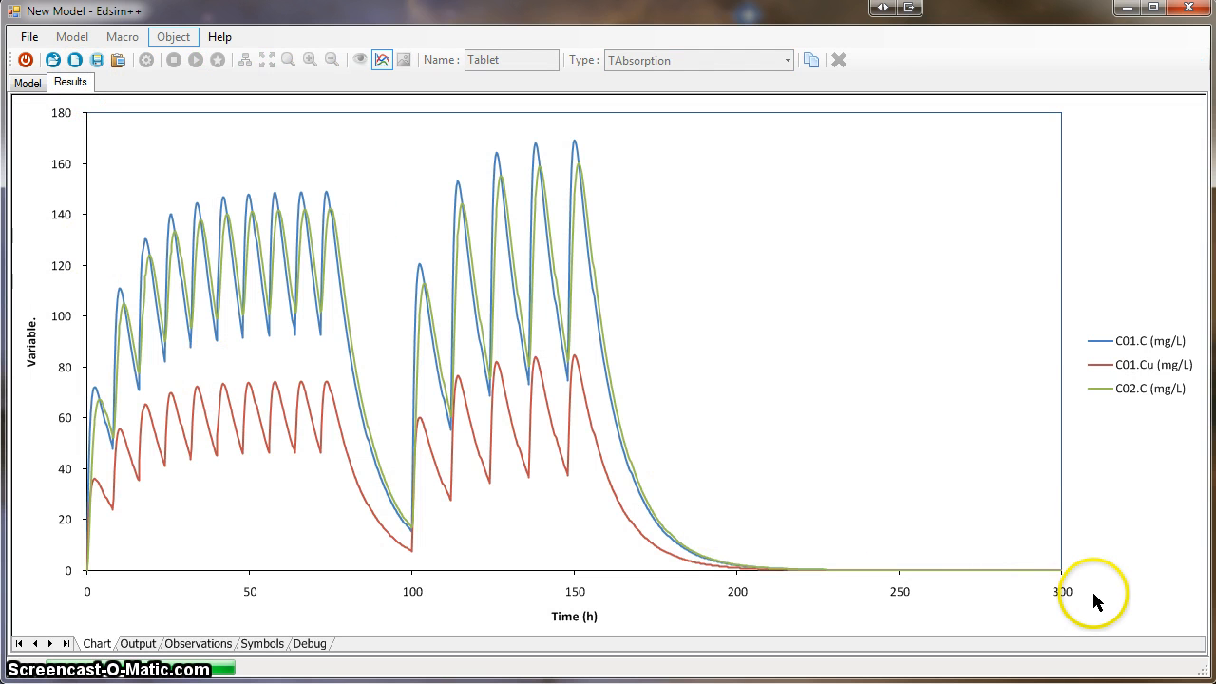
left_click(28, 84)
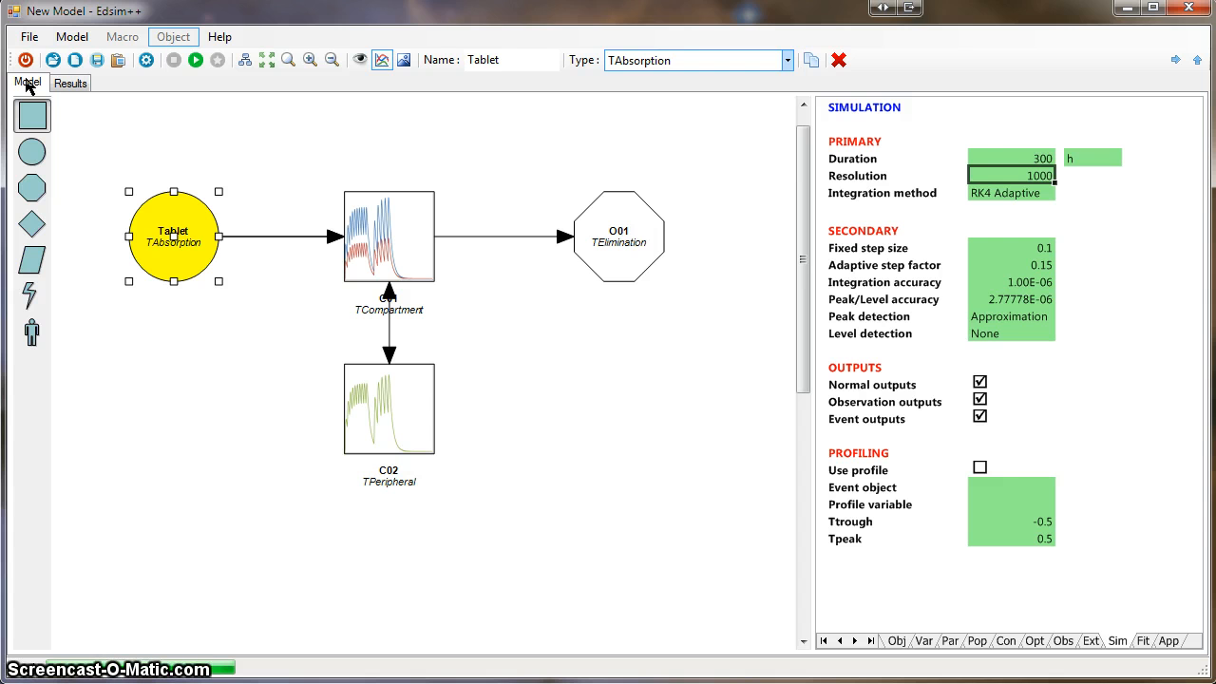
Set the simulation duration to 0 h and simulate the model.
left_click(1015, 159)
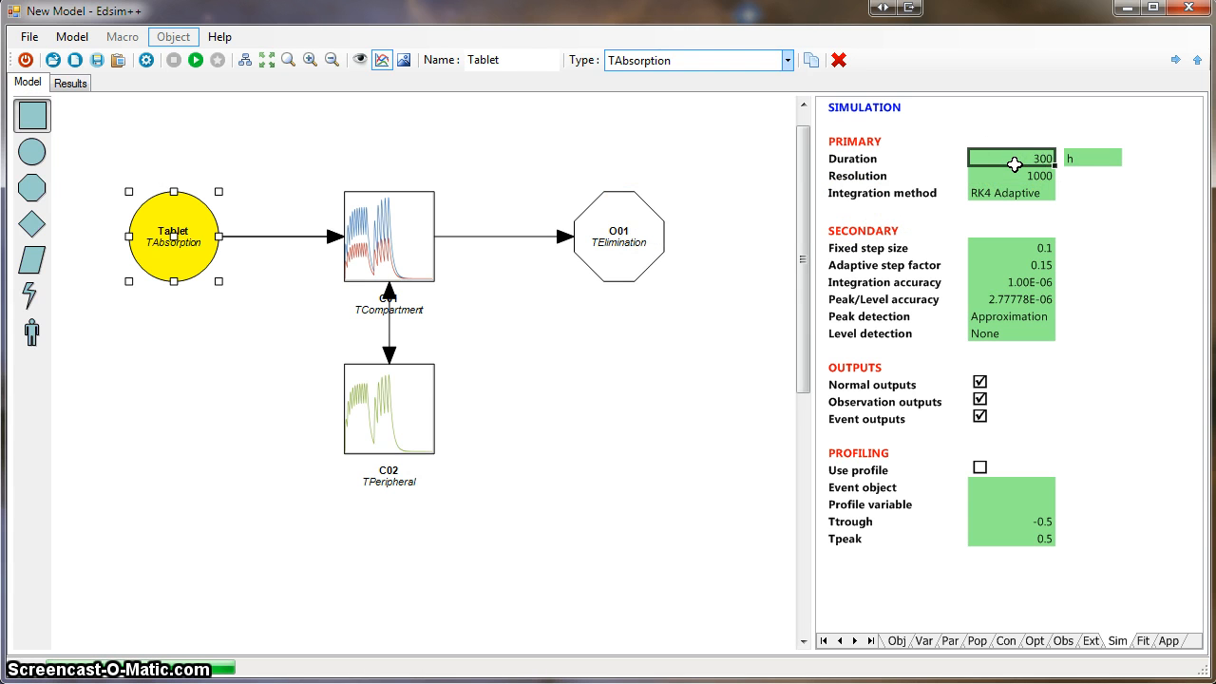
type("0")
left_click(1046, 192)
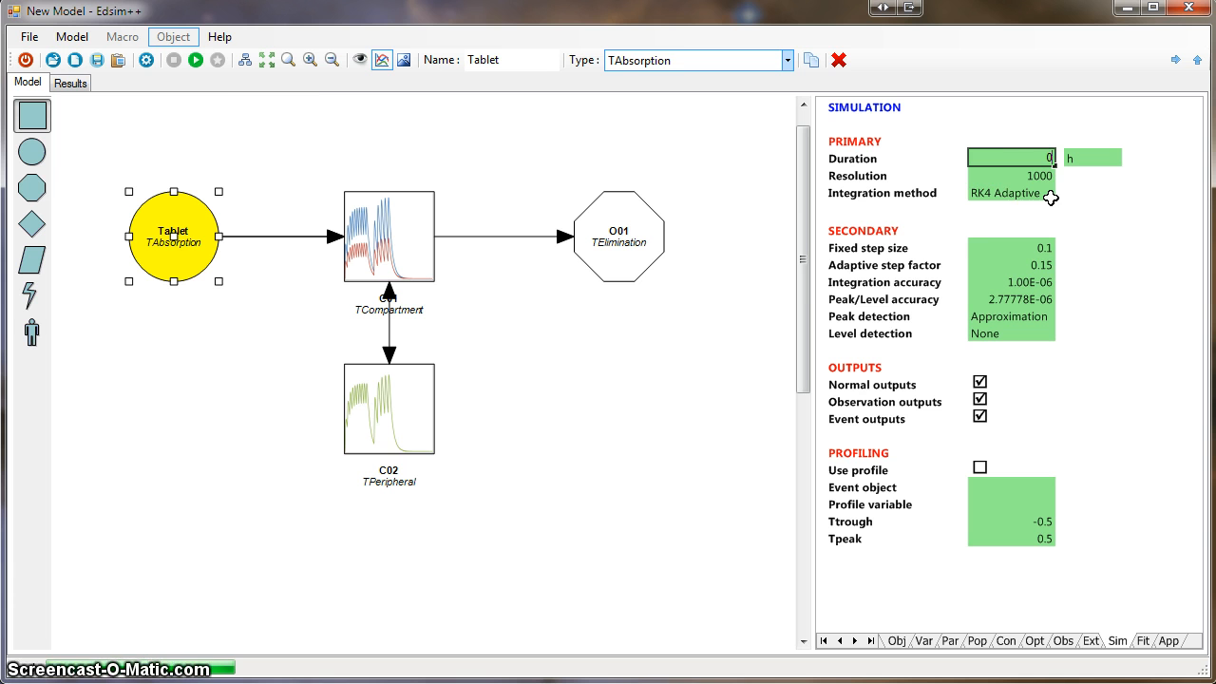
left_click(193, 61)
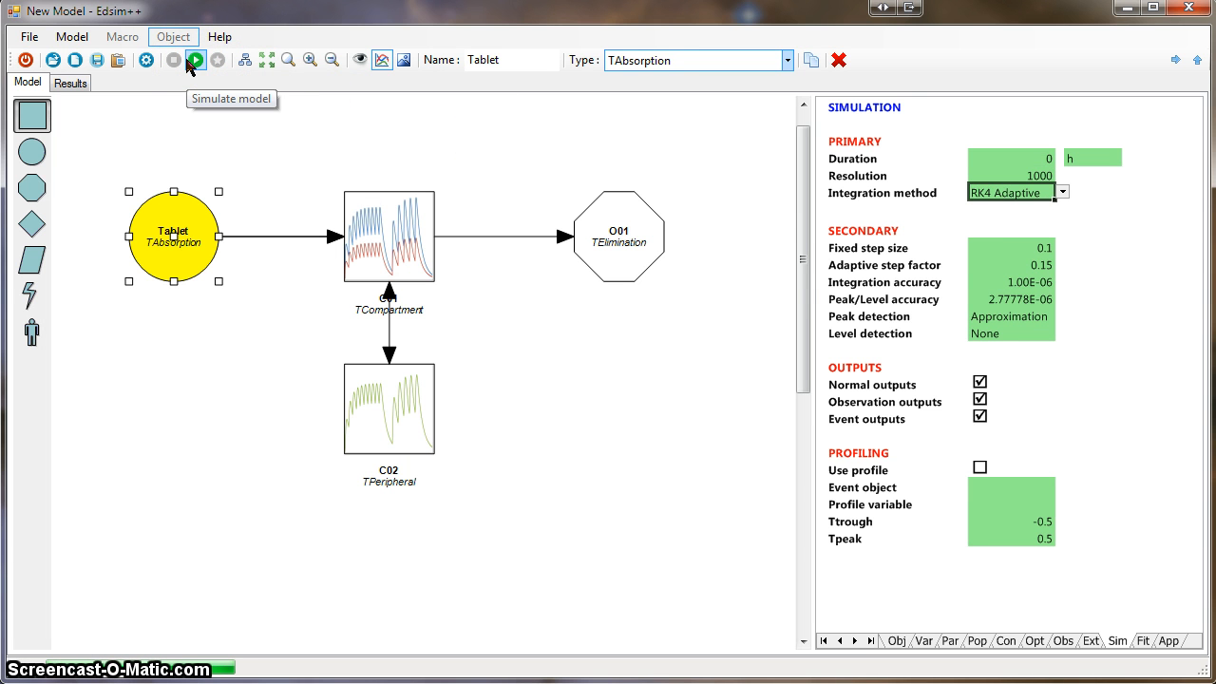
Turn on the plot's X grid lines in the application settings, simulate the model and check the results chart.
left_click(1168, 642)
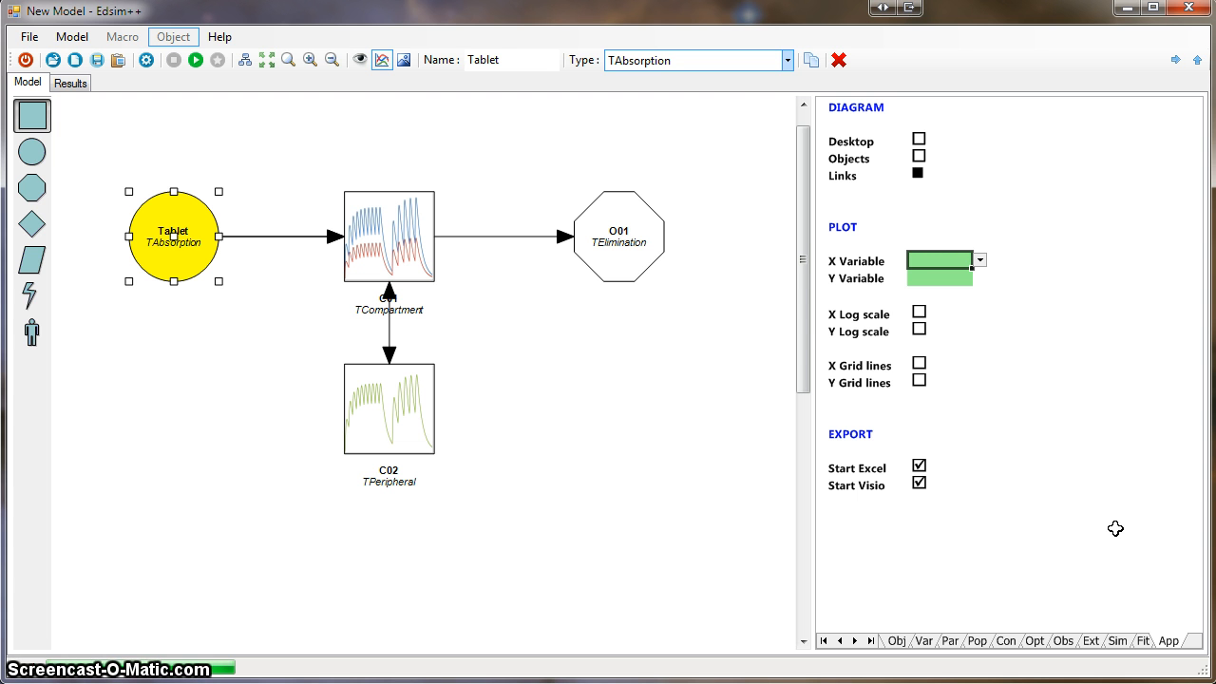
left_click(1115, 470)
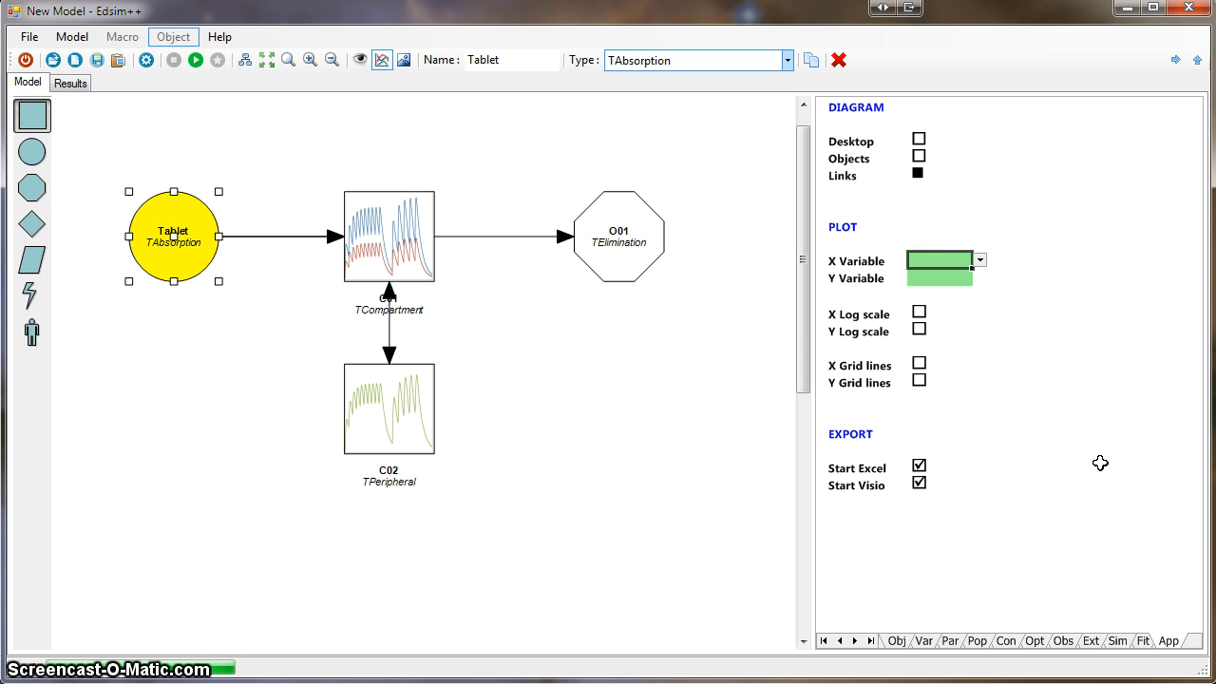
left_click(1021, 436)
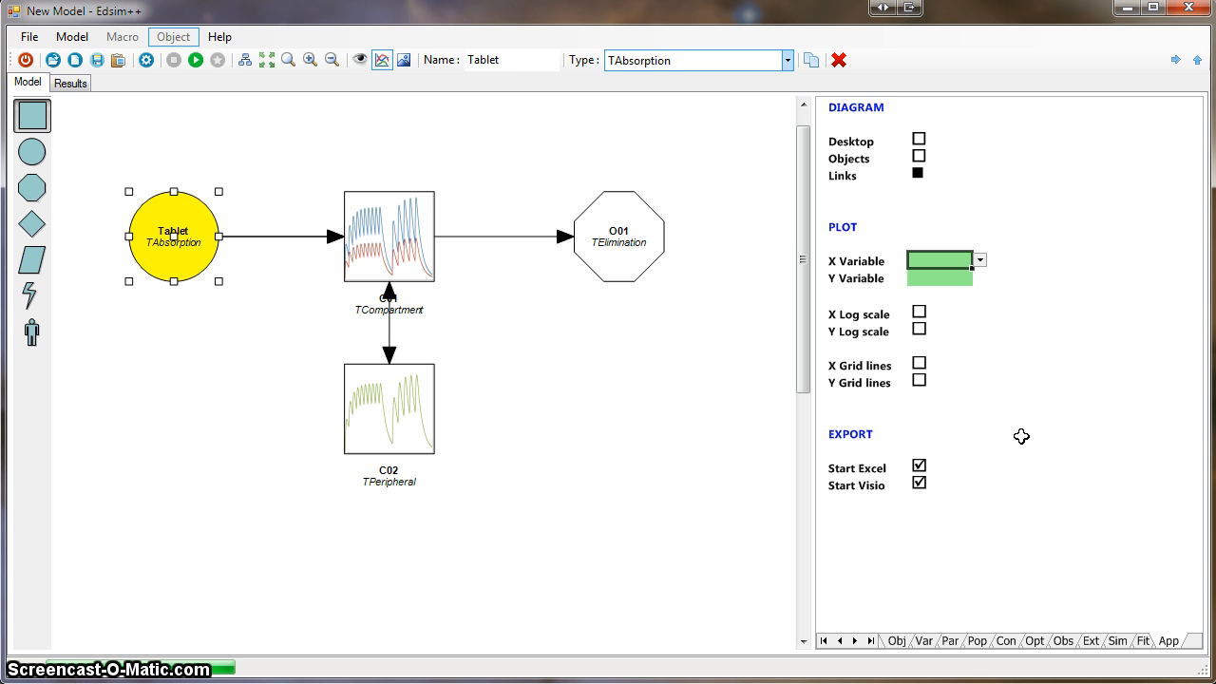
left_click(919, 364)
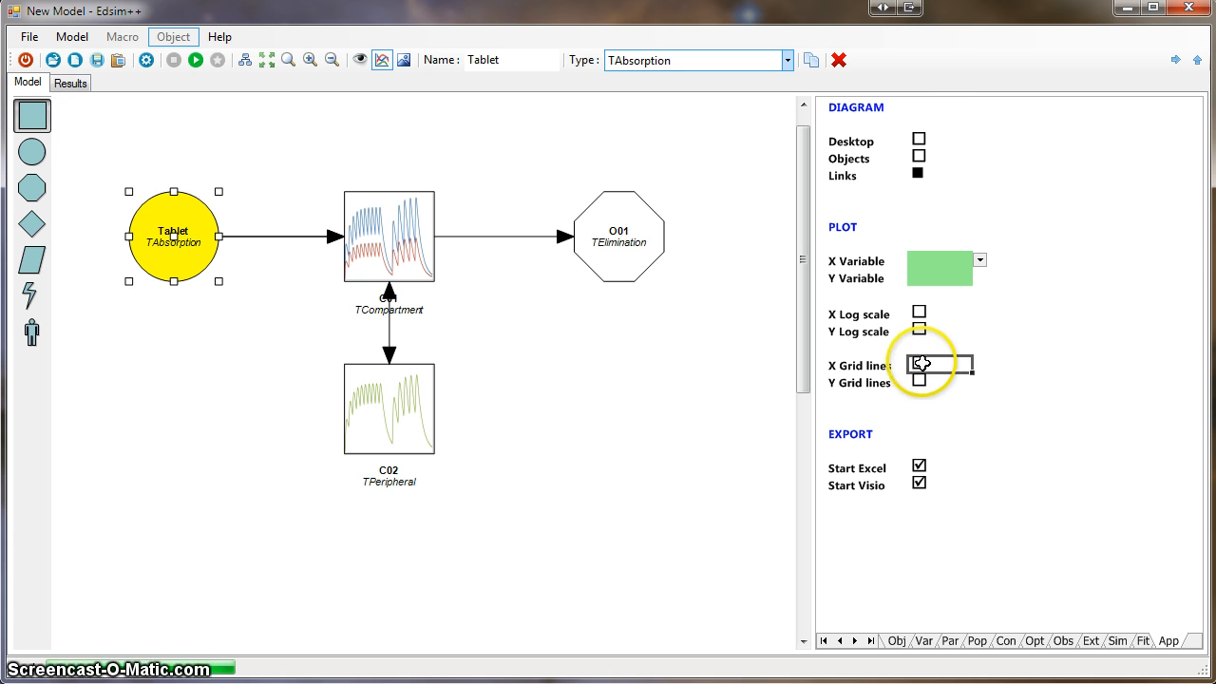
left_click(196, 60)
left_click(78, 83)
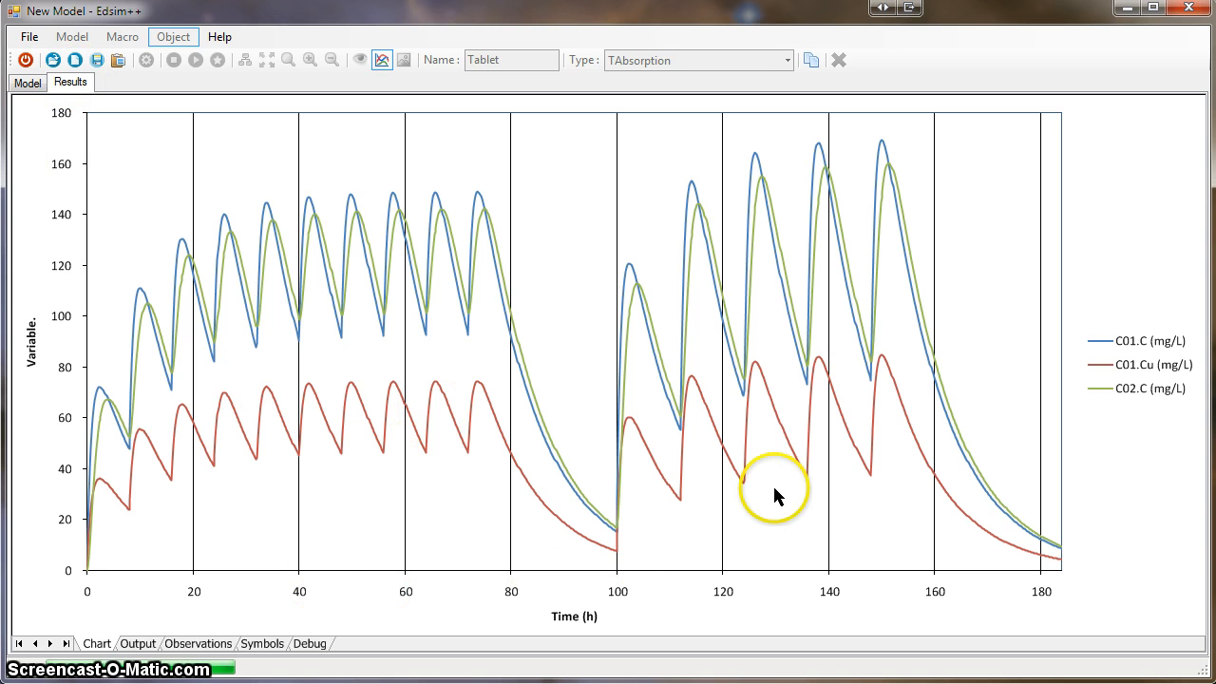
left_click(28, 84)
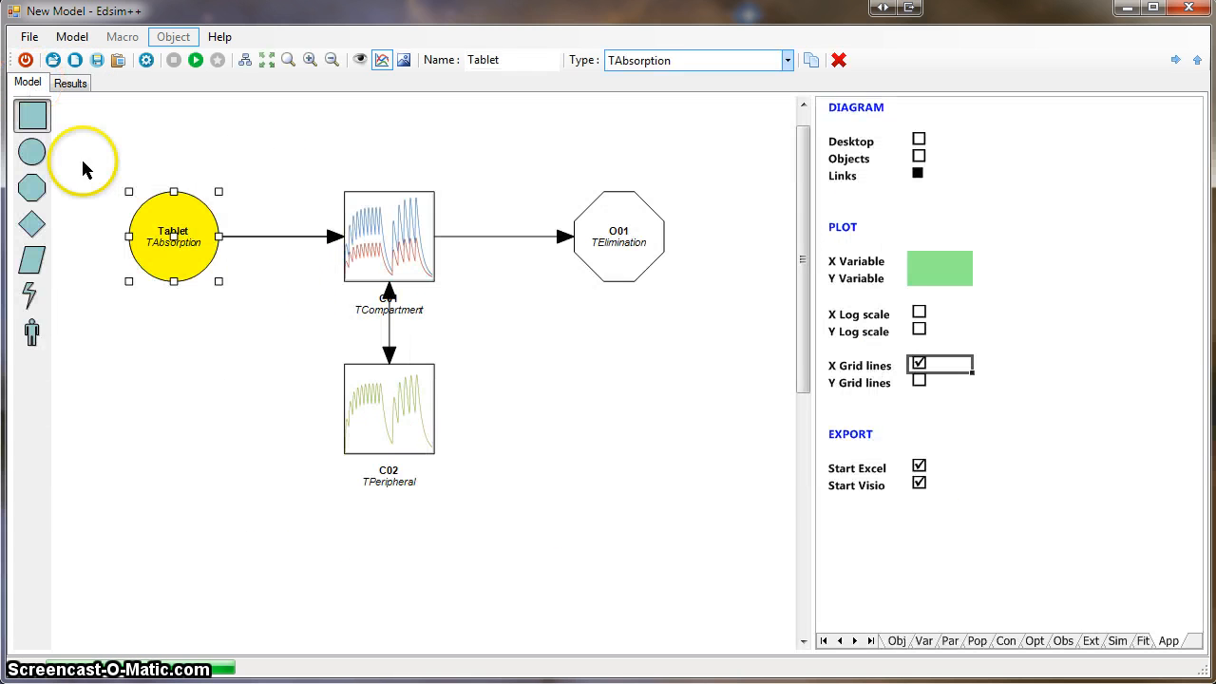
Turn on the plot's Y grid lines and check the results chart before returning to the diagram.
left_click(920, 384)
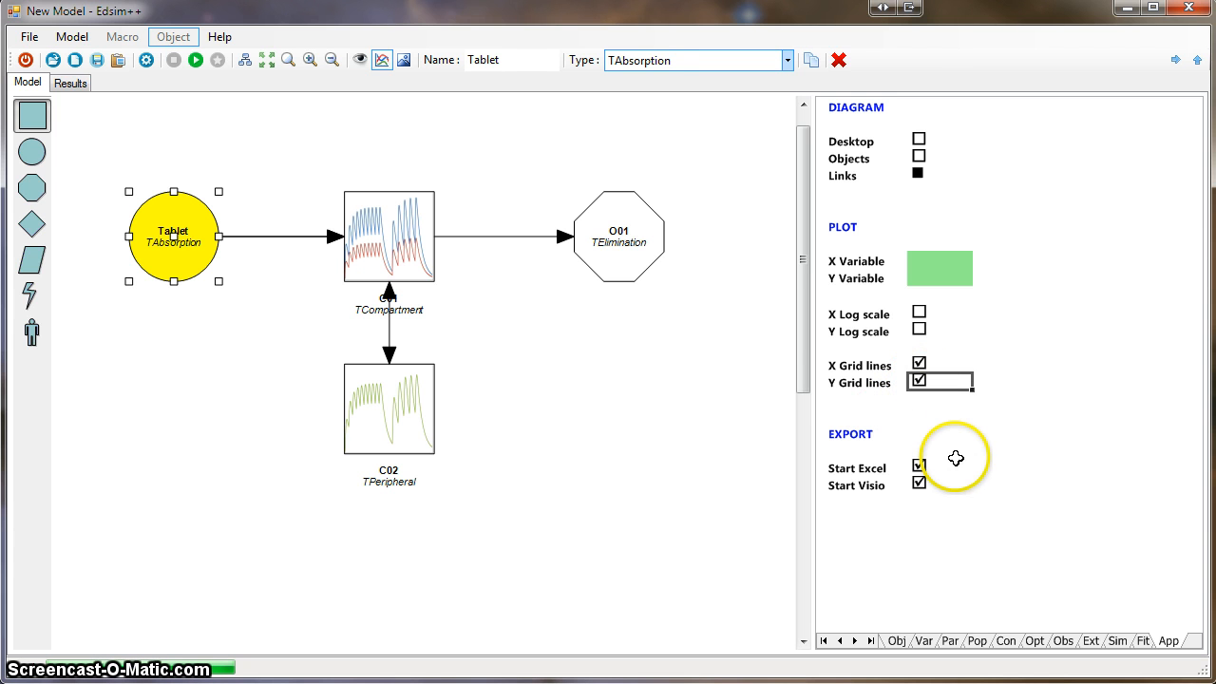
left_click(68, 86)
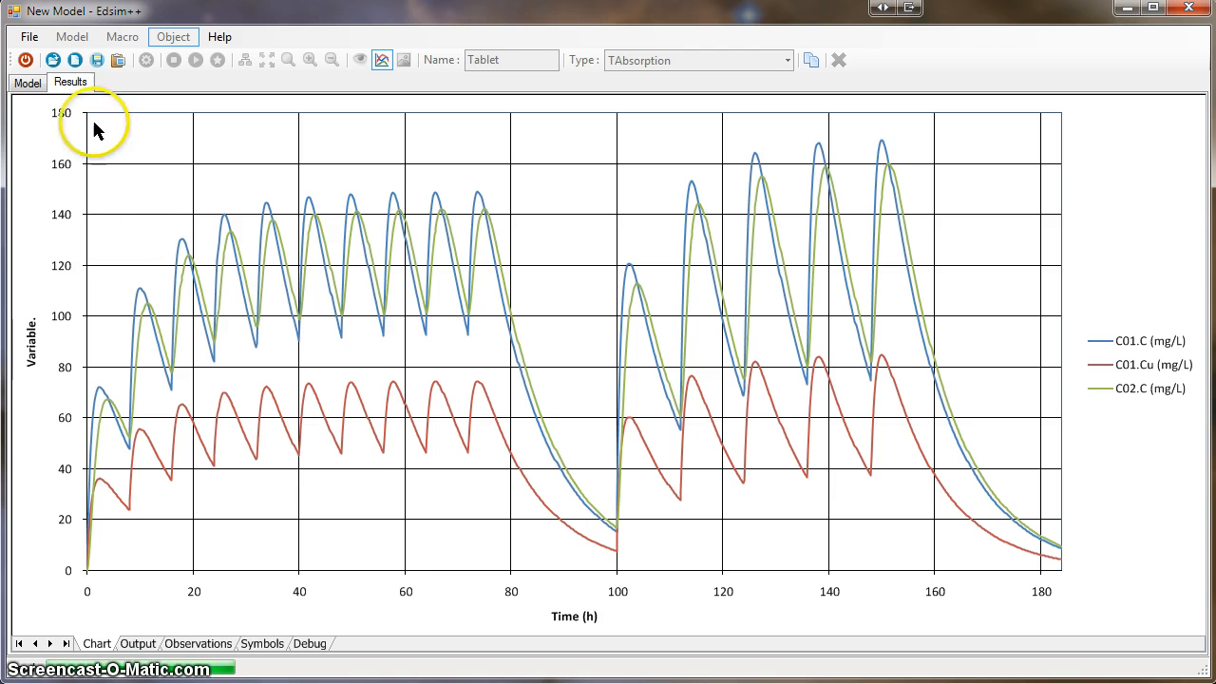
left_click(28, 83)
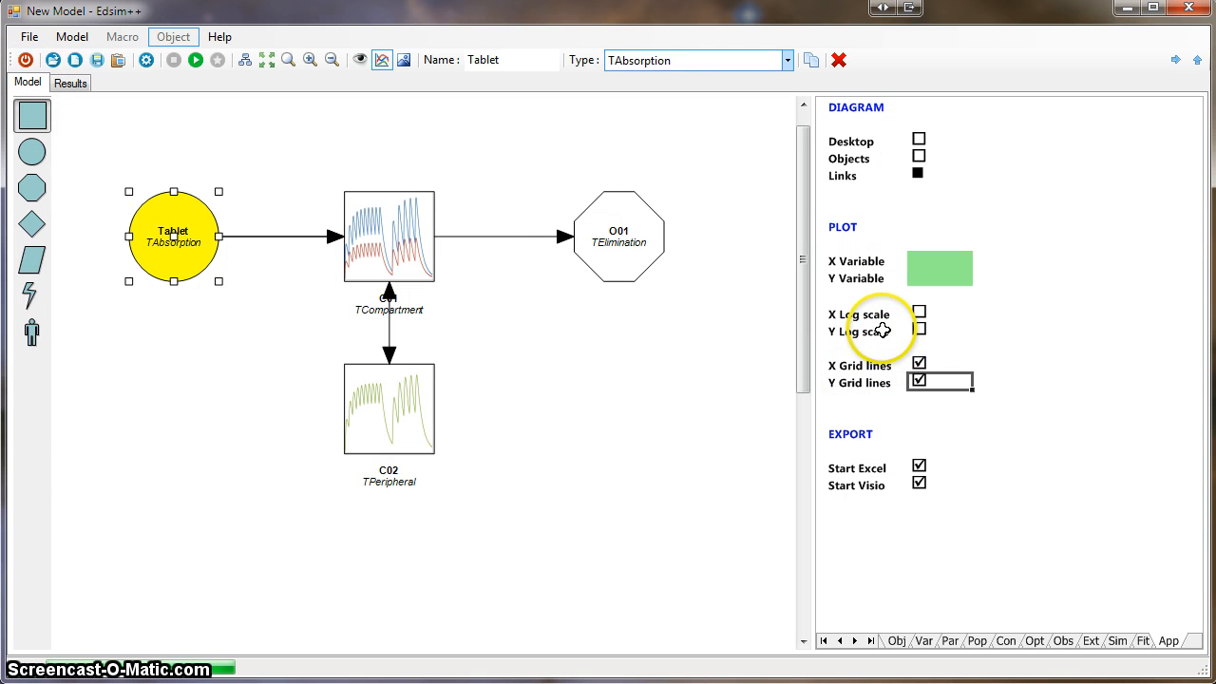
Turn on the plot's Y log scale and X log scale, checking the results chart after each change.
left_click(919, 329)
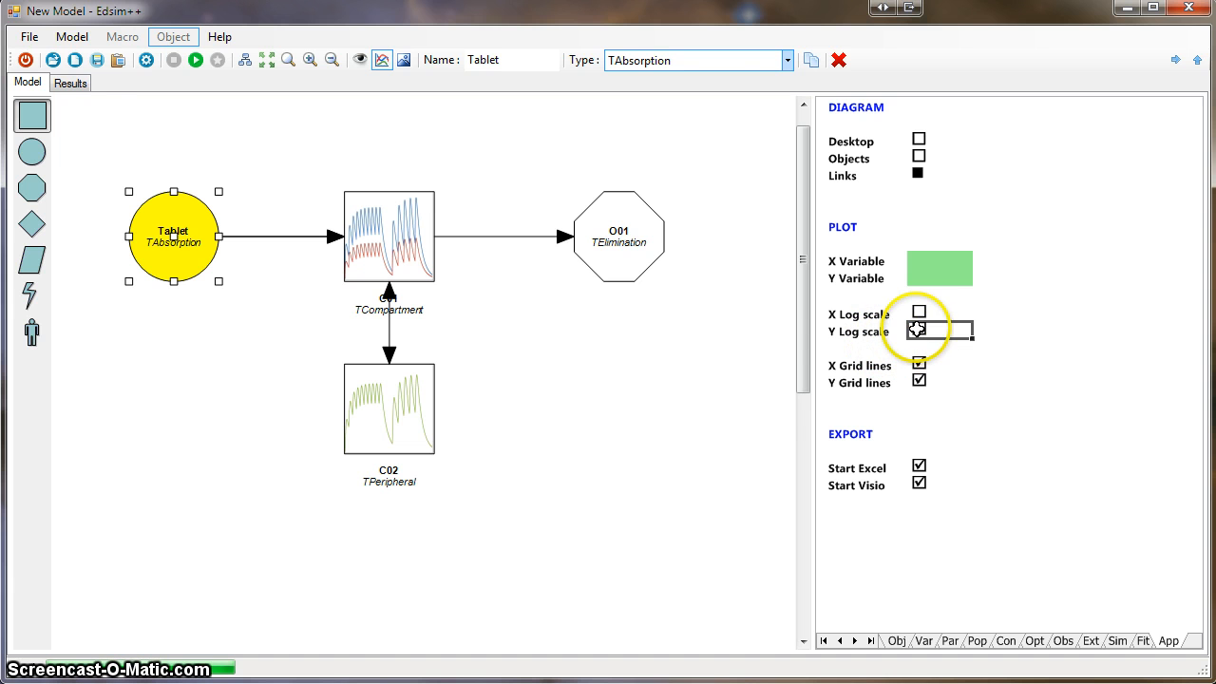
left_click(70, 82)
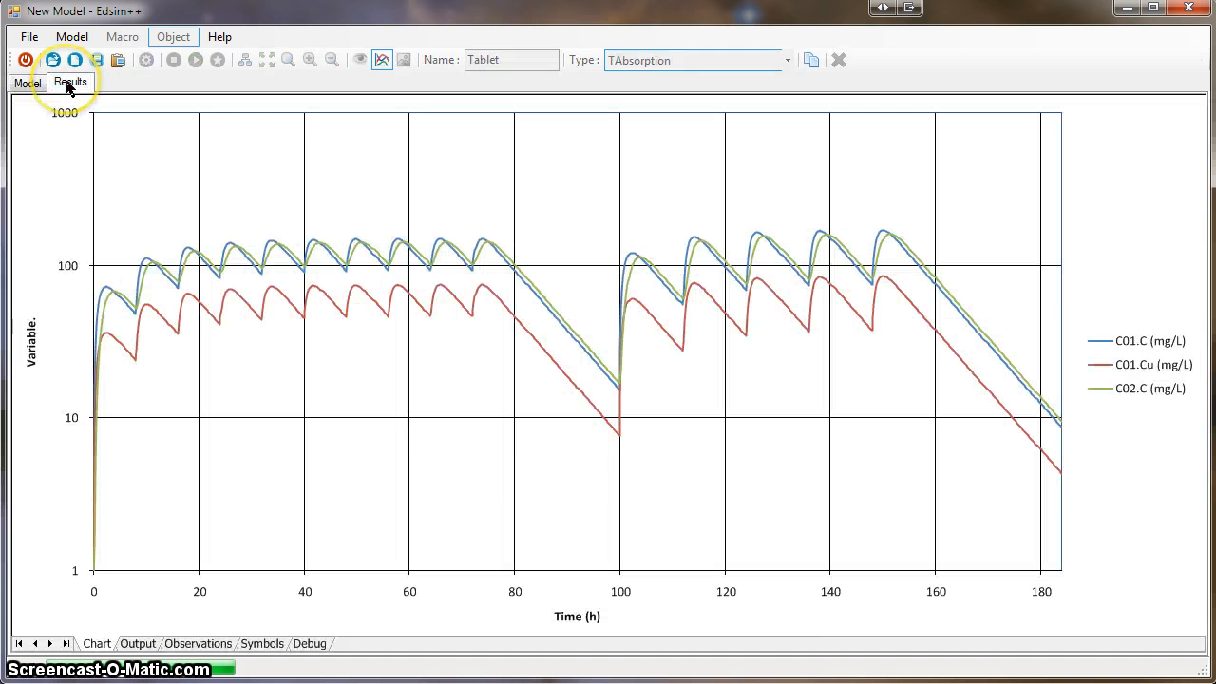
left_click(34, 83)
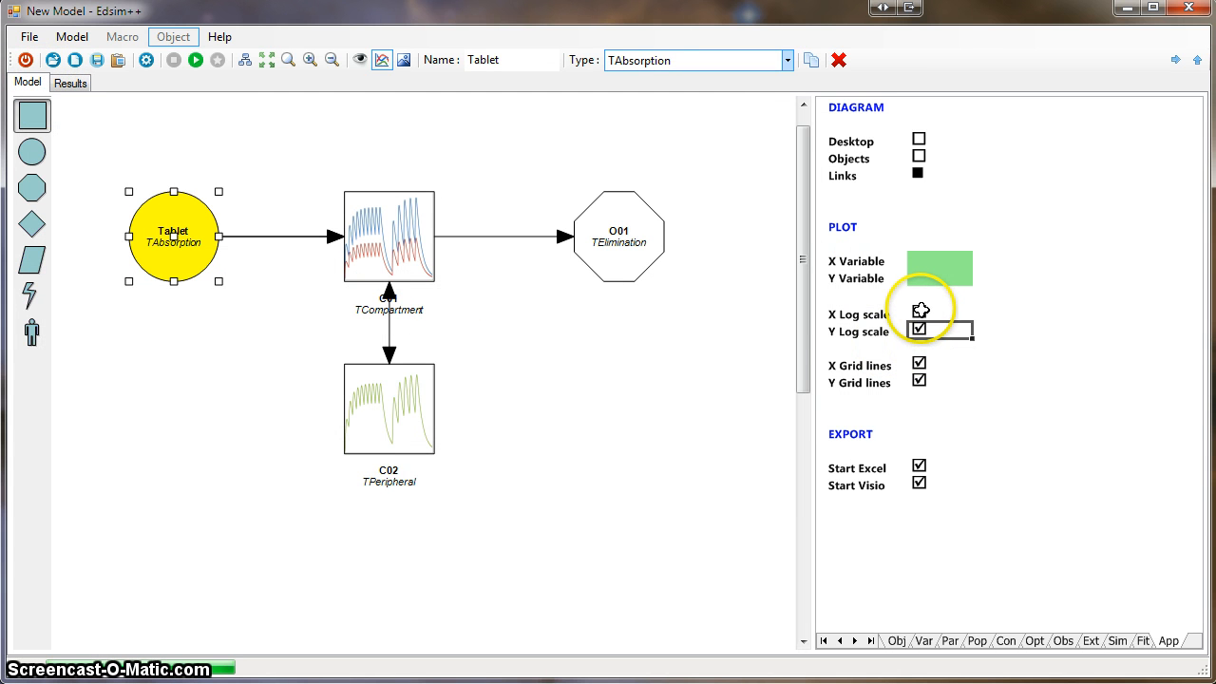
left_click(919, 312)
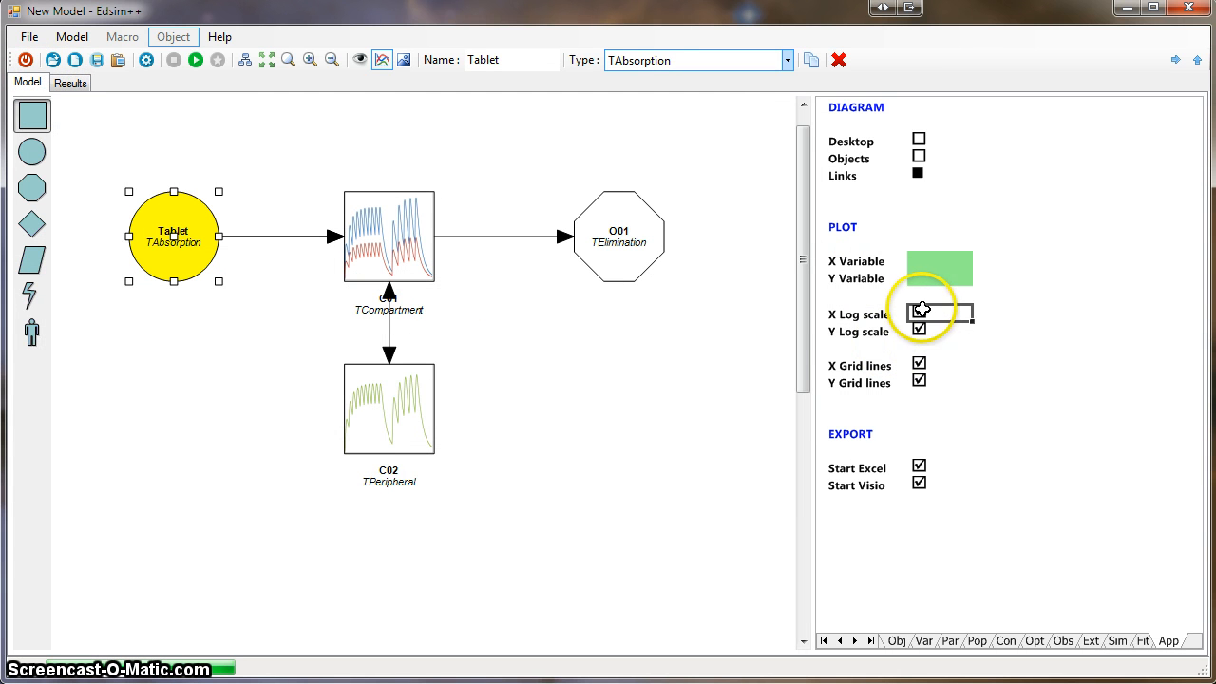
left_click(72, 83)
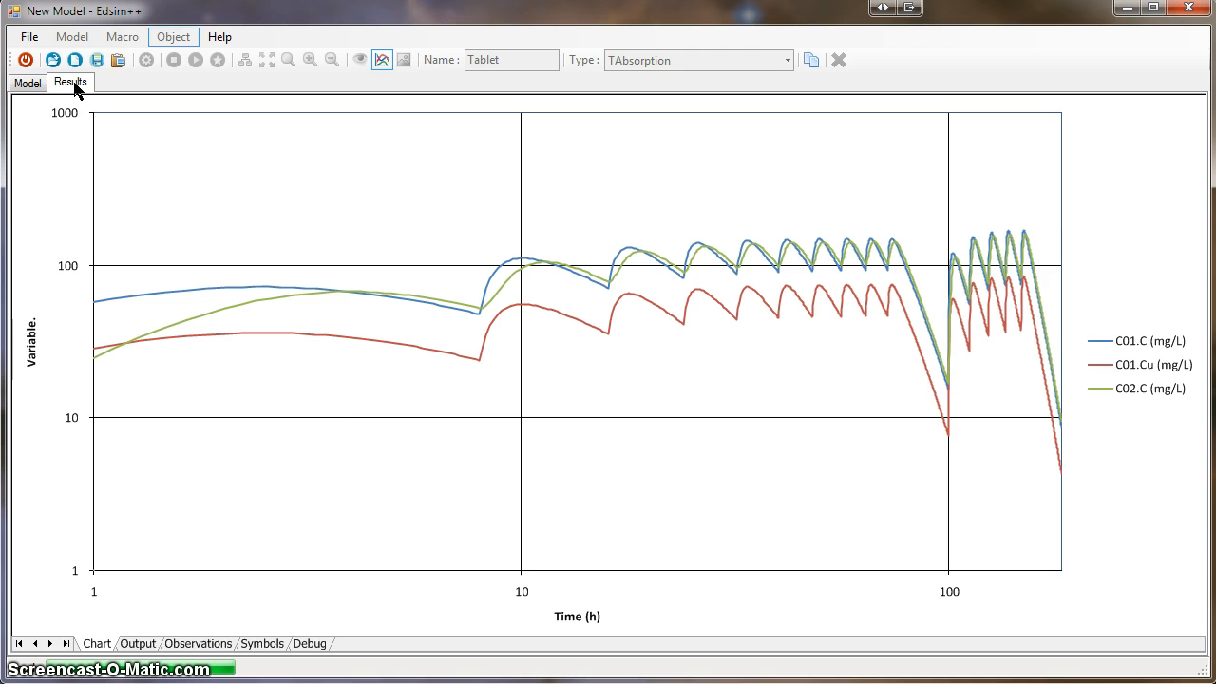
left_click(26, 84)
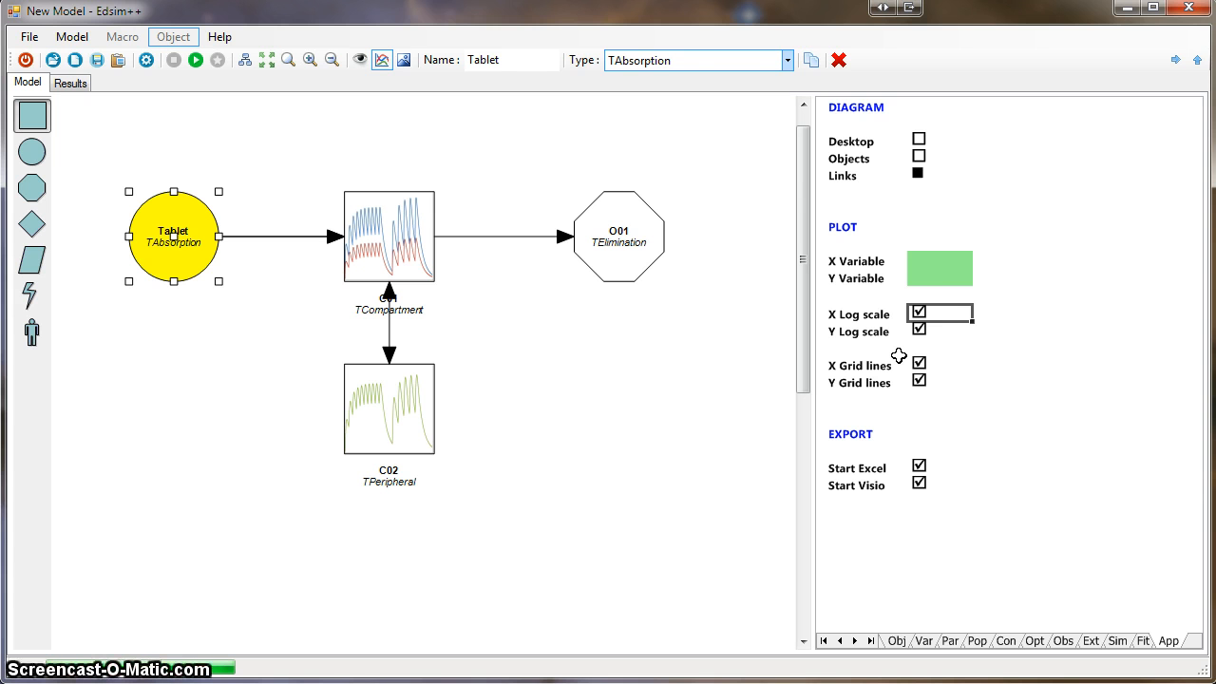
Turn off the plot's X and Y log scales and grid lines, and check the results chart.
left_click(919, 315)
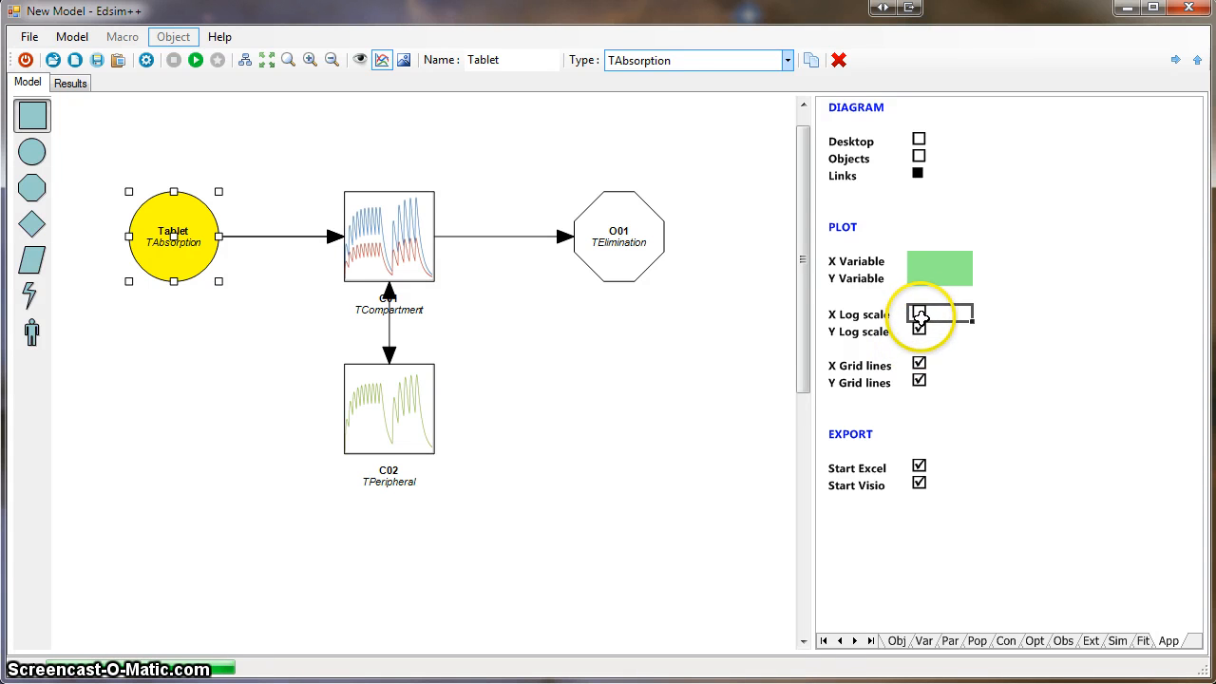
left_click(919, 328)
left_click(919, 364)
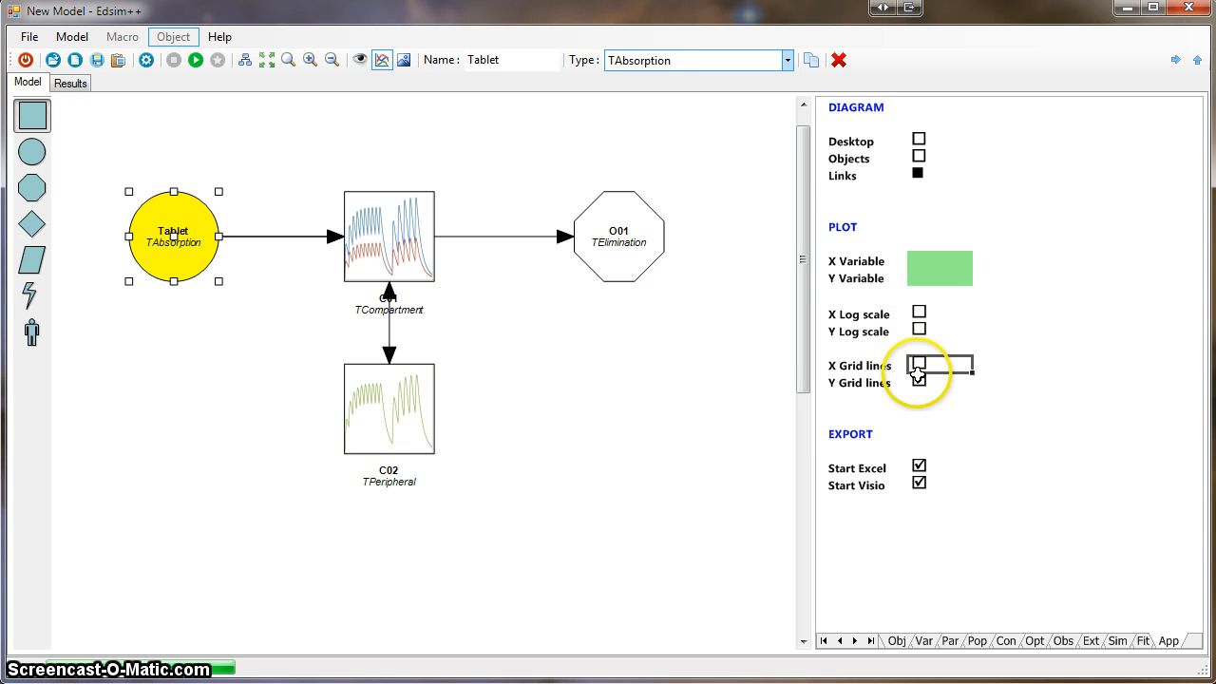
left_click(918, 381)
left_click(70, 84)
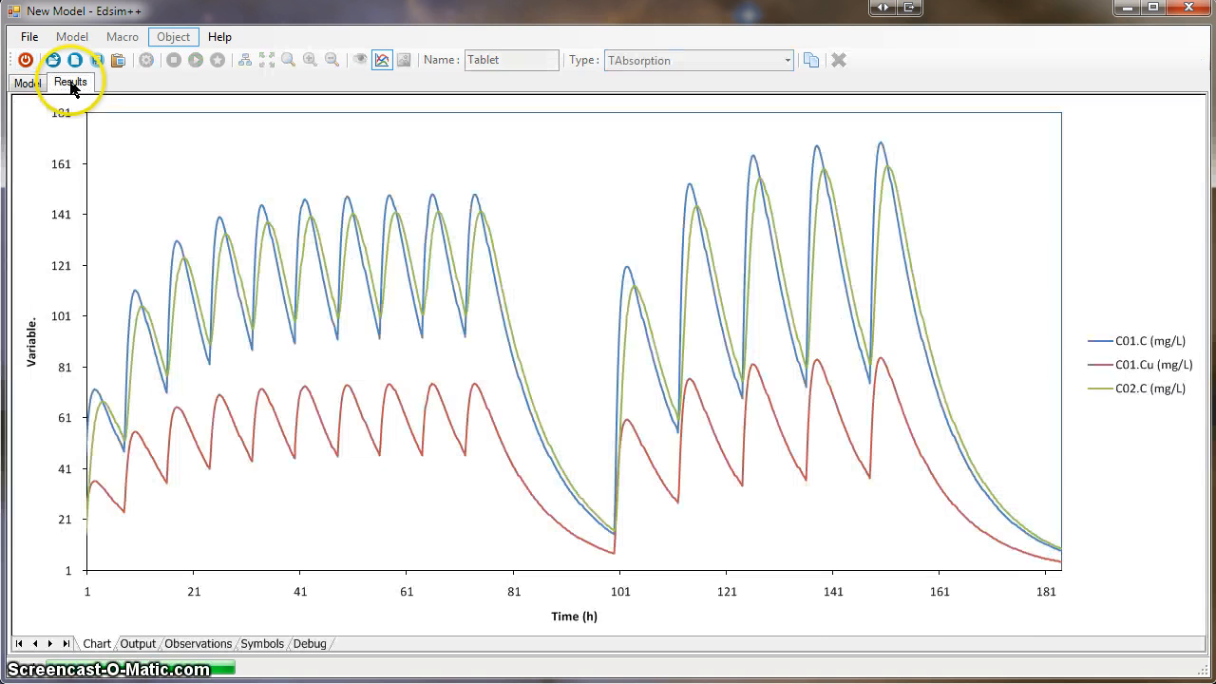
left_click(27, 84)
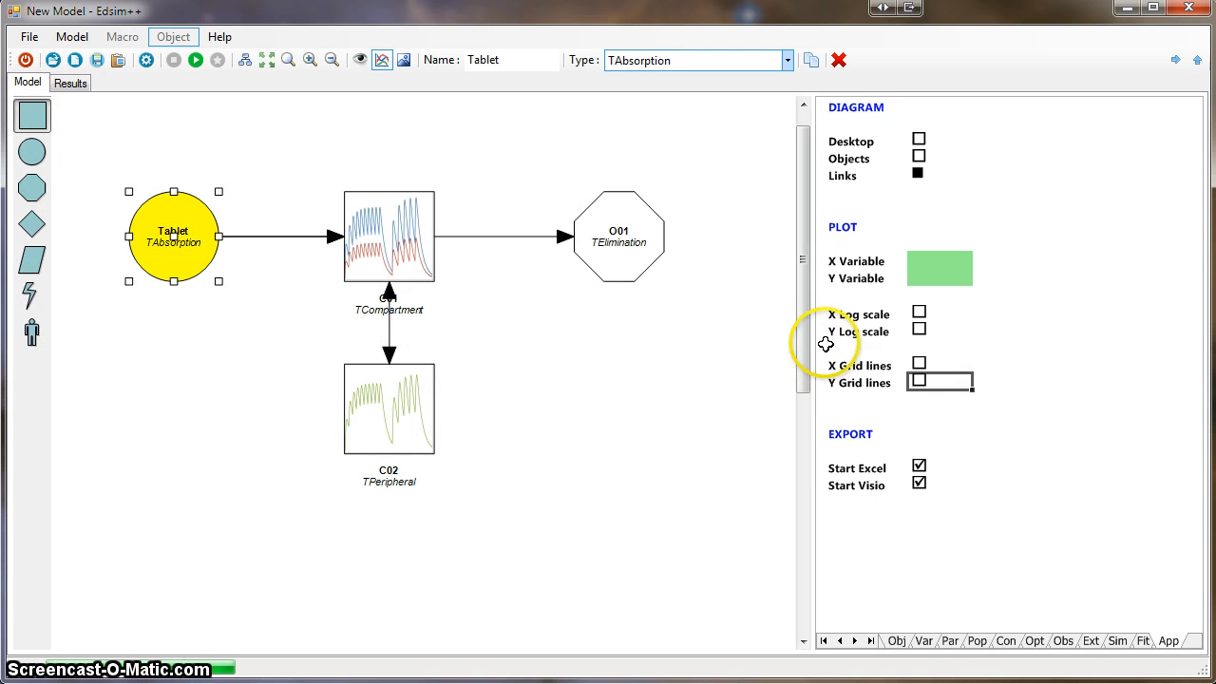
left_click(941, 260)
left_click(939, 278)
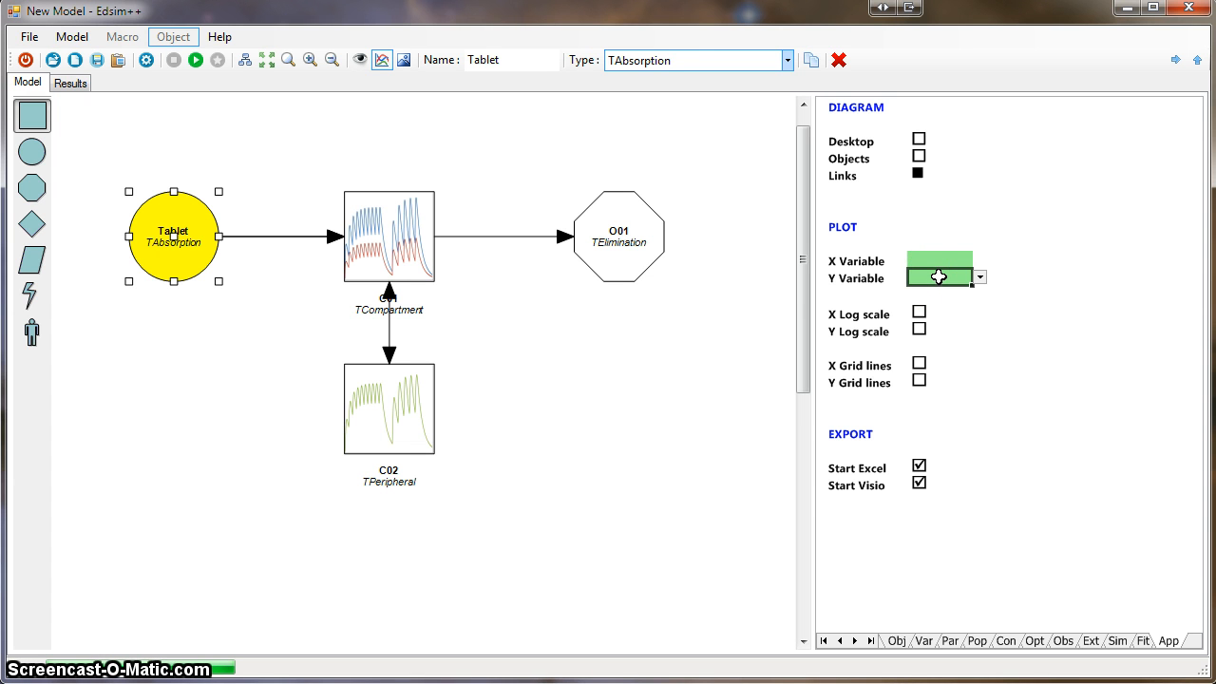
left_click(940, 261)
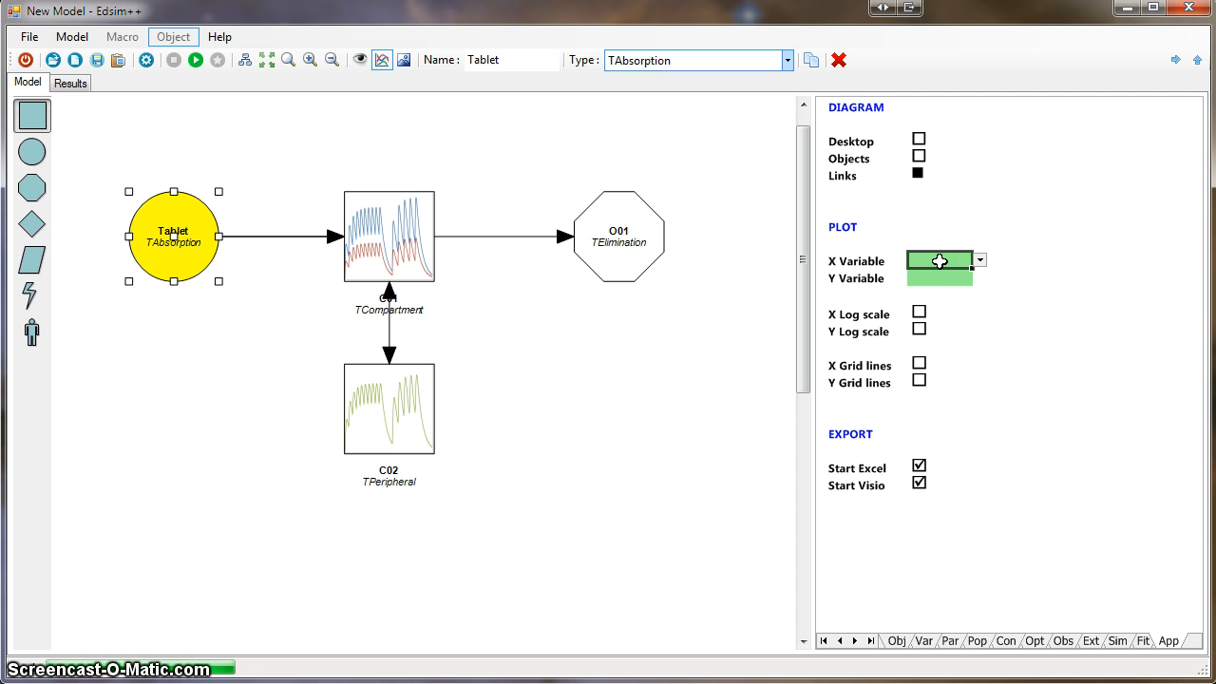
left_click(933, 278)
left_click(936, 259)
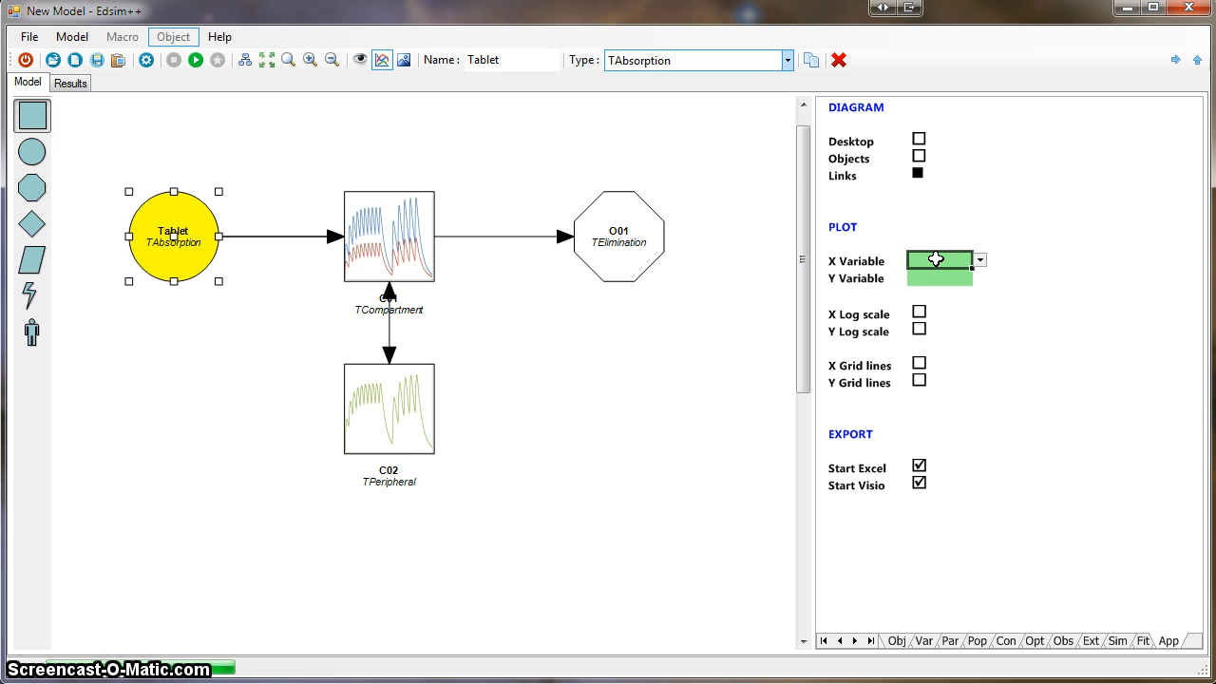
left_click(931, 274)
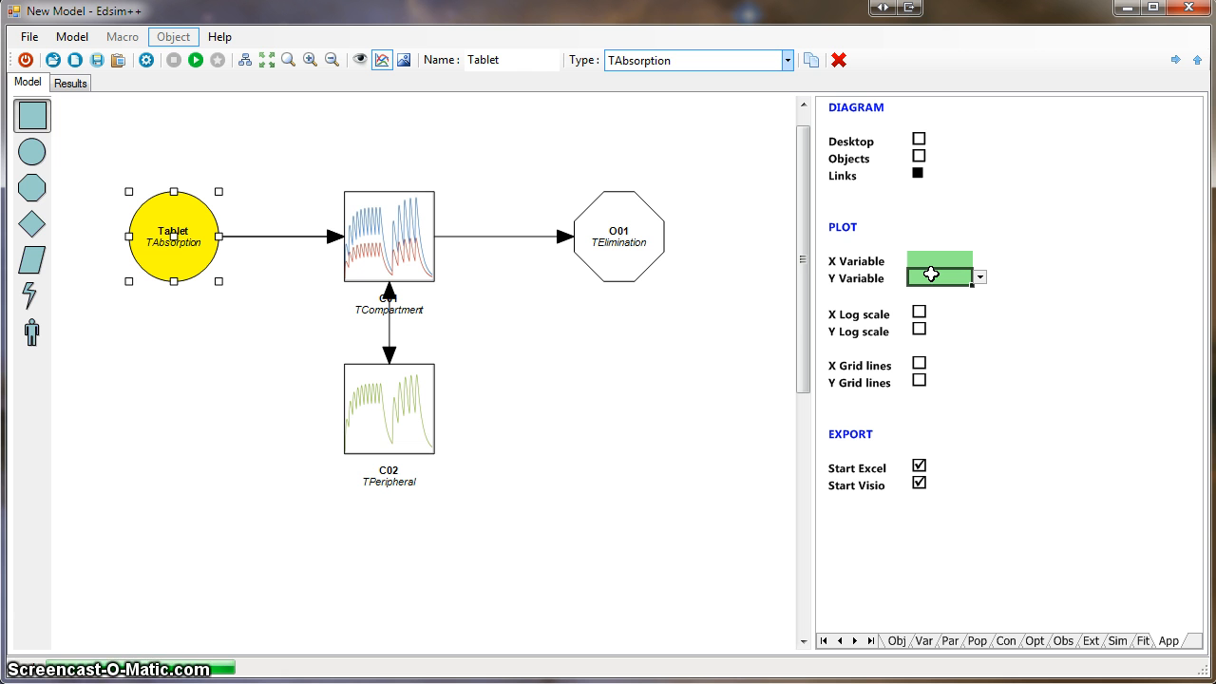
Set the plot's X Variable to Sys.Tsim and its Y Variable to C01.C.
left_click(935, 258)
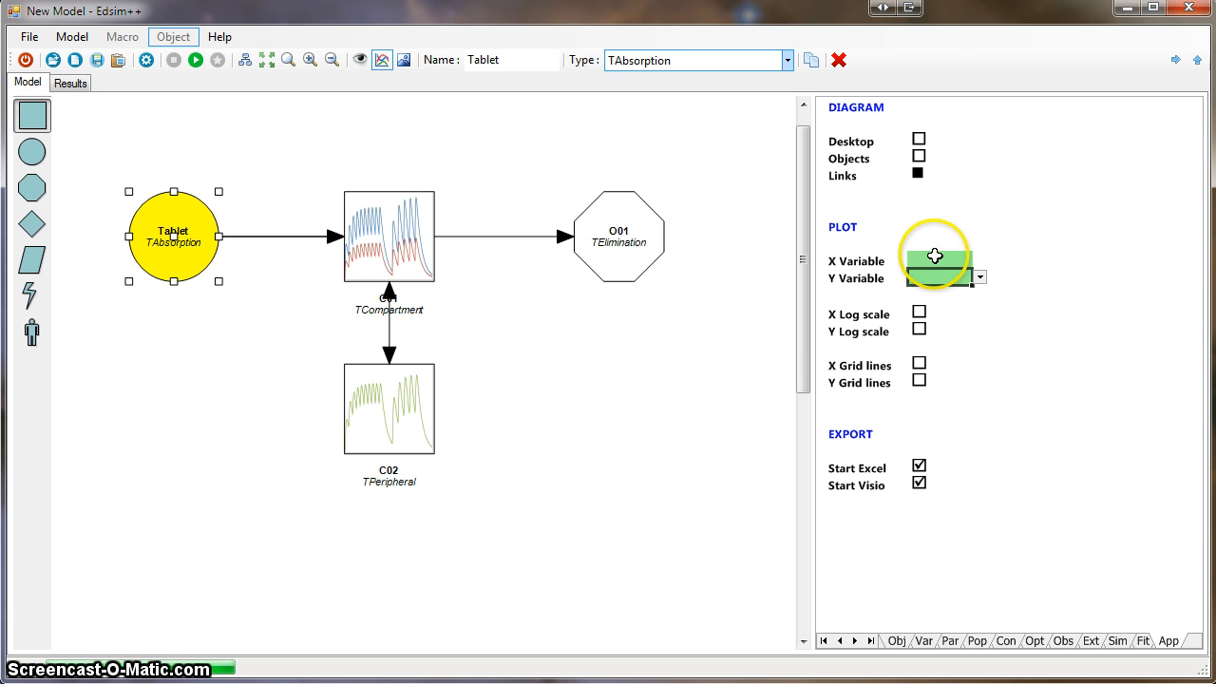
left_click(976, 262)
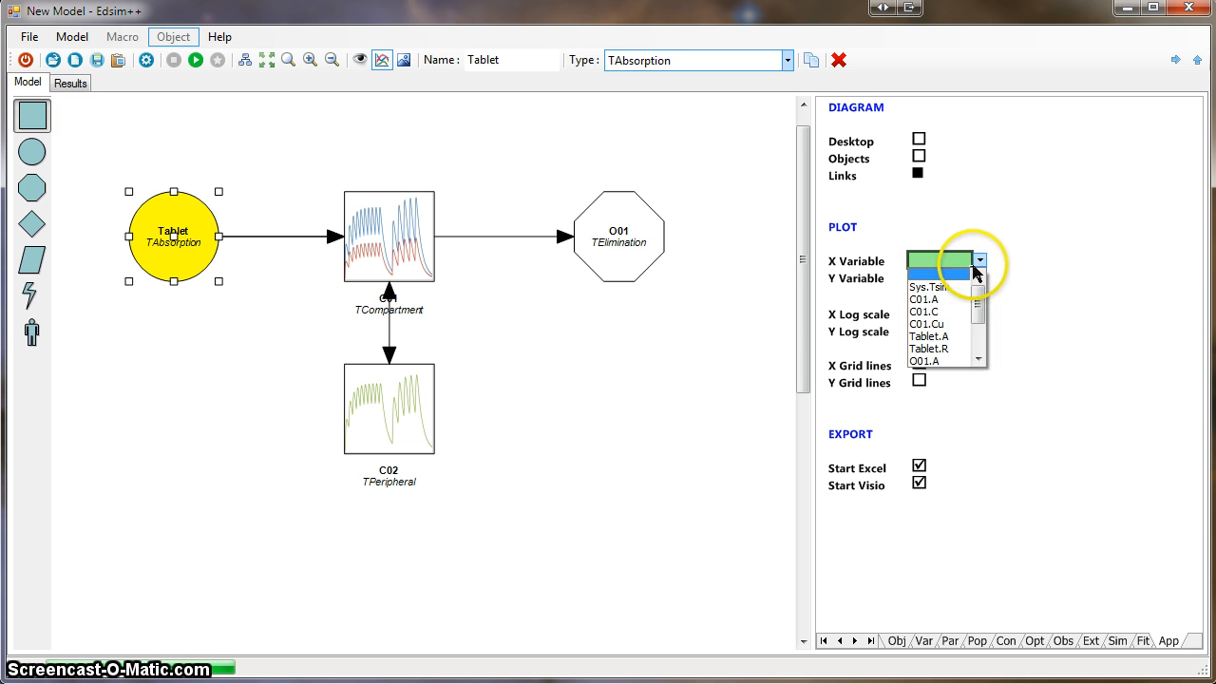
left_click(945, 286)
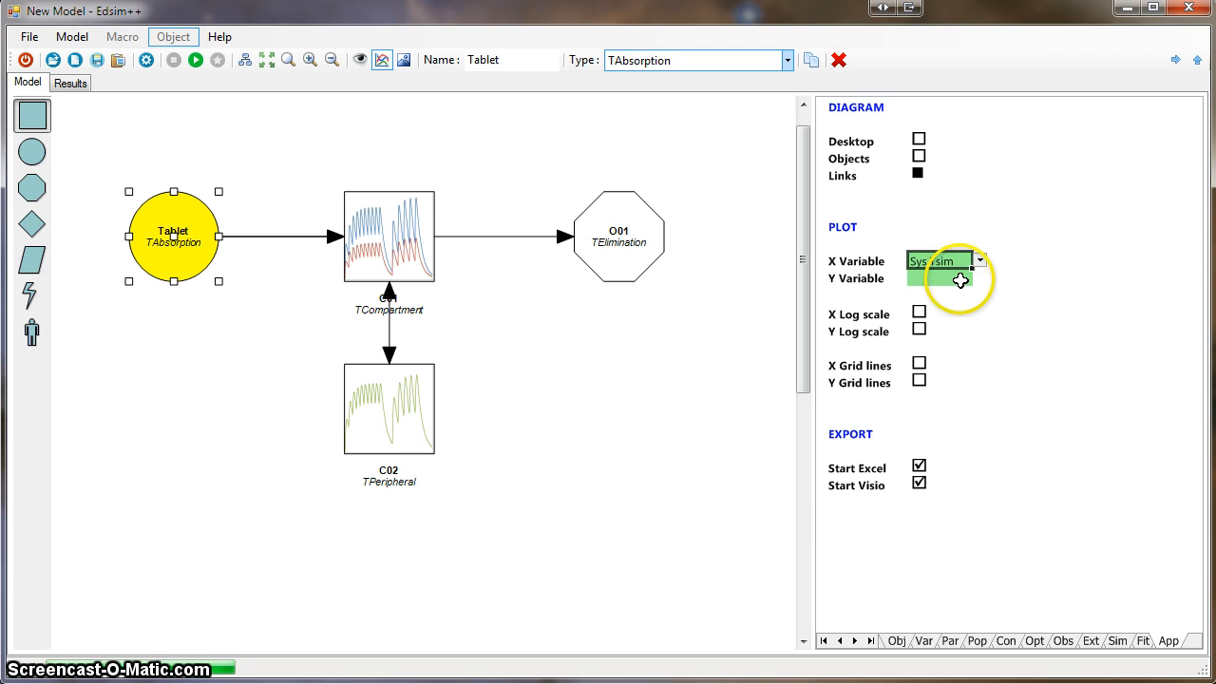
left_click(954, 278)
left_click(982, 279)
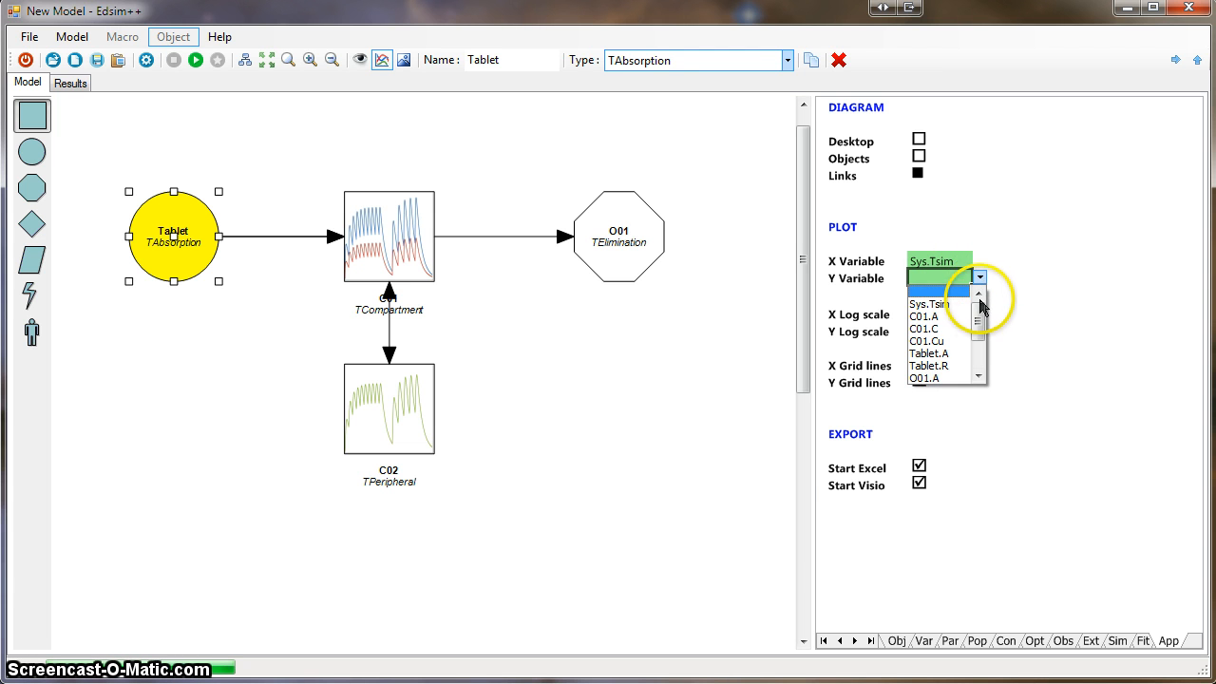
left_click(936, 329)
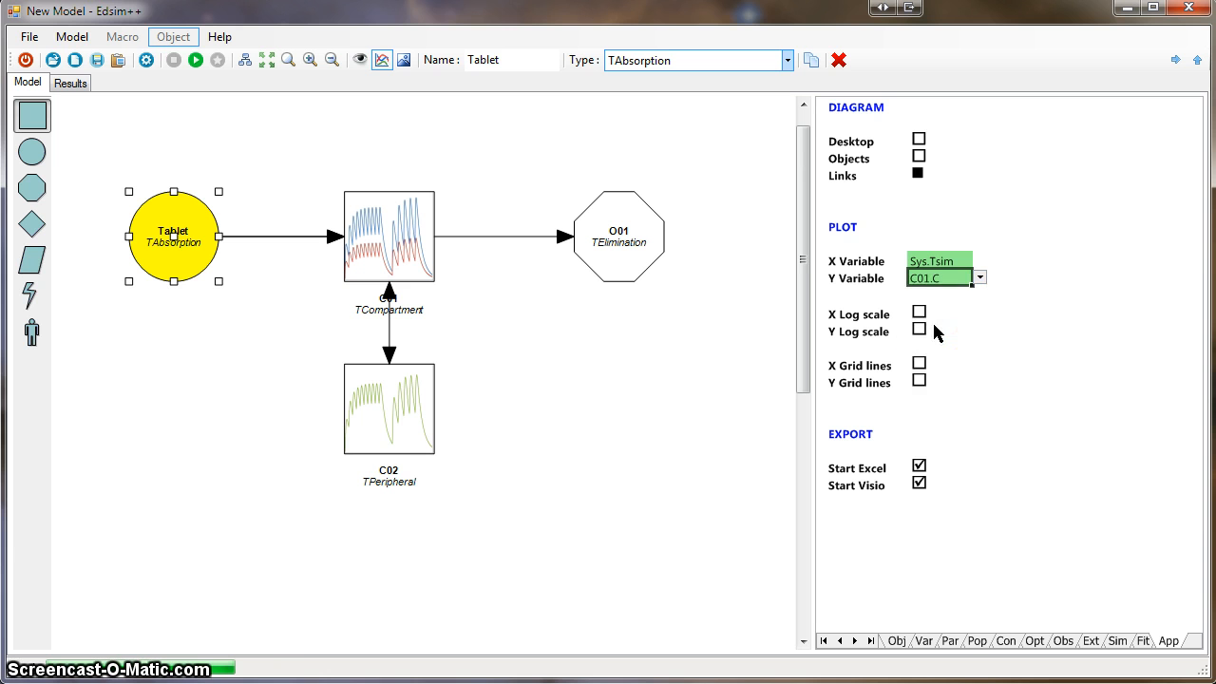
Simulate the model and check the results chart before returning to the diagram.
left_click(195, 61)
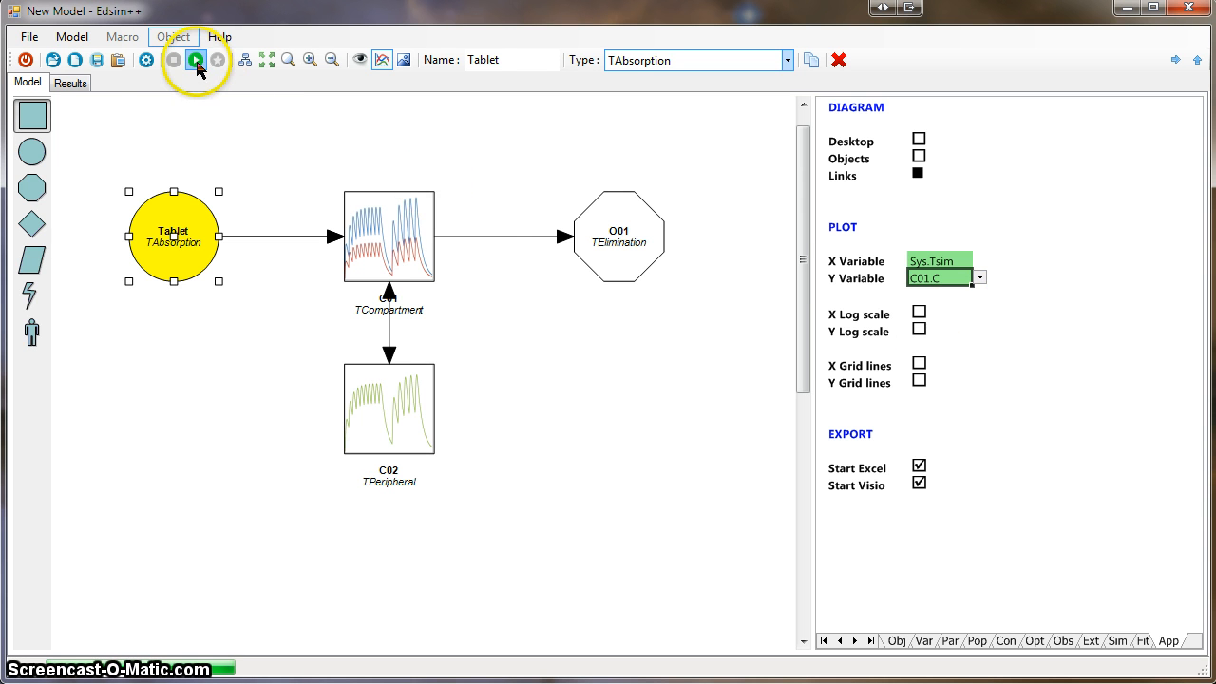
left_click(70, 83)
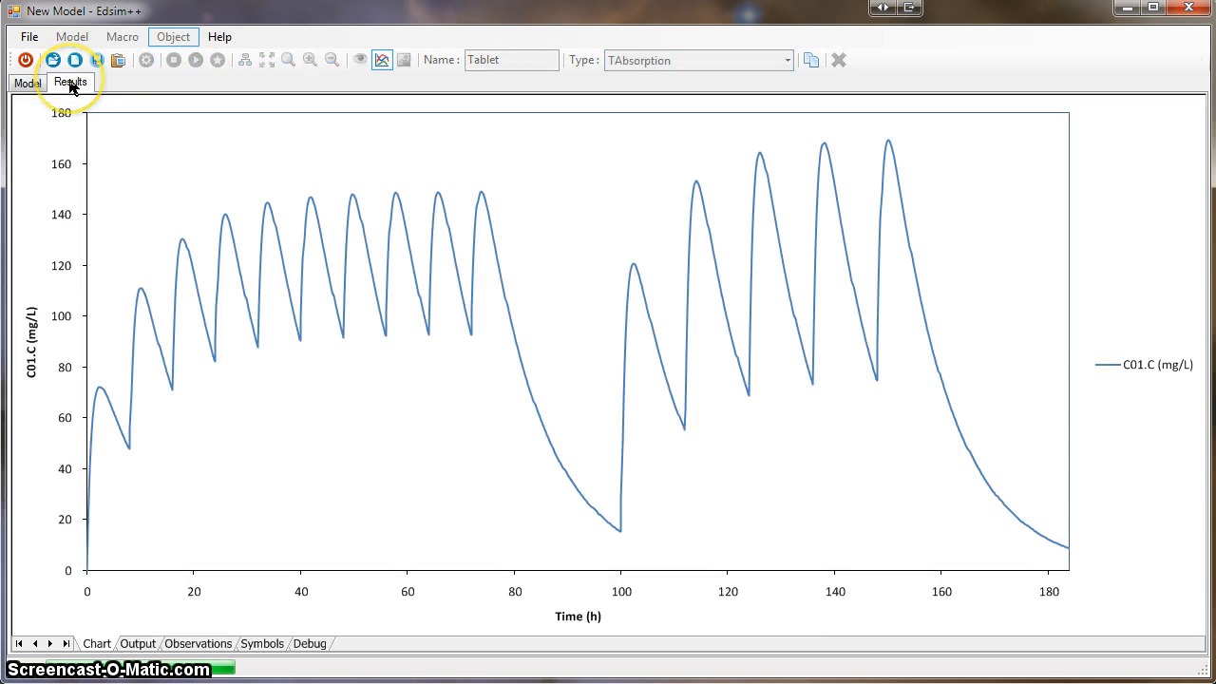
left_click(21, 83)
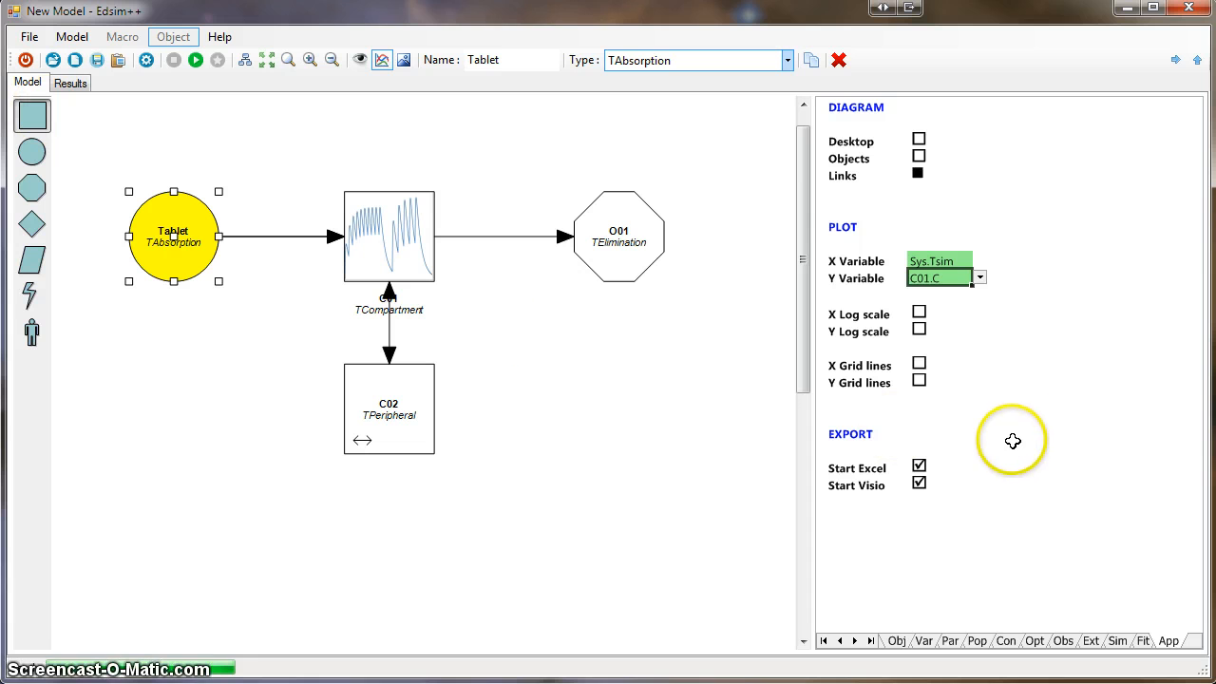
Set the plot's X Variable to C01.C and its Y Variable to C02.C.
left_click(929, 260)
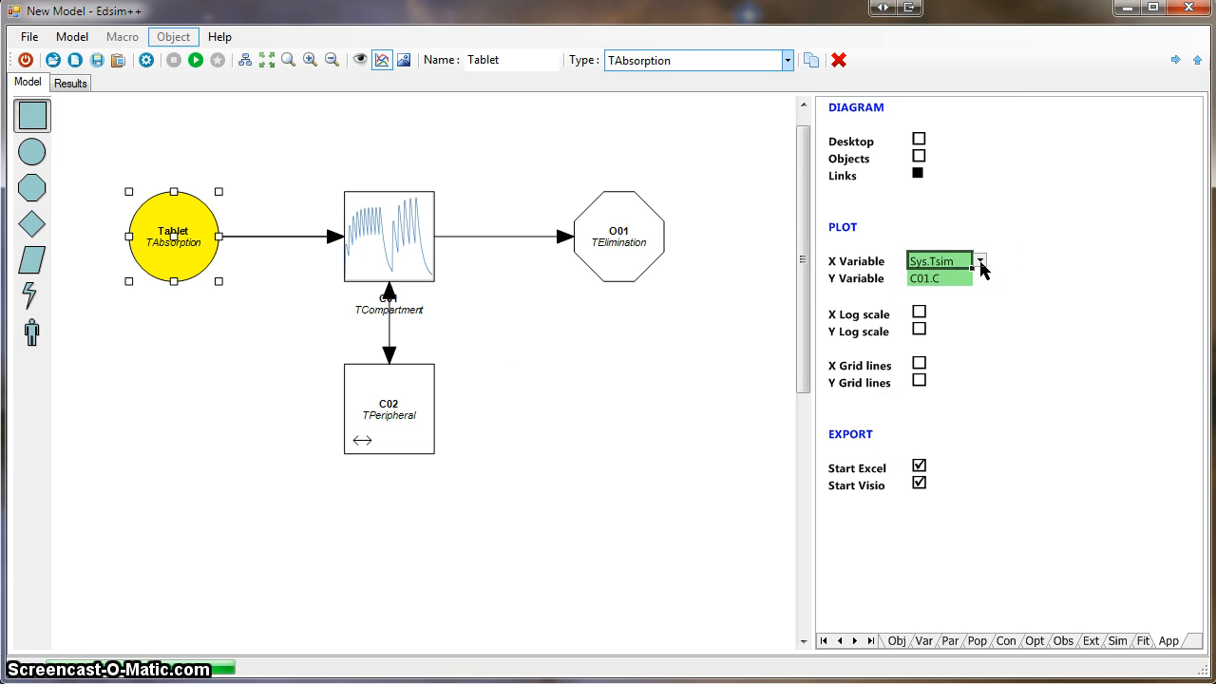
left_click(980, 263)
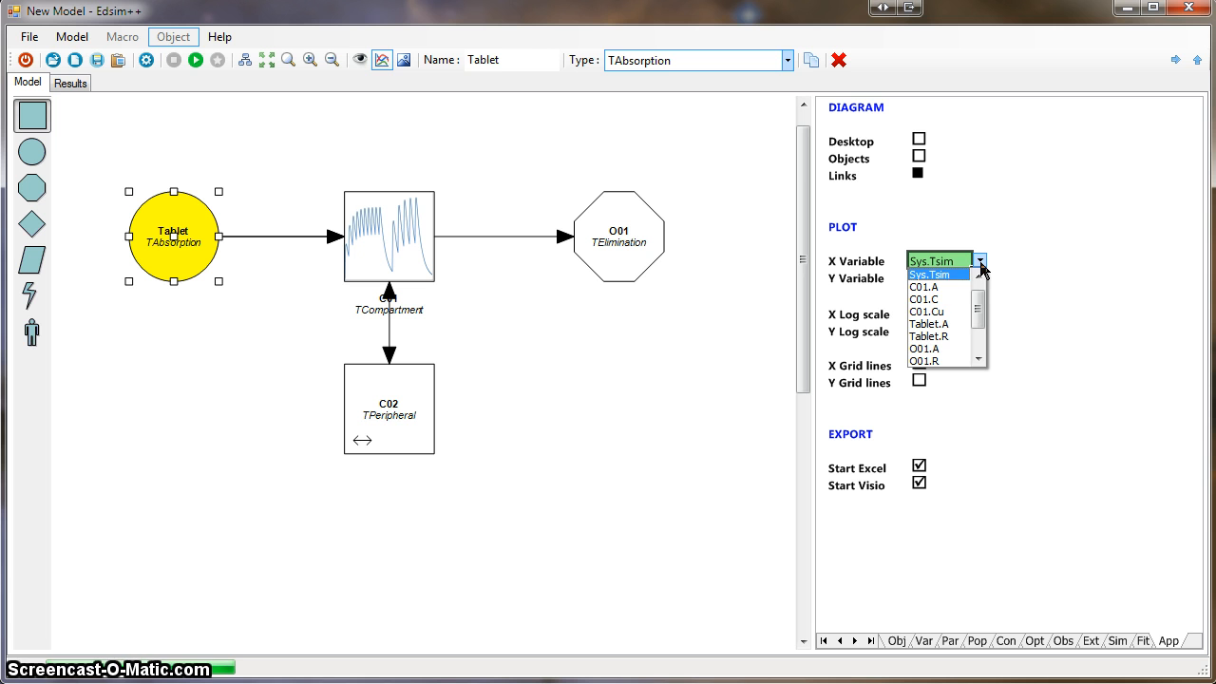
left_click(934, 300)
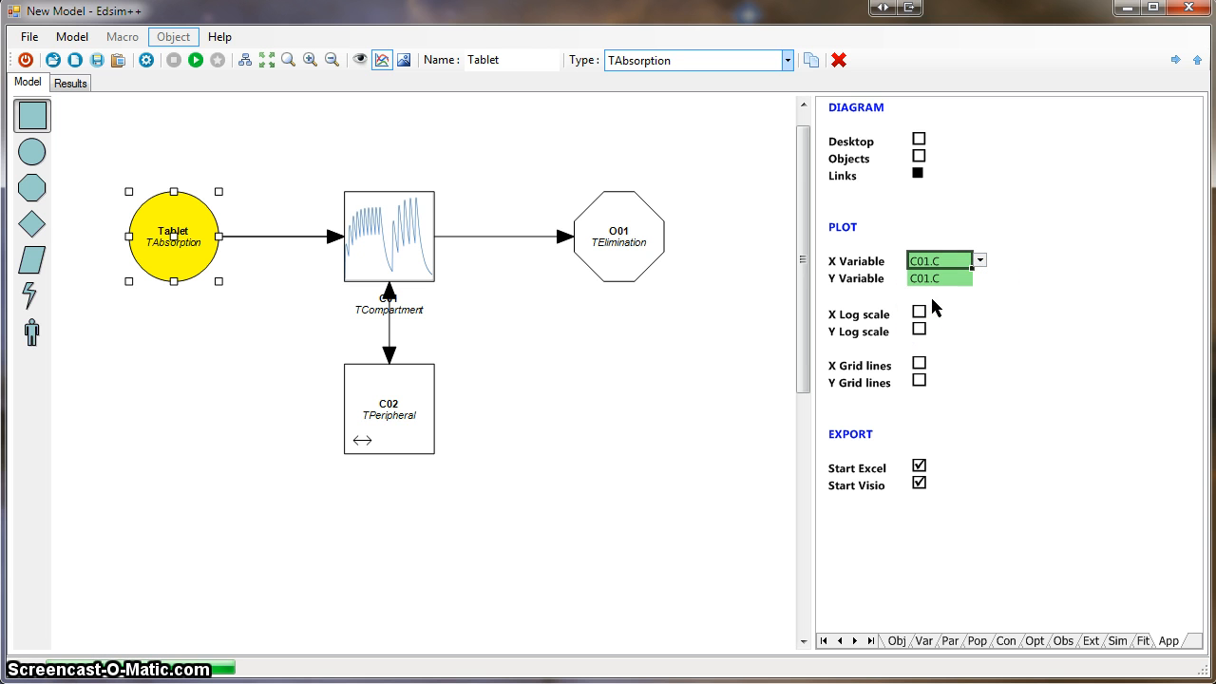
left_click(932, 279)
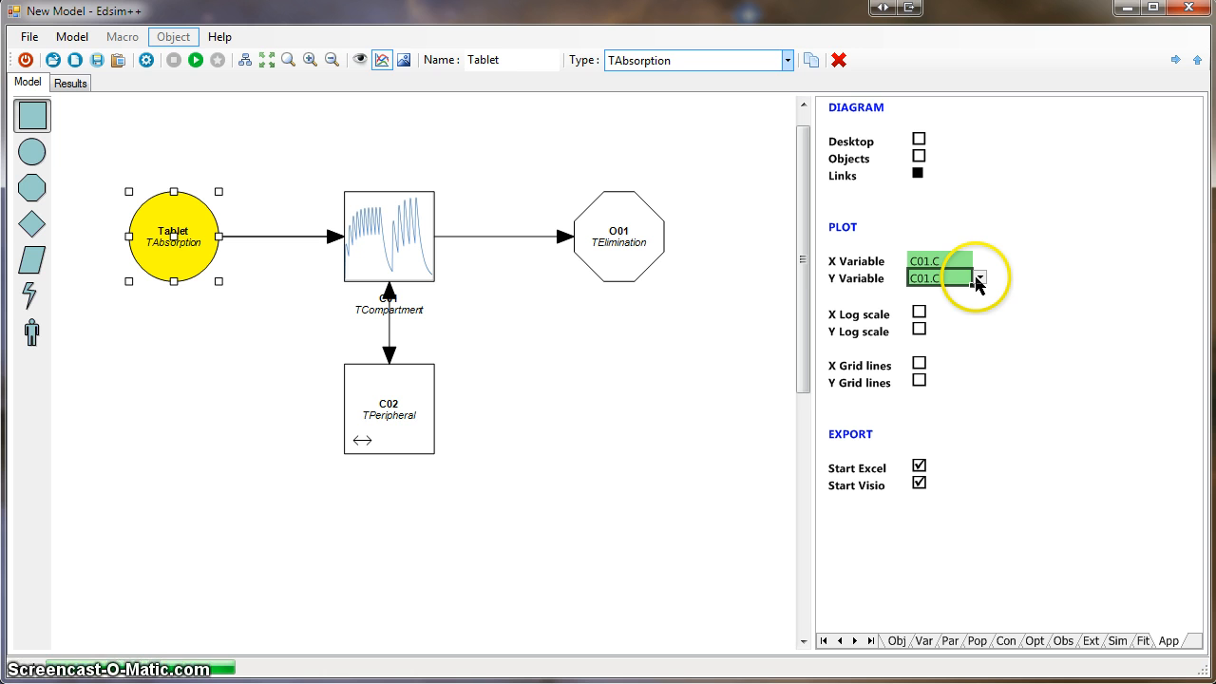
left_click(978, 278)
scroll(984, 342, "down", 2)
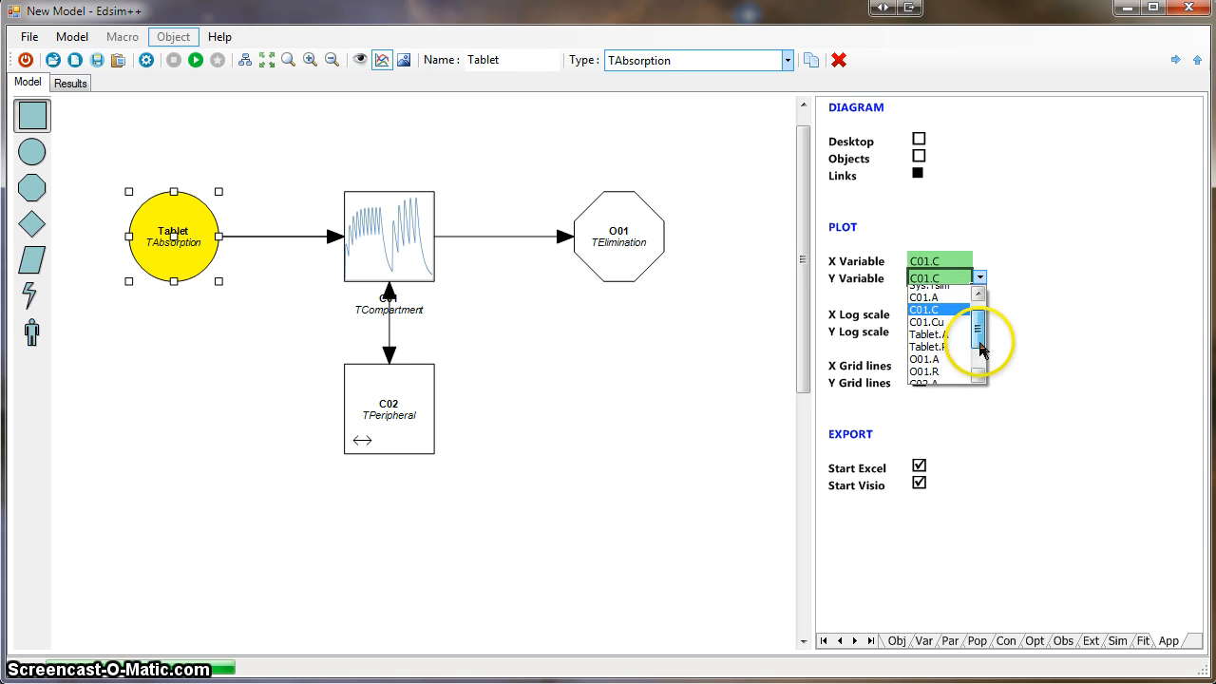
left_click(935, 354)
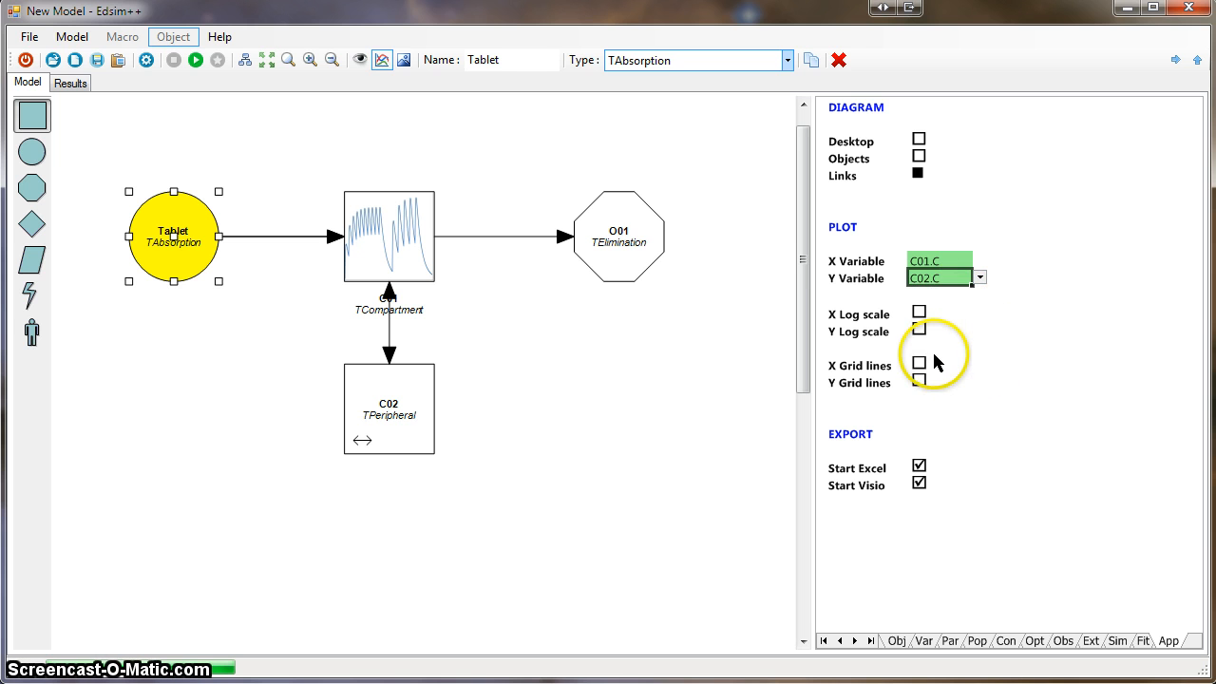
Turn on the plot's Y log scale, simulate the model, and check the results chart before returning to the diagram.
left_click(945, 332)
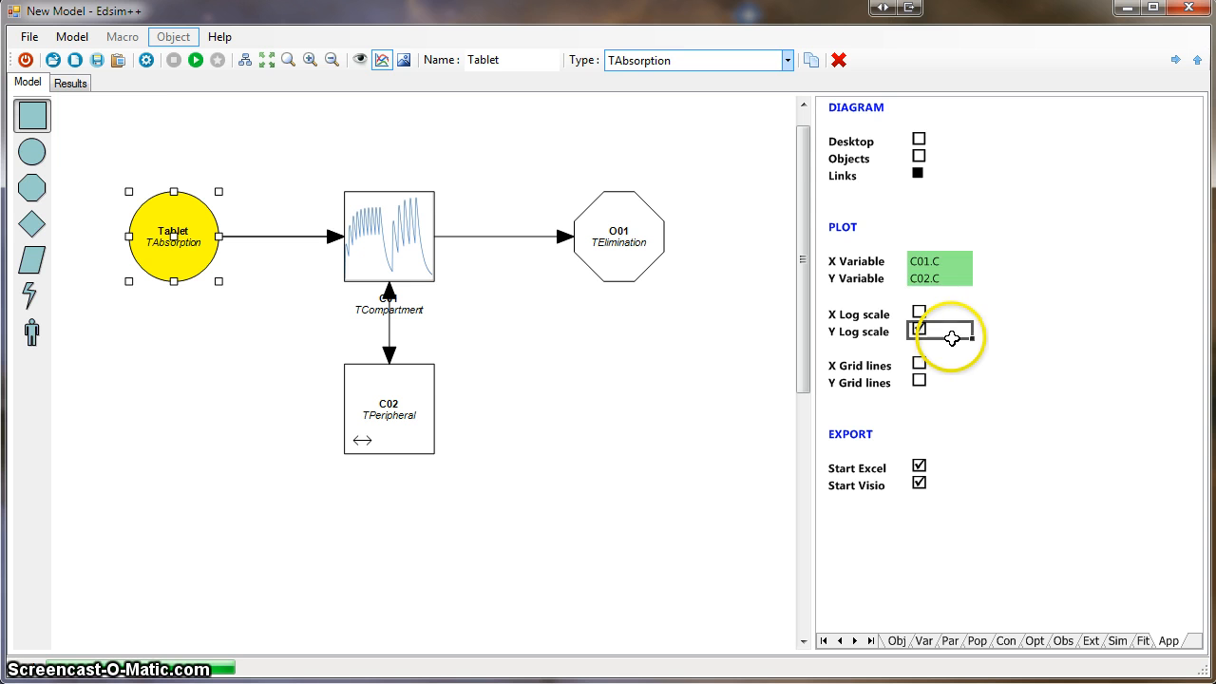
left_click(196, 60)
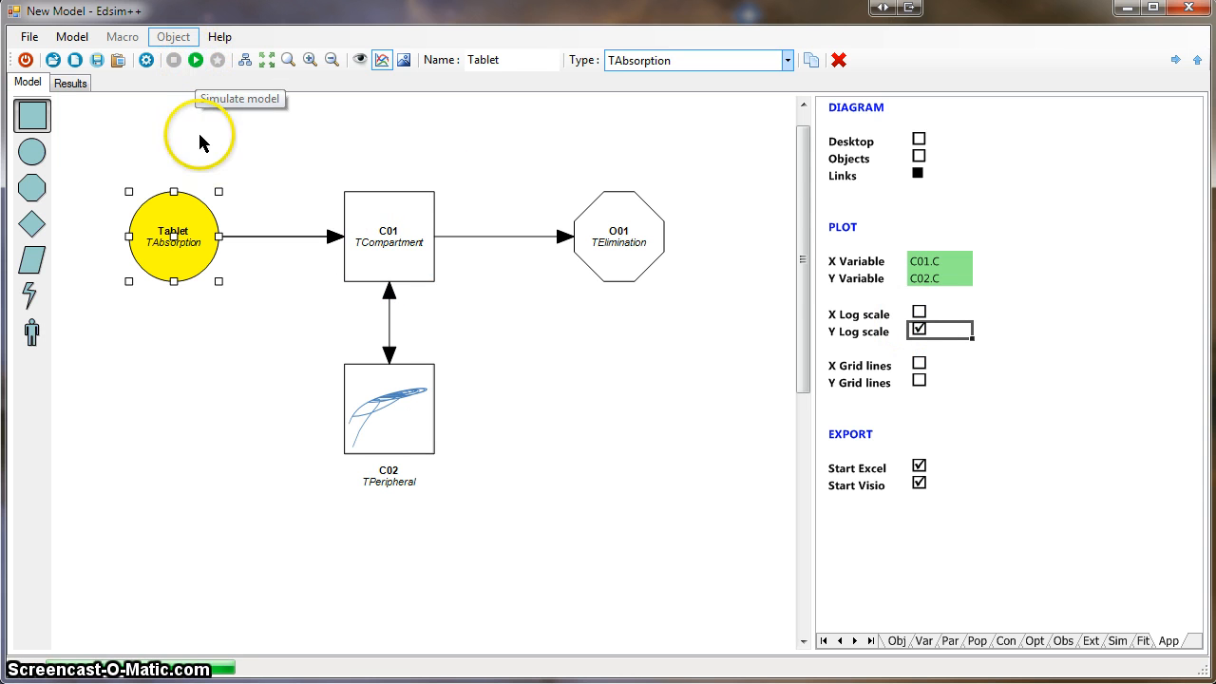
left_click(72, 84)
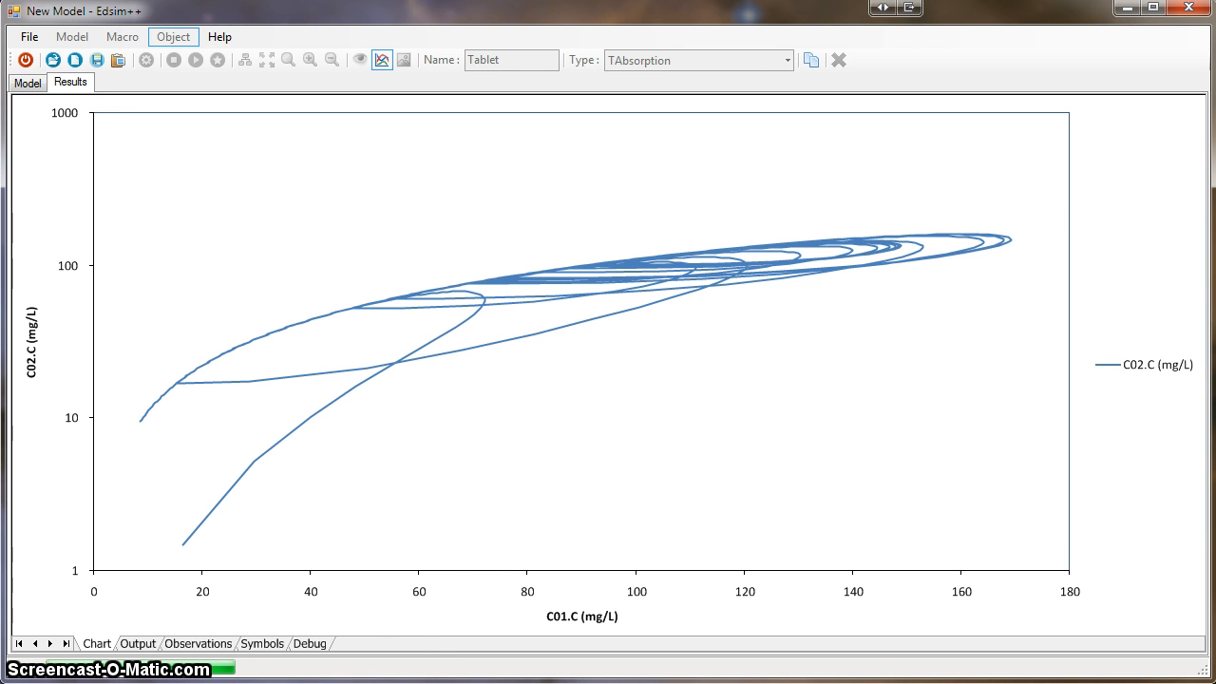
left_click(31, 84)
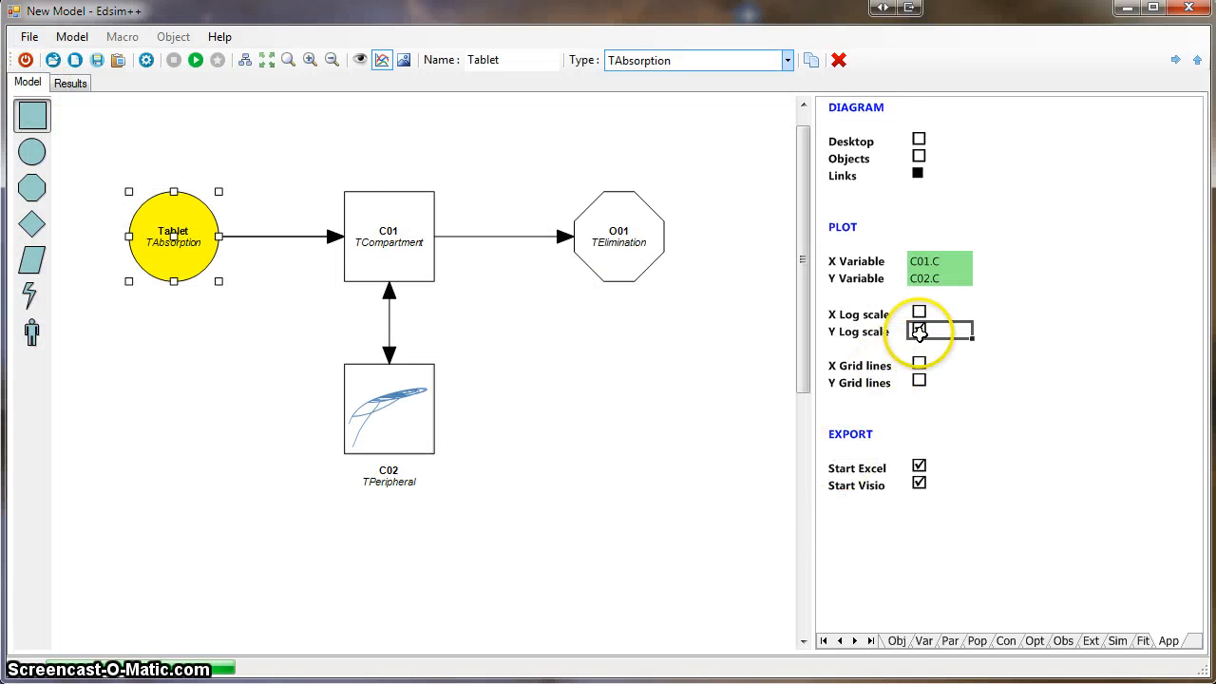
Clear the plot's X and Y variables, turn off its log scales, and simulate the model.
left_click(937, 259)
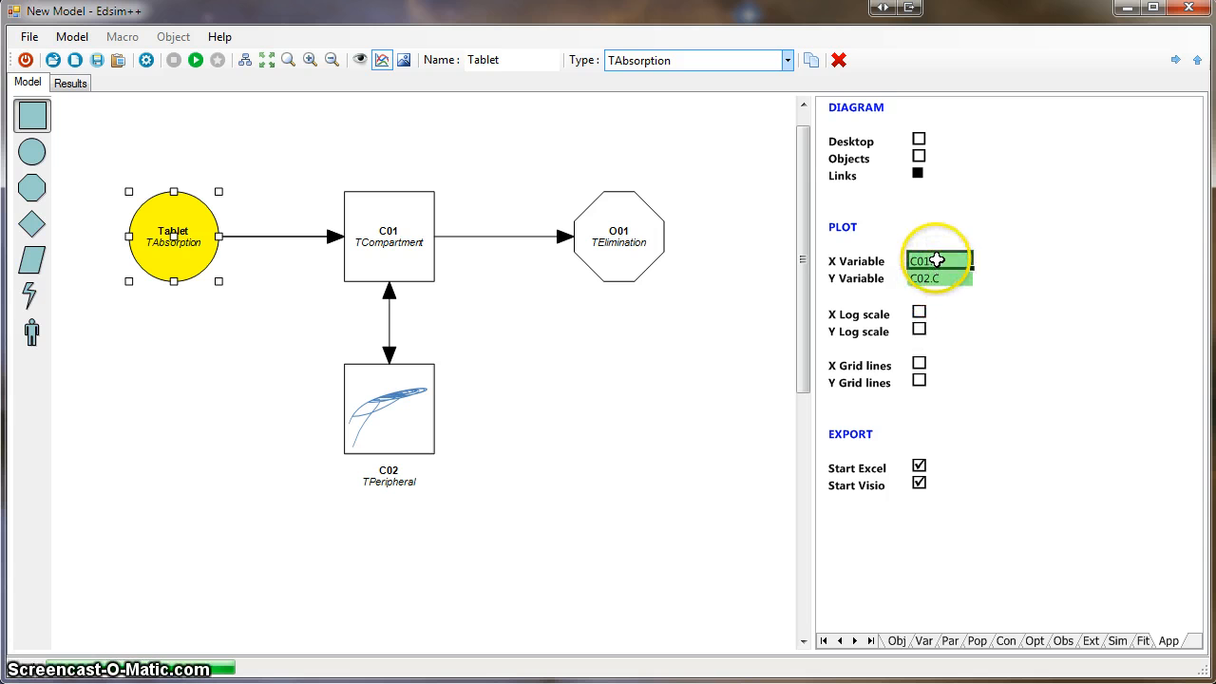
left_click(937, 259)
left_click(918, 312)
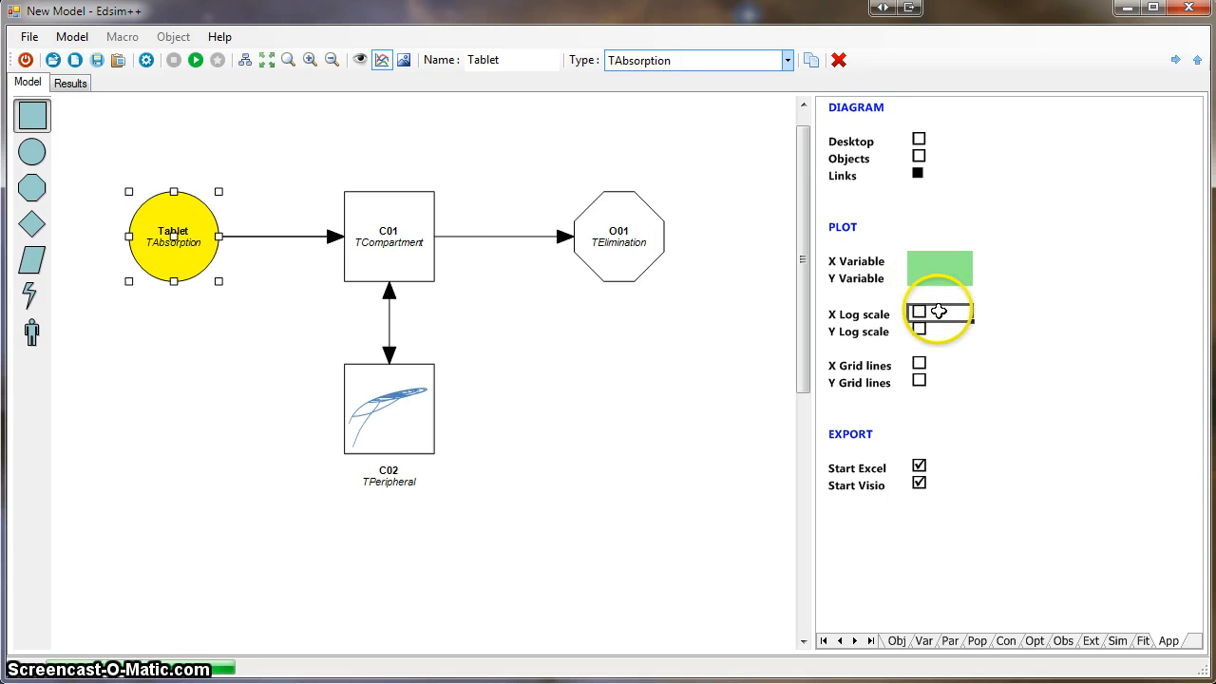
left_click(195, 61)
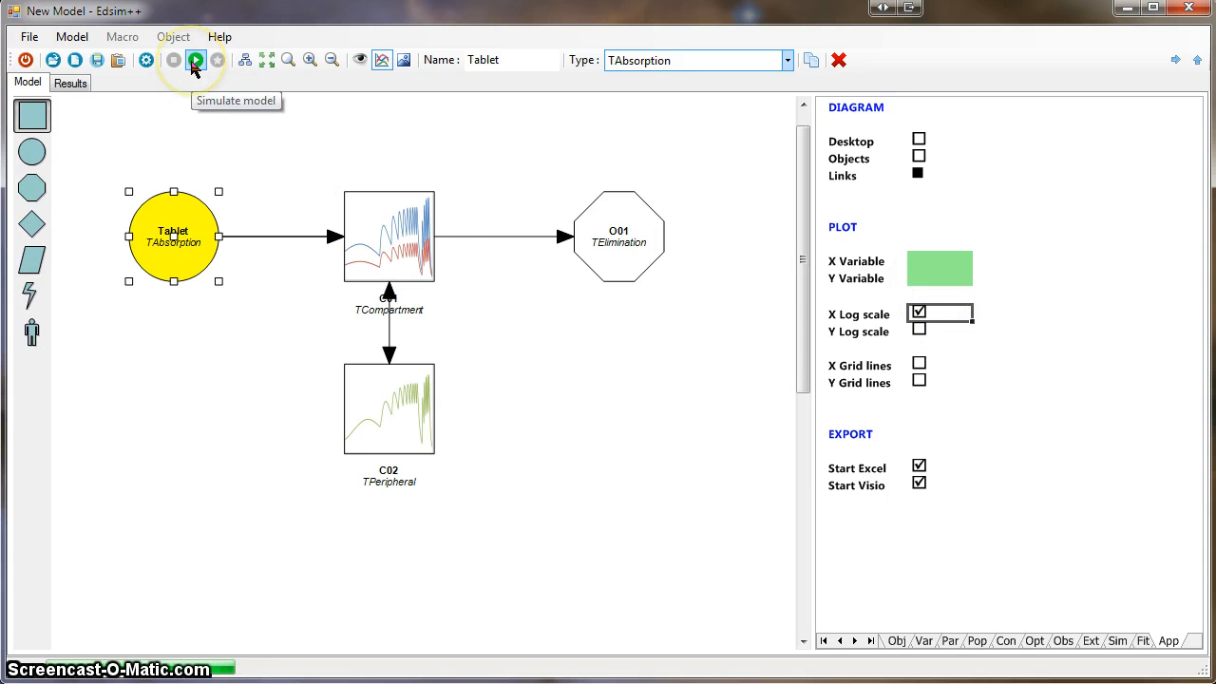
left_click(917, 313)
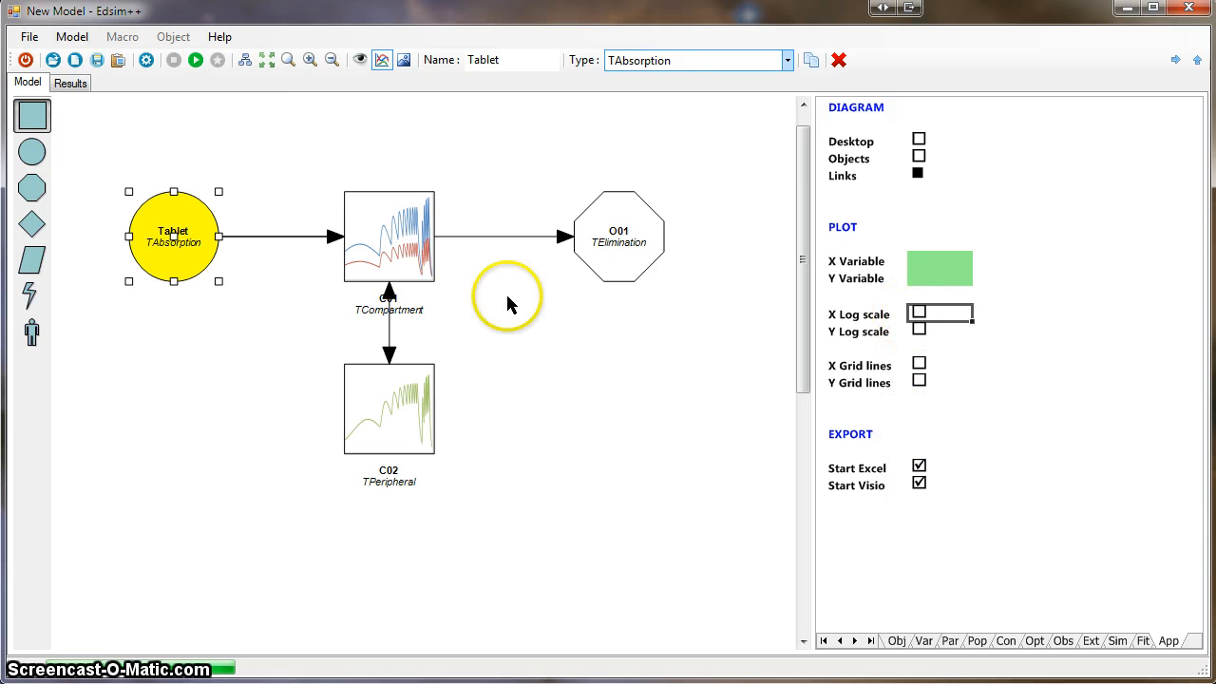
left_click(195, 60)
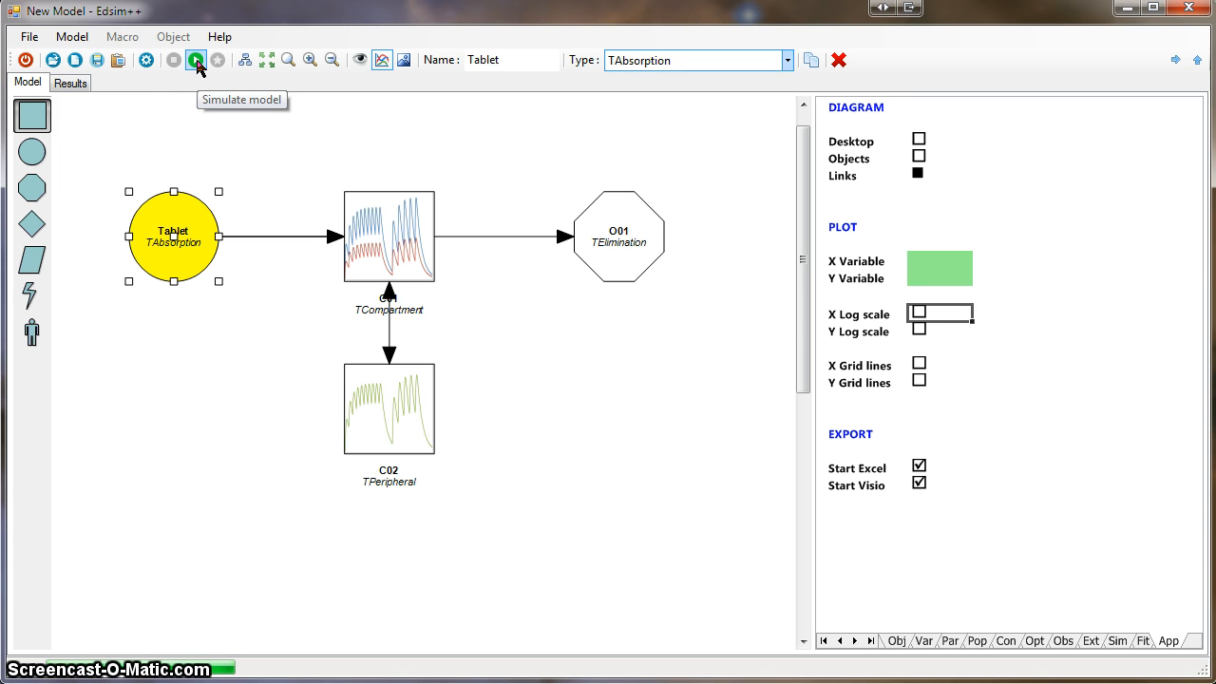
View the save dialog for the model and its EDX folder, and dismiss it without saving.
left_click(29, 42)
mouse_move(68, 142)
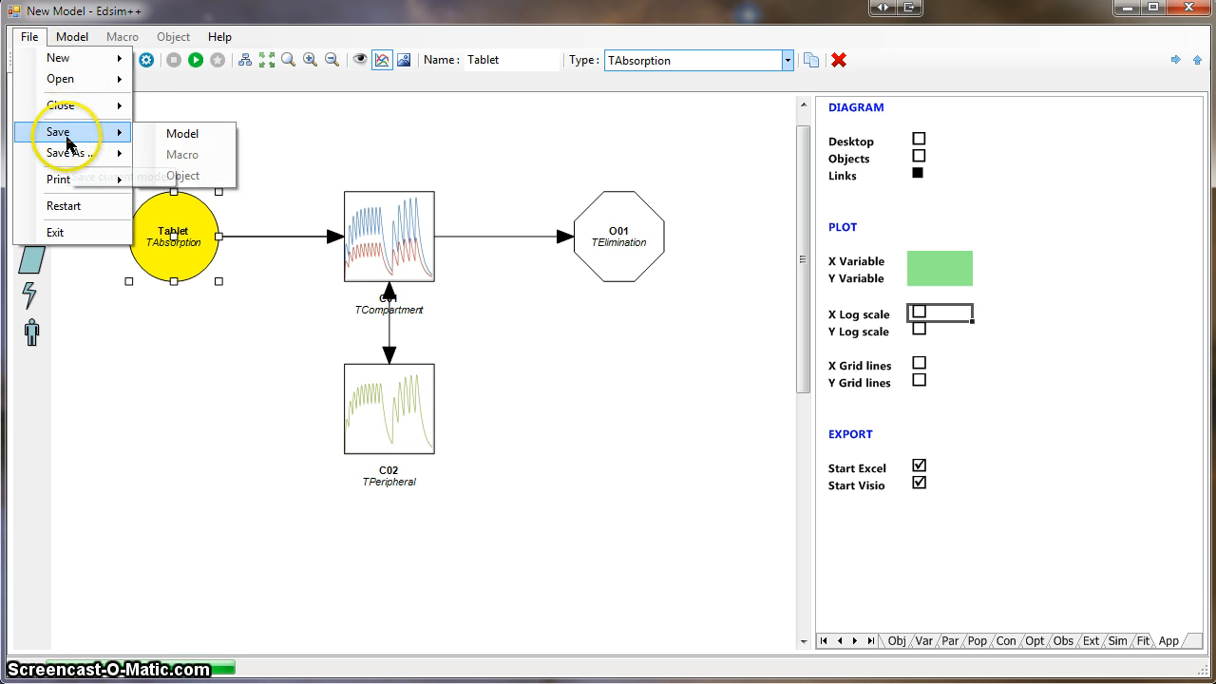
left_click(184, 153)
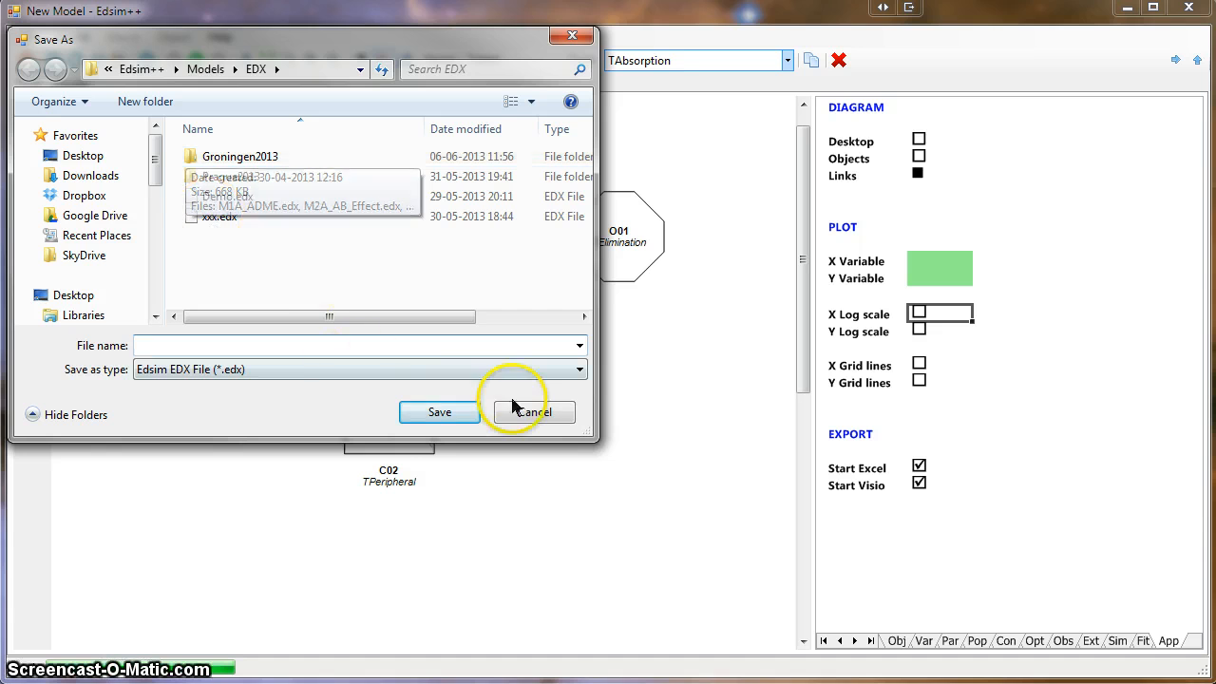
left_click(516, 411)
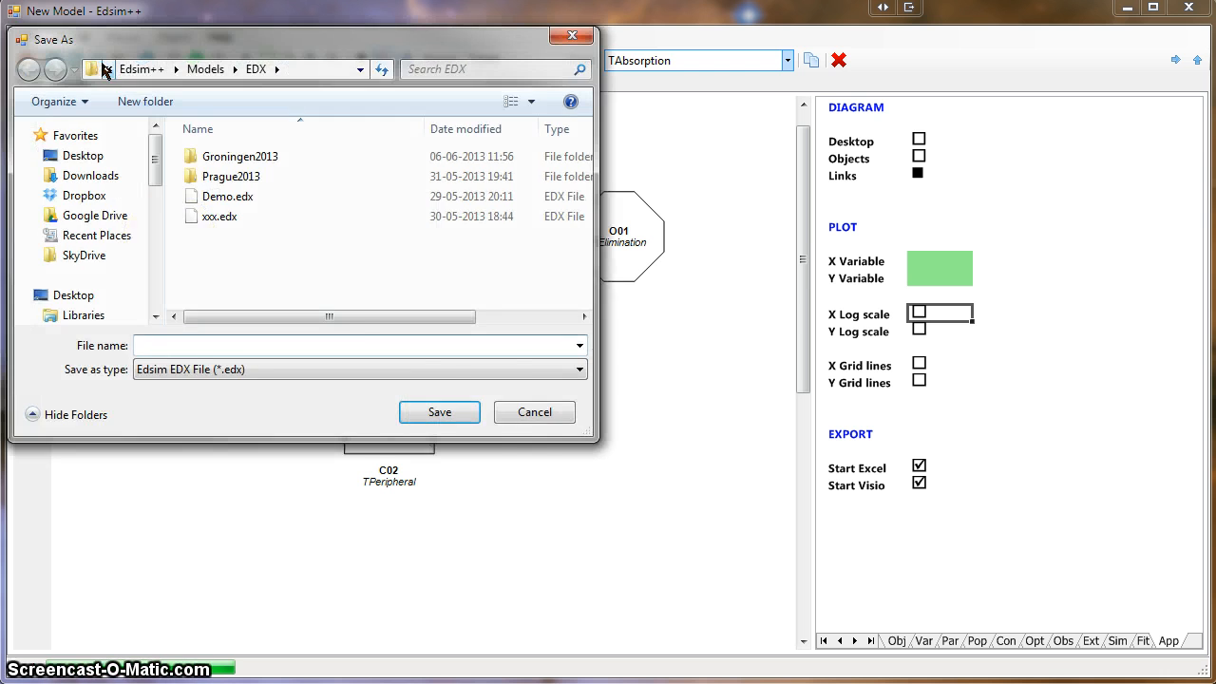
left_click(523, 412)
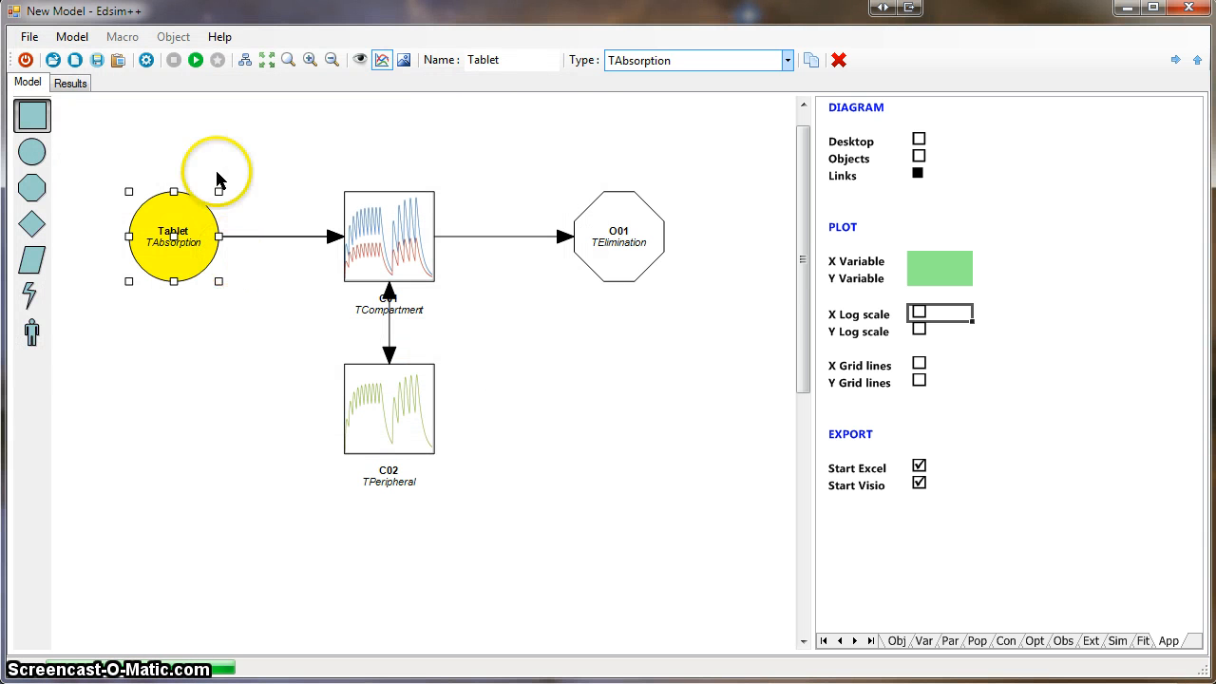
View the dialog for opening an existing model and dismiss it without loading a file.
left_click(29, 36)
mouse_move(114, 81)
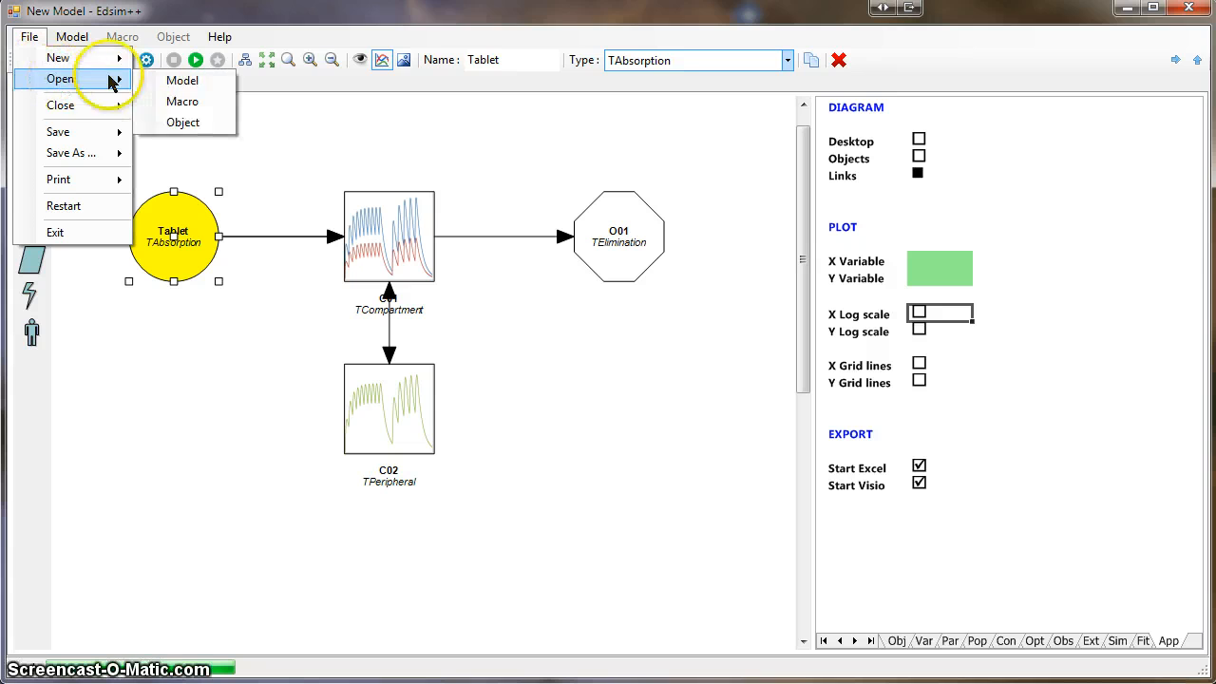
left_click(175, 81)
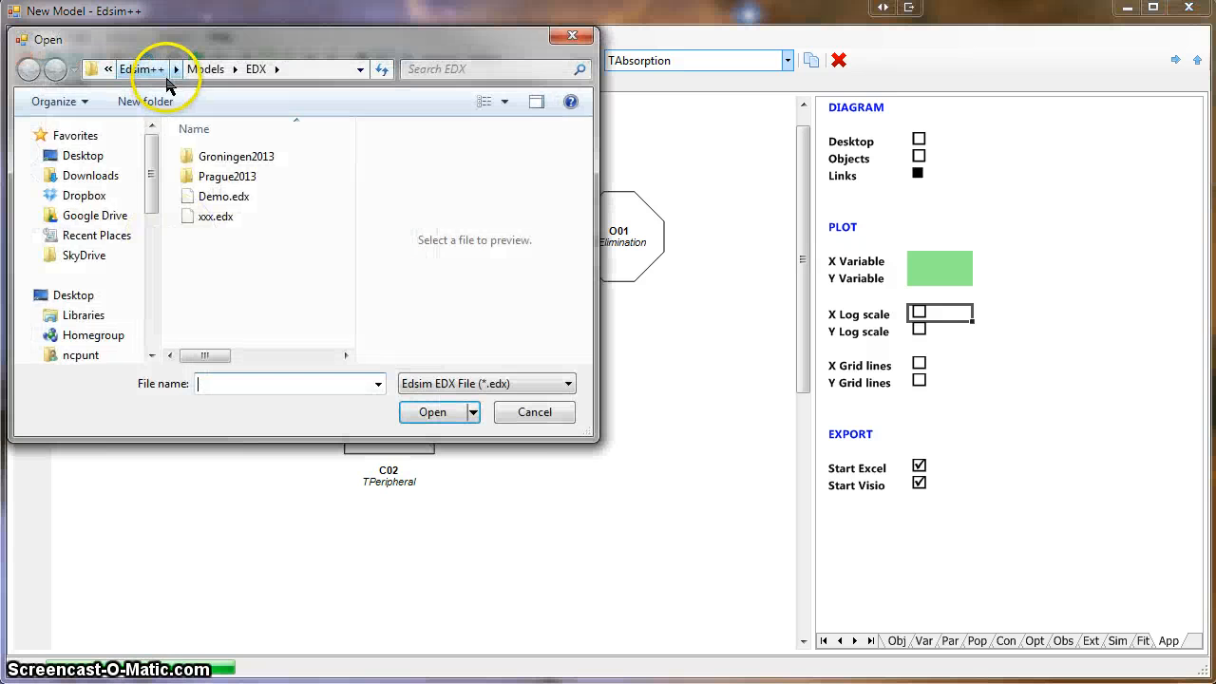
left_click(530, 413)
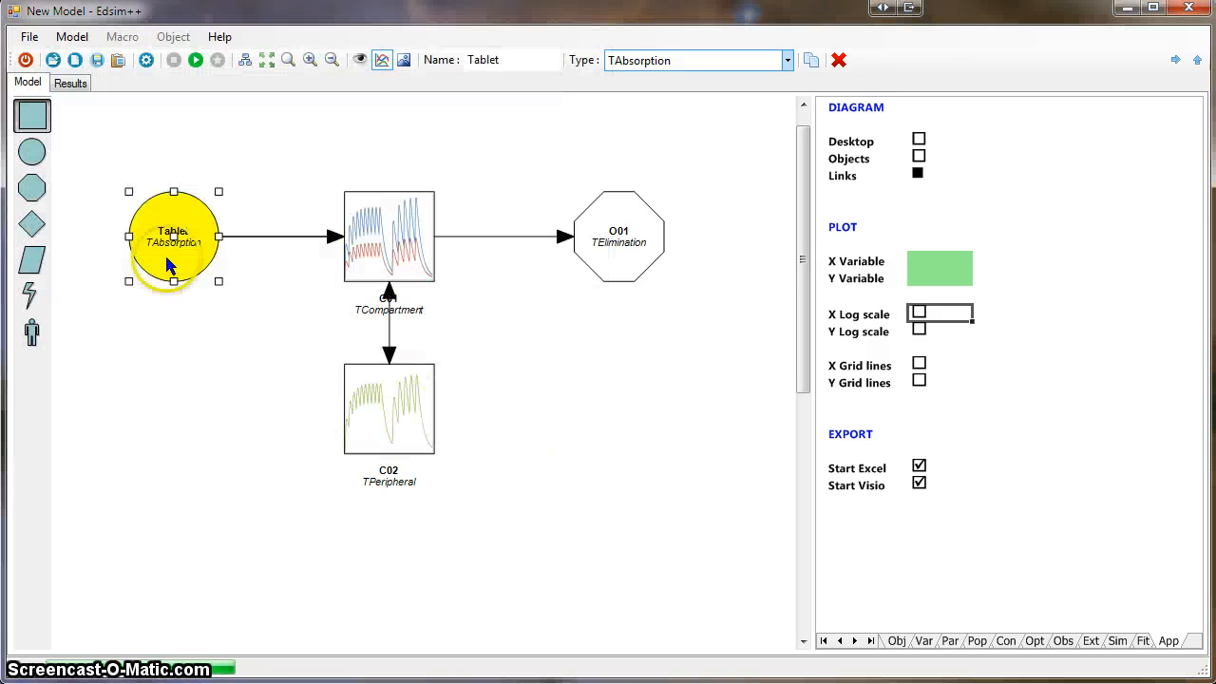
left_click(54, 60)
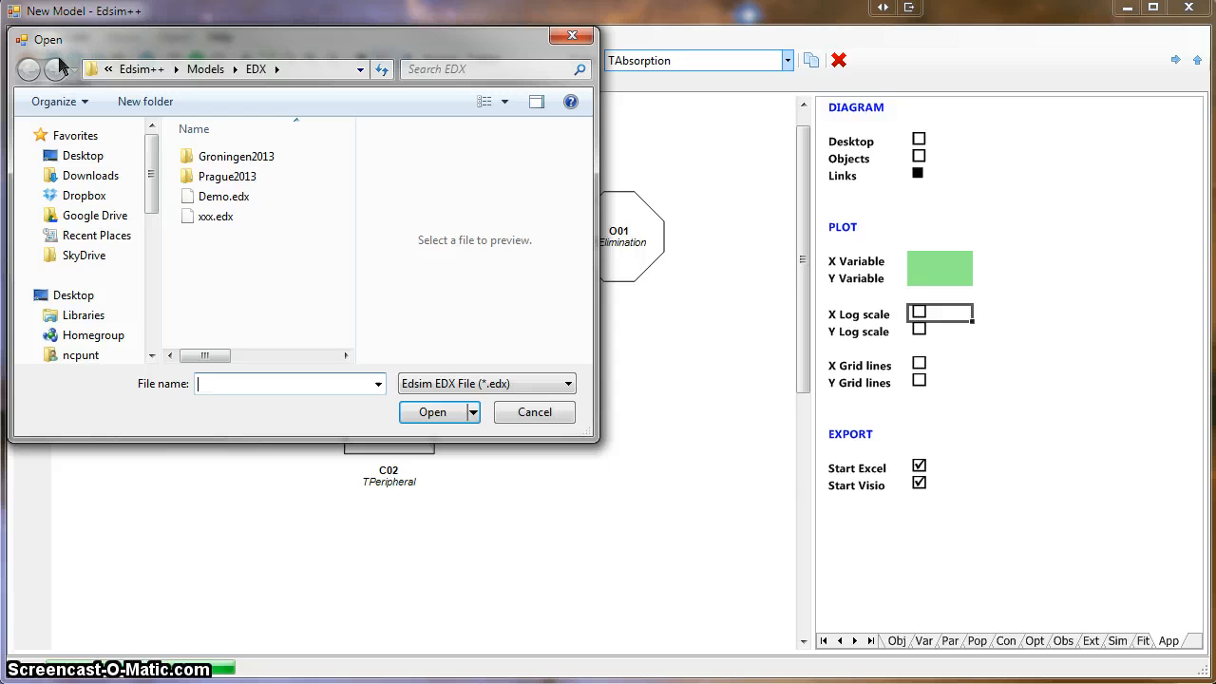
left_click(531, 411)
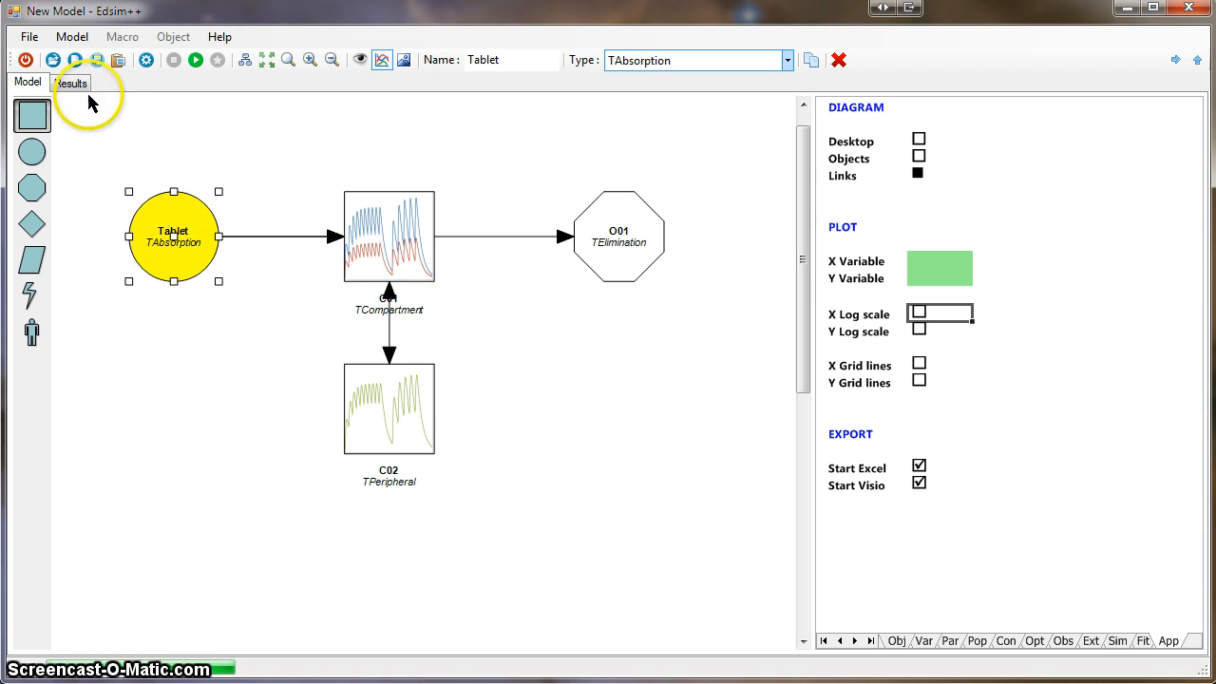
Export the model as an Excel XLSX file named test in the EDX folder.
left_click(29, 37)
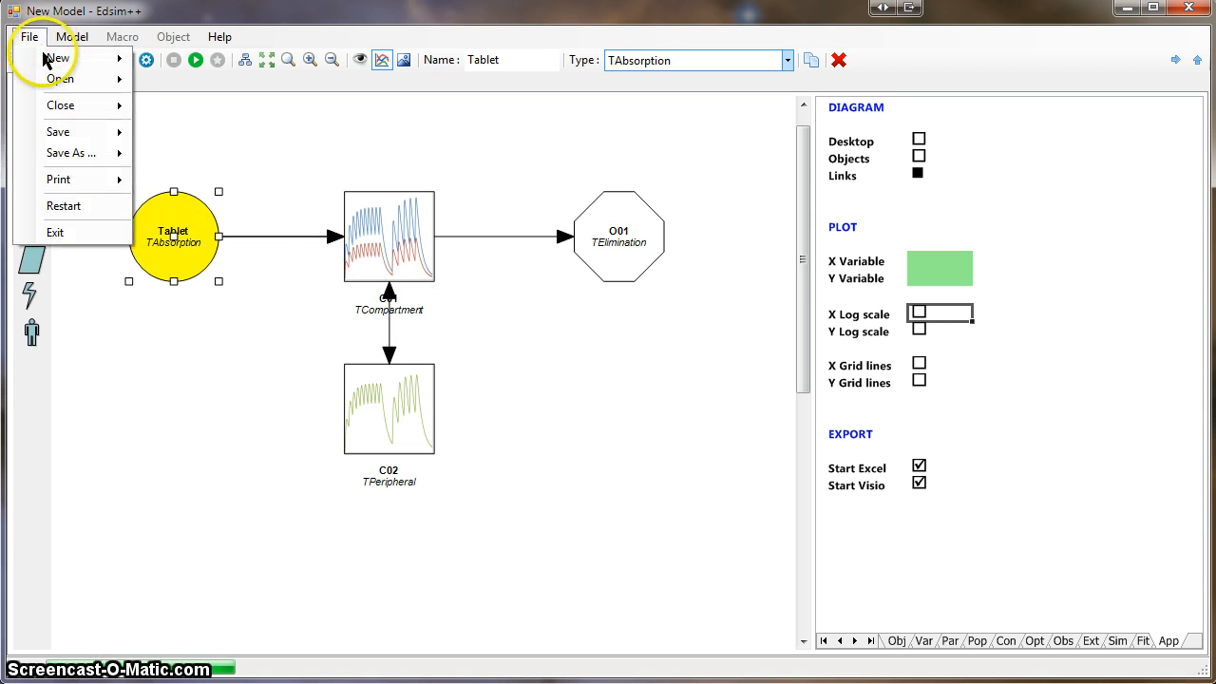
mouse_move(76, 153)
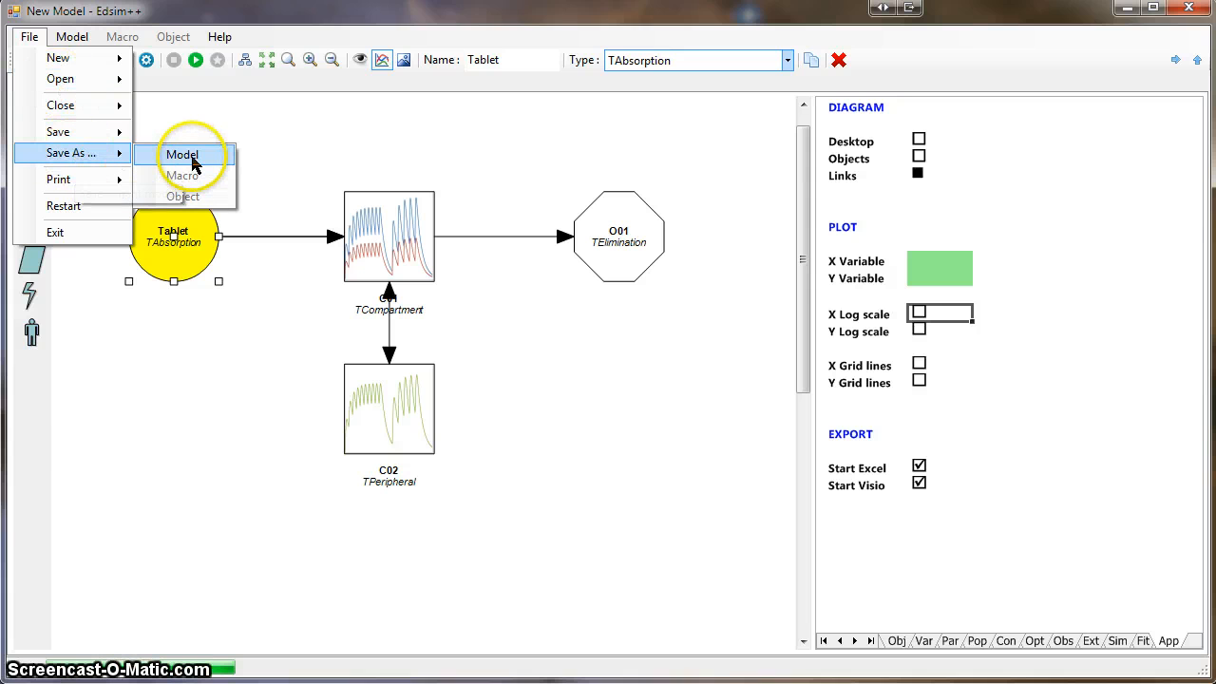
left_click(185, 156)
left_click(280, 371)
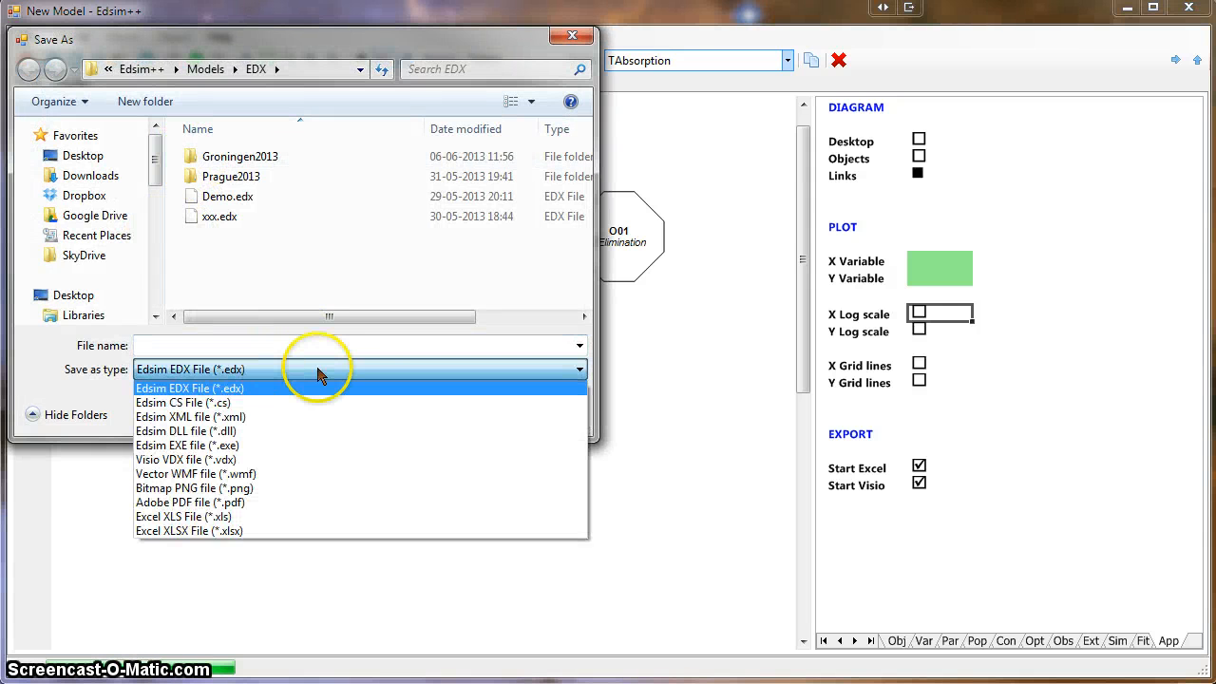
left_click(223, 530)
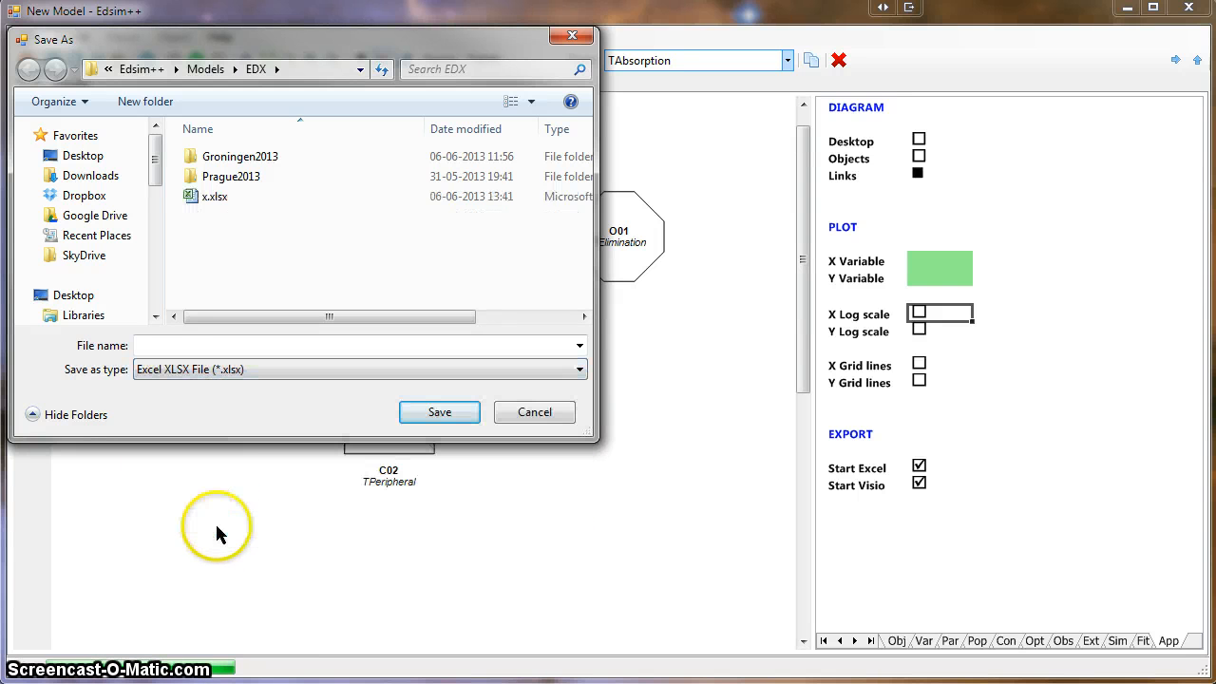
left_click(162, 345)
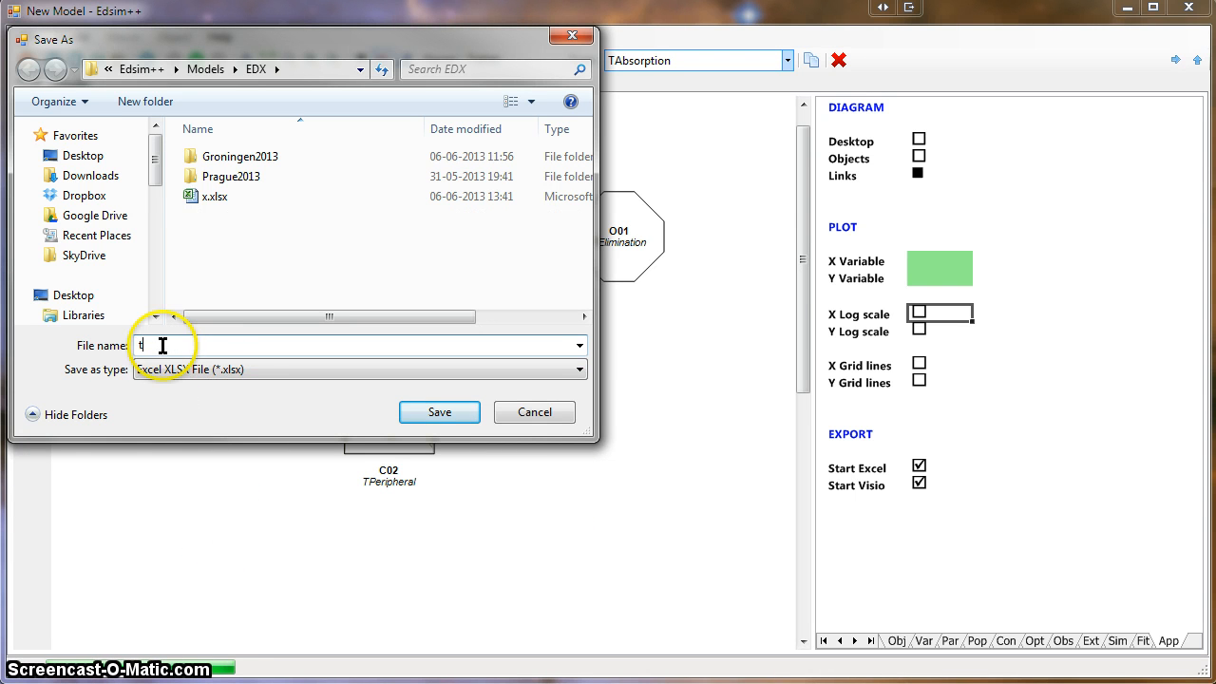
type("test")
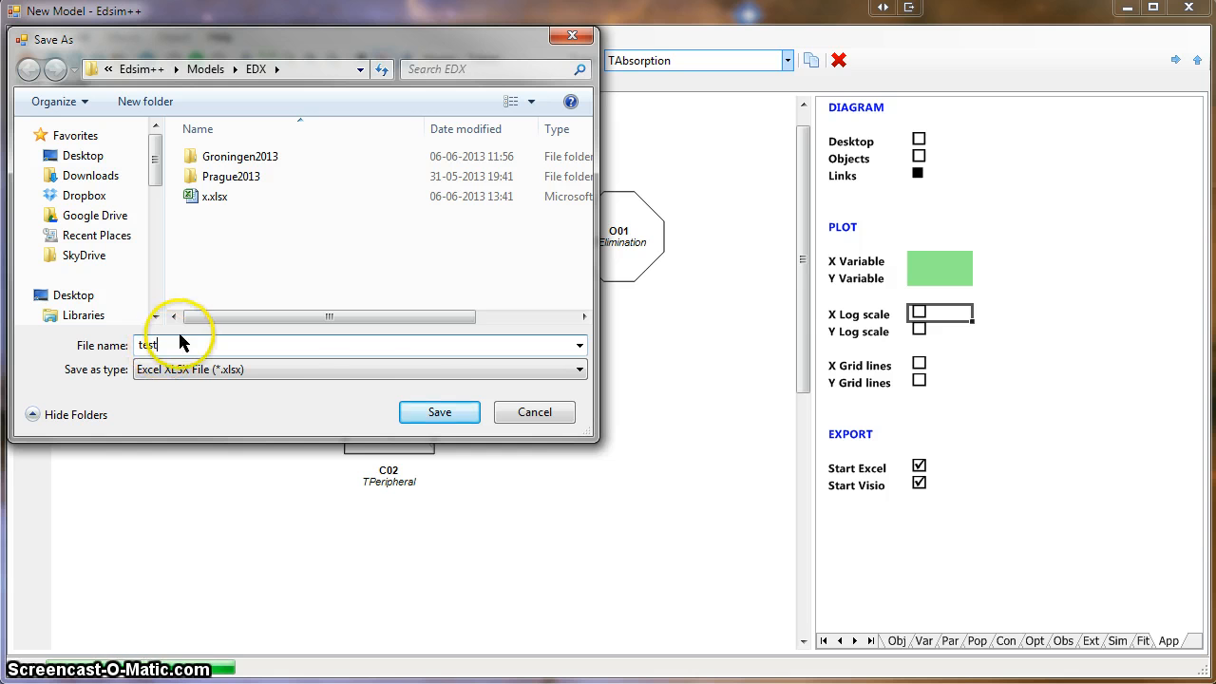
left_click(433, 418)
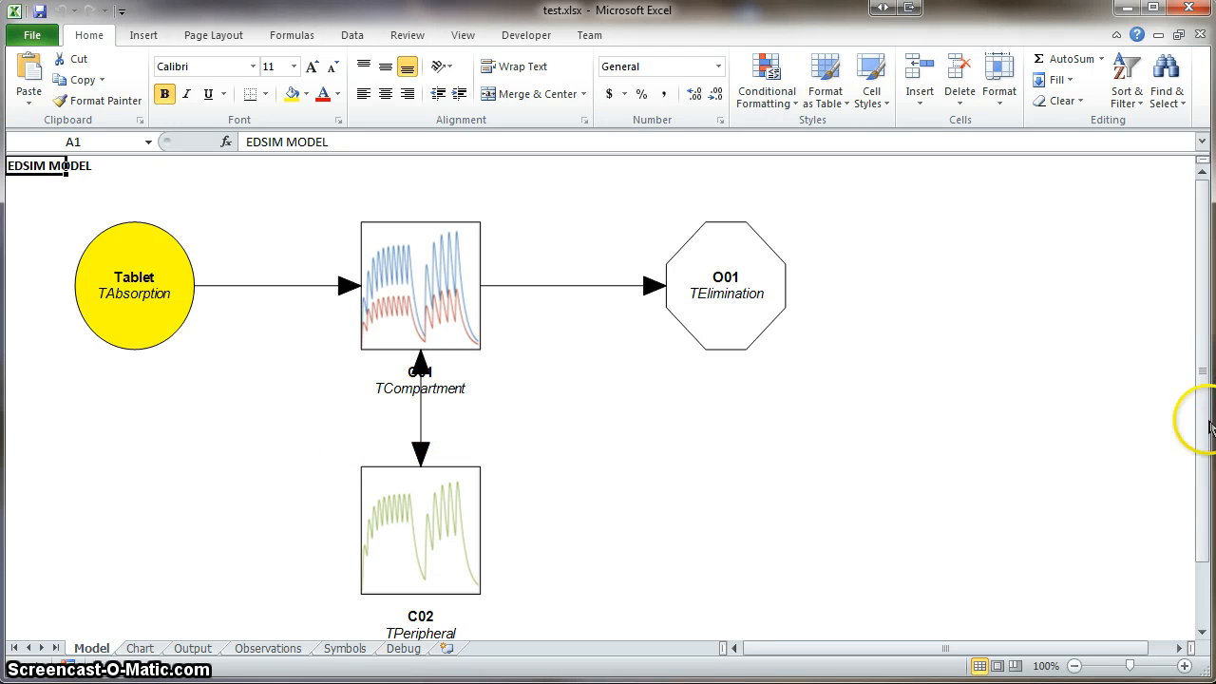
Examine the exported workbook's model diagram, chart and simulation output table in Excel.
left_click_drag(1197, 416, 1206, 454)
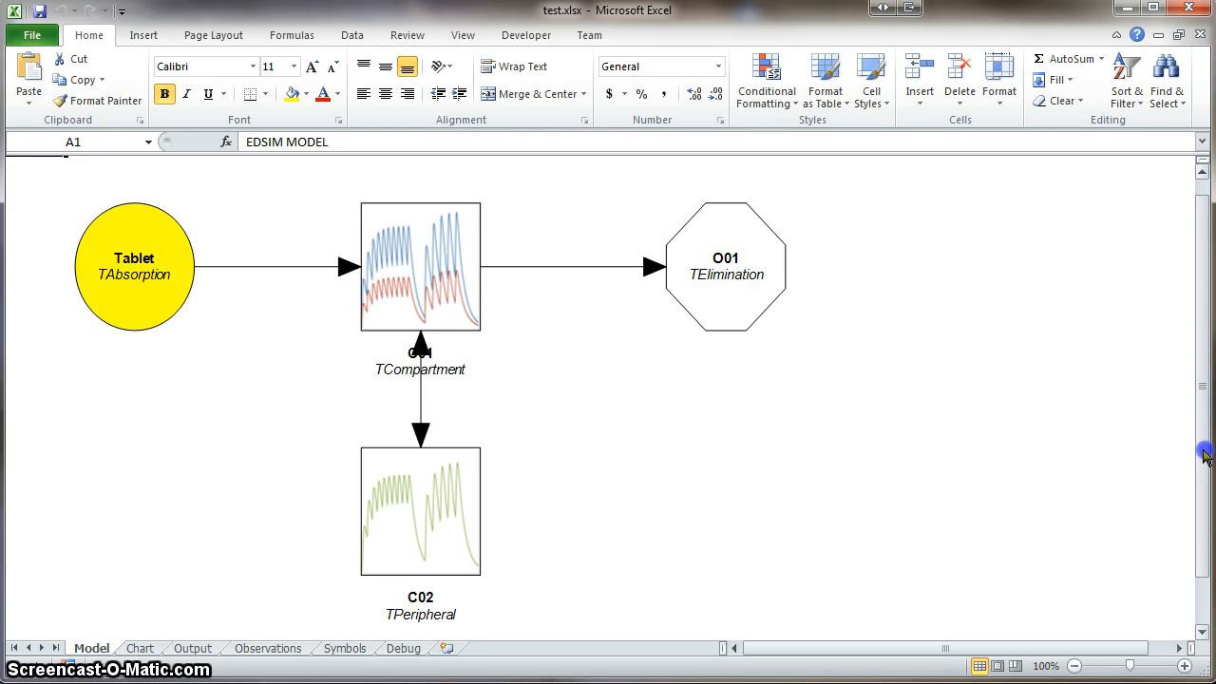
left_click(140, 648)
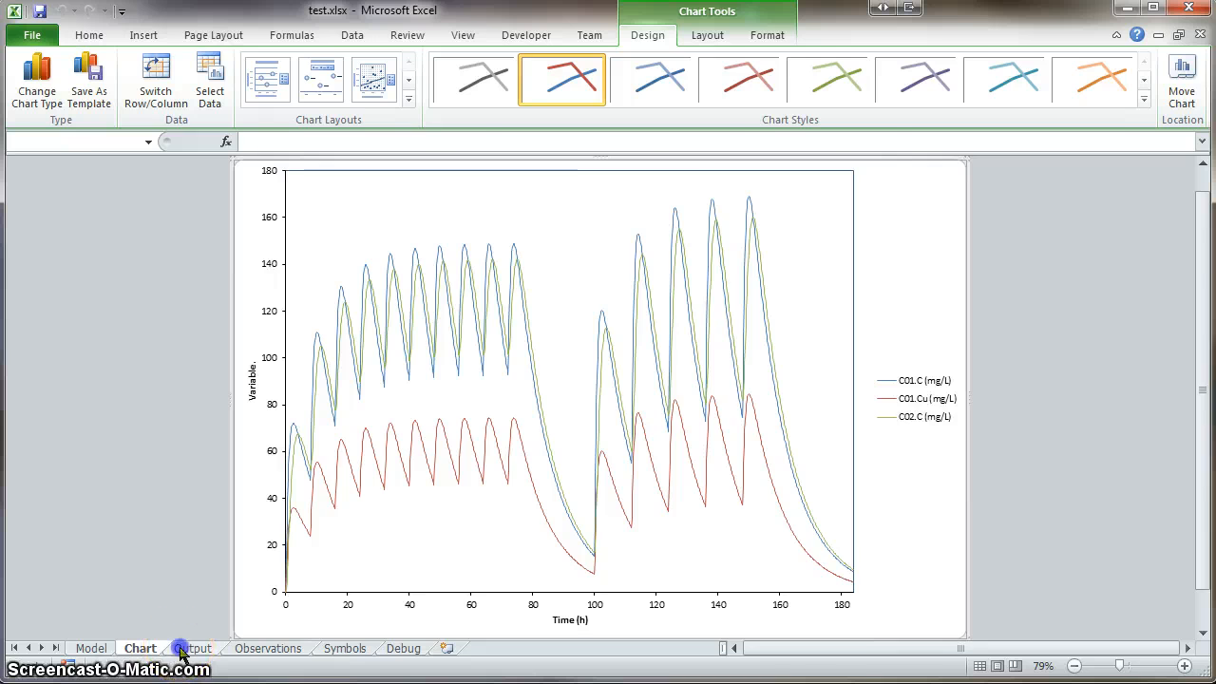
left_click(181, 649)
left_click(309, 489)
left_click_drag(309, 374, 363, 449)
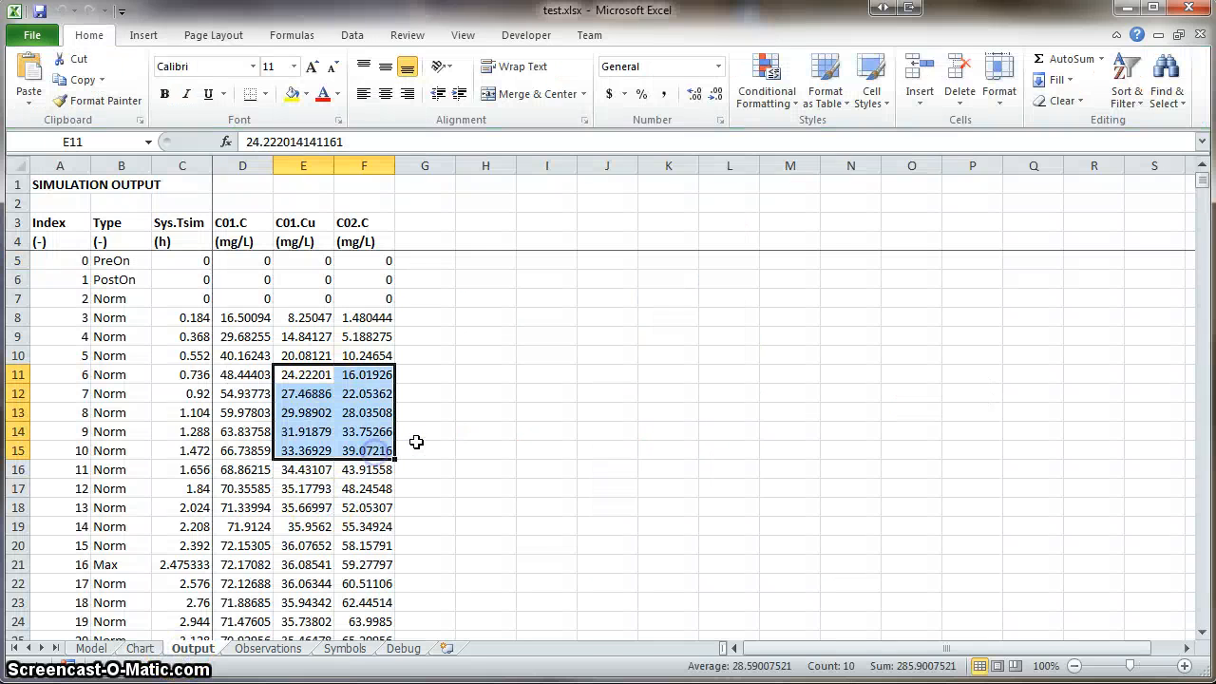
left_click(417, 447)
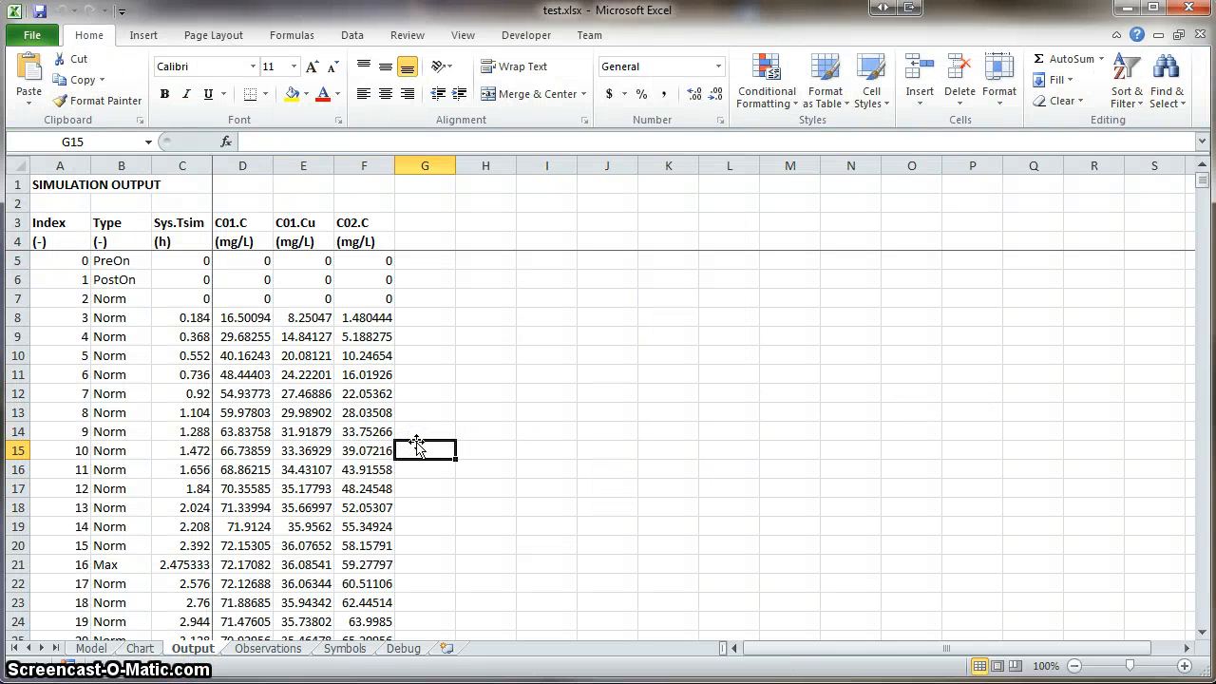
Close the exported Excel workbook and copy the model diagram to the clipboard.
left_click(1195, 10)
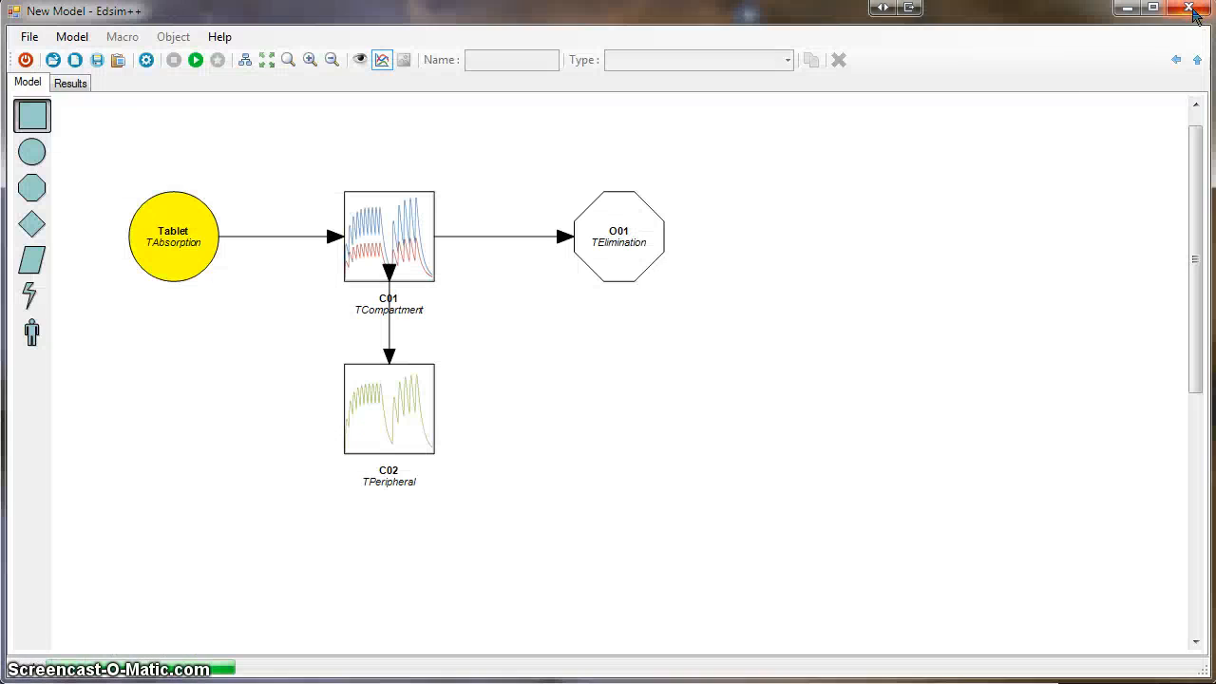
left_click(686, 287)
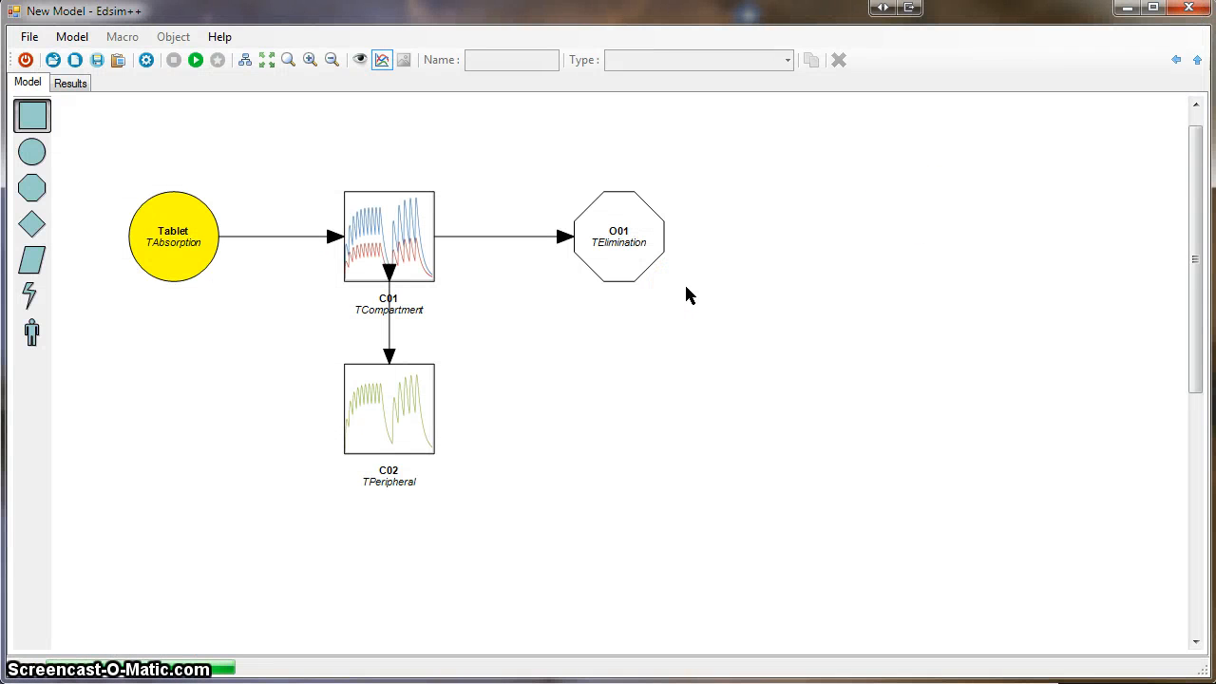
left_click(120, 171)
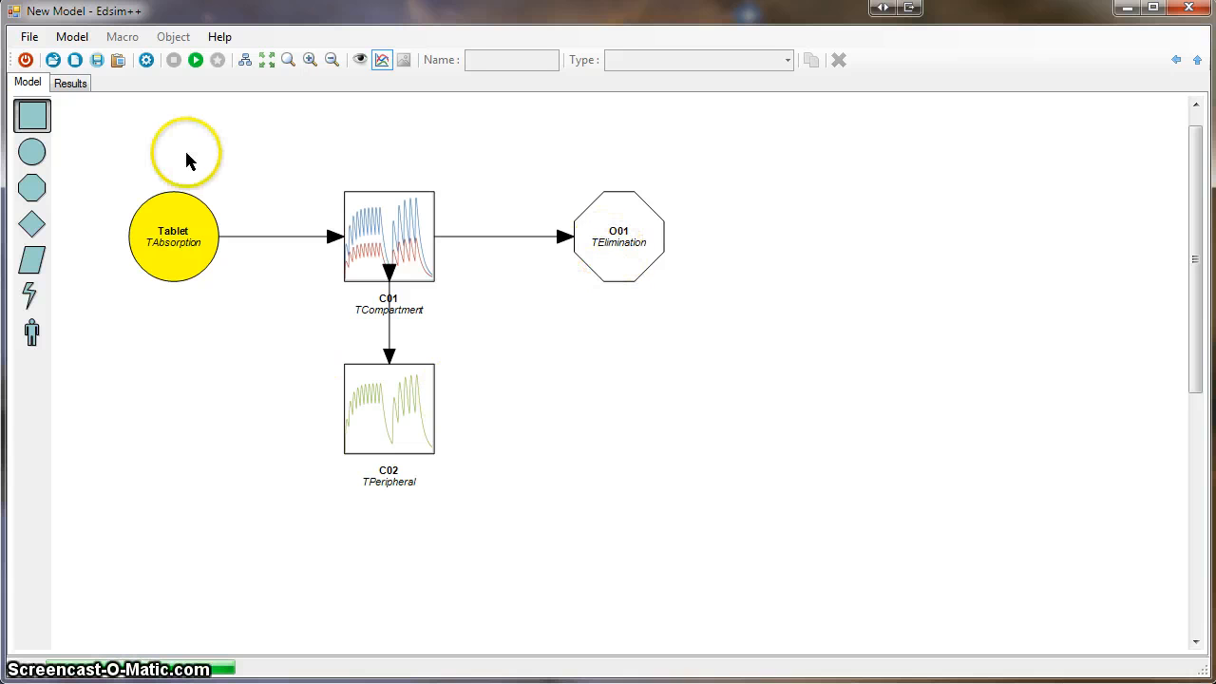
left_click(120, 63)
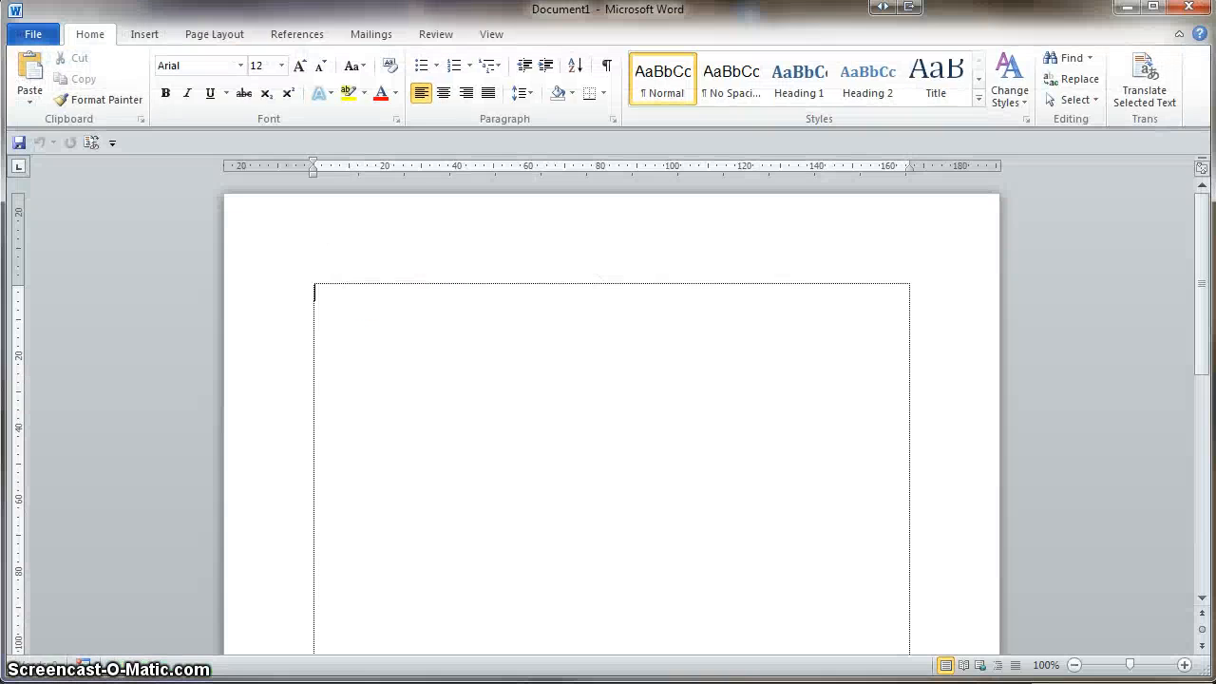
Paste the copied model diagram into the blank Word document as a Bitmap using Paste Special.
left_click(29, 95)
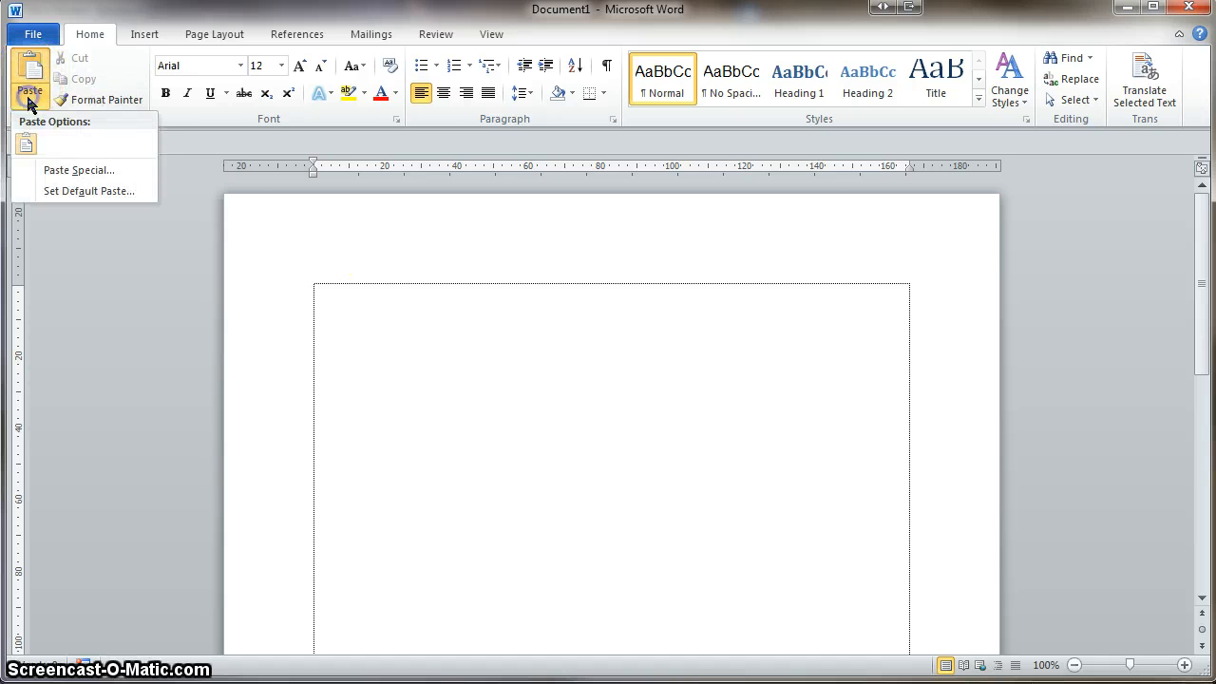
left_click(68, 169)
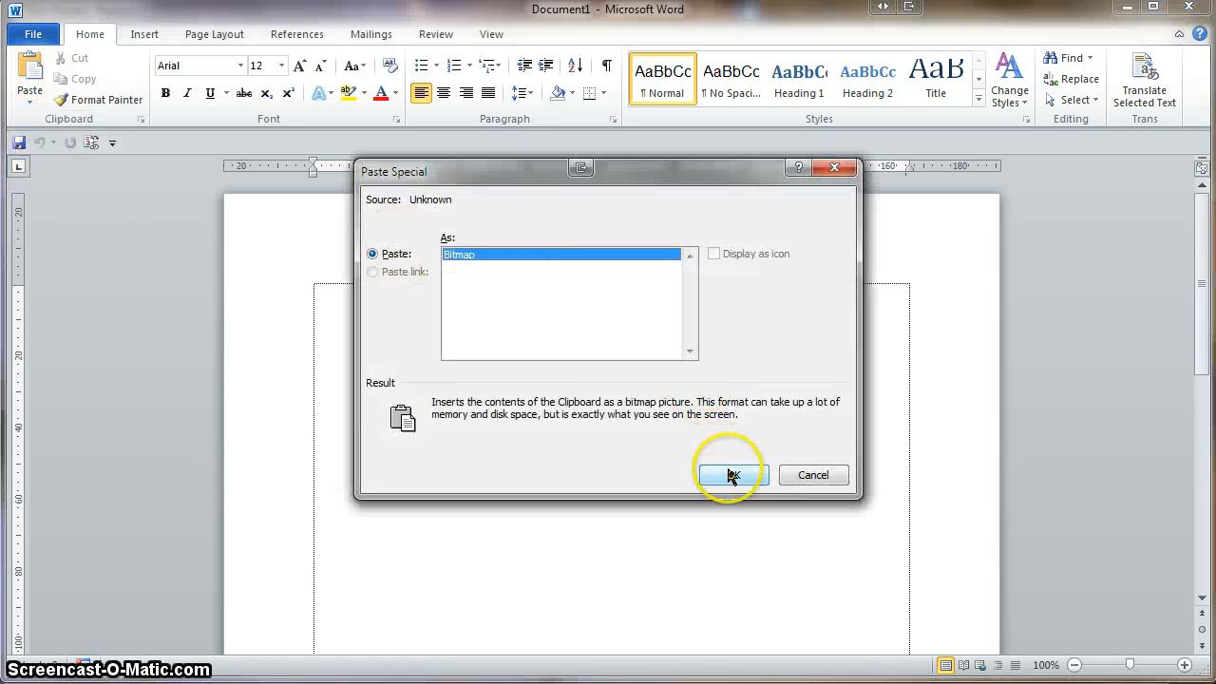
left_click(726, 465)
left_click(586, 406)
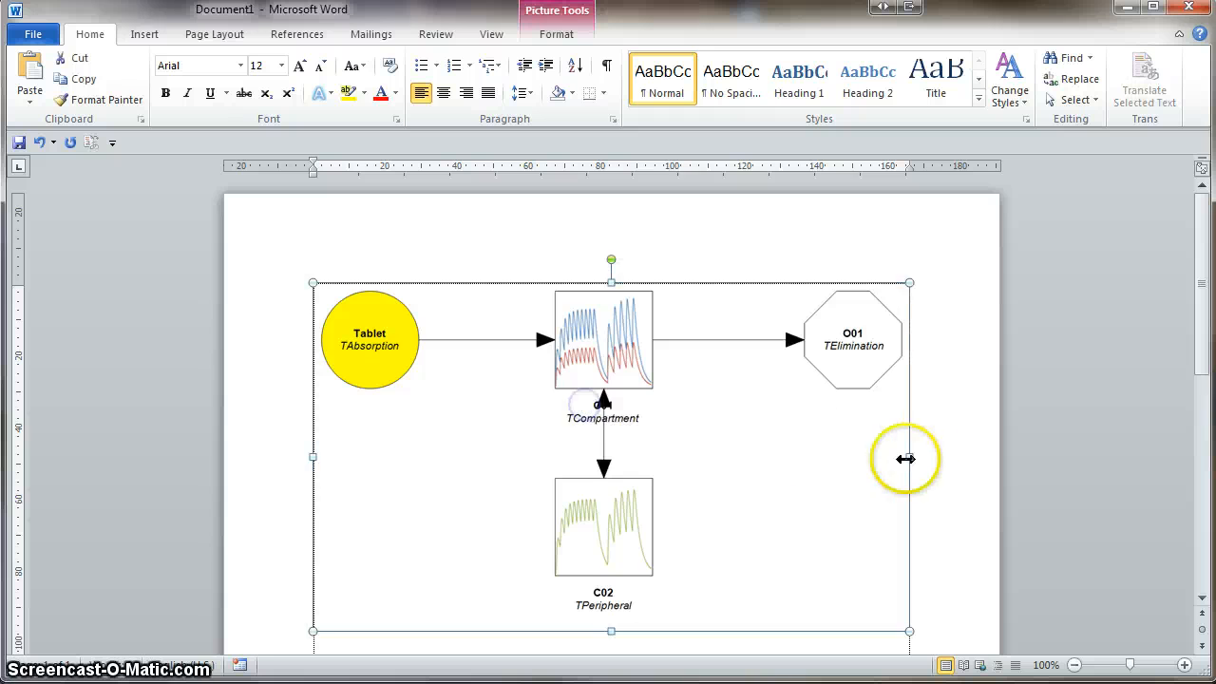
Look over the pasted diagram in Word and close the document to return to Edsim++.
scroll(921, 448, "down", 3)
scroll(919, 448, "up", 3)
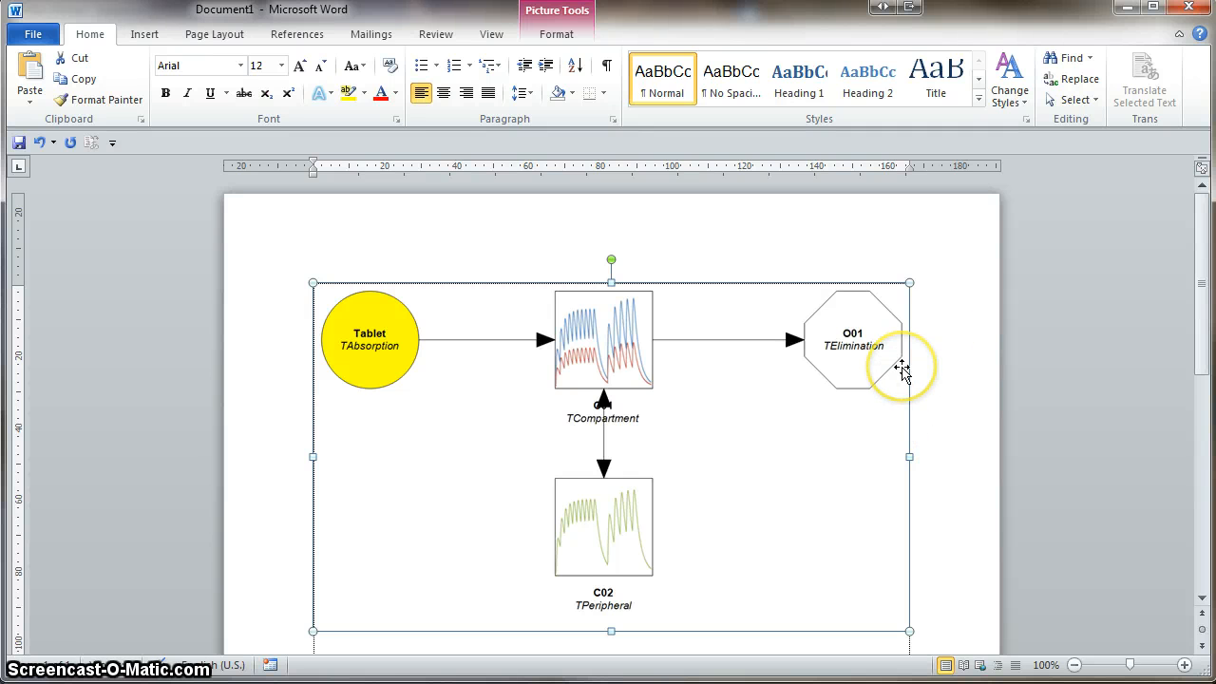
left_click(1191, 11)
left_click(773, 467)
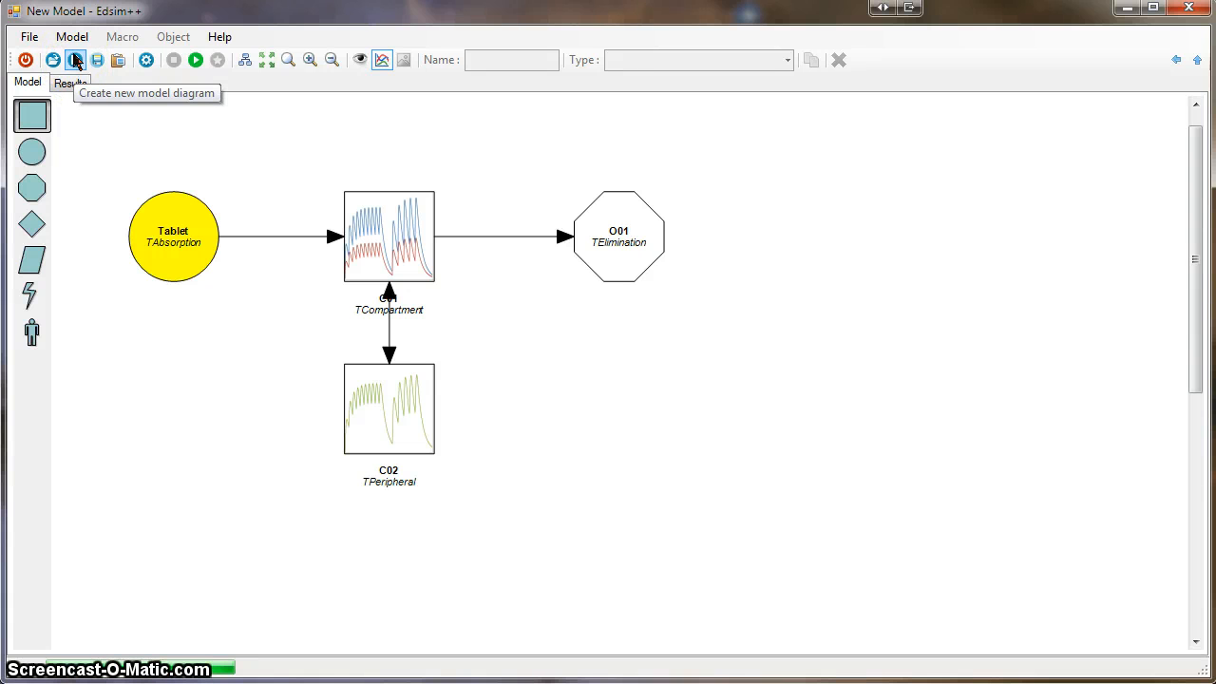
Create a new, empty model diagram in place of the tablet model.
left_click(29, 38)
mouse_move(94, 66)
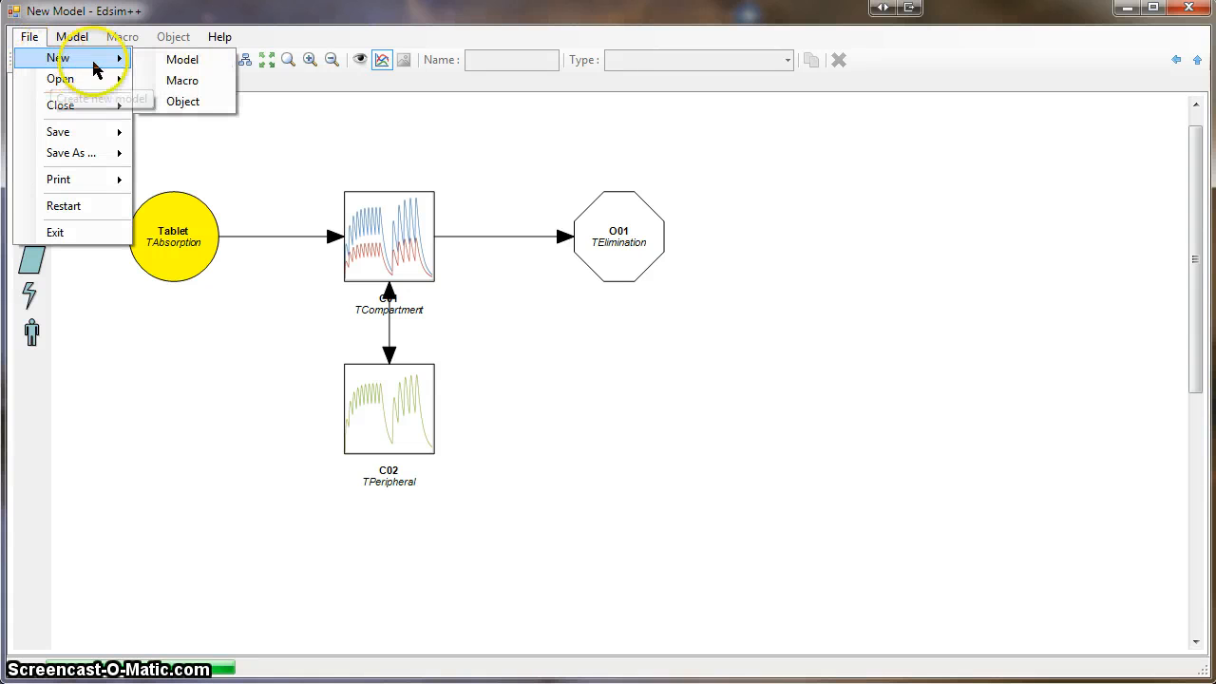
left_click(123, 38)
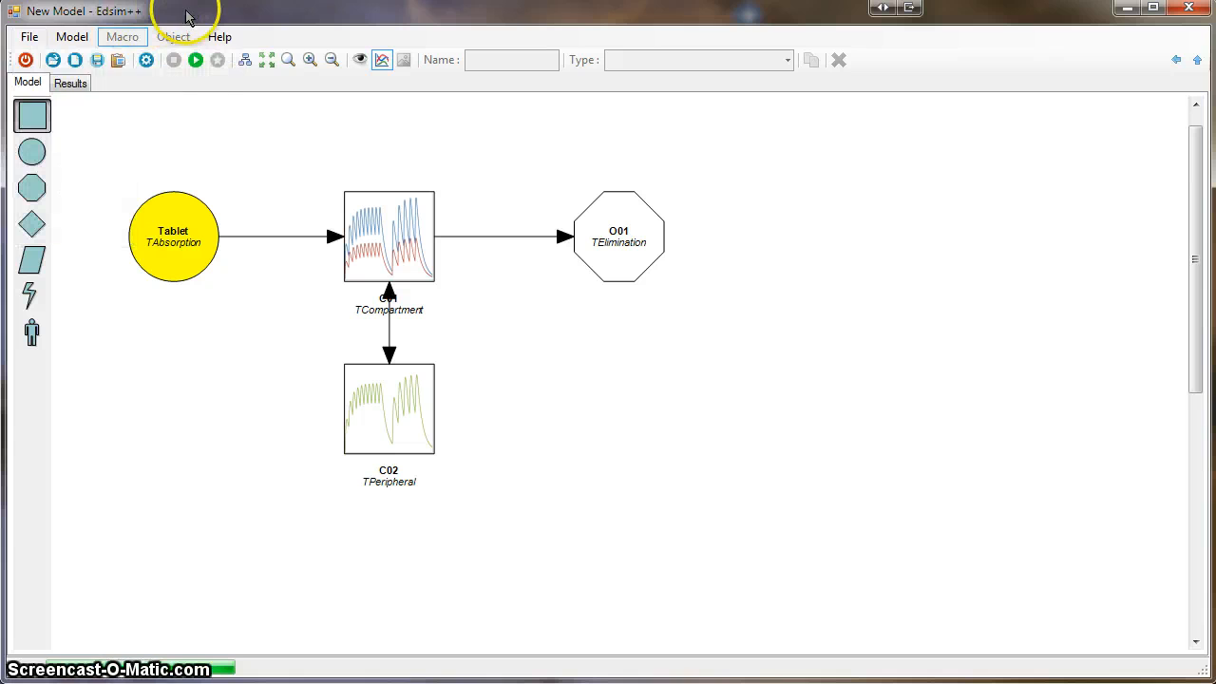
left_click(77, 61)
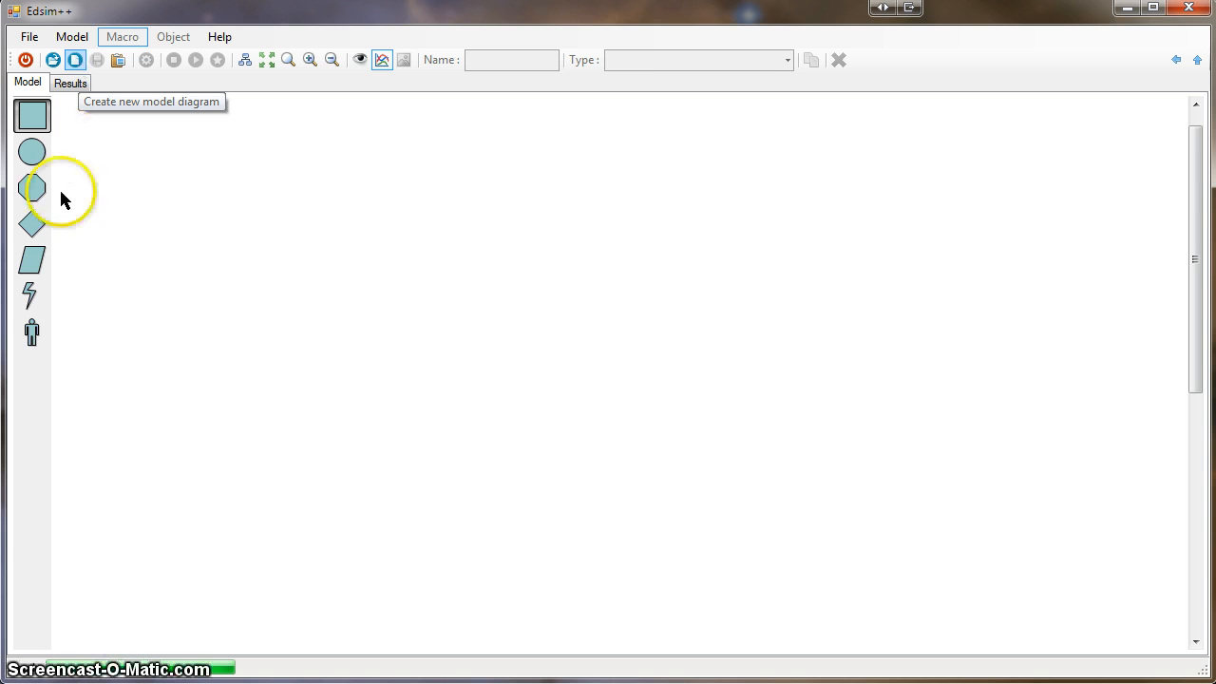
Add a TInjection input, a TCompartment, a TElimination output in a row, and a TPeripheral compartment below the TCompartment.
left_click_drag(33, 154, 203, 198)
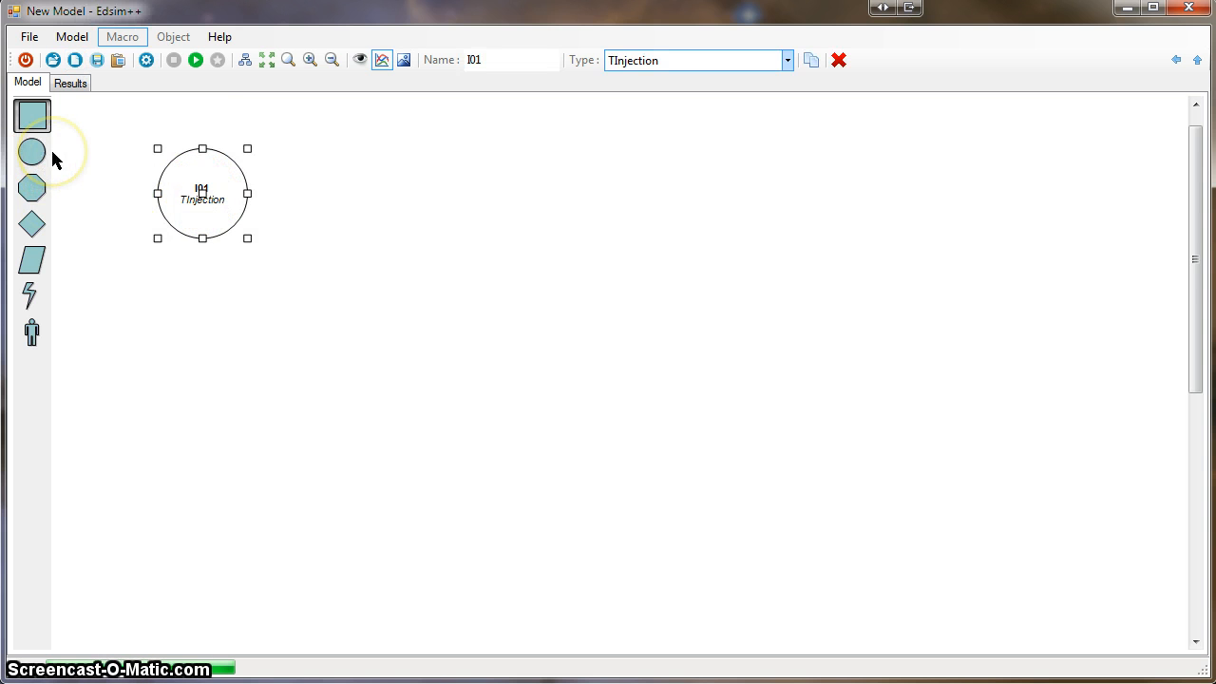
left_click_drag(32, 117, 418, 196)
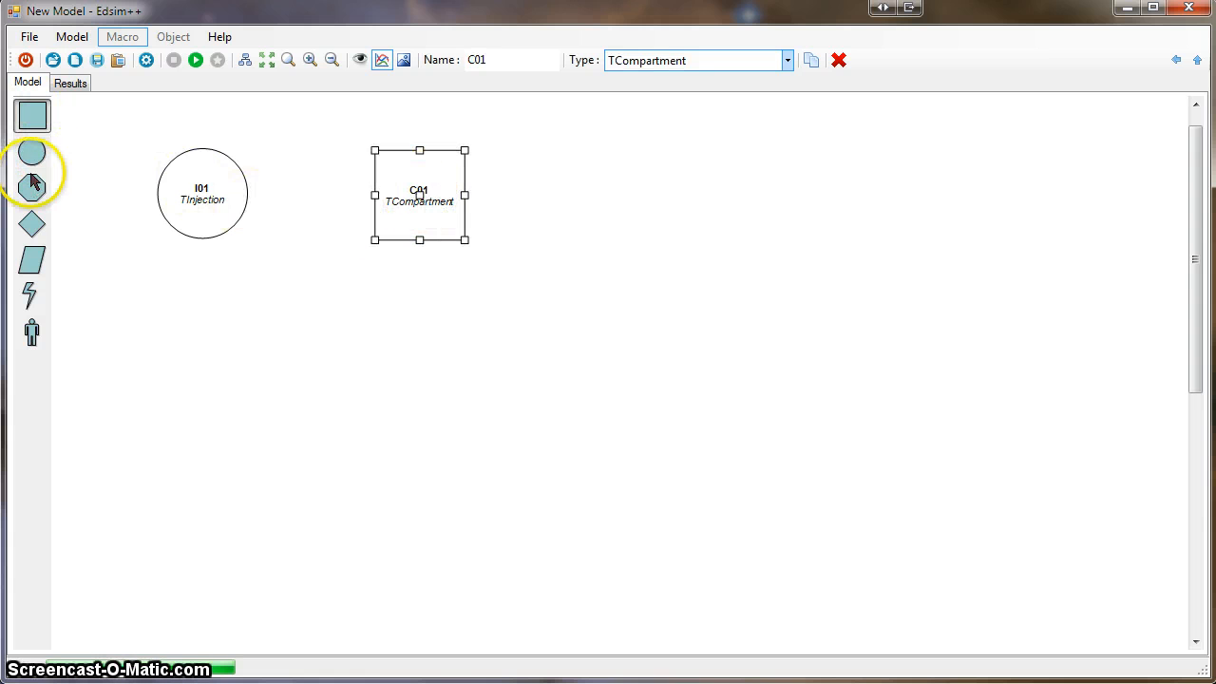
left_click_drag(32, 184, 635, 217)
left_click(640, 203)
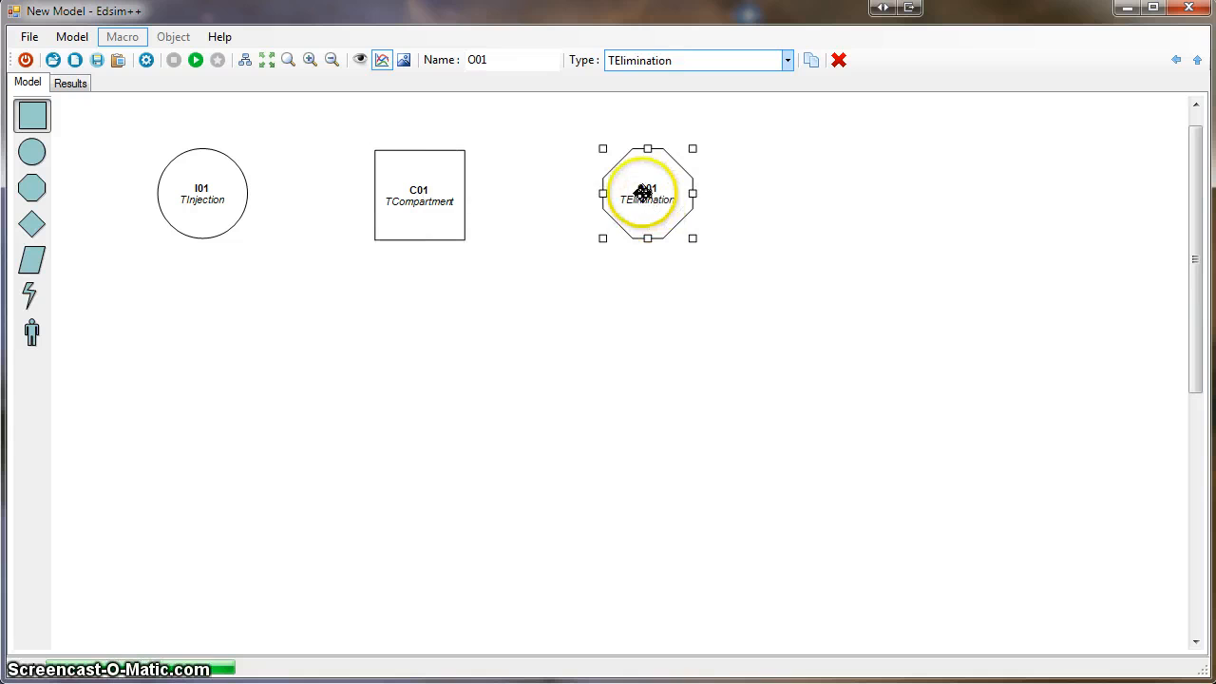
left_click(424, 340)
Link I01 to C01, C01 to O01 and C01 to C02, and move C02 slightly lower under C01.
left_click_drag(236, 209, 639, 201)
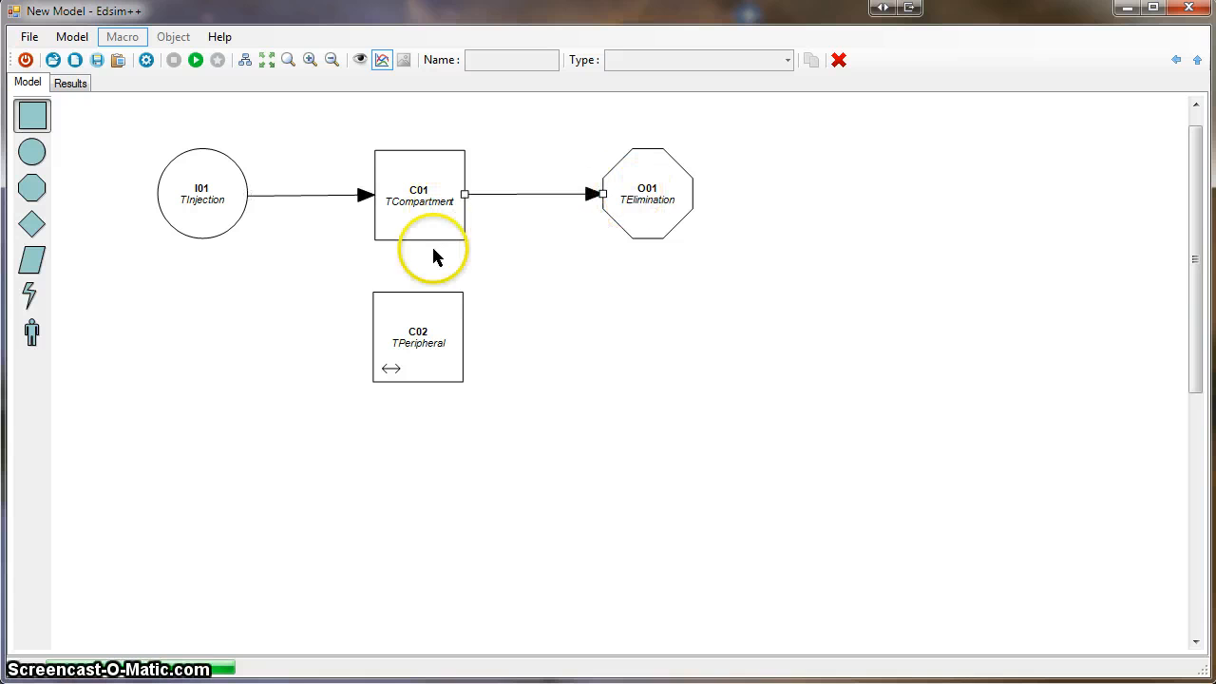
left_click_drag(420, 219, 421, 328)
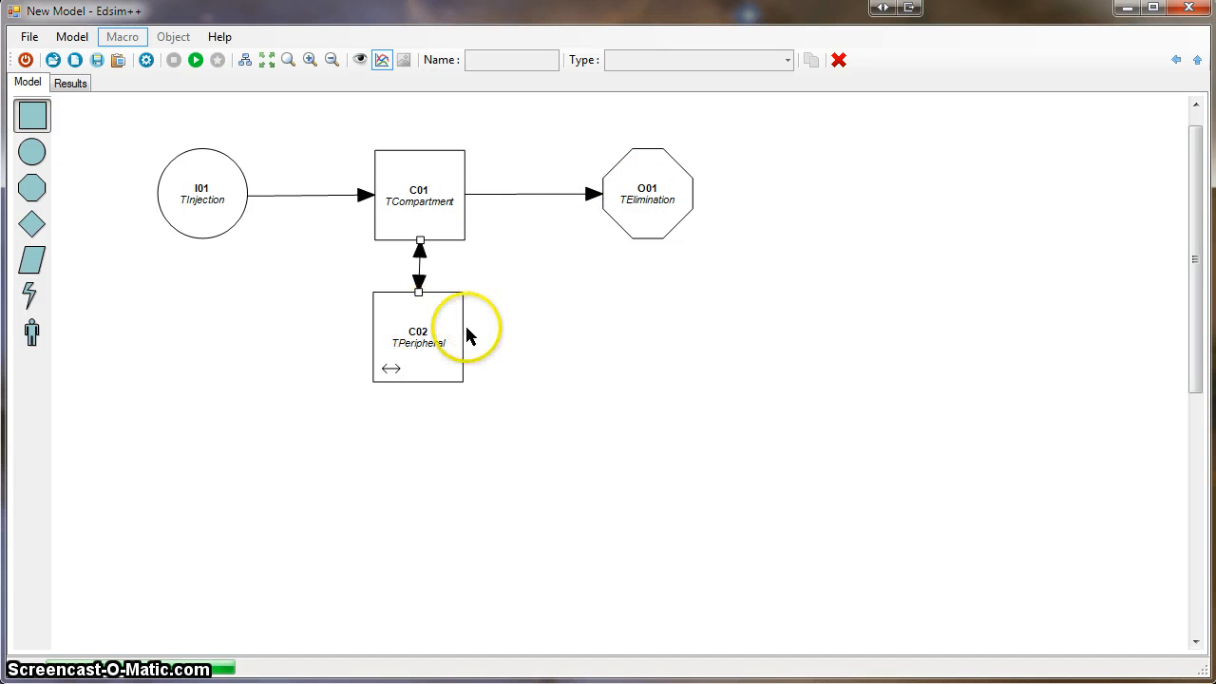
left_click(425, 346)
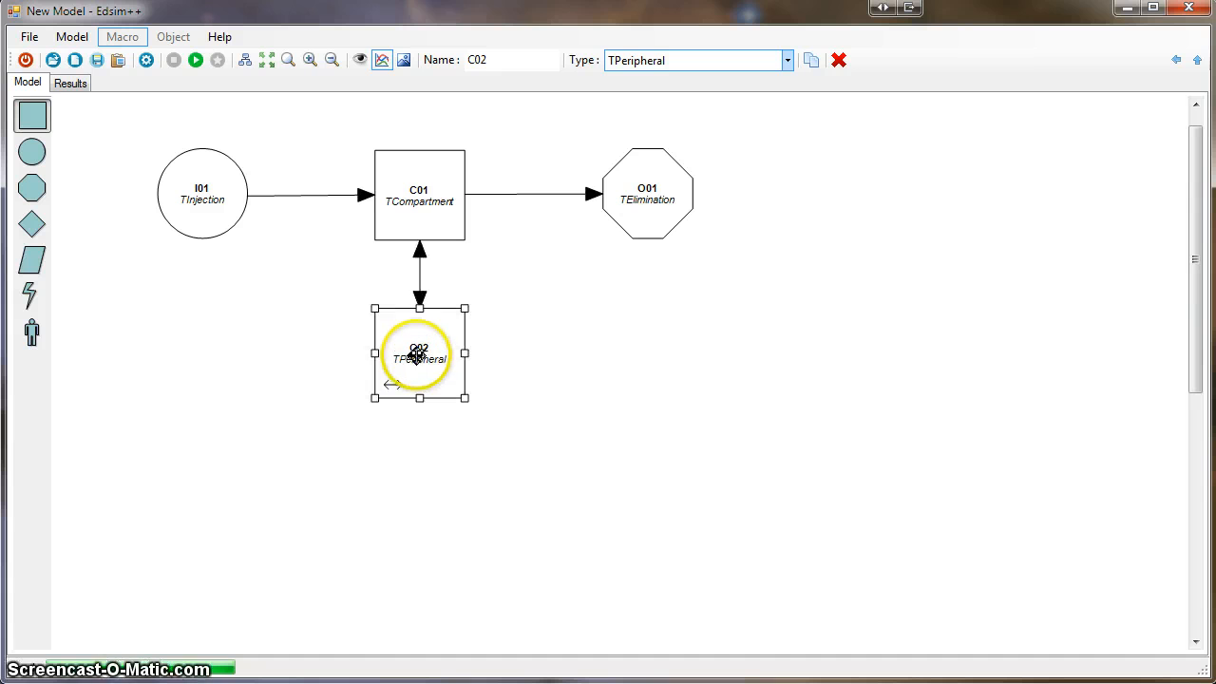
left_click_drag(415, 350, 417, 366)
Simulate the model with and without the in-diagram plots, leaving the plots shown inside the compartments.
left_click(196, 60)
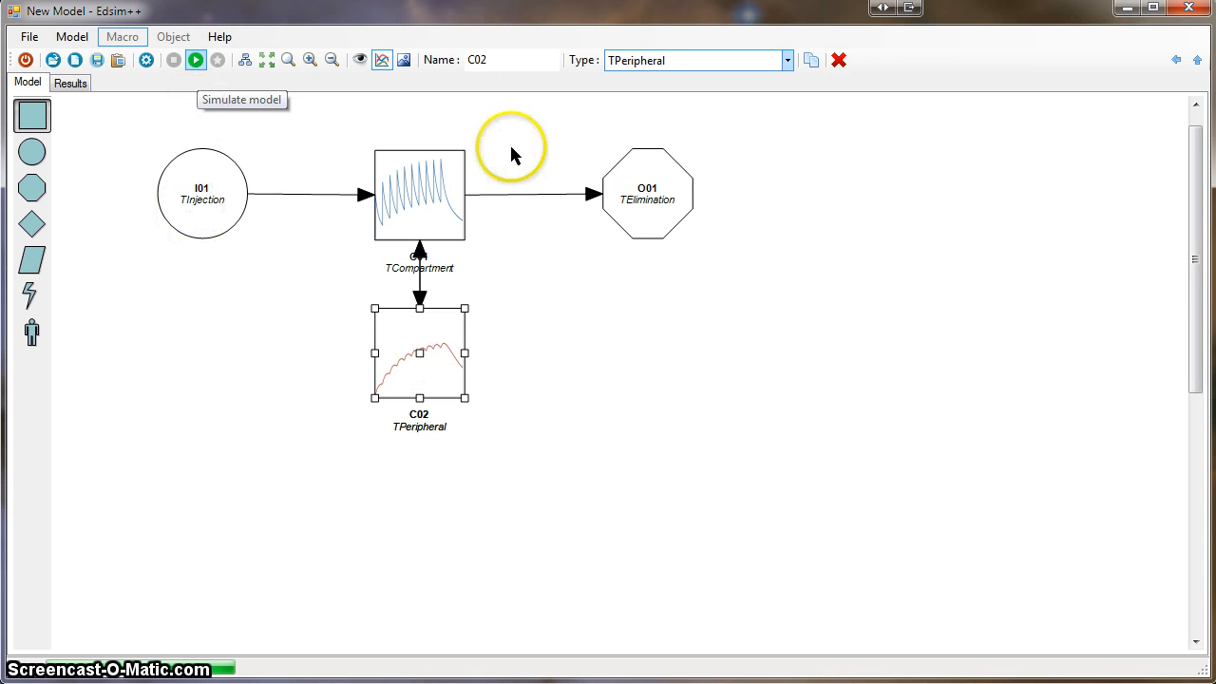
left_click(382, 60)
left_click(195, 60)
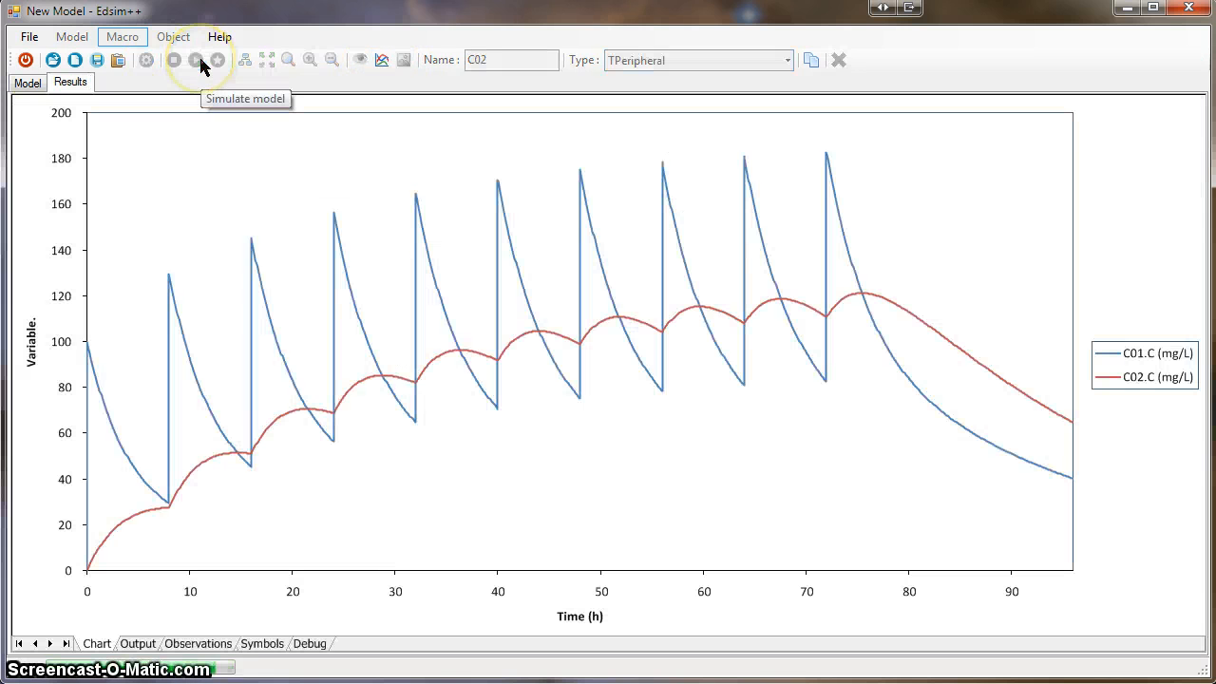
left_click(27, 84)
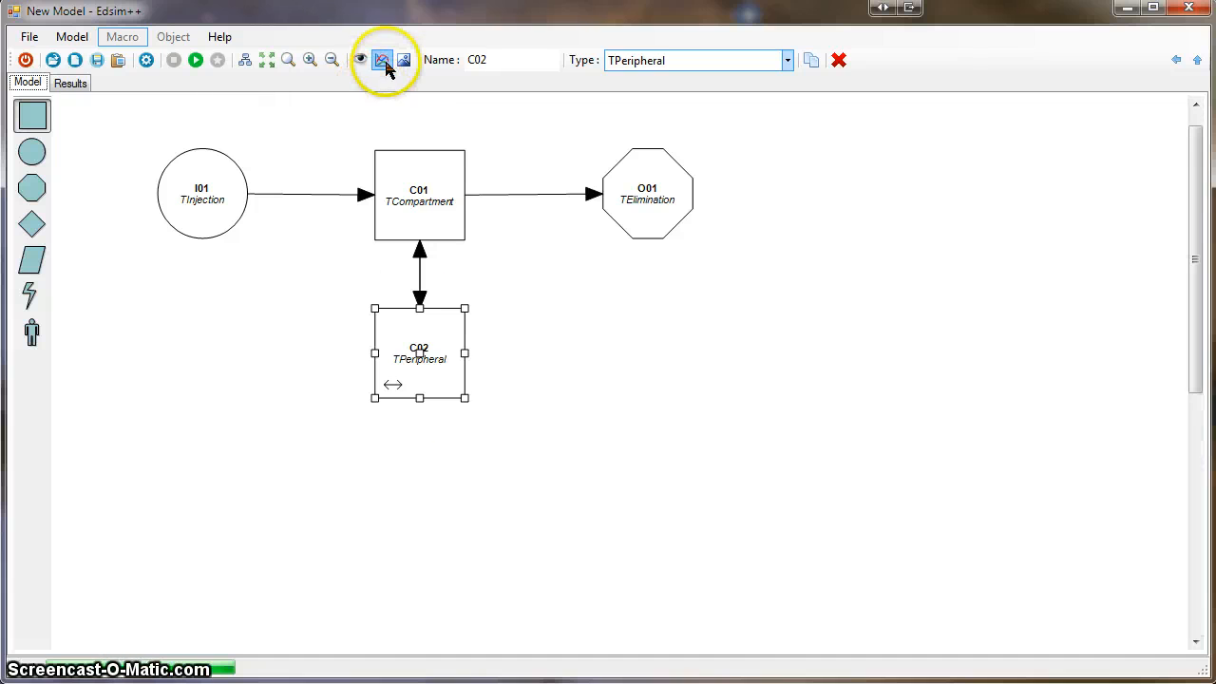
left_click(382, 60)
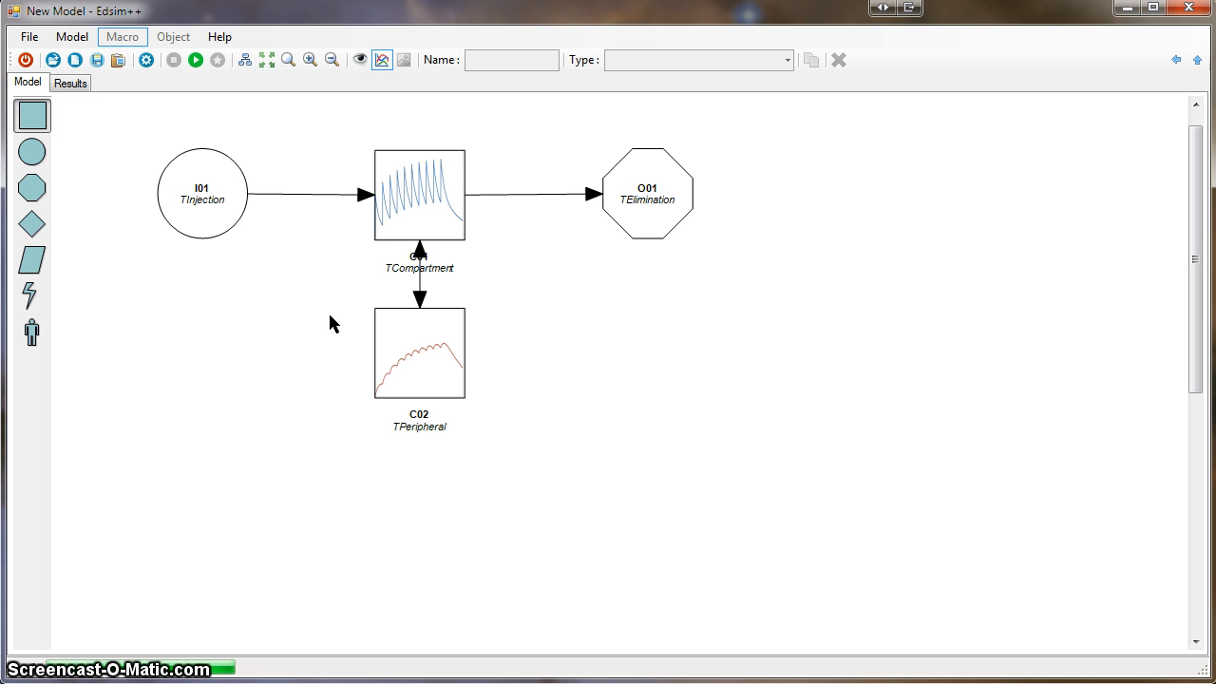
Examine the result chart and the Symbols table of the injection model, and return to the model diagram.
left_click(78, 84)
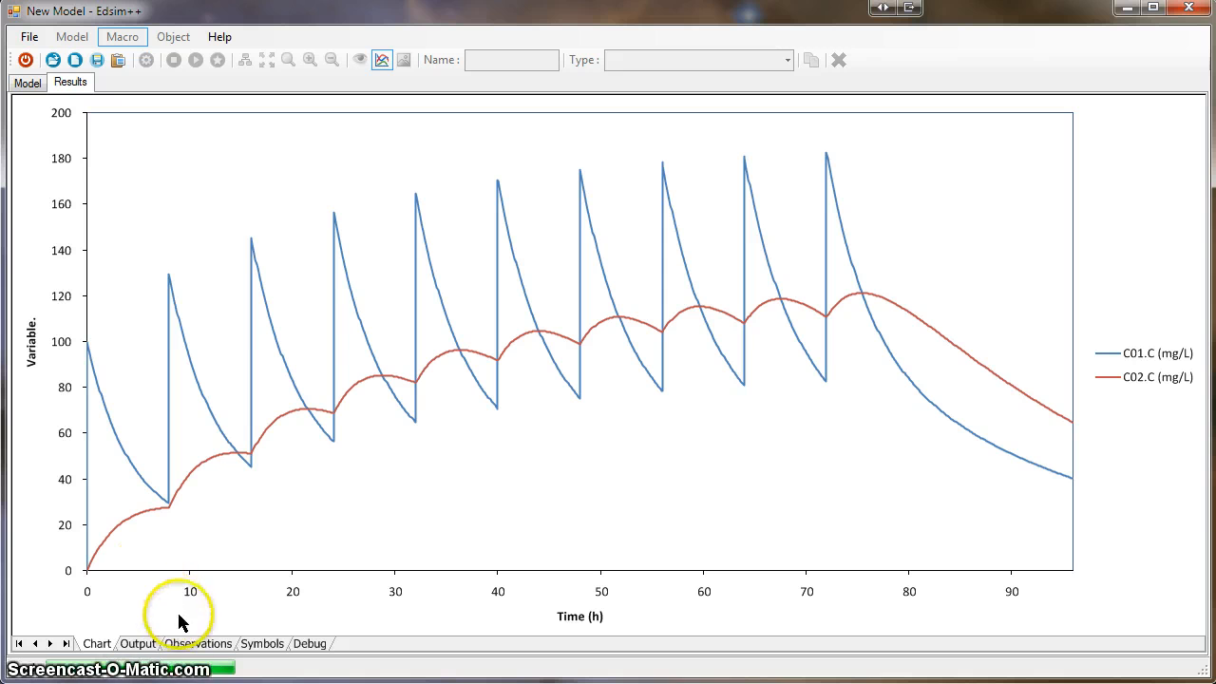
left_click(260, 644)
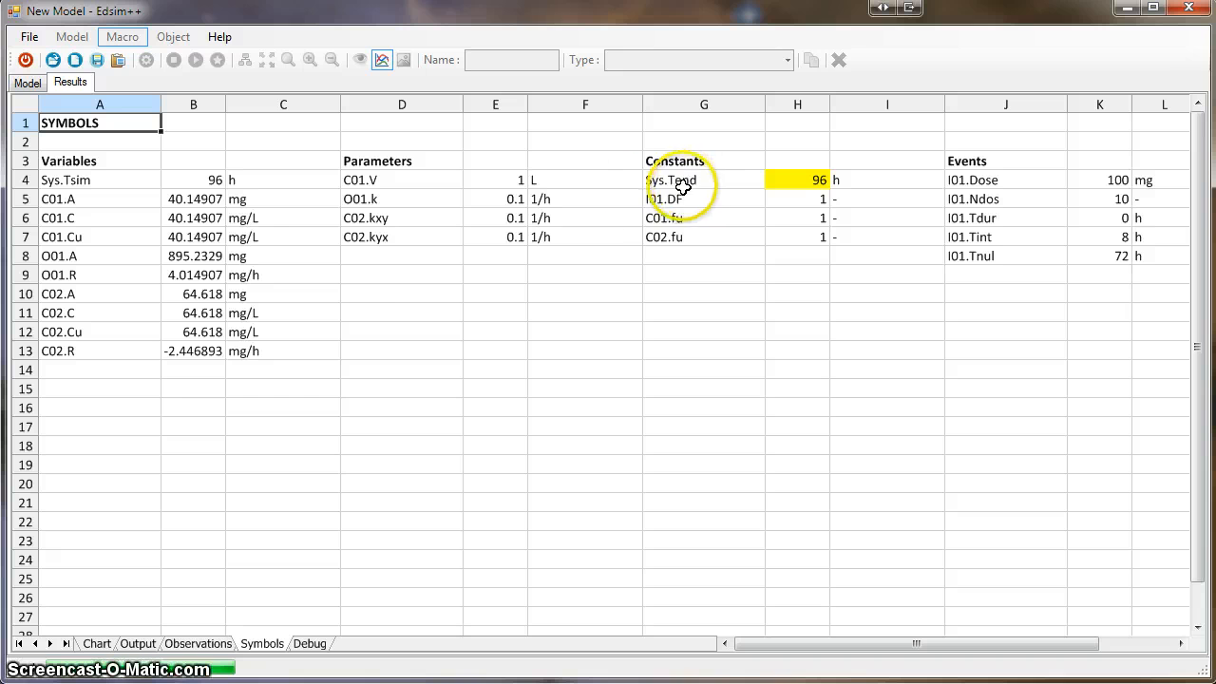
left_click(95, 648)
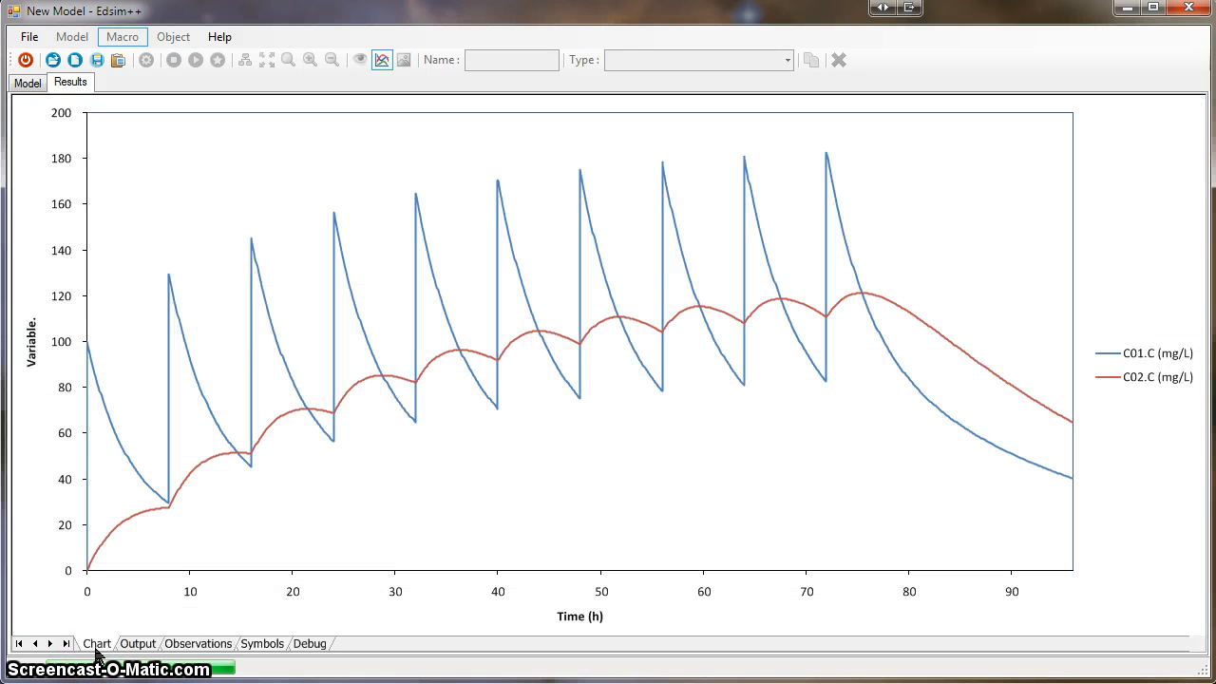
left_click(31, 84)
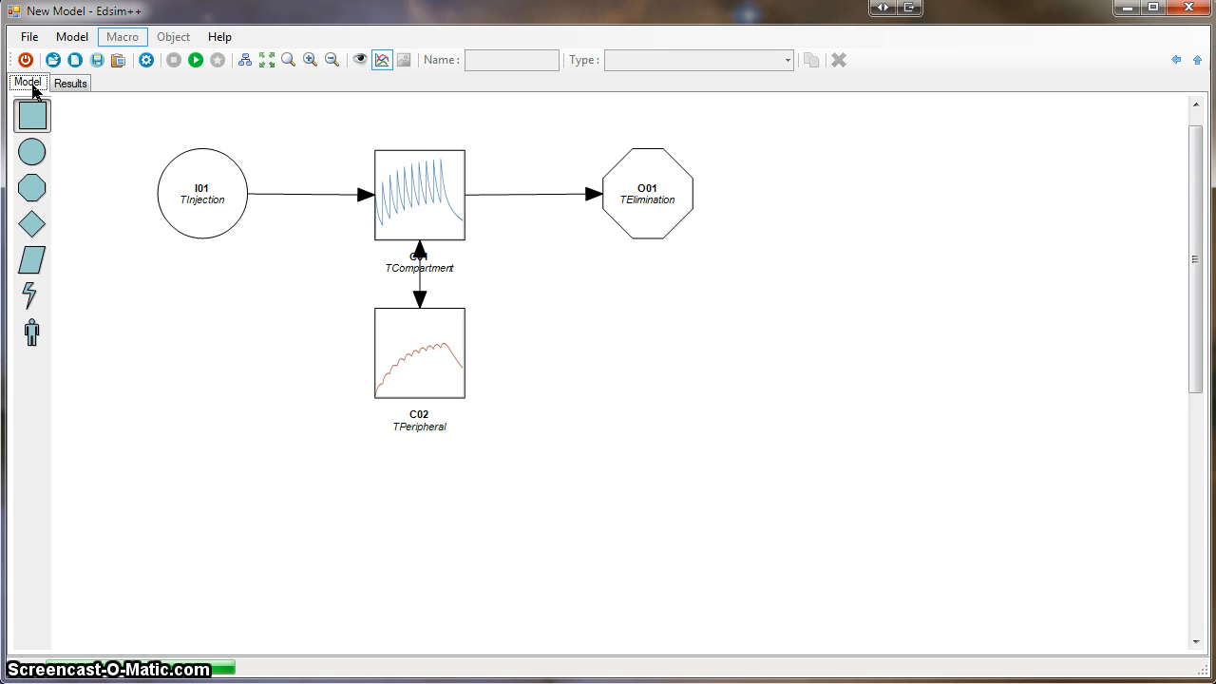
left_click(102, 166)
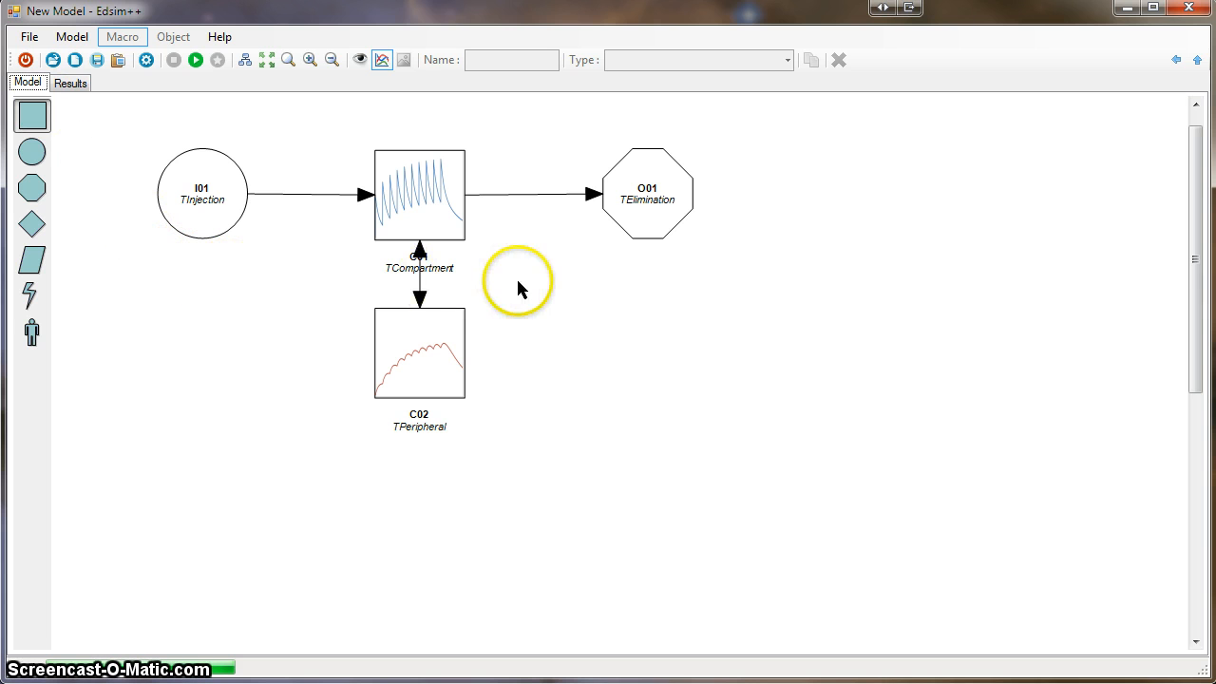
Set the elimination parameter O01.k to 0.2 1/h and simulate the model again.
left_click(647, 233)
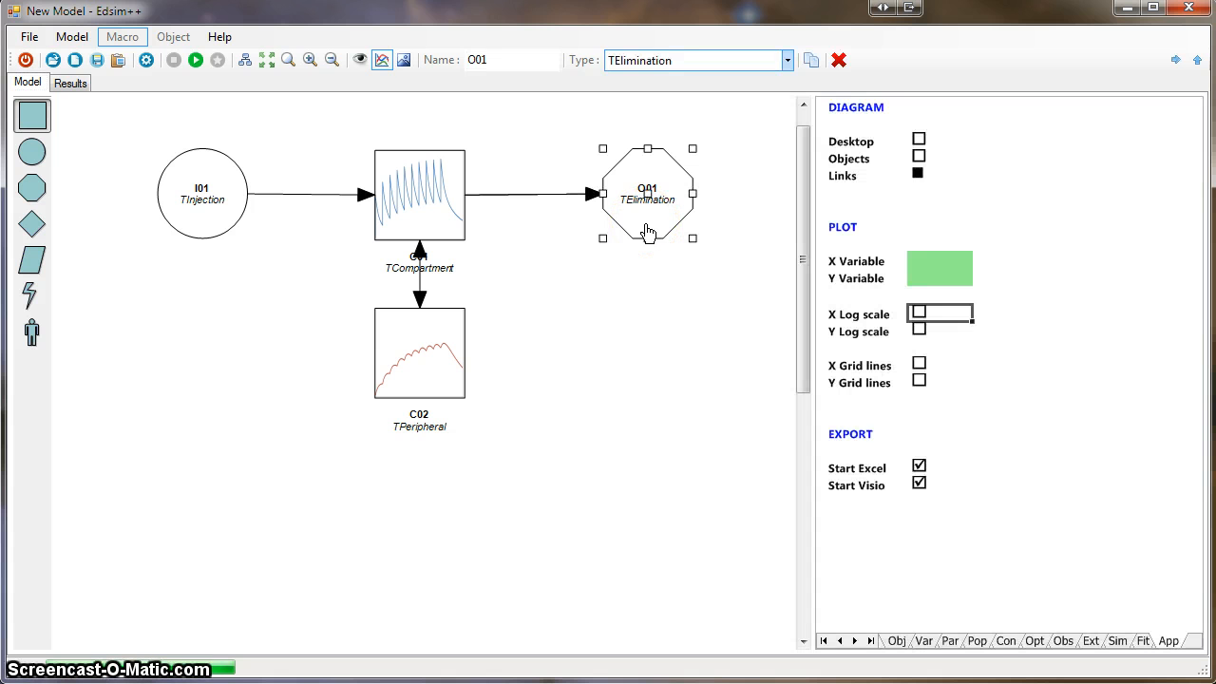
left_click(950, 642)
left_click(945, 158)
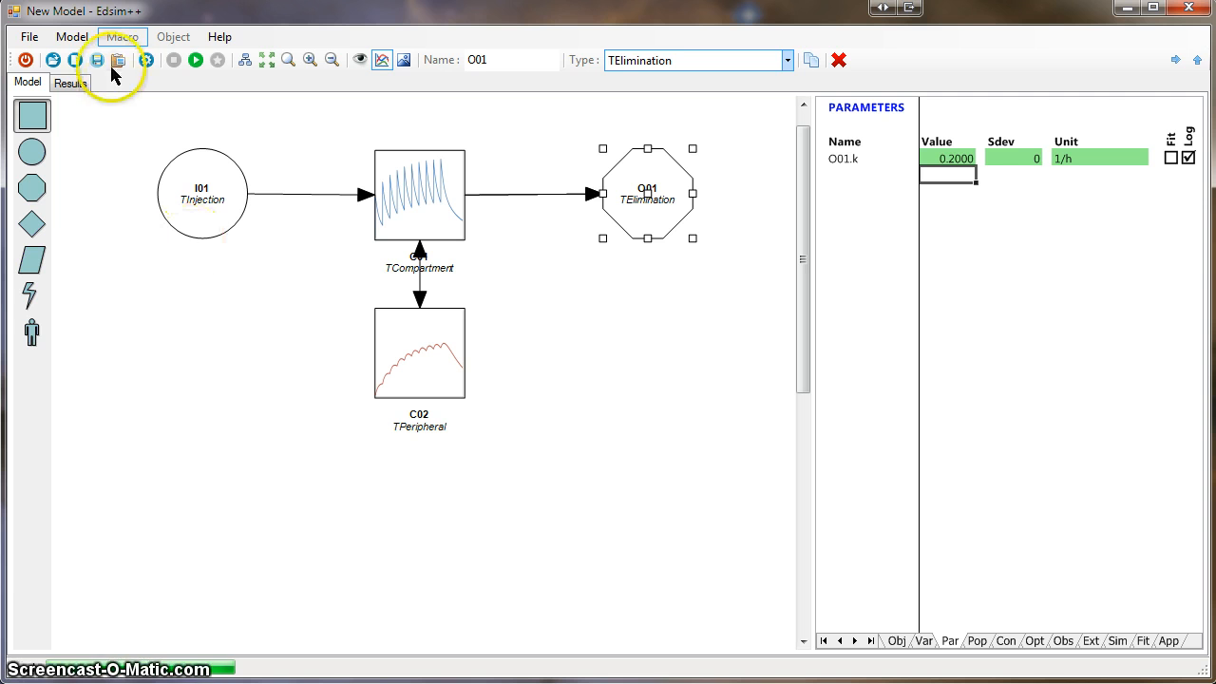
left_click(195, 61)
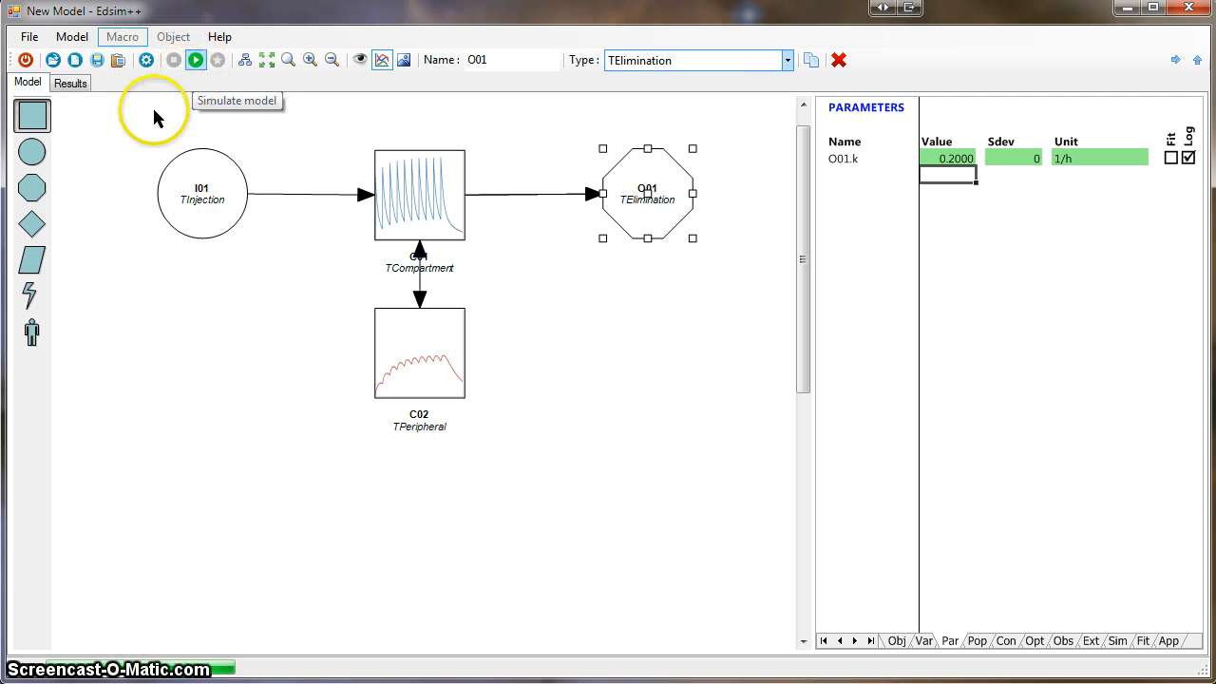
Review the updated concentration chart and the changed parameter in the Symbols table, and return to the model diagram.
left_click(71, 83)
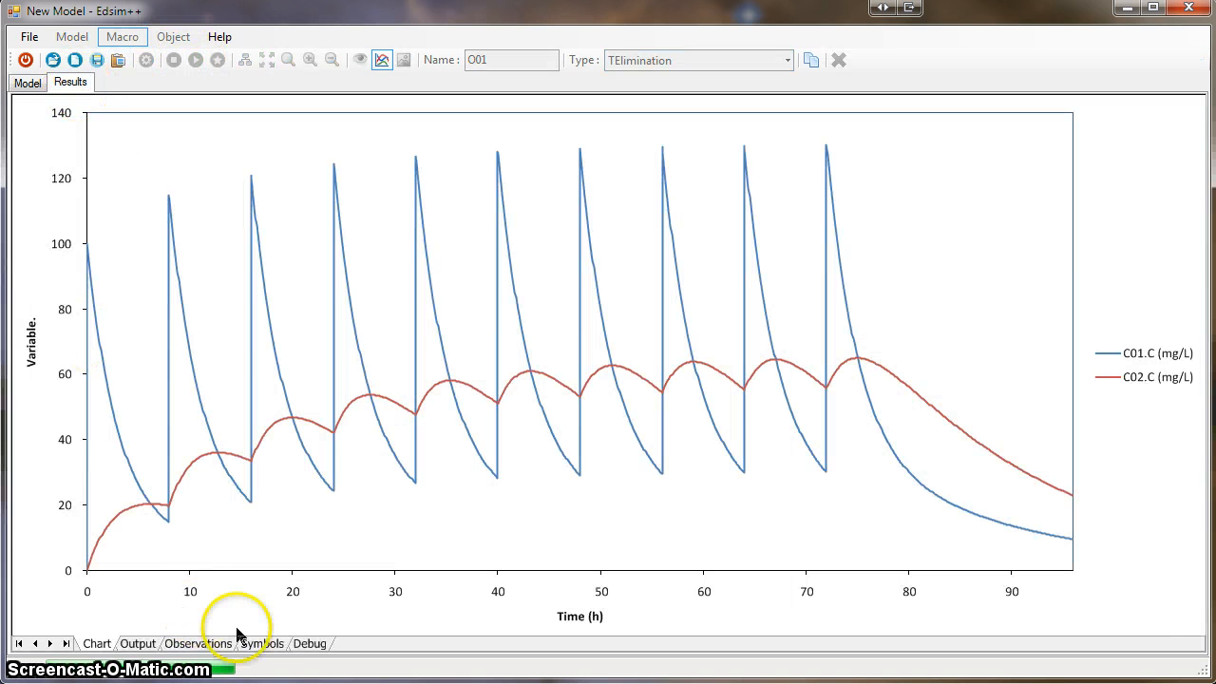
left_click(262, 643)
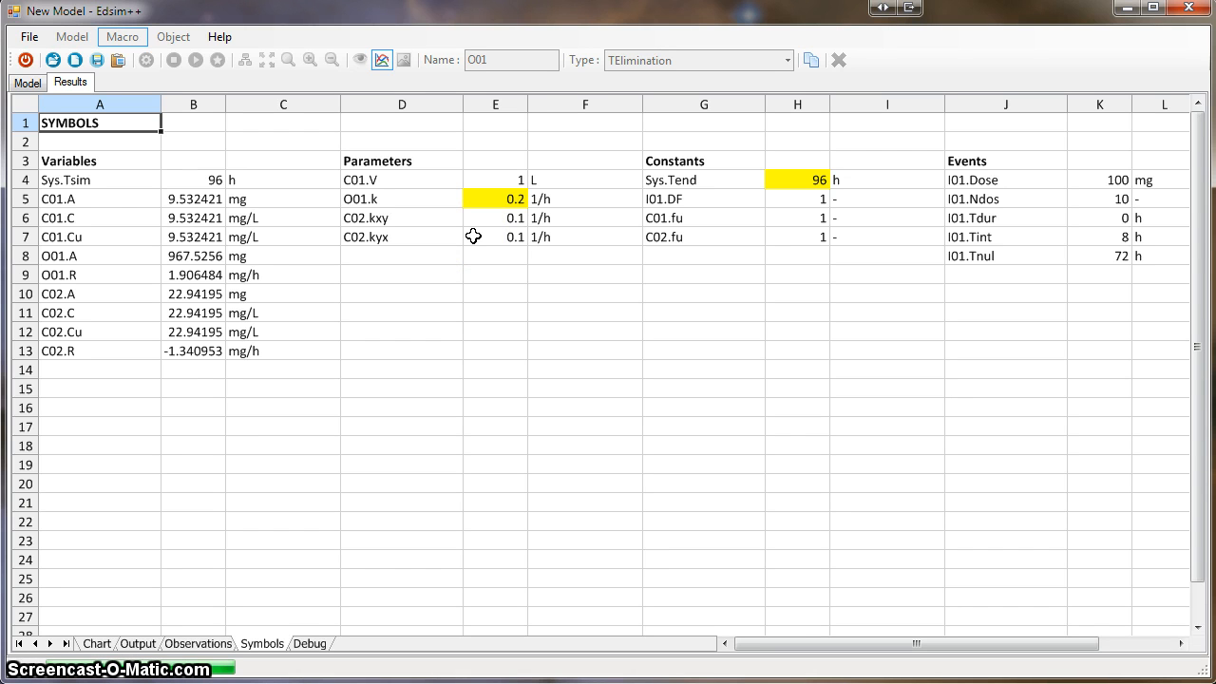
left_click(27, 83)
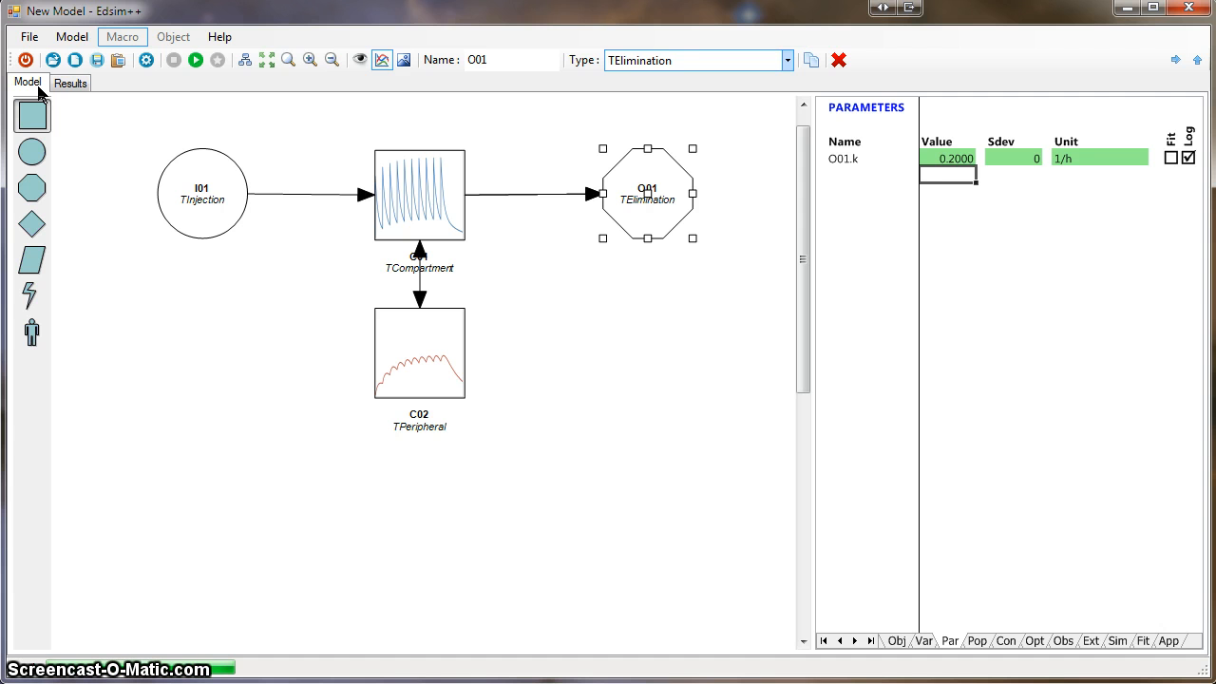
Duplicate the complete injection model, including both compartments and the elimination, within the same diagram.
left_click(672, 304)
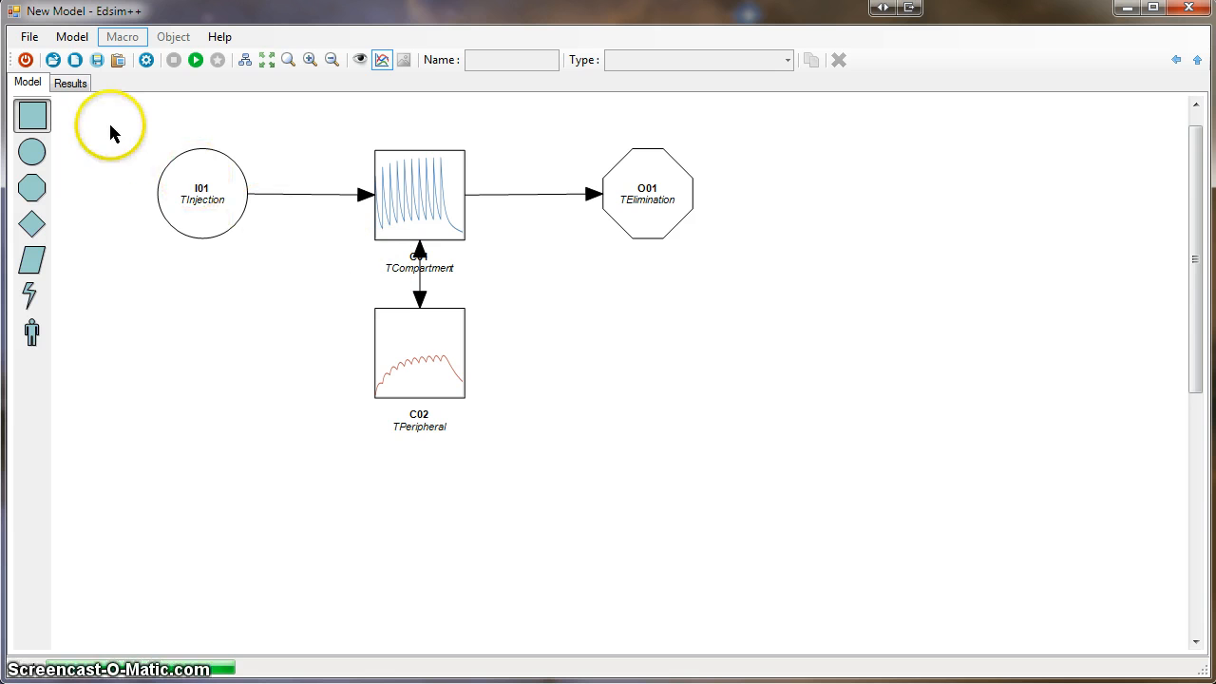
left_click_drag(108, 124, 794, 481)
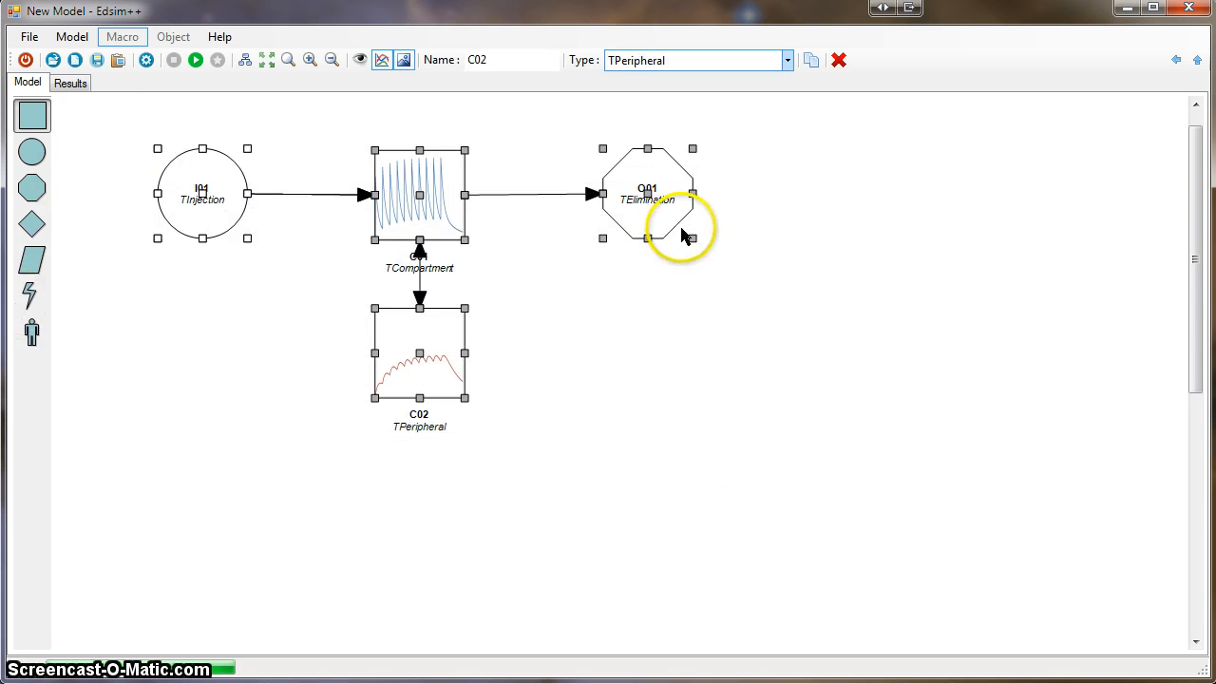
left_click(811, 60)
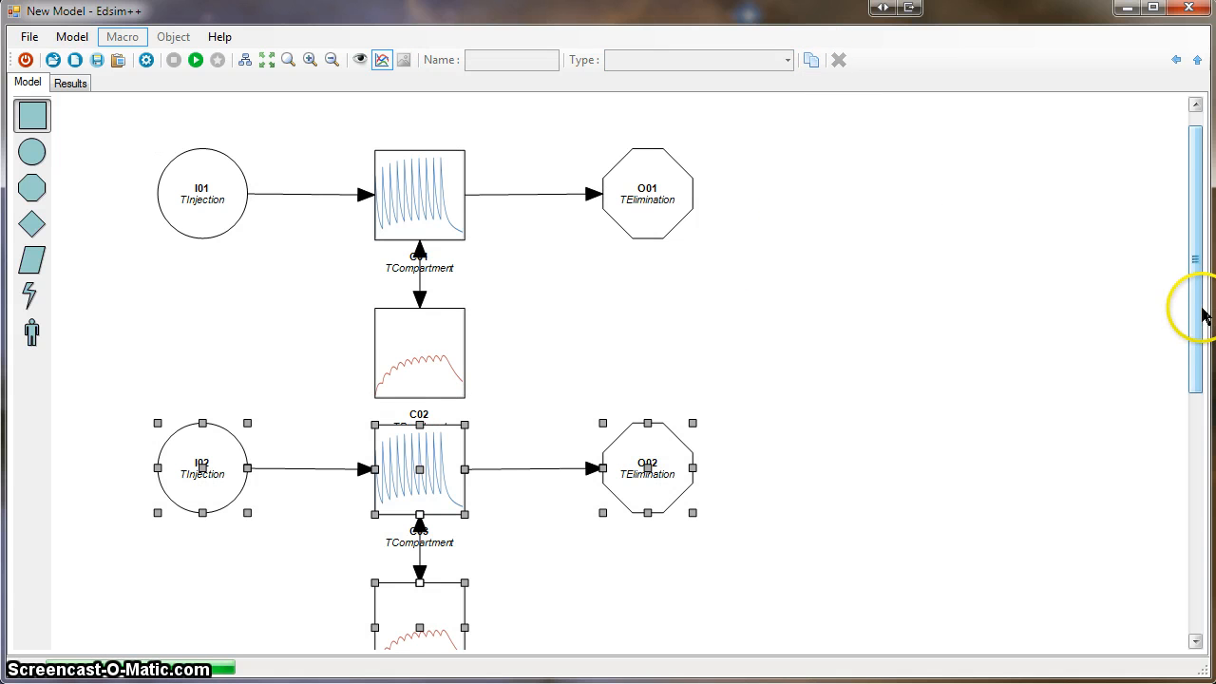
left_click_drag(1204, 331, 1203, 358)
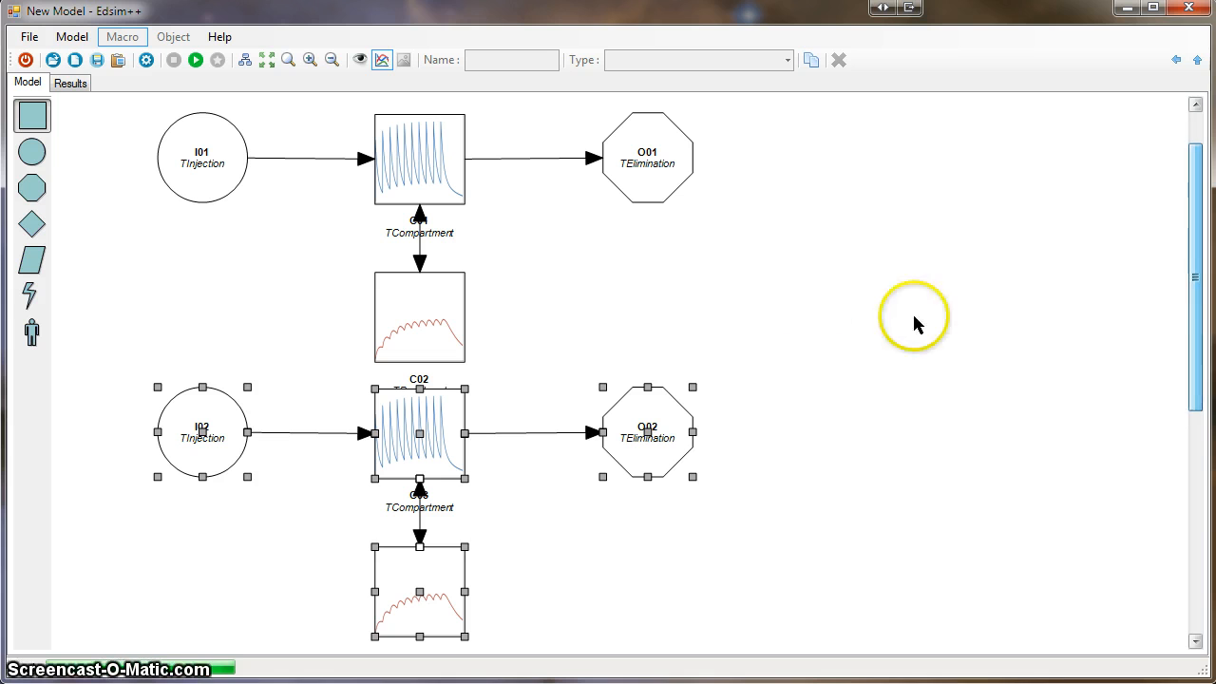
left_click(813, 302)
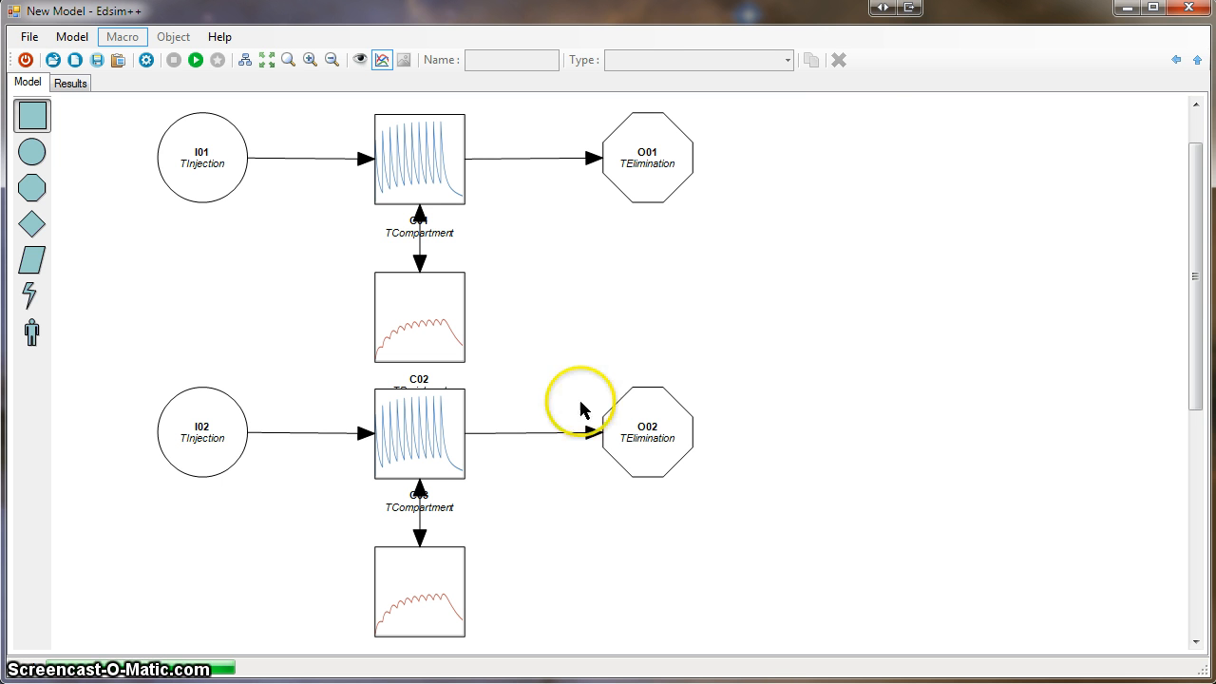
Set the duplicated injection I02 to a 200 mg dose, a 16 h dosing interval and 5 doses.
left_click(213, 450)
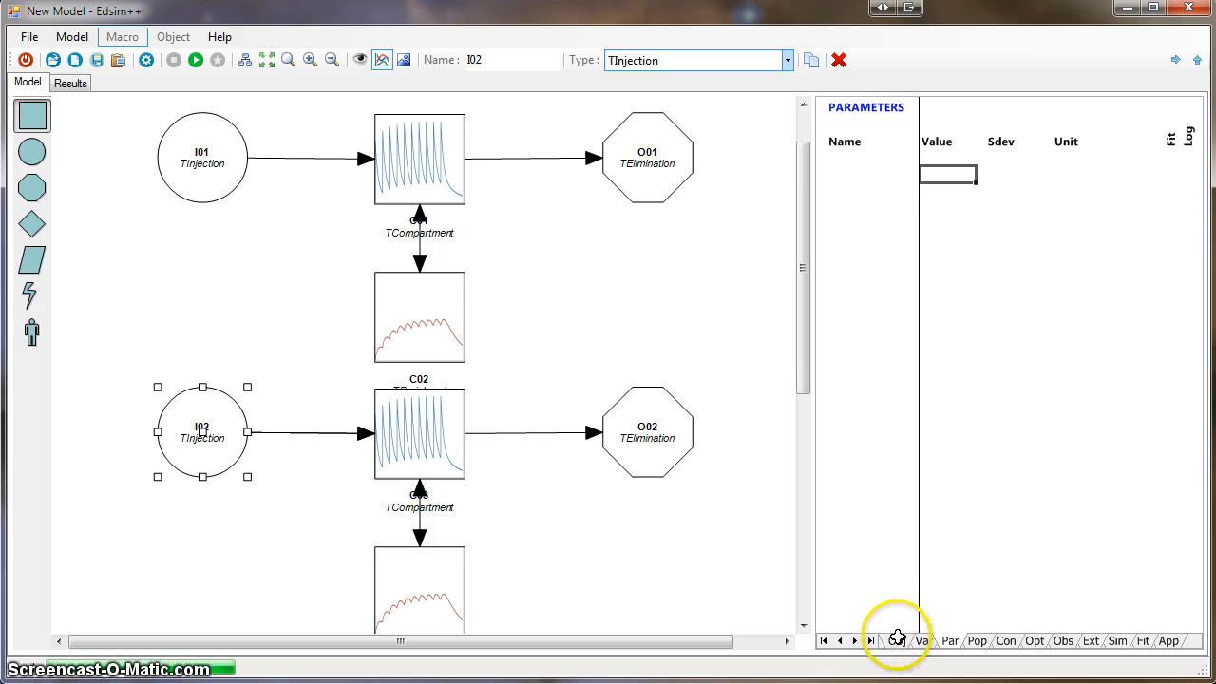
left_click(897, 640)
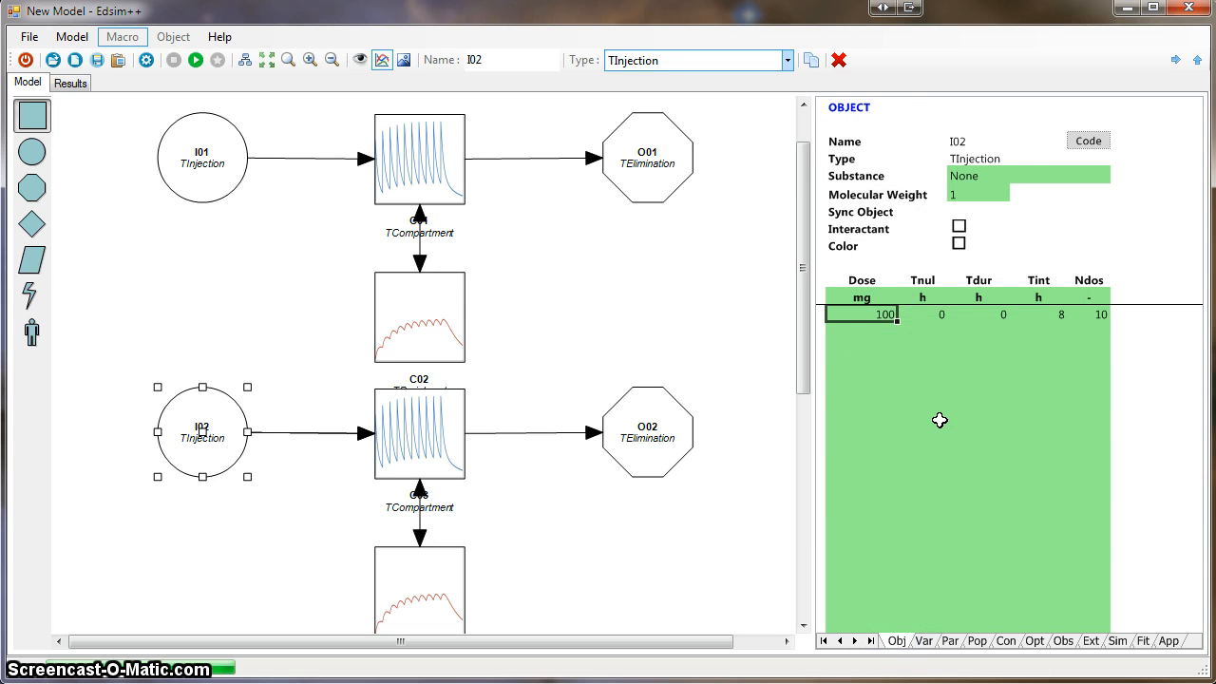
key("BackSpace")
type("2")
key("Left")
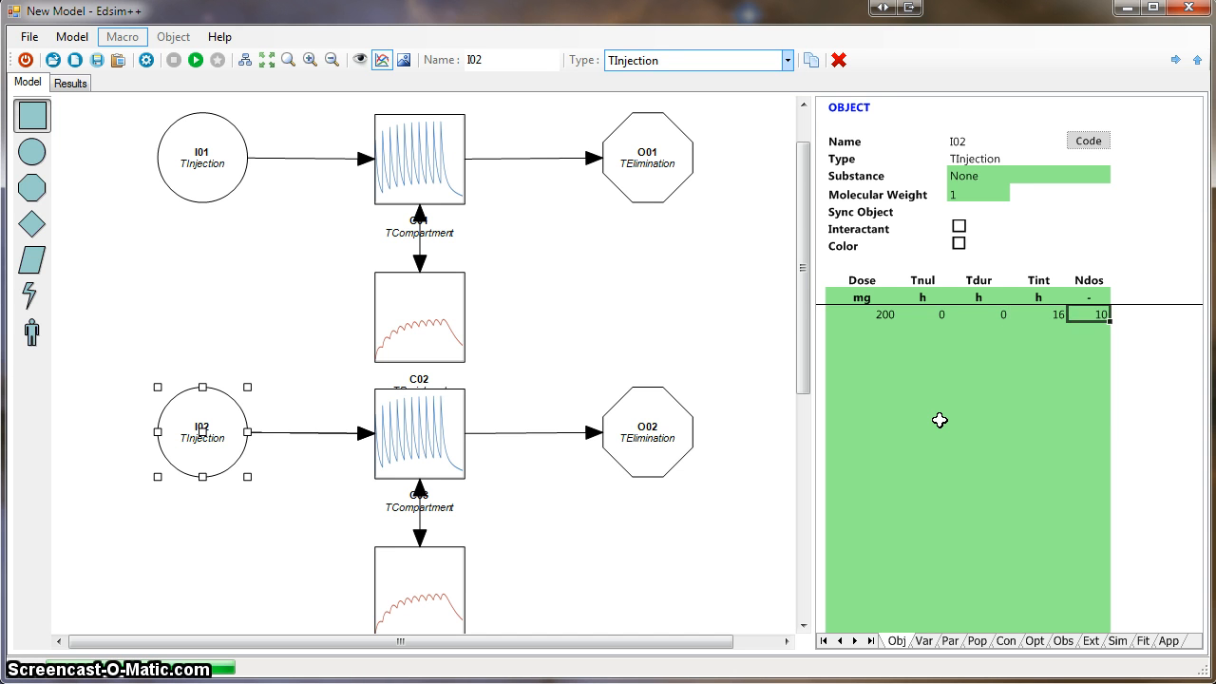
type("5")
key("Return")
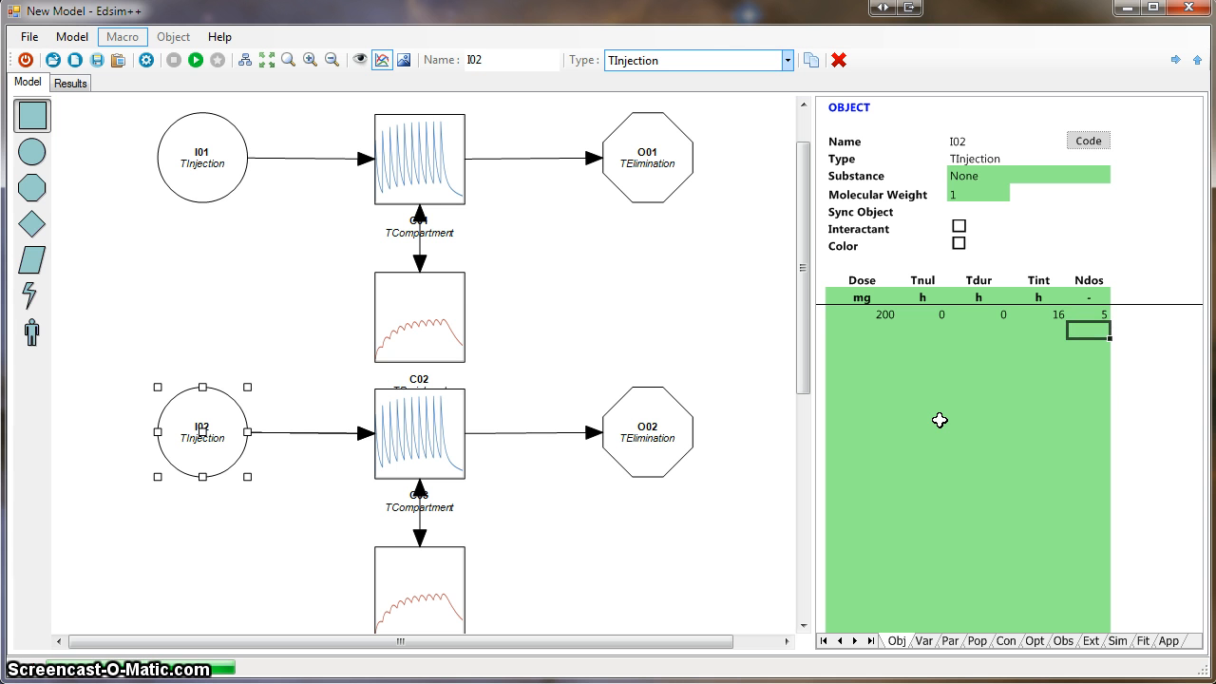
Simulate both dosing regimens, compare their concentration curves in the result chart, and return to the model diagram.
left_click(202, 69)
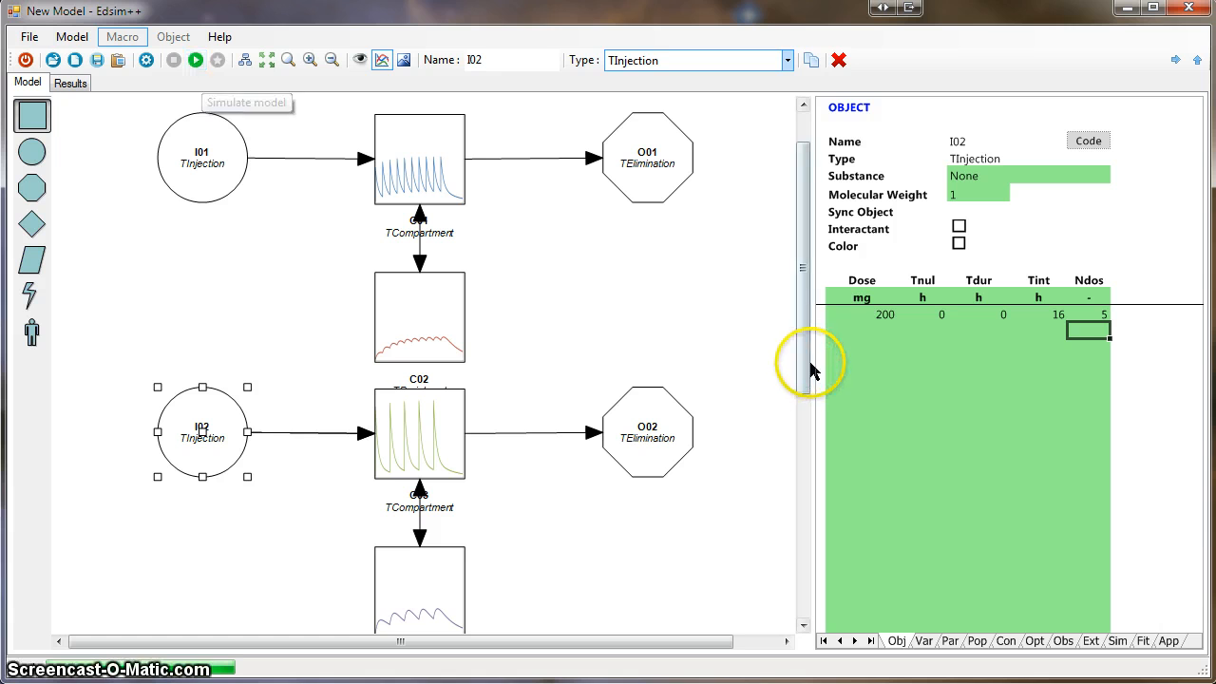
left_click_drag(806, 358, 805, 374)
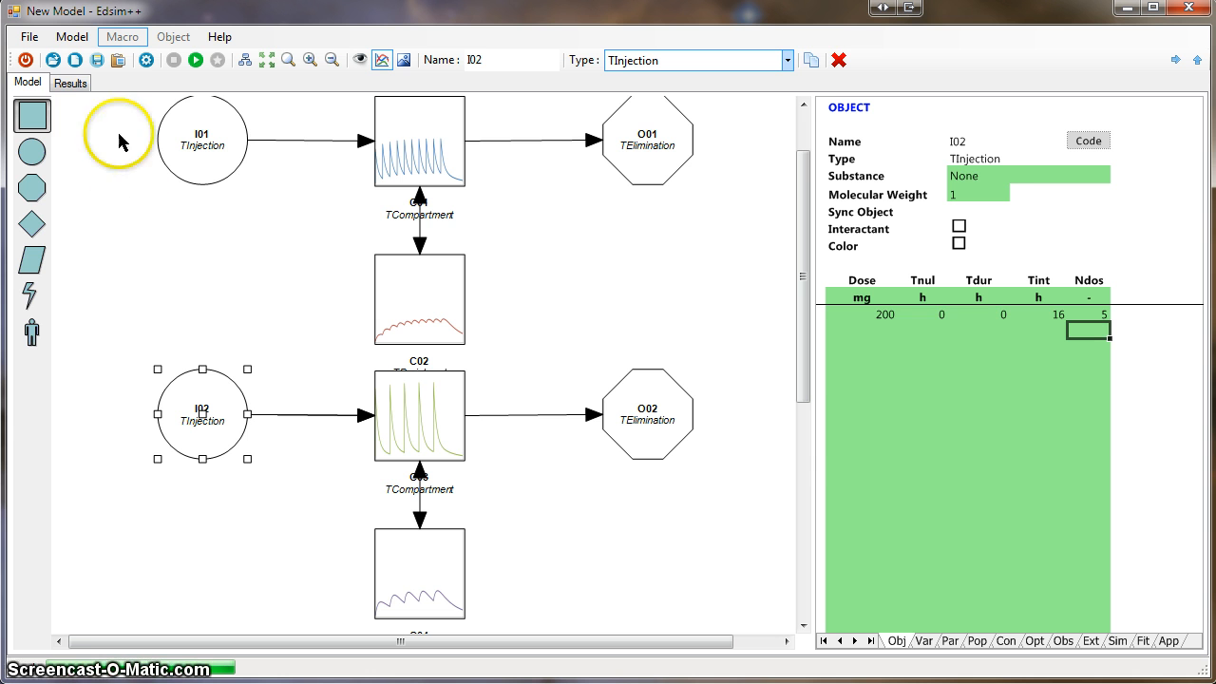
left_click(72, 84)
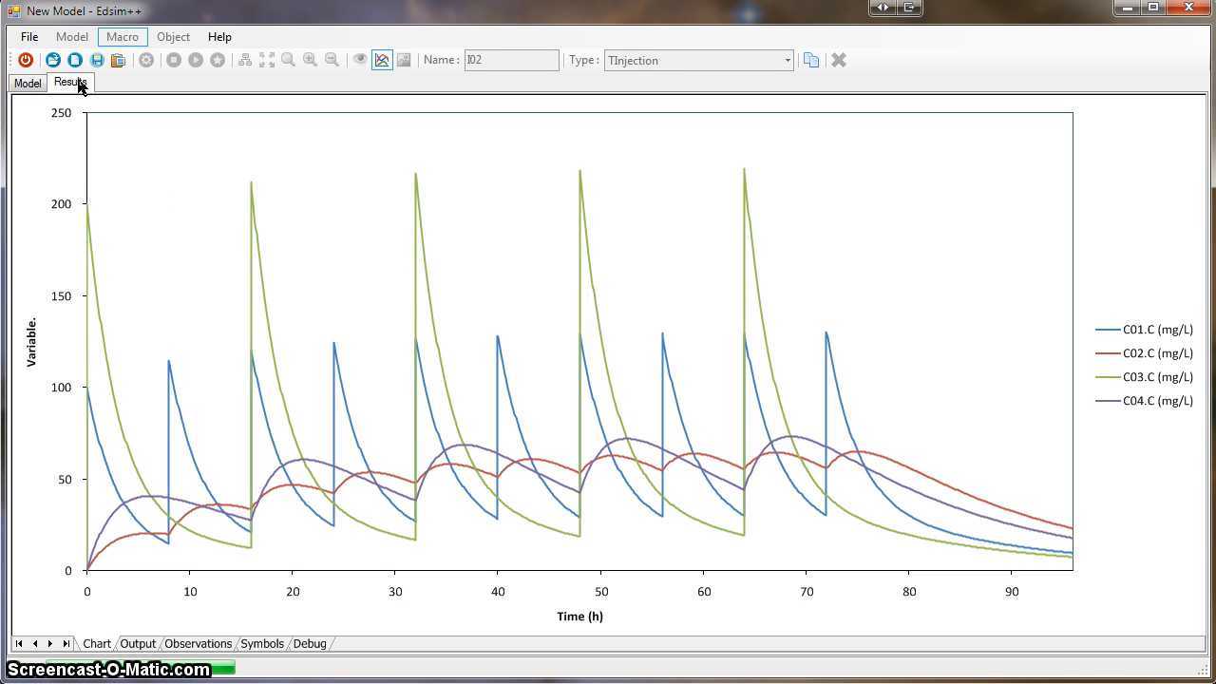
left_click(26, 84)
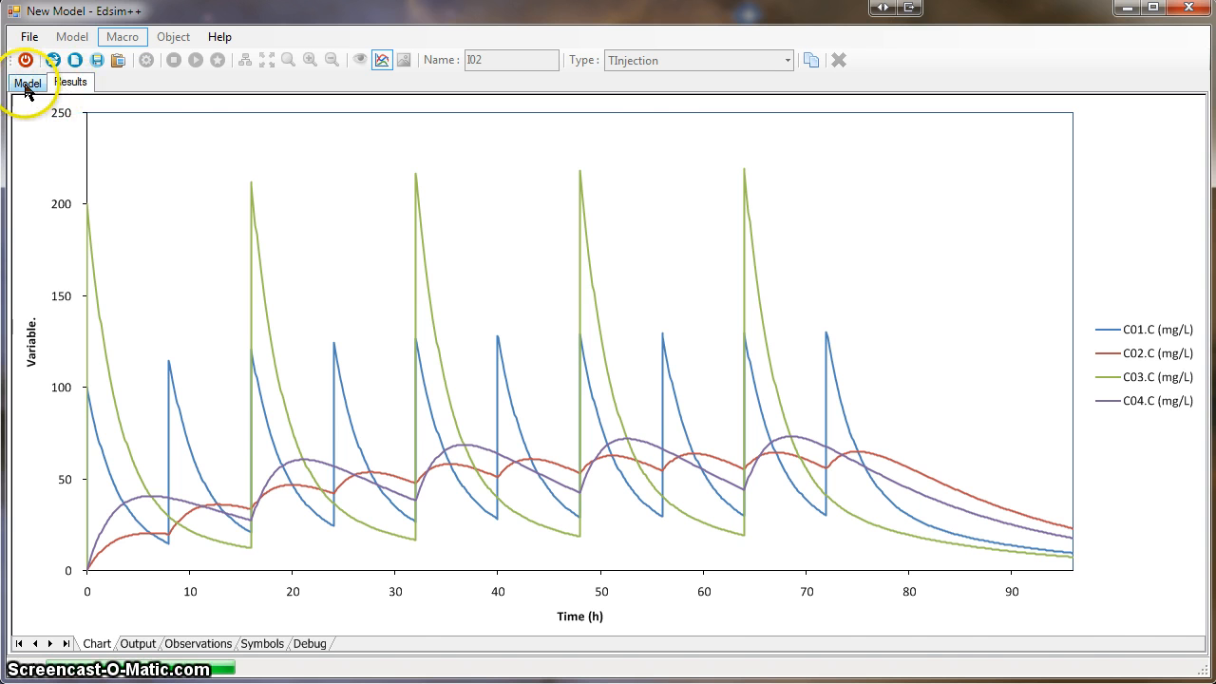
Delete the duplicated model with I02, its two compartments and O02, leaving the original model.
left_click(264, 309)
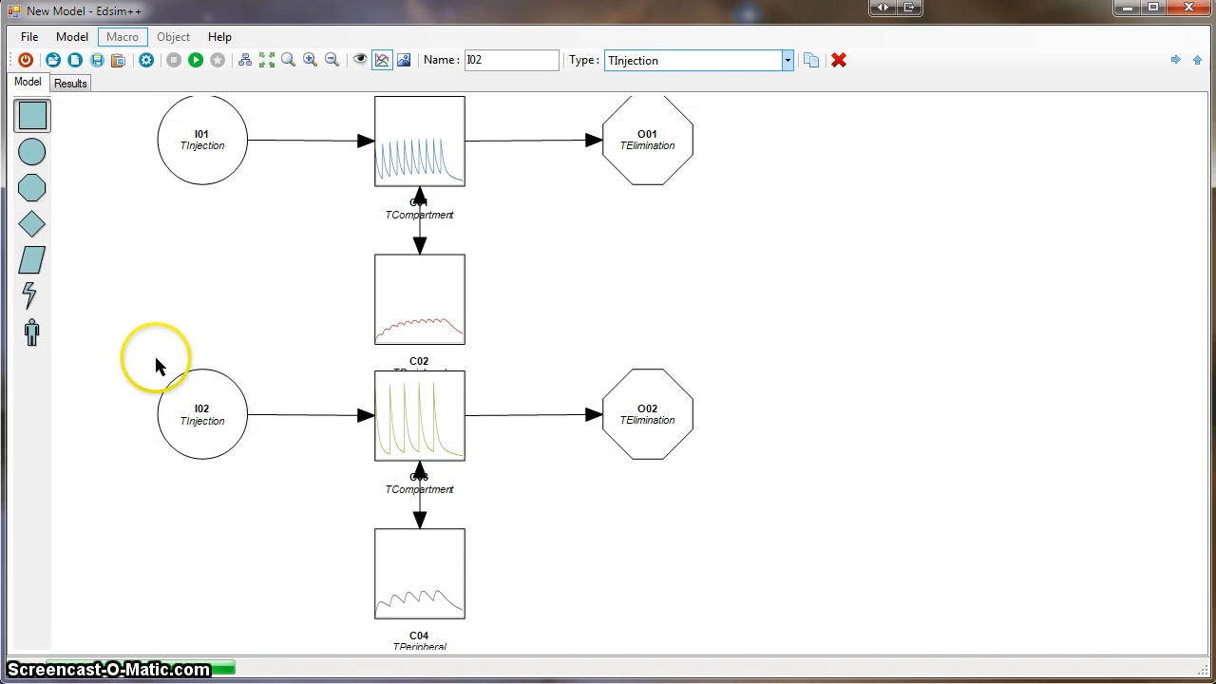
left_click_drag(116, 366, 752, 640)
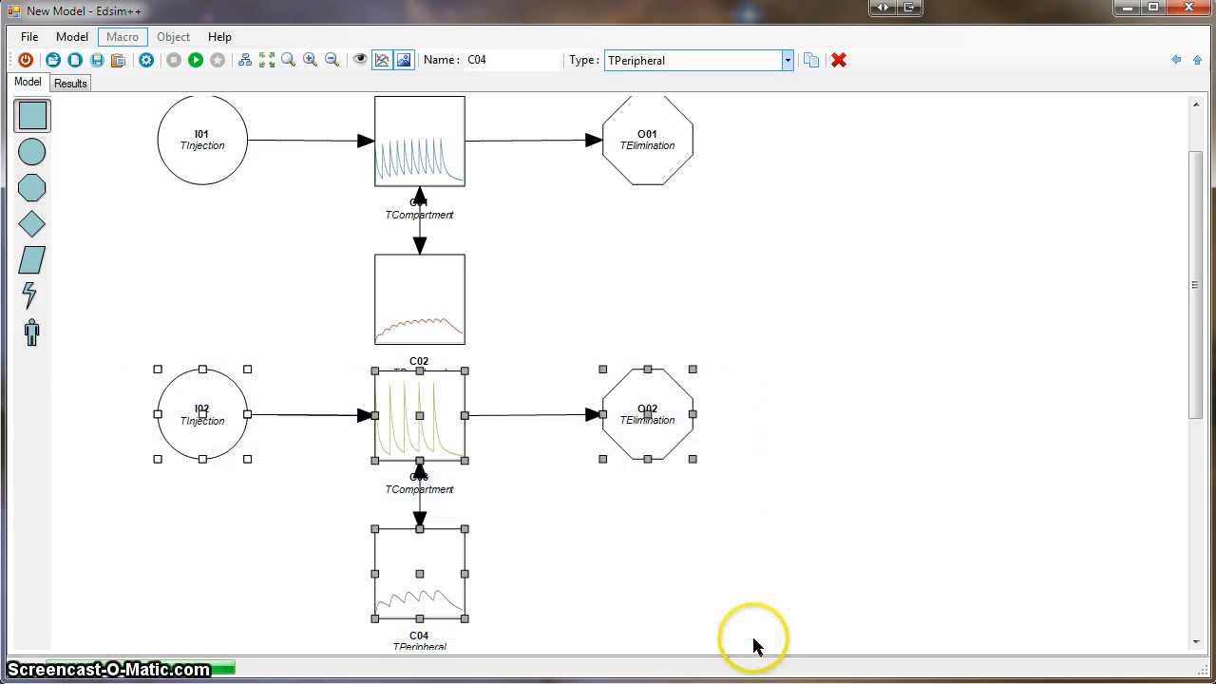
left_click(838, 60)
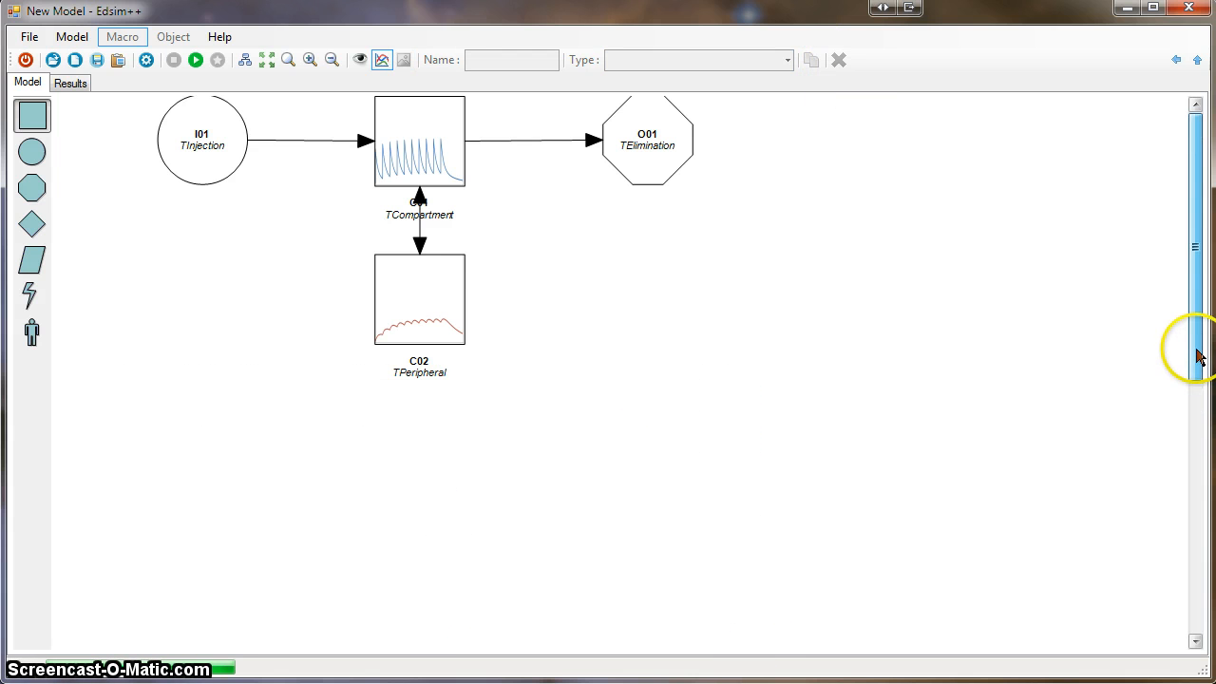
left_click_drag(1199, 354, 1195, 307)
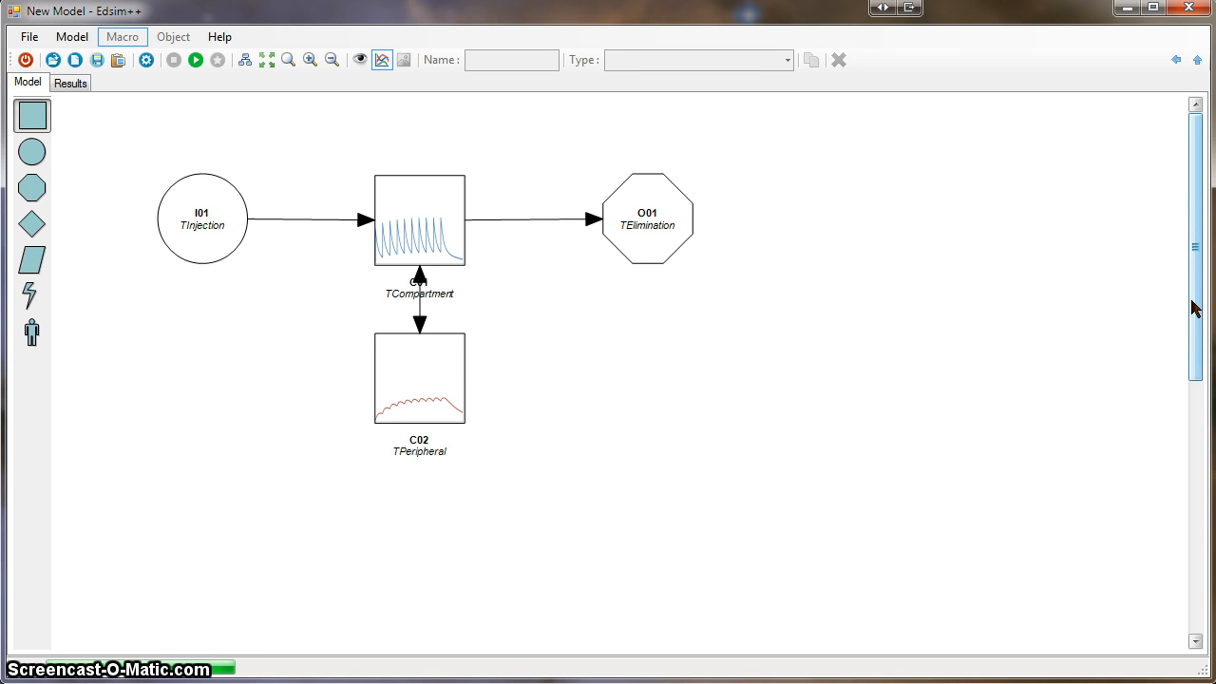
Move elimination O01 up and slightly closer to C01, and move peripheral compartment C02 further down.
left_click(665, 228)
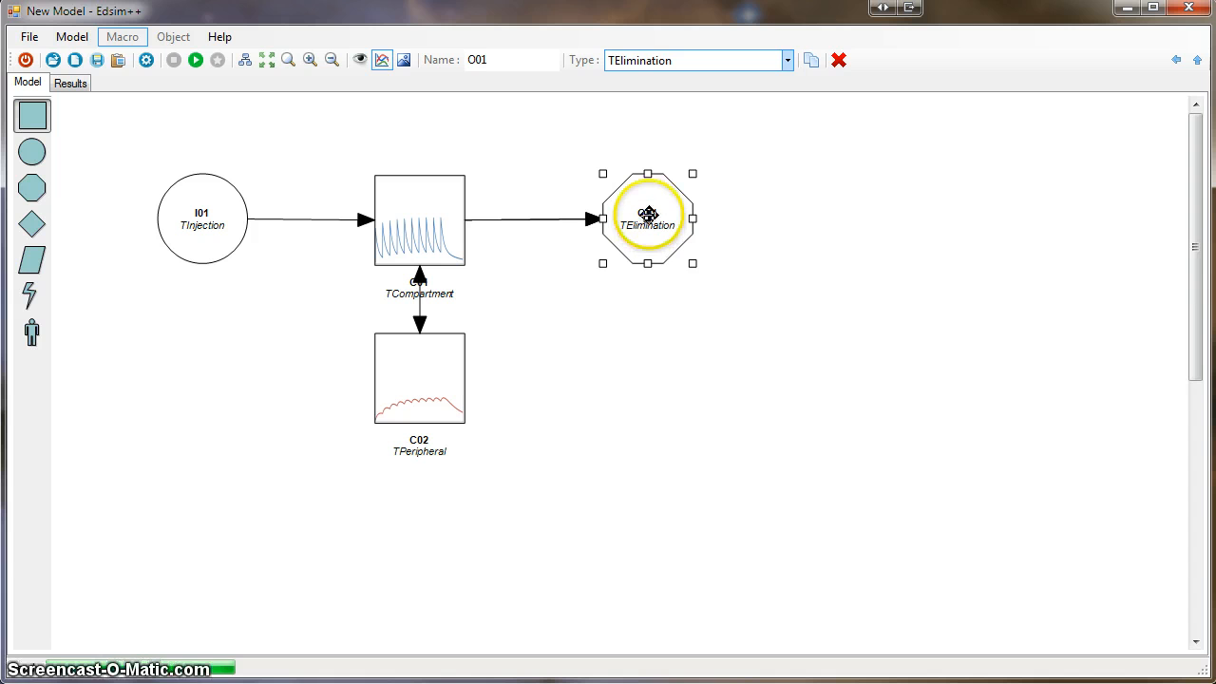
left_click_drag(647, 207, 615, 154)
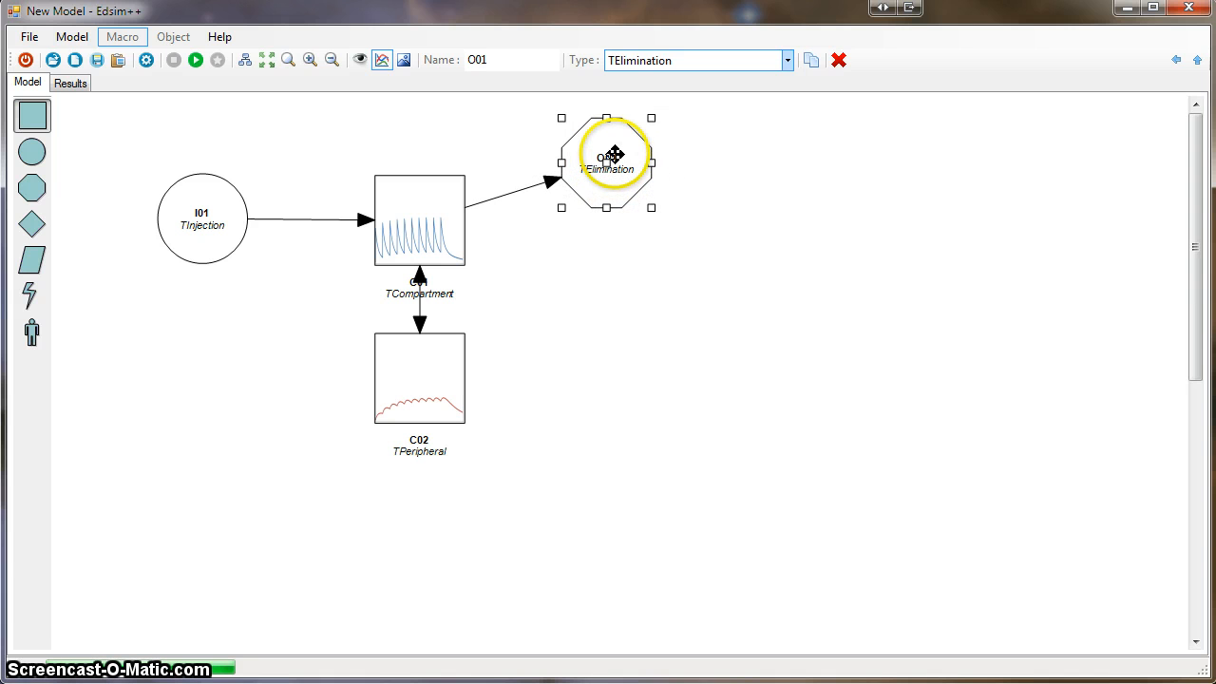
left_click(420, 382)
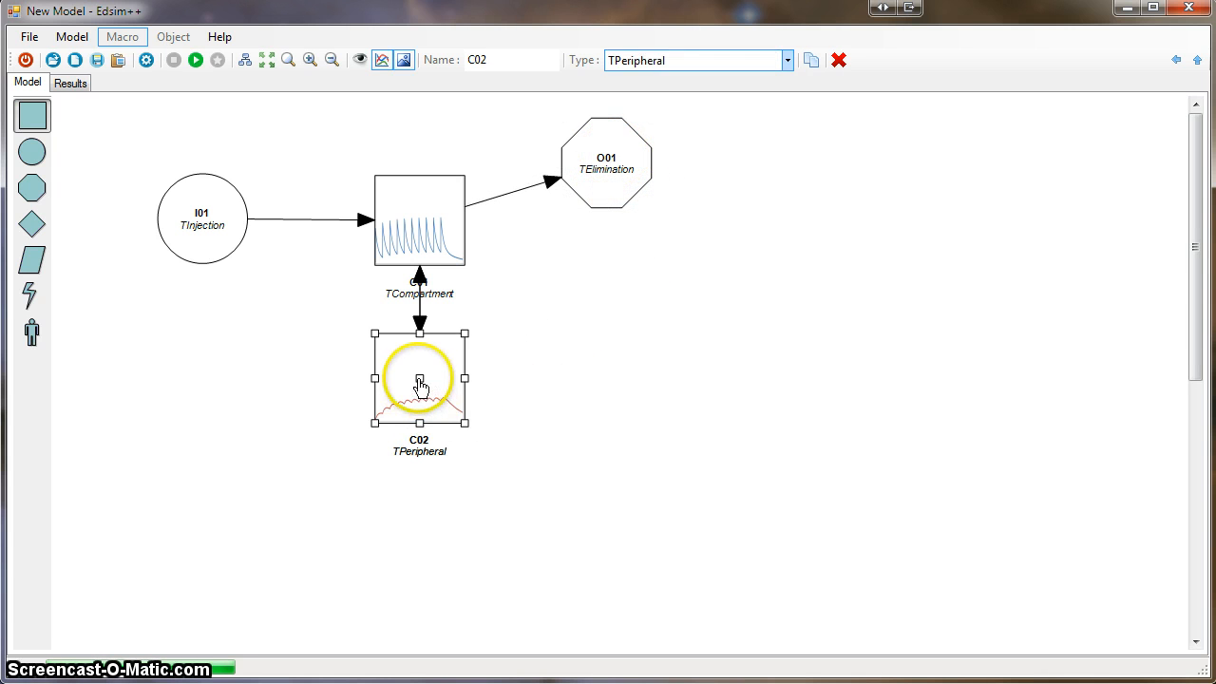
left_click_drag(420, 385, 420, 428)
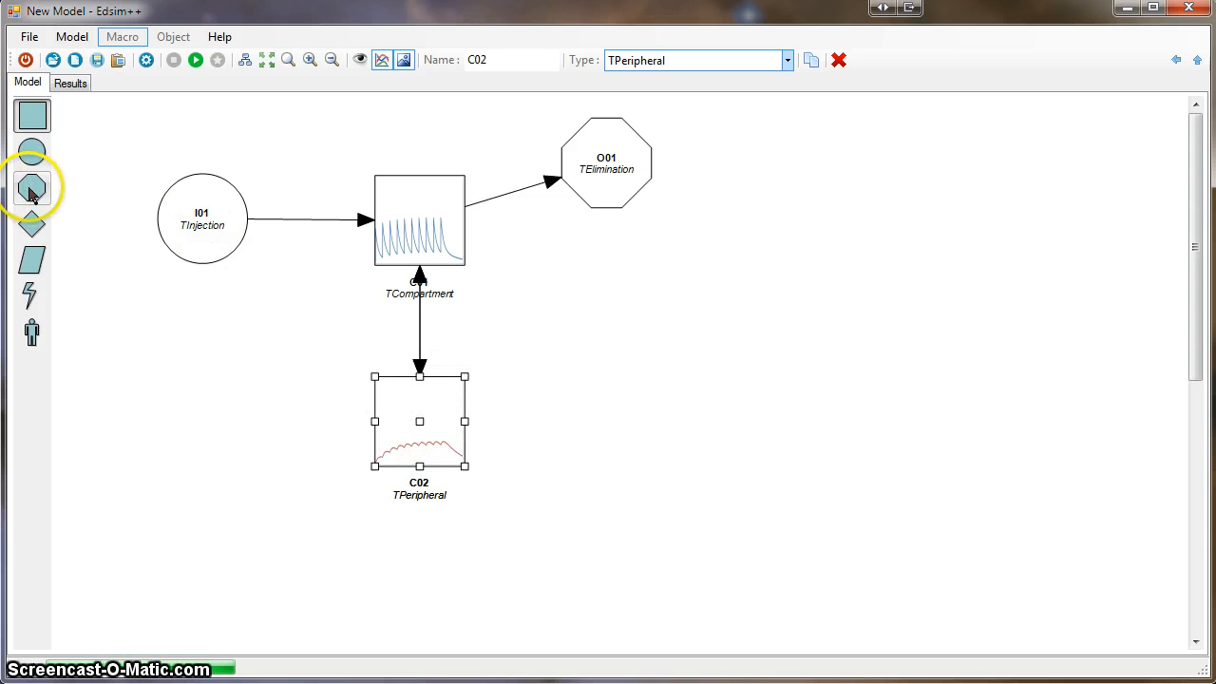
Add a second elimination object below O01 and connect compartment C01 to it.
left_click_drag(31, 193, 606, 302)
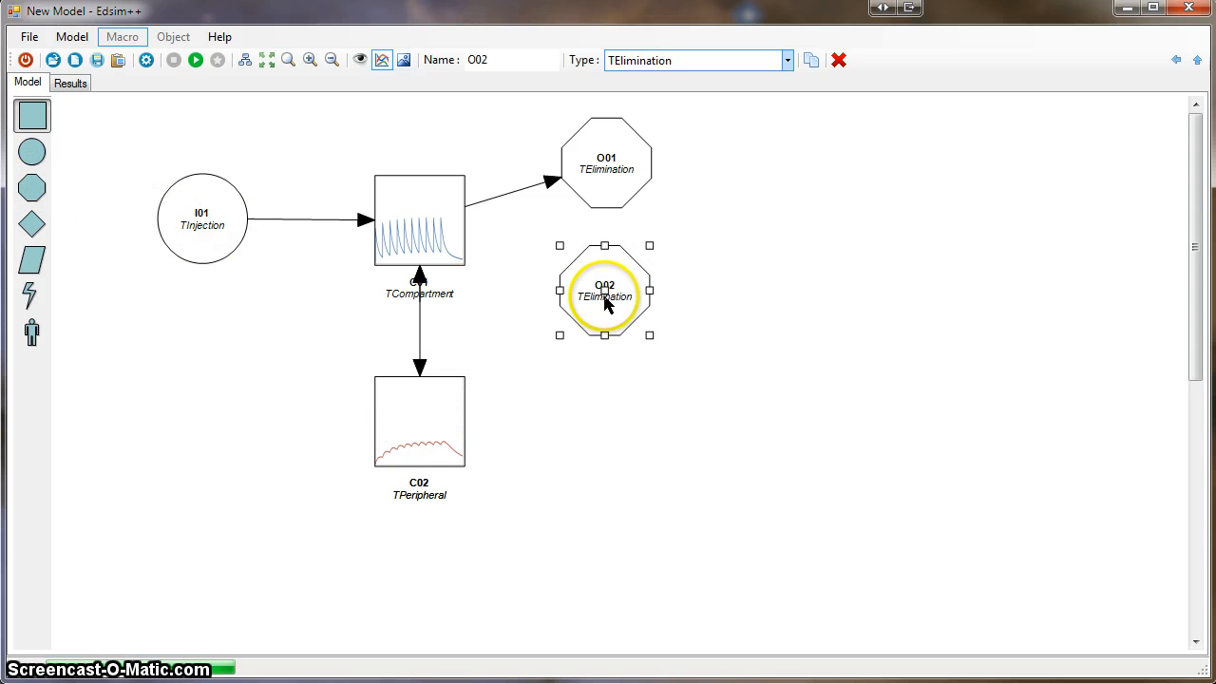
left_click_drag(439, 215, 605, 333)
left_click(608, 310)
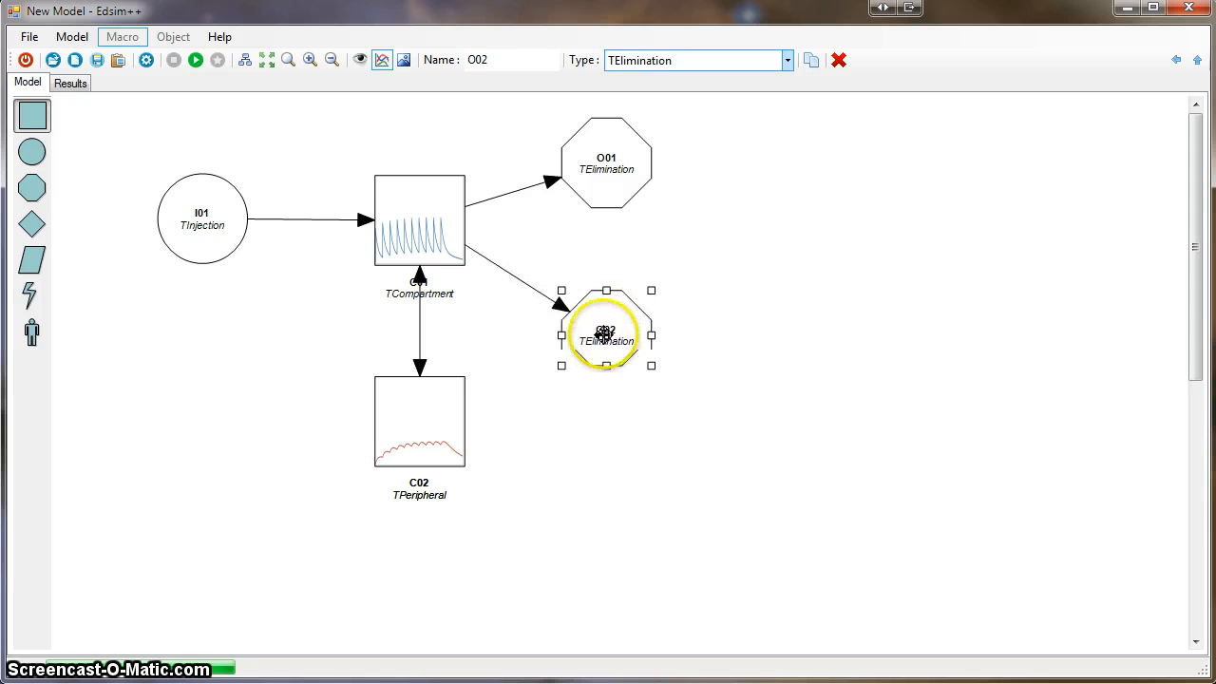
left_click(793, 299)
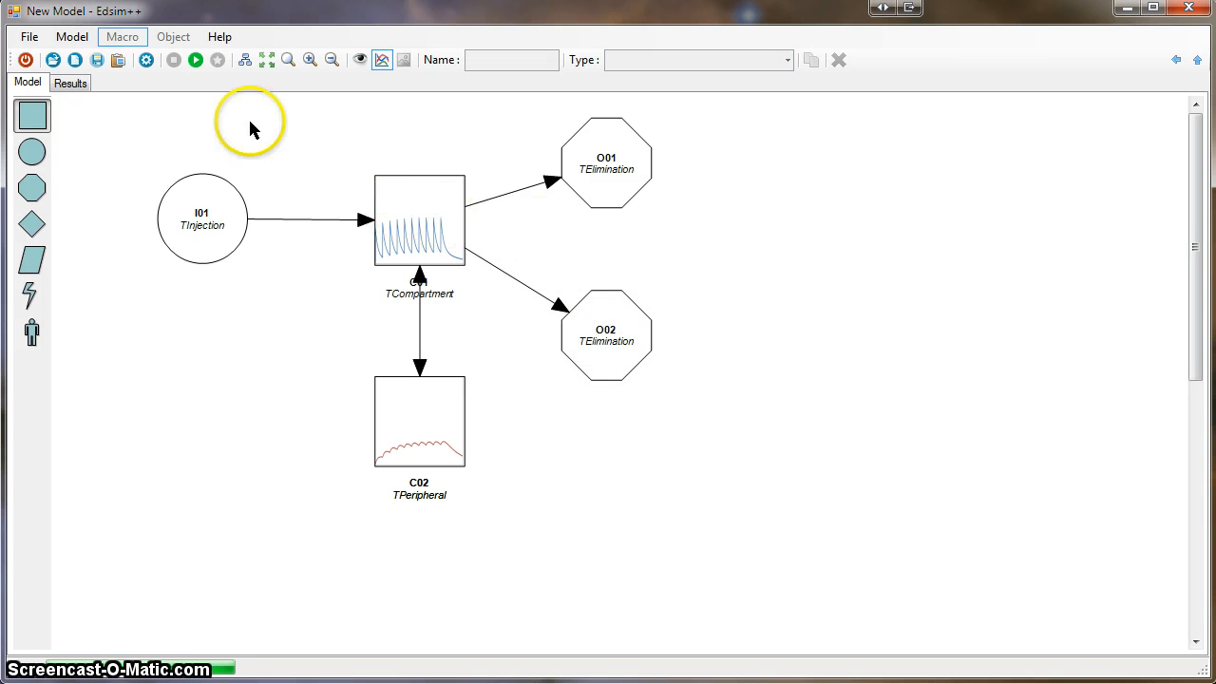
Simulate the model with two elimination routes, view the result chart, and return to the model diagram.
left_click(195, 60)
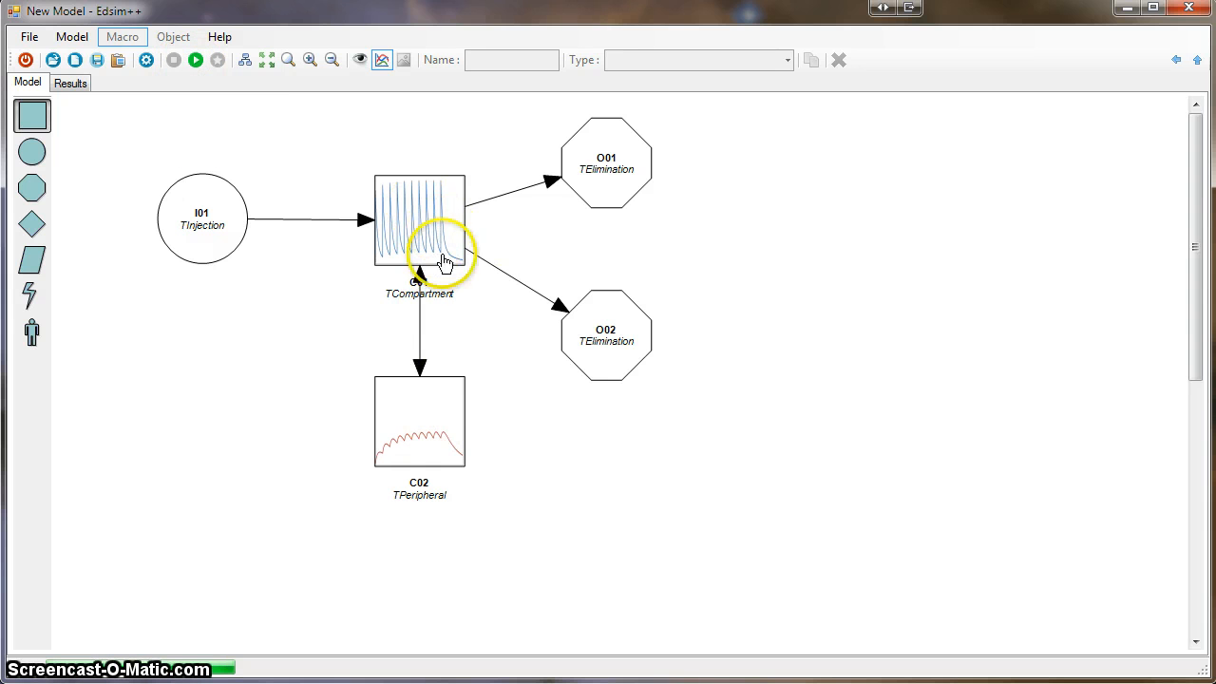
left_click(70, 83)
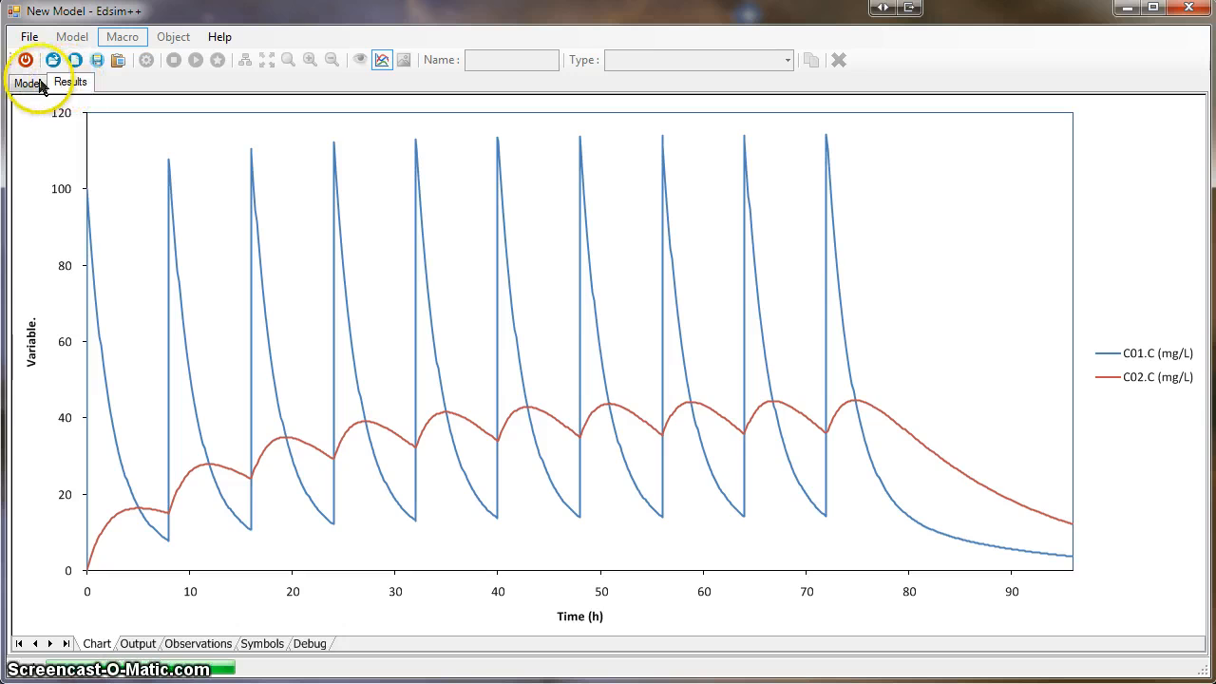
left_click(40, 85)
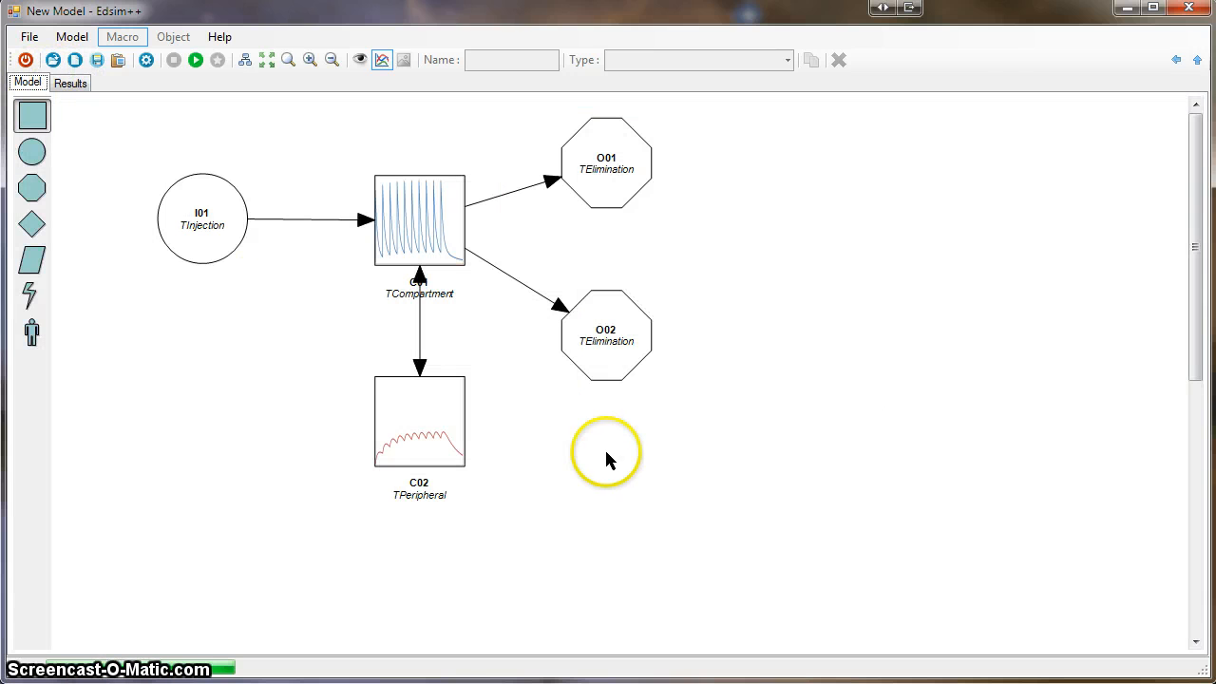
Add a transport object beside O02, set its type to TMetabolism, and place a duplicate of it below.
left_click(605, 357)
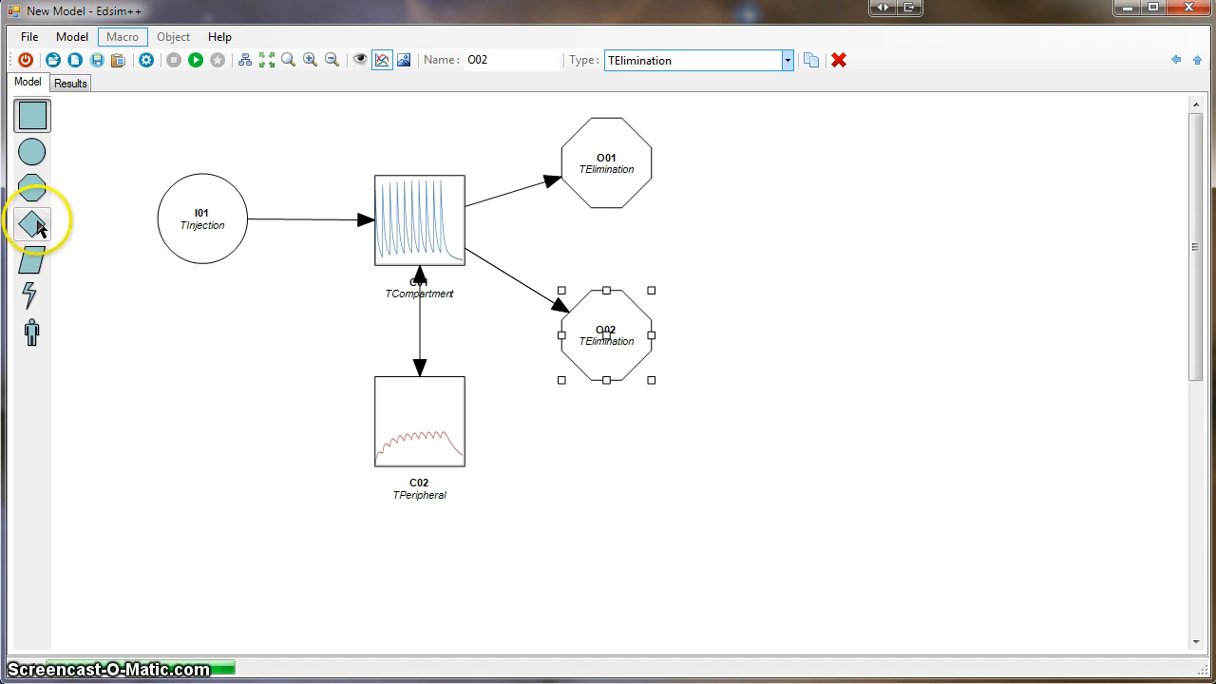
left_click_drag(35, 215, 786, 342)
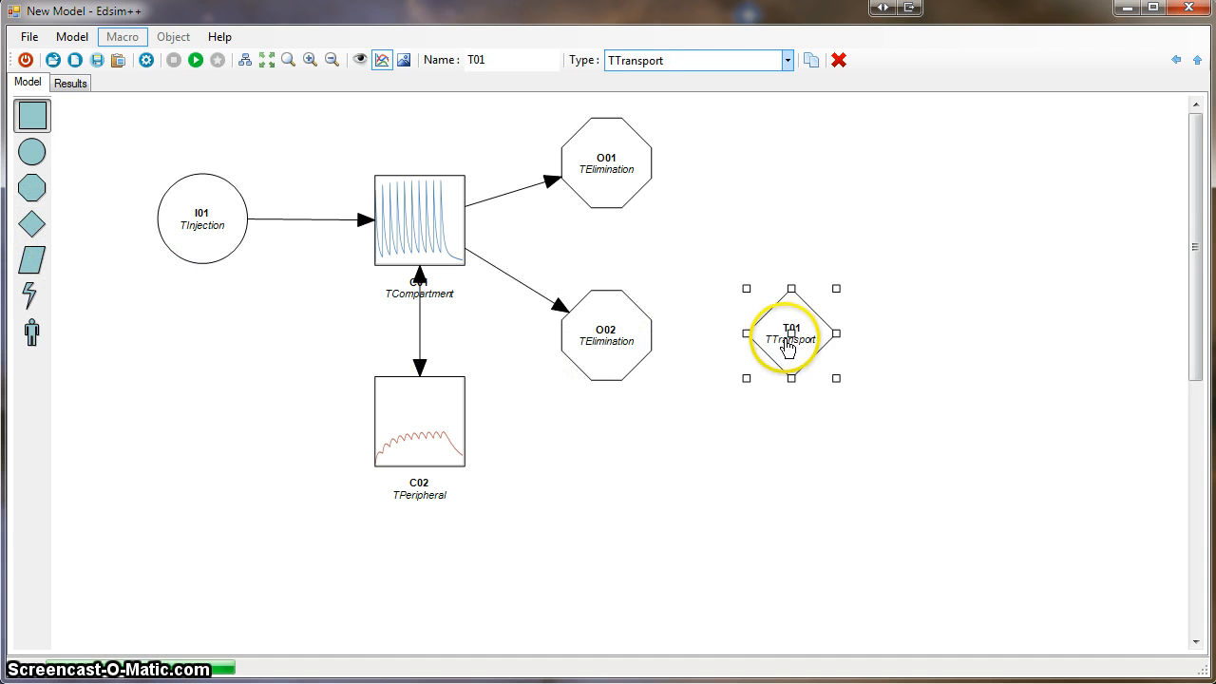
left_click(788, 61)
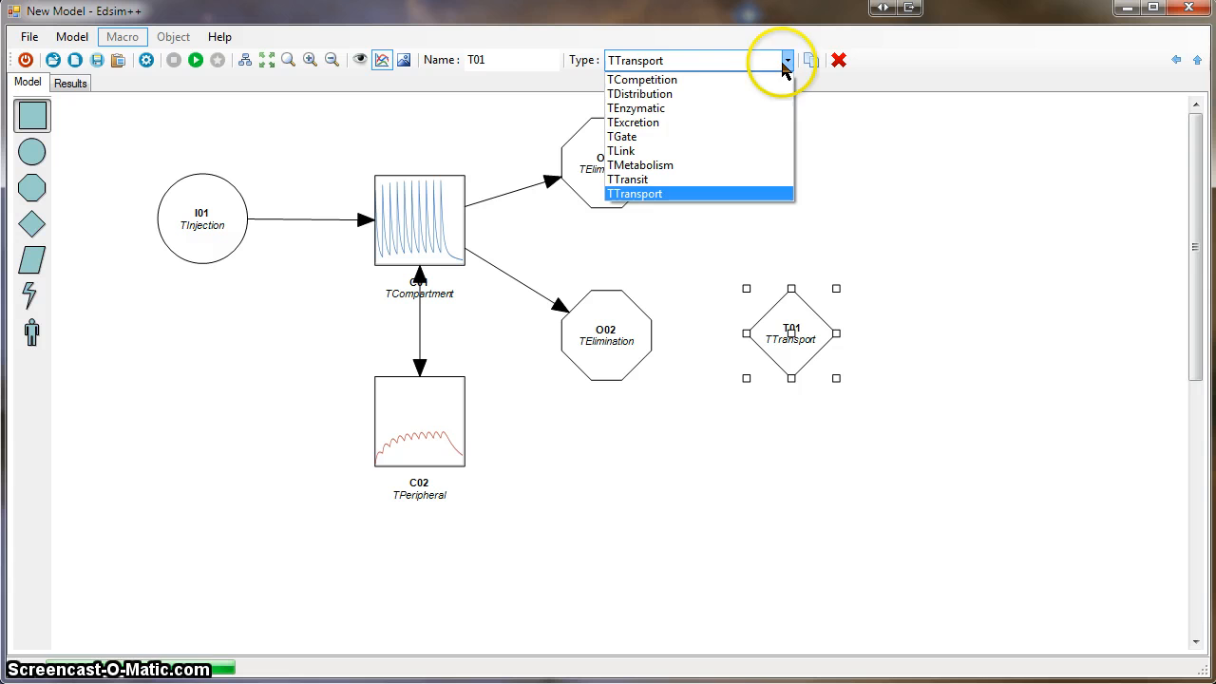
left_click(719, 168)
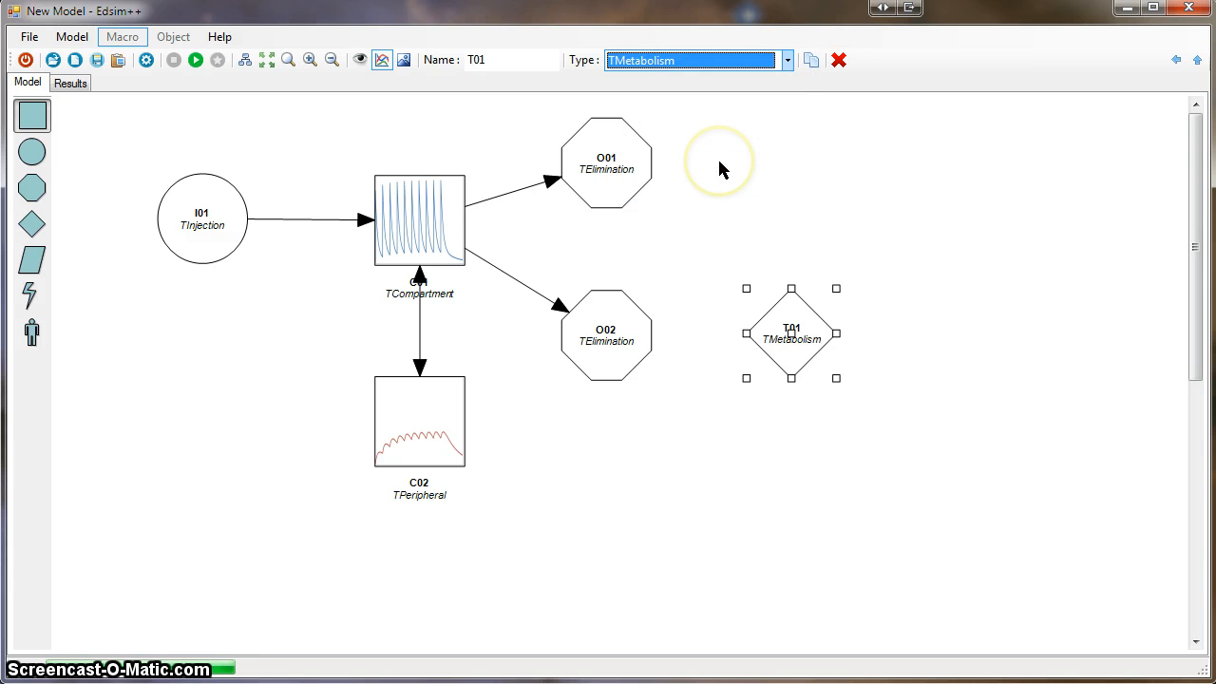
left_click(811, 60)
left_click_drag(969, 331, 789, 481)
Duplicate compartment C01 and then its copy, placing one new compartment beside each of the two metabolism objects.
left_click(415, 238)
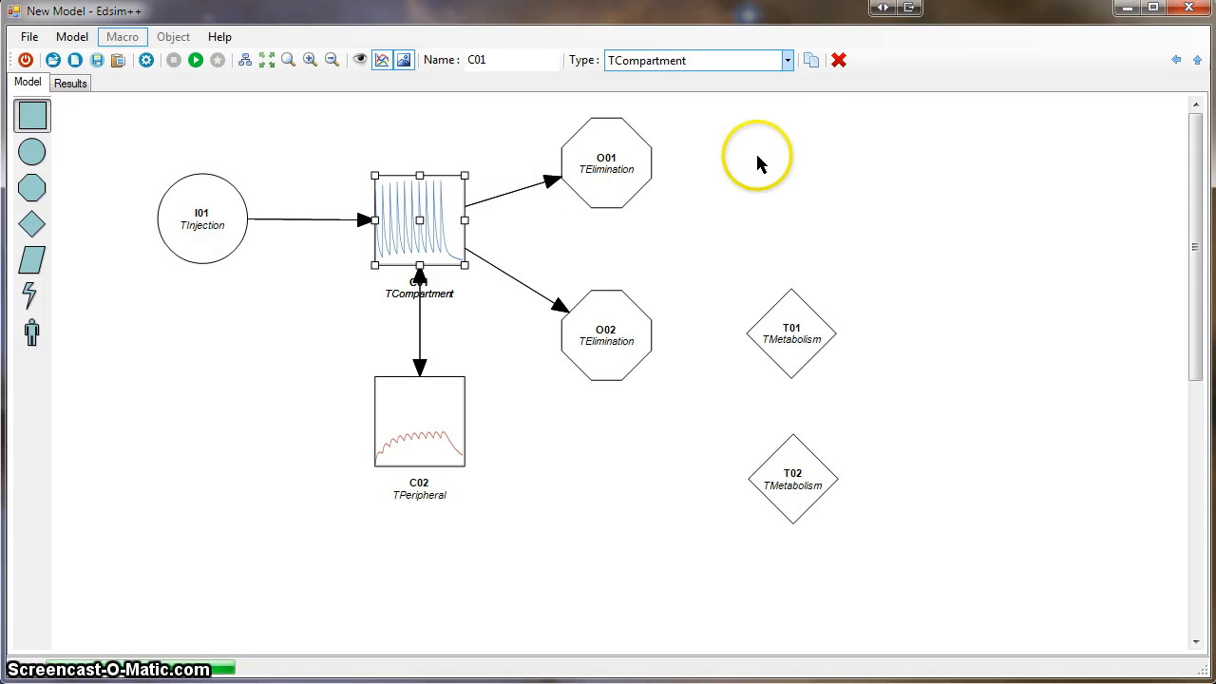
left_click(813, 60)
left_click_drag(603, 218, 989, 332)
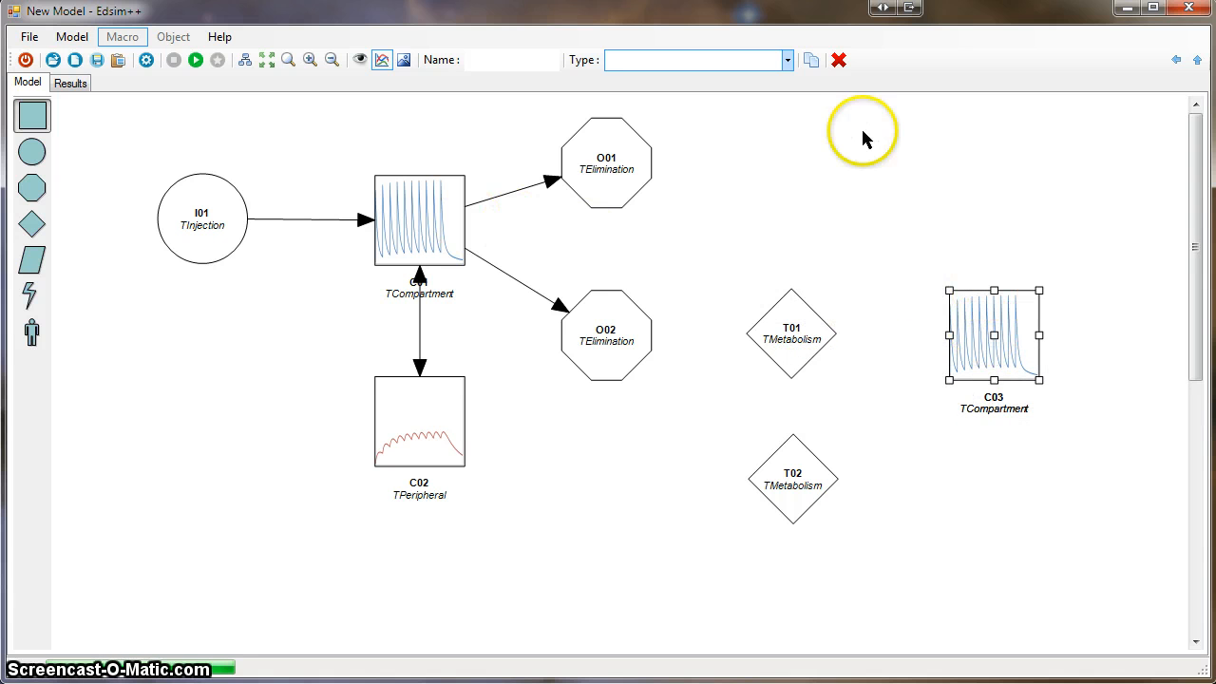
left_click(812, 60)
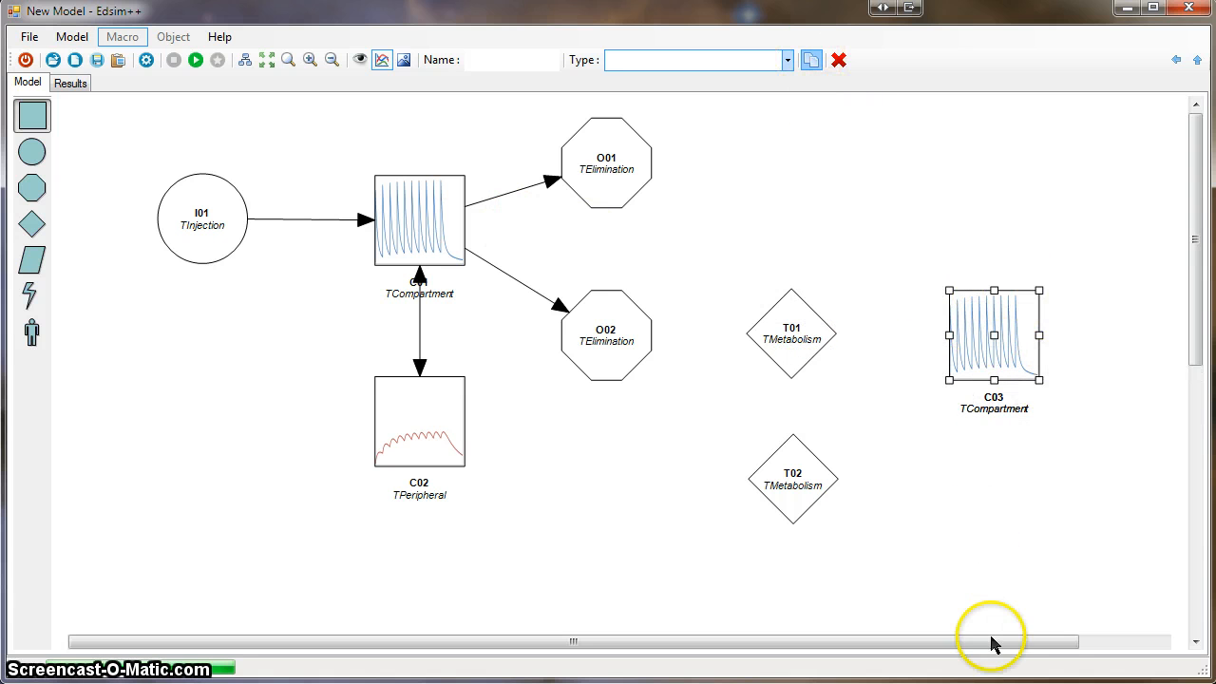
left_click_drag(1078, 658, 1082, 658)
left_click_drag(1080, 326, 898, 473)
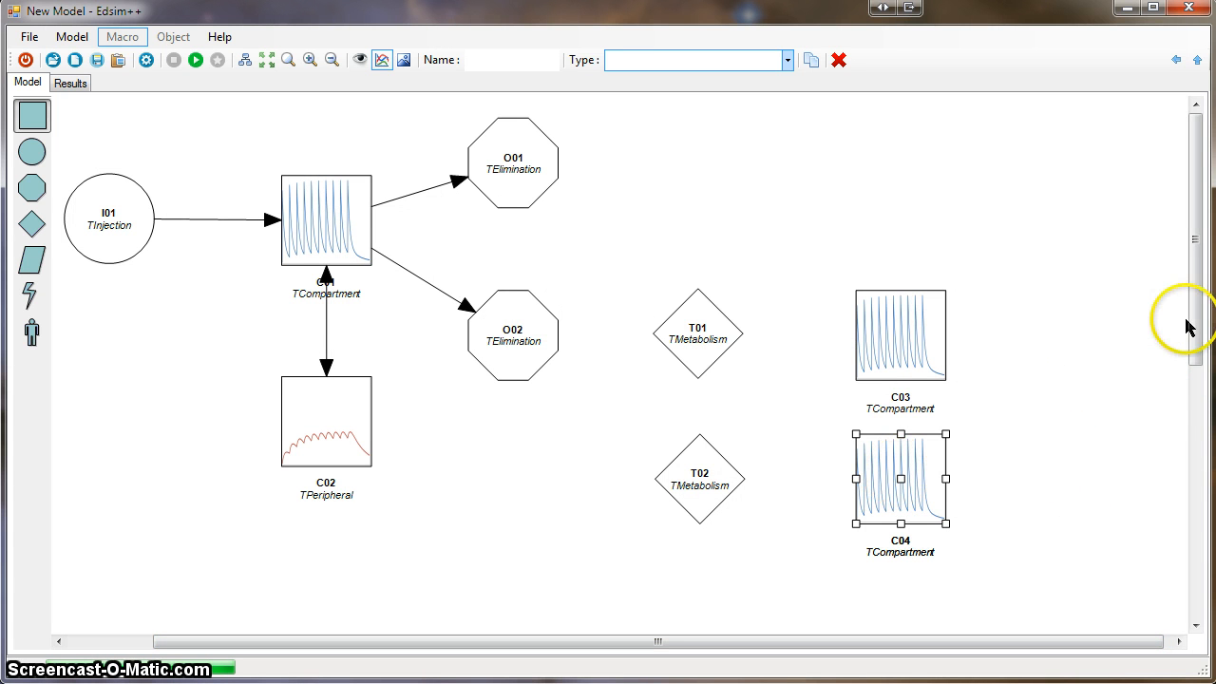
Connect elimination O02 to metabolism objects T01 and T02, then link T01 to compartment C03 and T02 to C04.
mouse_move(1195, 328)
left_mouse_down()
mouse_move(1199, 388)
mouse_move(1208, 312)
left_mouse_up()
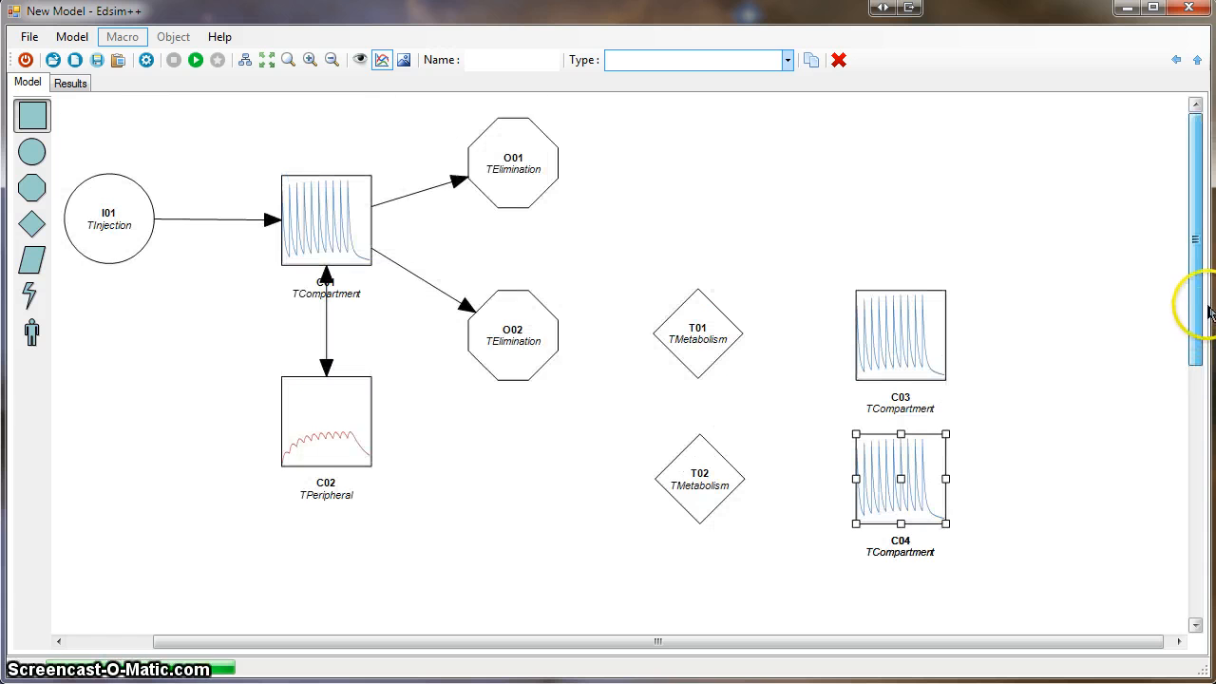
left_click_drag(535, 342, 699, 356)
left_click_drag(526, 361, 687, 481)
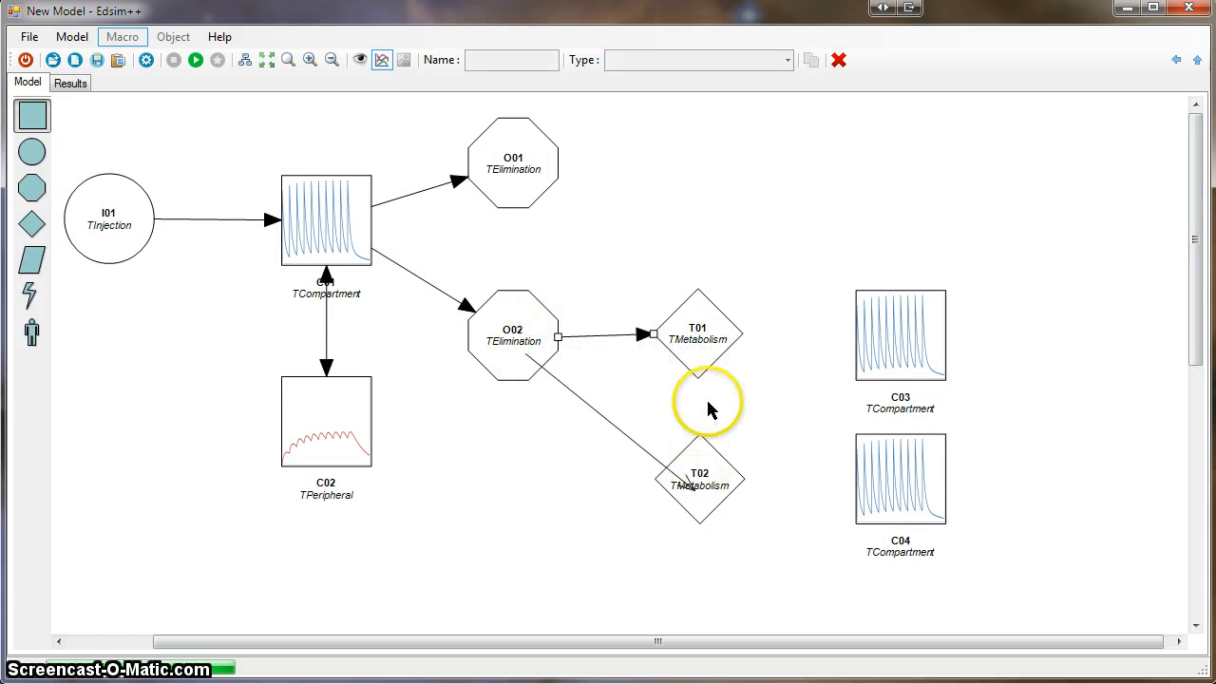
left_click_drag(714, 344, 864, 333)
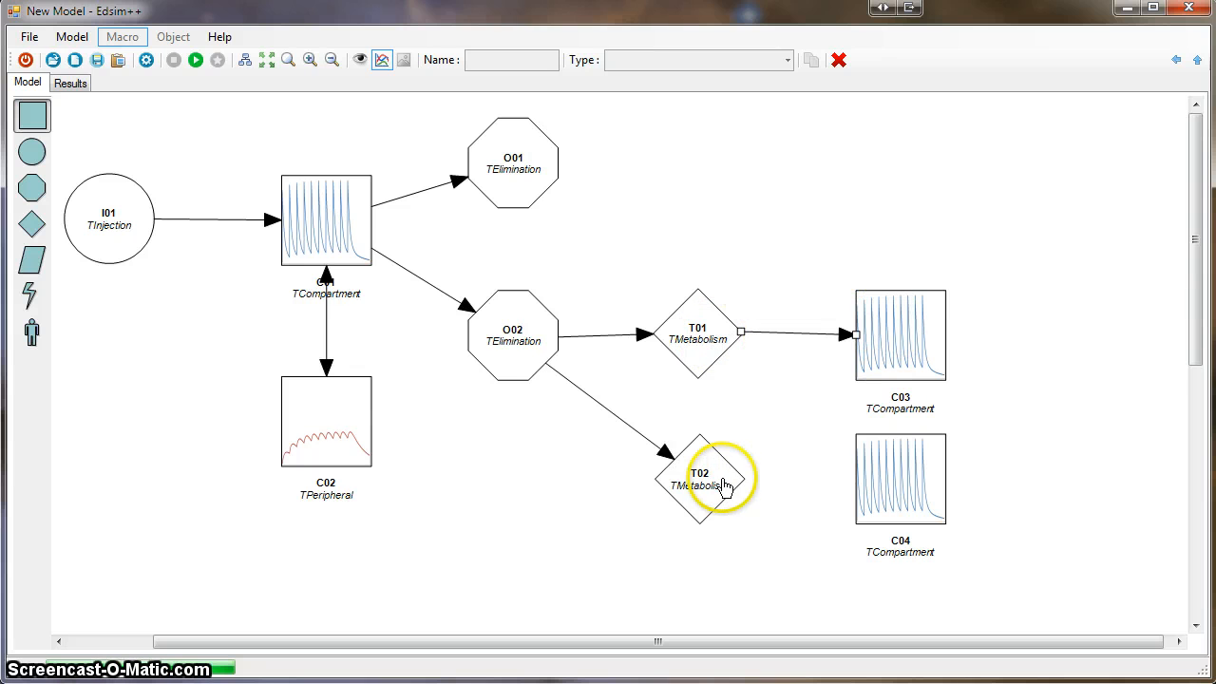
left_click_drag(728, 476, 884, 489)
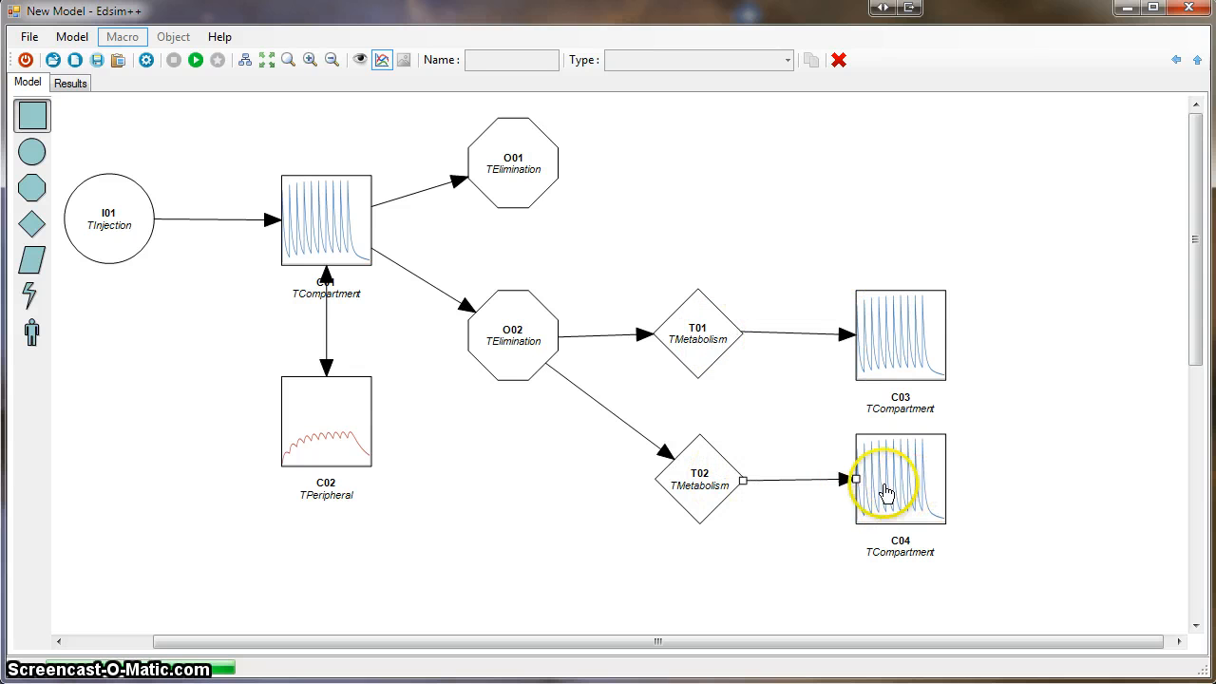
Set the fm parameter to 0.60 for metabolism T01 and to 0.30 for metabolism T02.
left_click(710, 346)
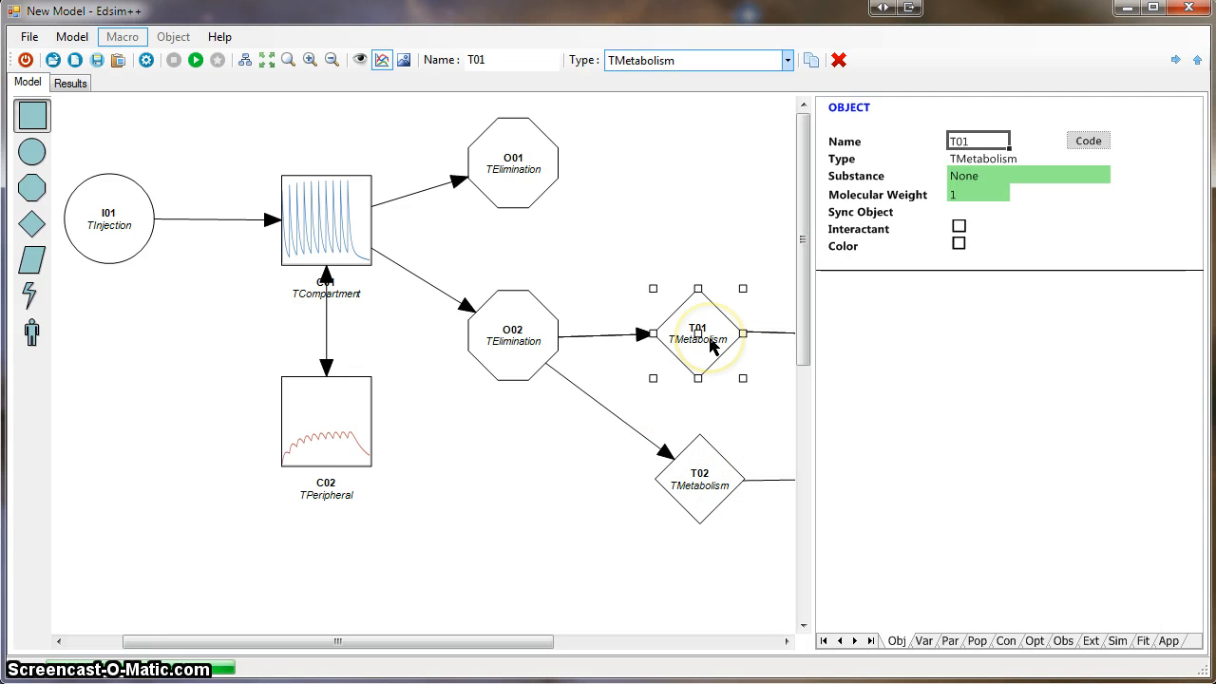
left_click(951, 643)
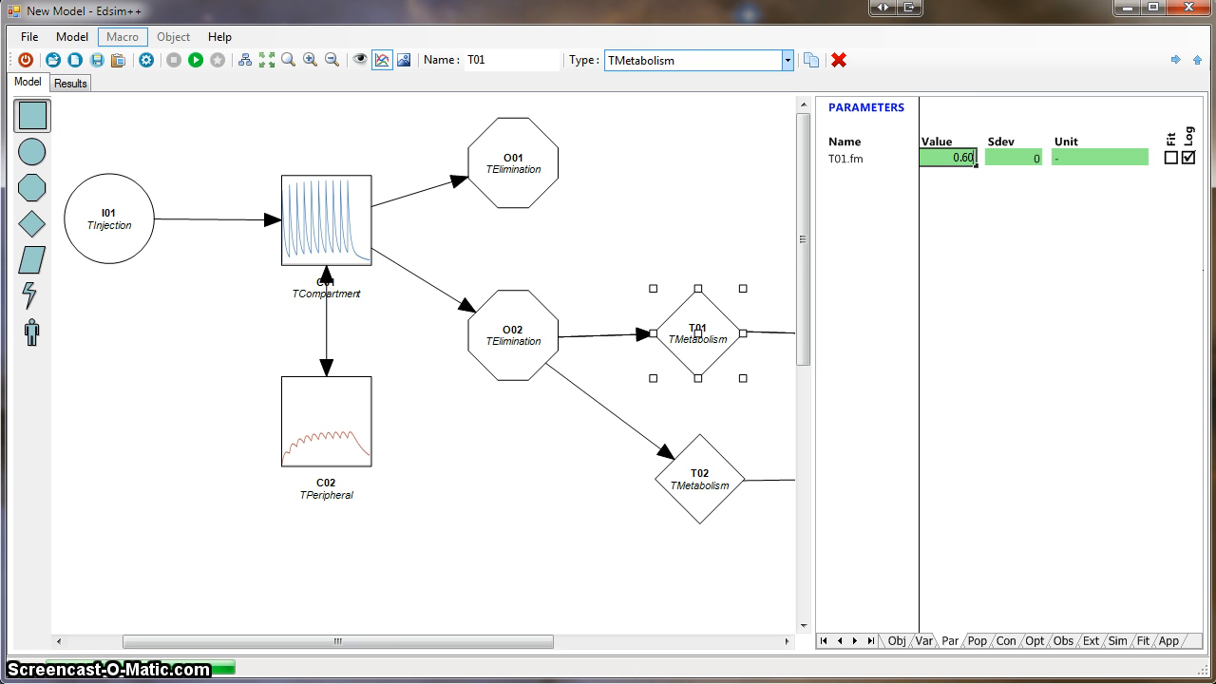
left_click(700, 477)
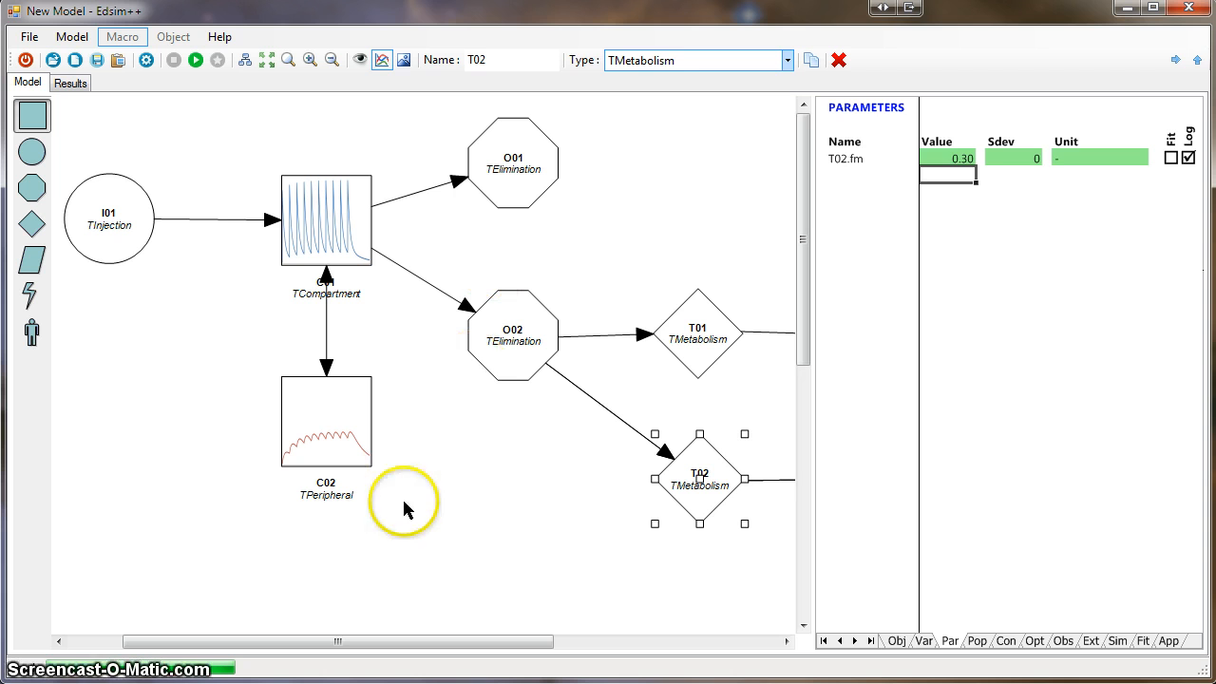
left_click(419, 525)
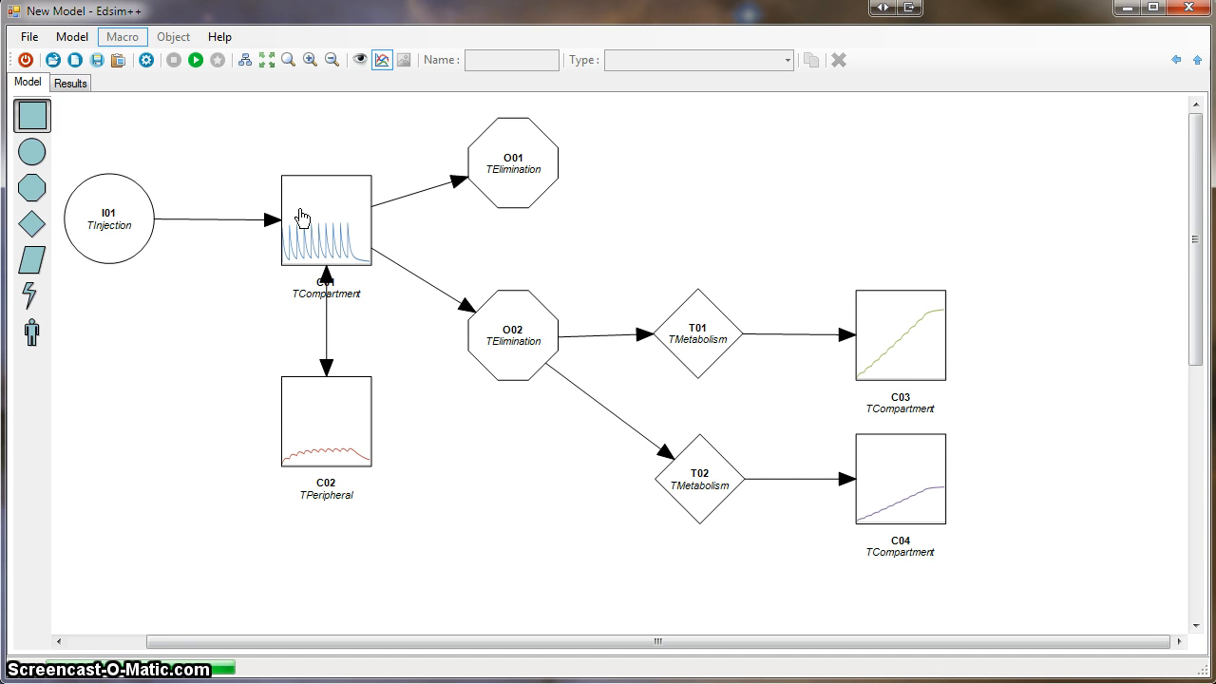
Level injection I01 with compartment C01 and give it the syringe picture from the Admin folder.
mouse_move(300, 218)
left_mouse_down()
mouse_move(347, 352)
mouse_move(115, 249)
mouse_move(124, 223)
left_mouse_up()
left_click(115, 247)
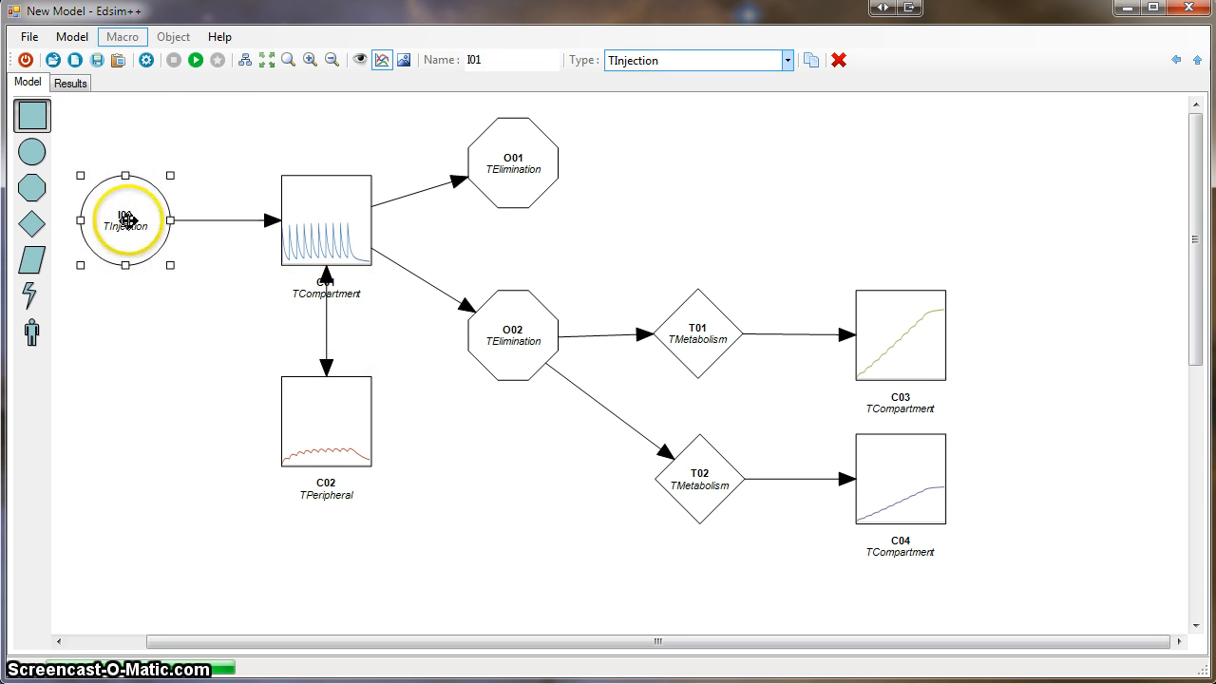
left_click(404, 60)
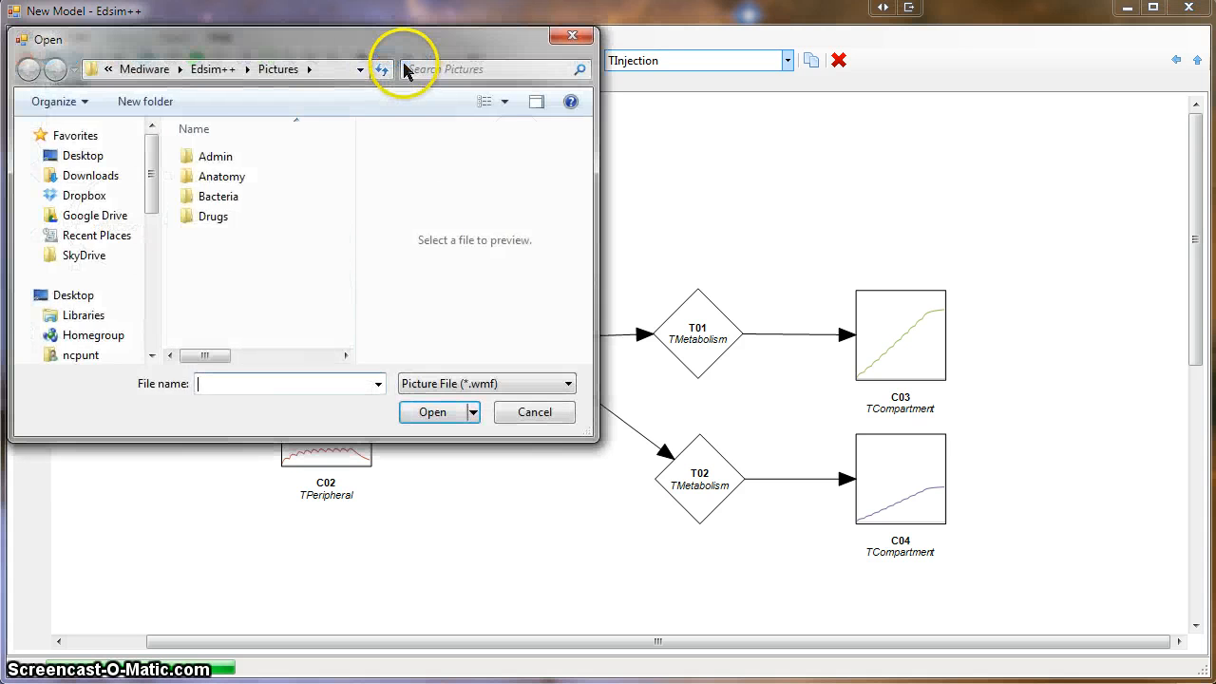
double_click(217, 156)
left_click_drag(341, 239, 340, 317)
double_click(254, 306)
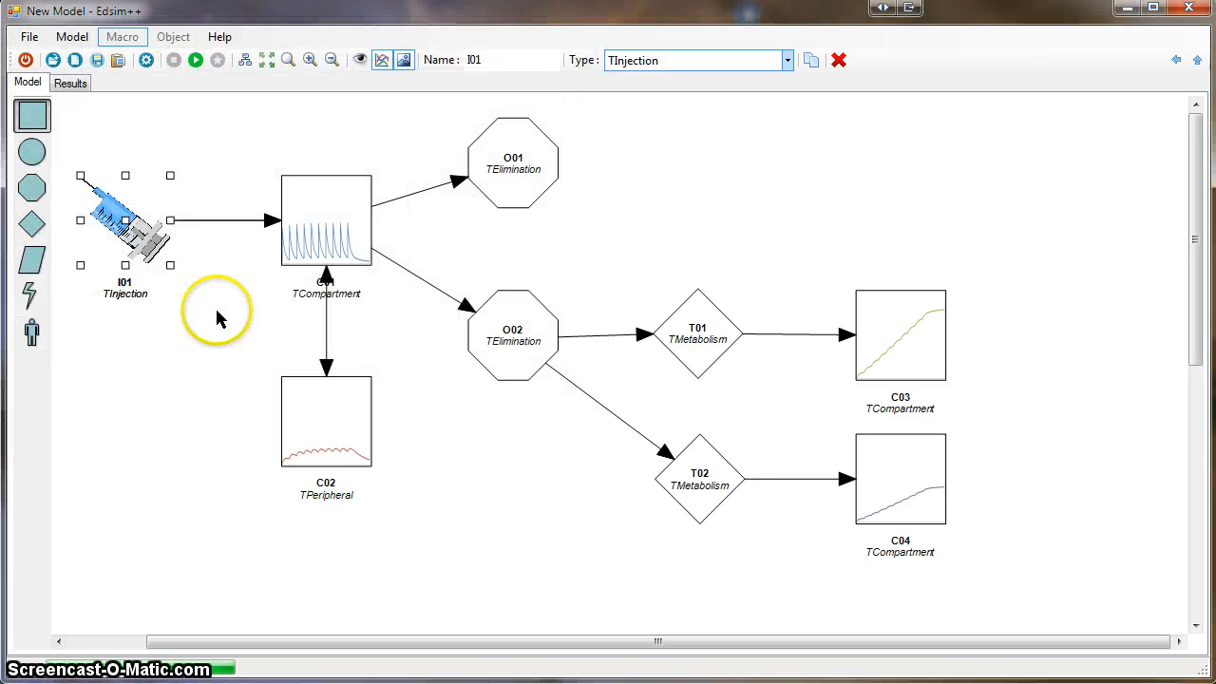
Enlarge the syringe picture of injection I01 up and to the right.
left_click(185, 328)
left_click(102, 209)
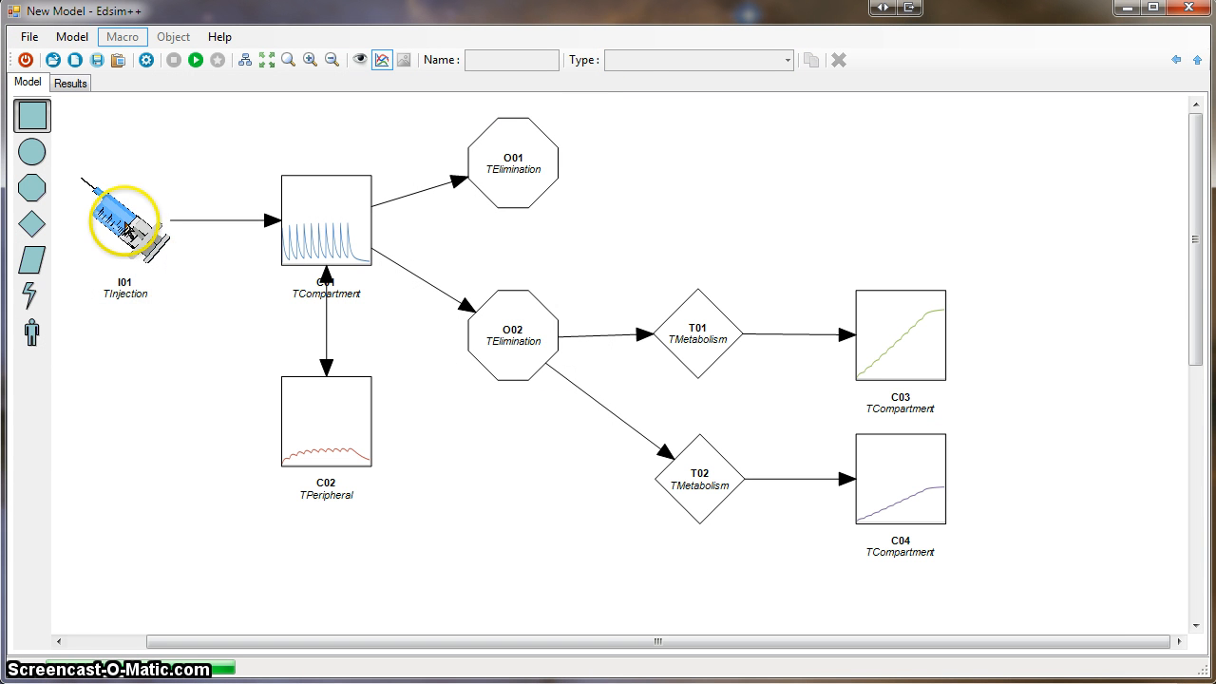
left_click(173, 183)
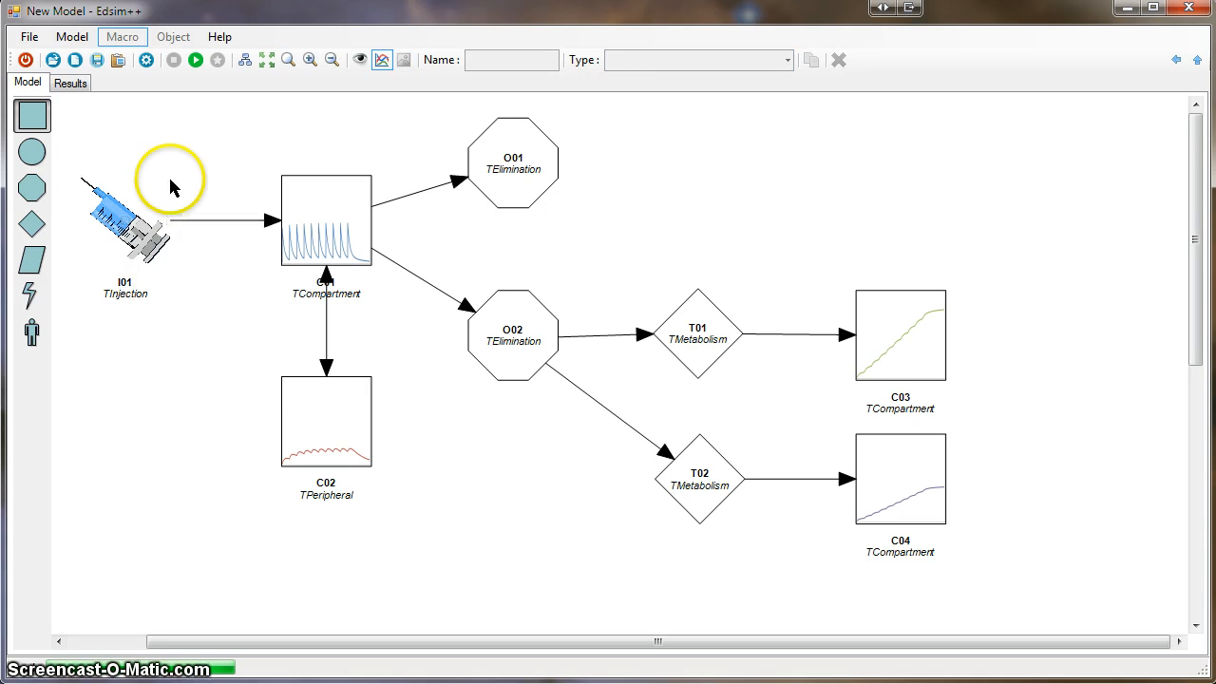
left_click(143, 203)
left_click_drag(171, 178, 193, 145)
Replace the chart on compartment C02 with Brain.wmf from the Anatomy folder and enlarge the picture down and to the left.
left_click(347, 446)
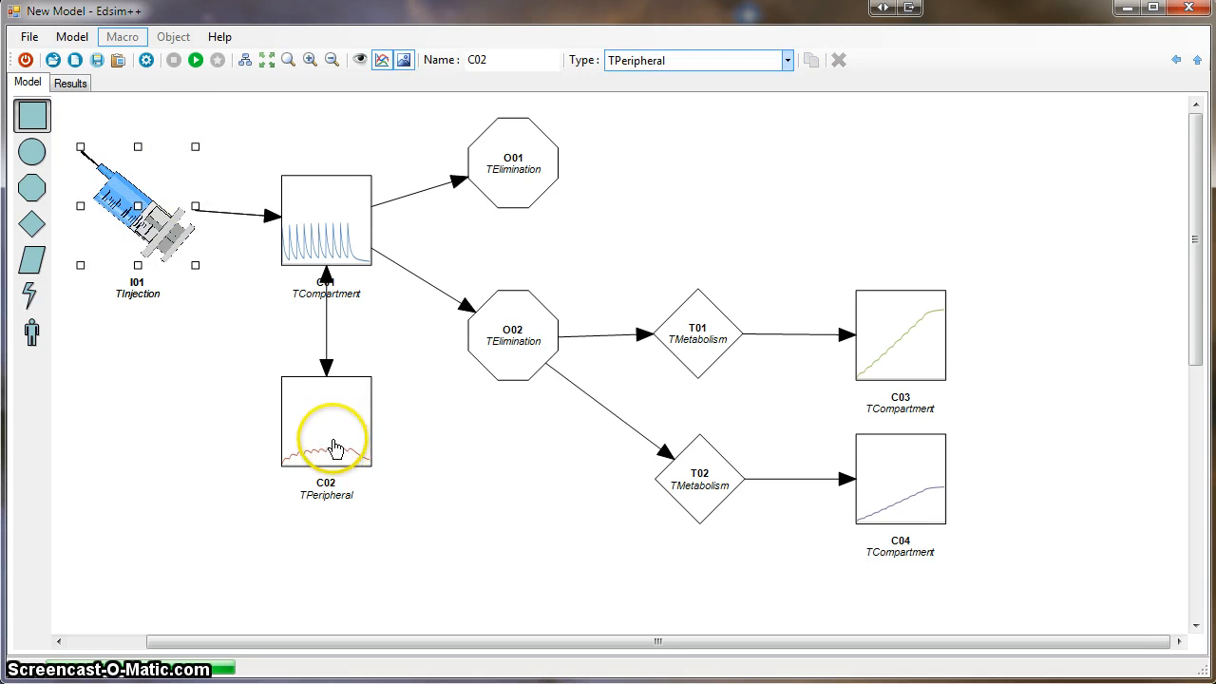
left_click(384, 60)
left_click(403, 60)
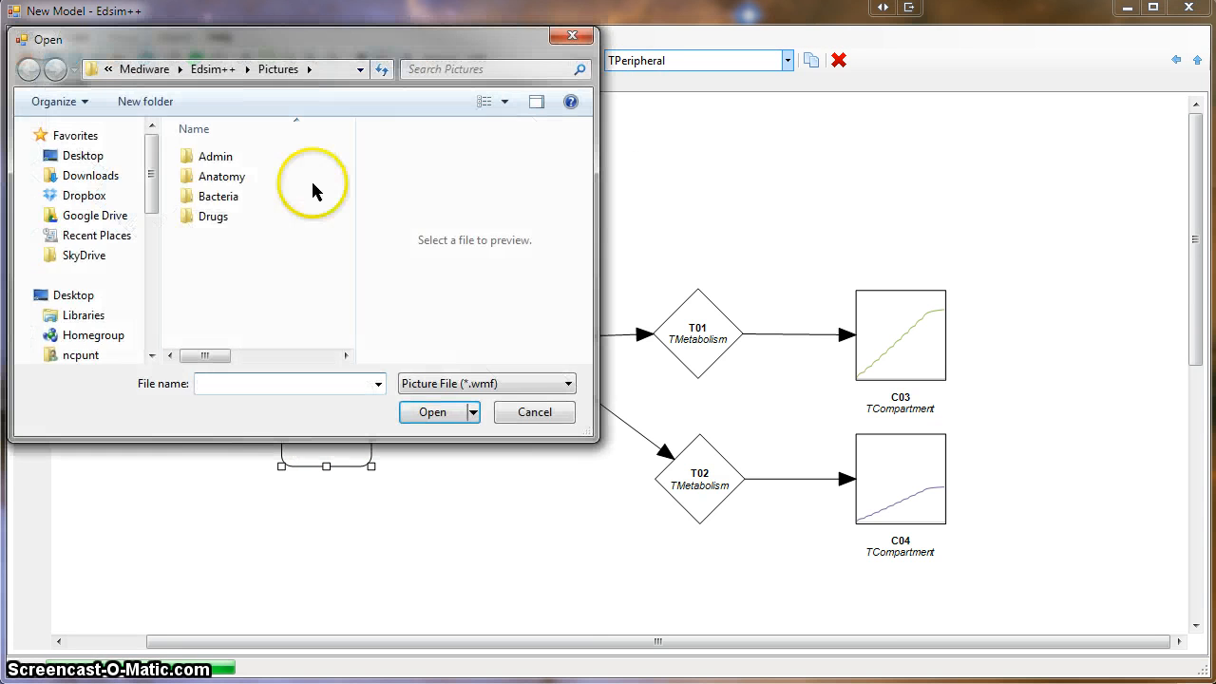
double_click(226, 177)
double_click(228, 173)
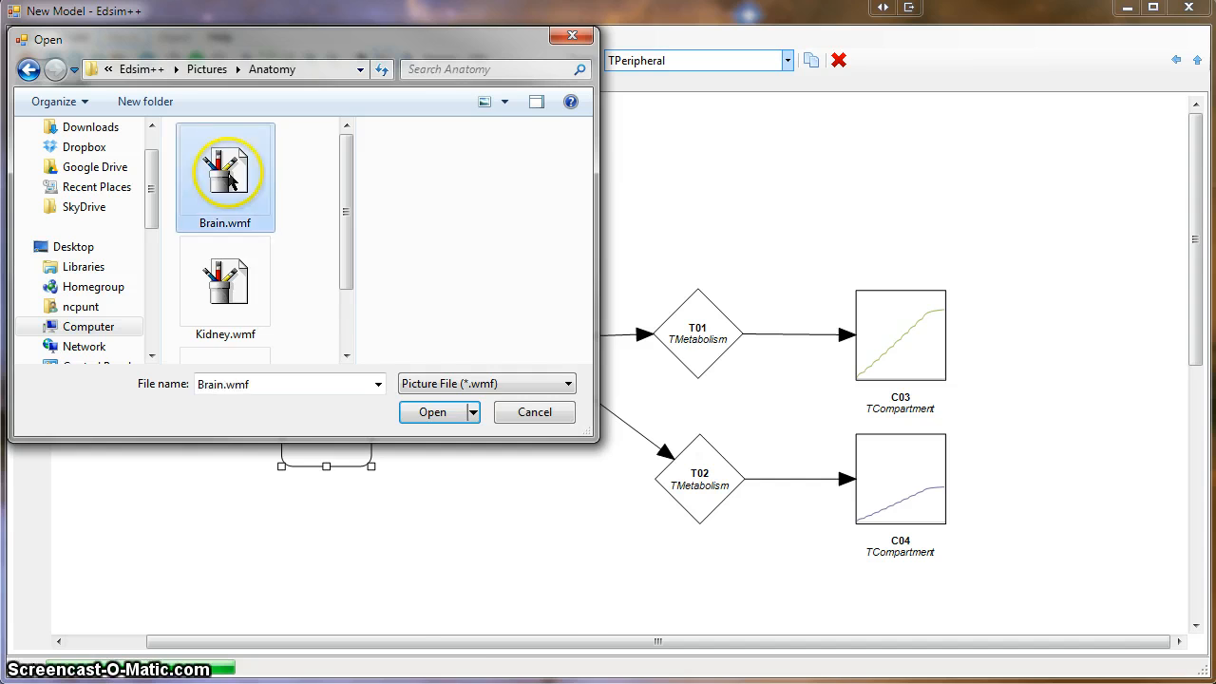
left_click_drag(281, 467, 181, 506)
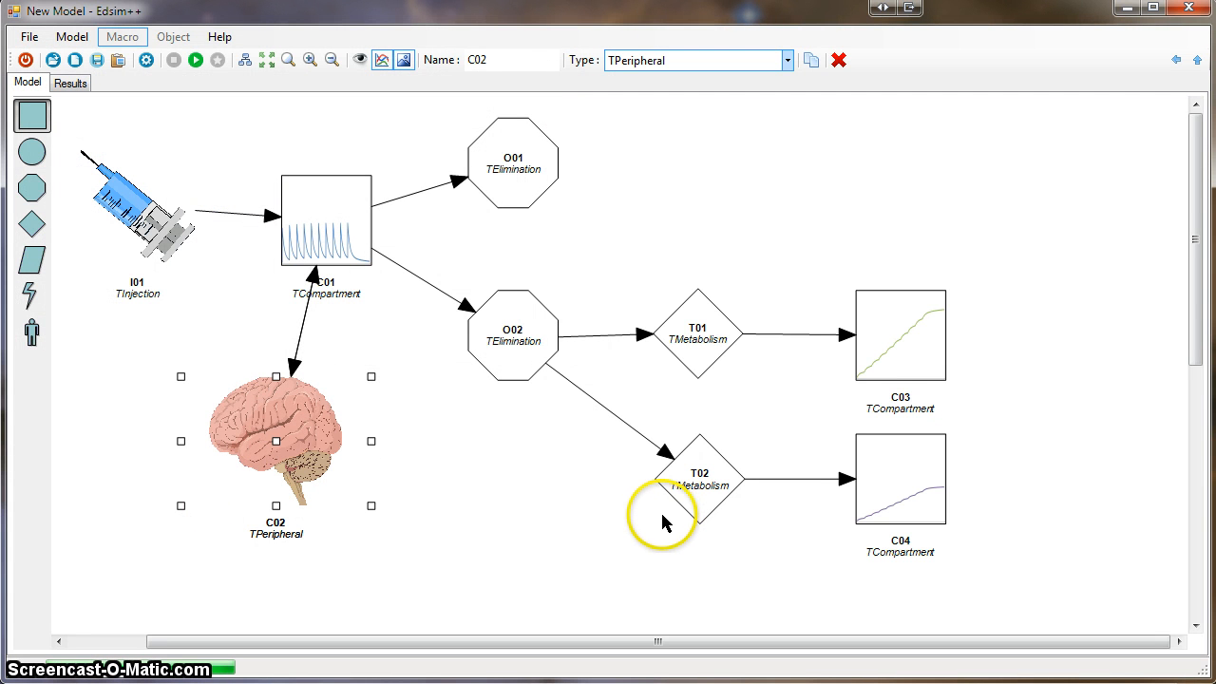
Give elimination O01 the Kidney.wmf picture from the Anatomy folder and enlarge it slightly.
left_click(524, 180)
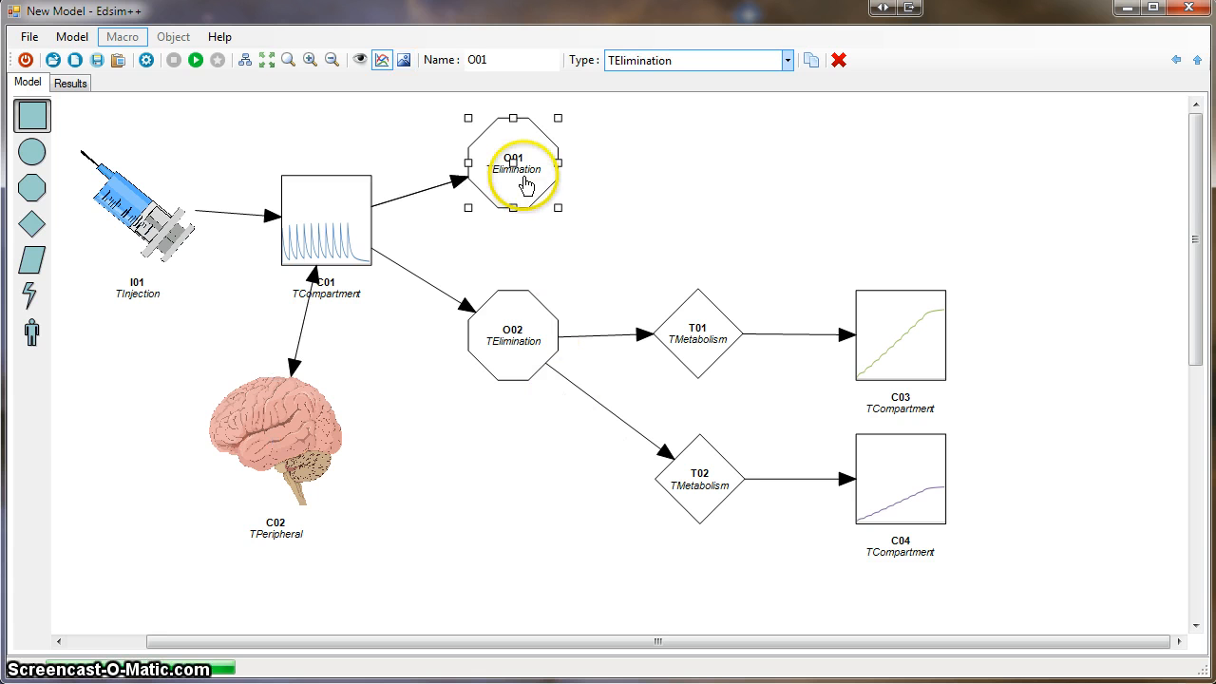
left_click(404, 62)
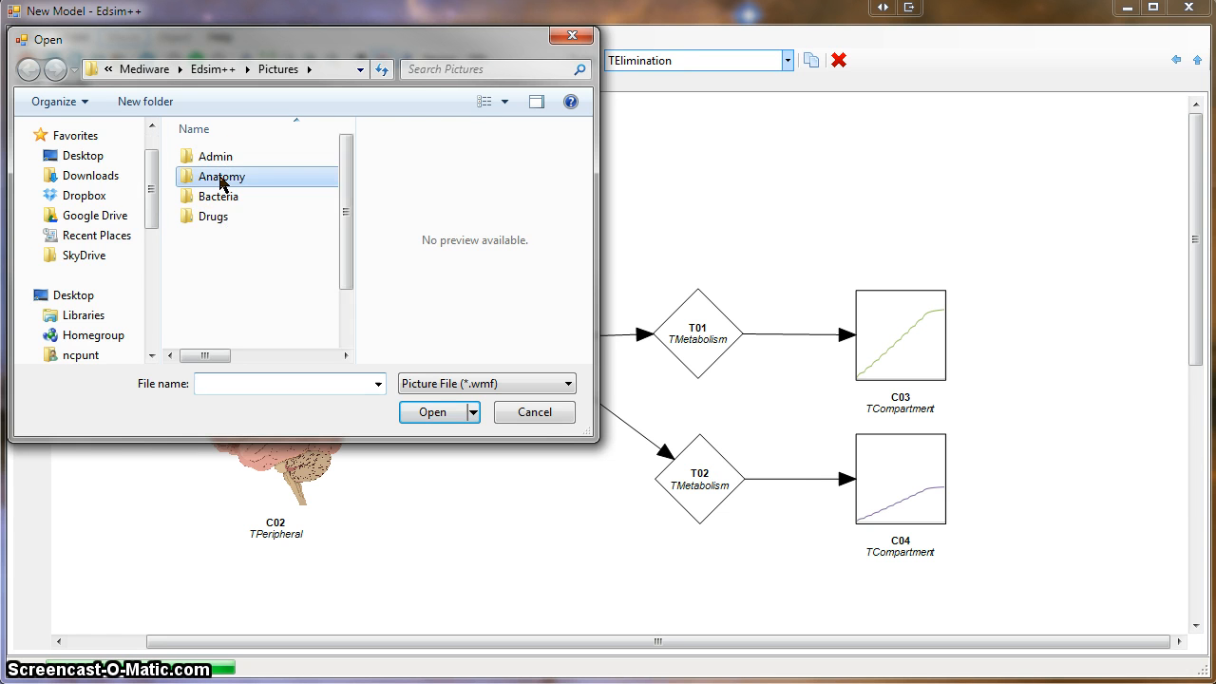
double_click(223, 180)
double_click(228, 279)
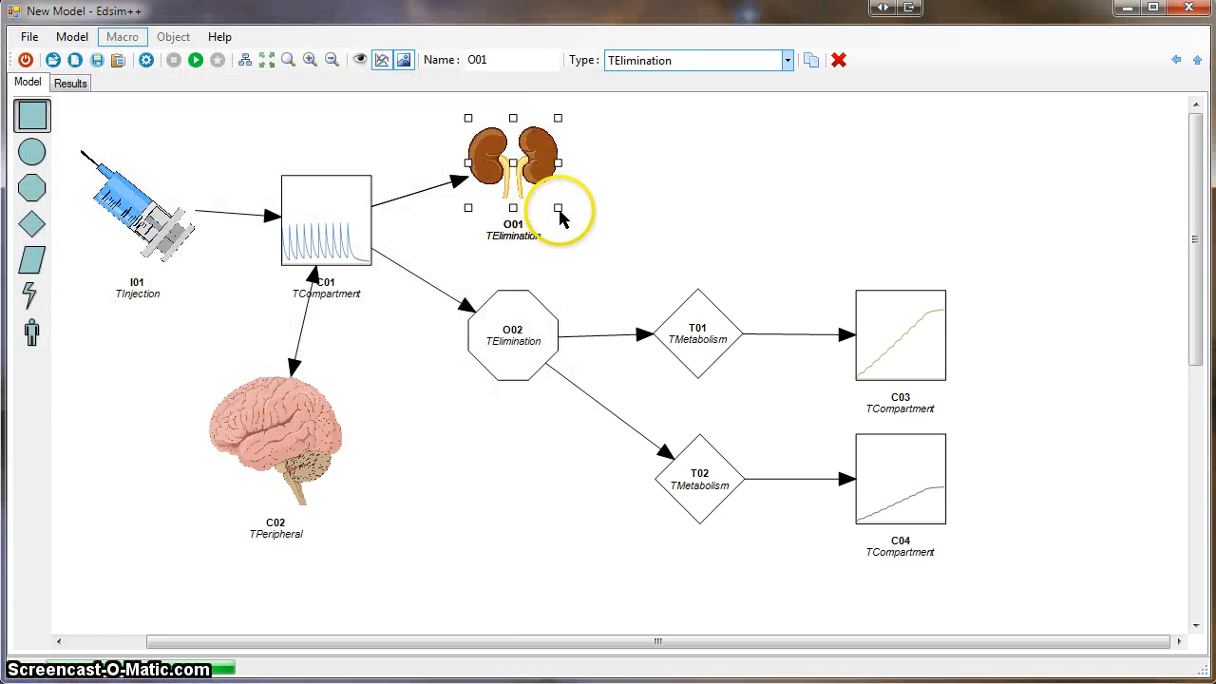
left_click_drag(558, 210, 583, 232)
Move elimination O02 down between the metabolism branches, give it the Liver.wmf picture from the Anatomy folder, and enlarge it.
left_click(511, 337)
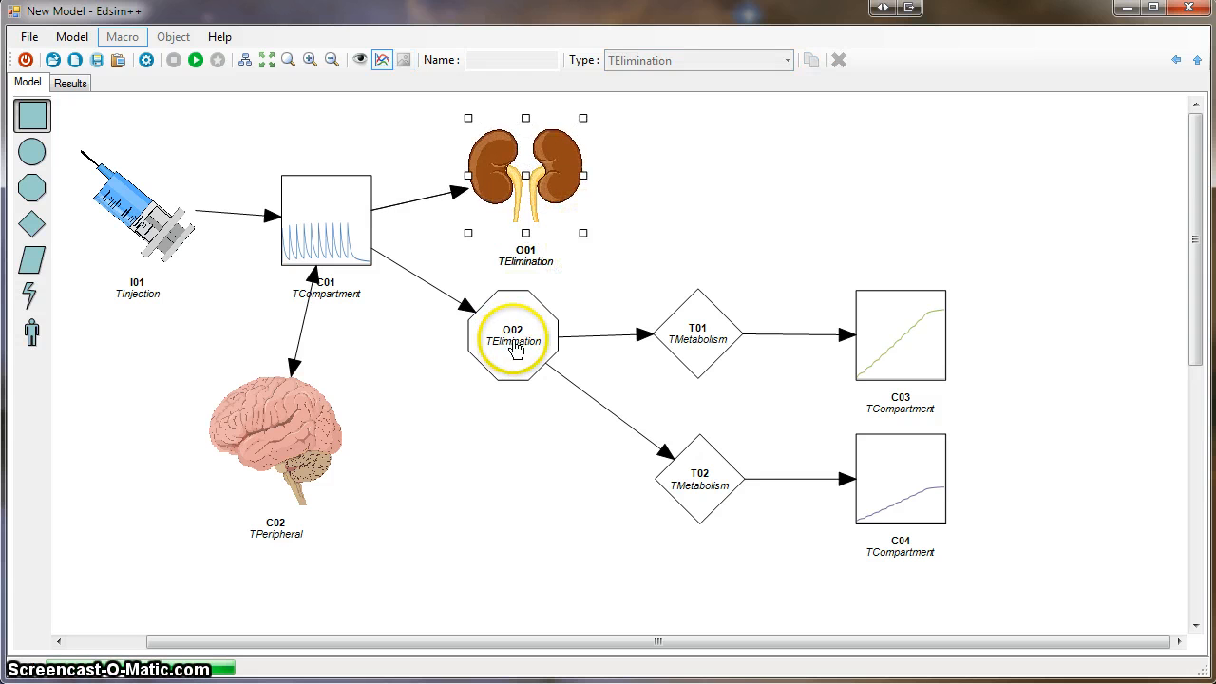
left_click_drag(513, 334, 498, 390)
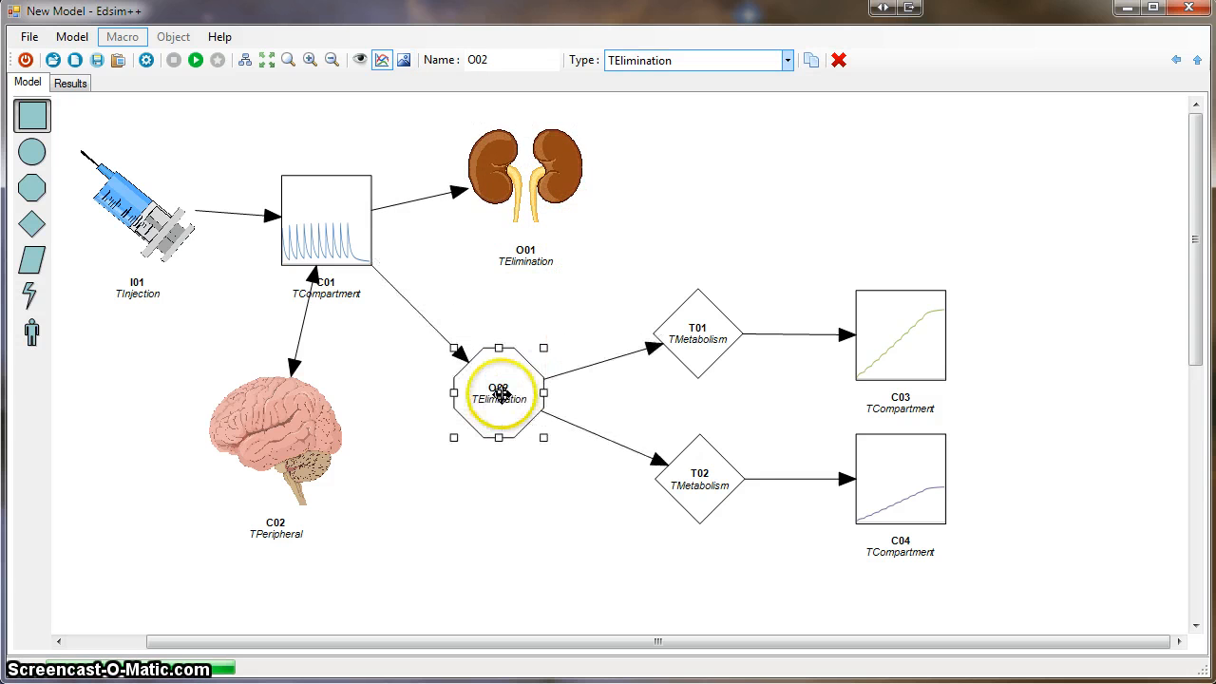
left_click(404, 59)
double_click(226, 177)
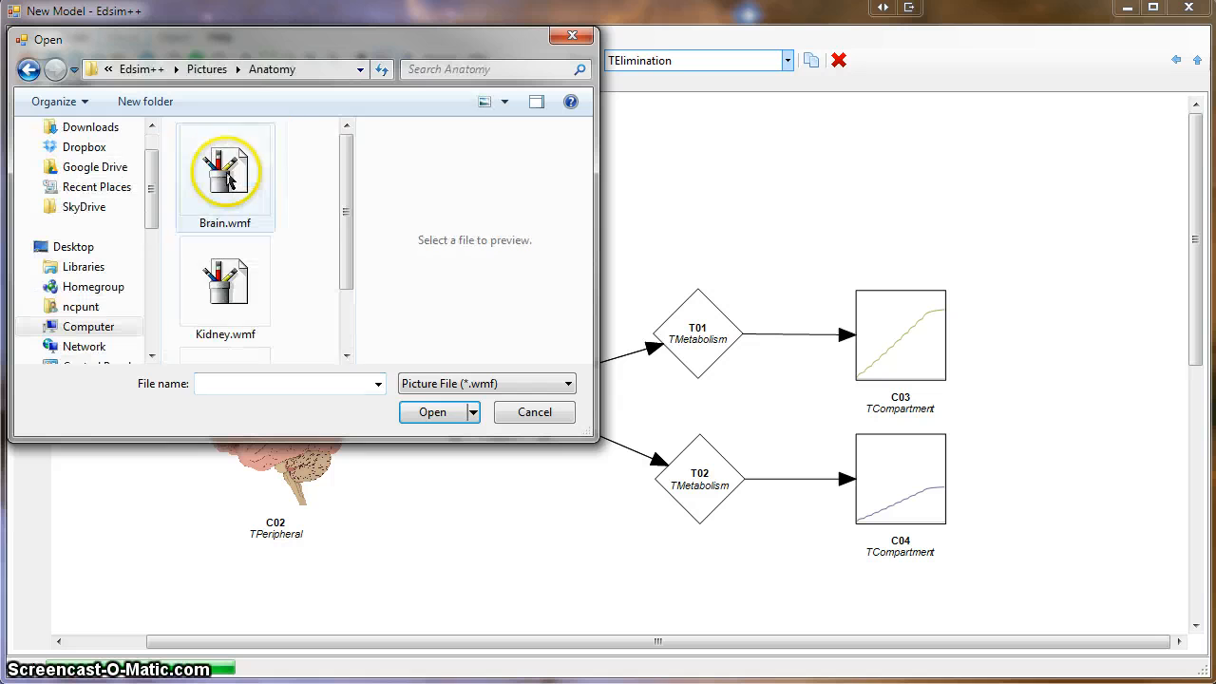
left_click_drag(342, 235, 212, 291)
double_click(218, 313)
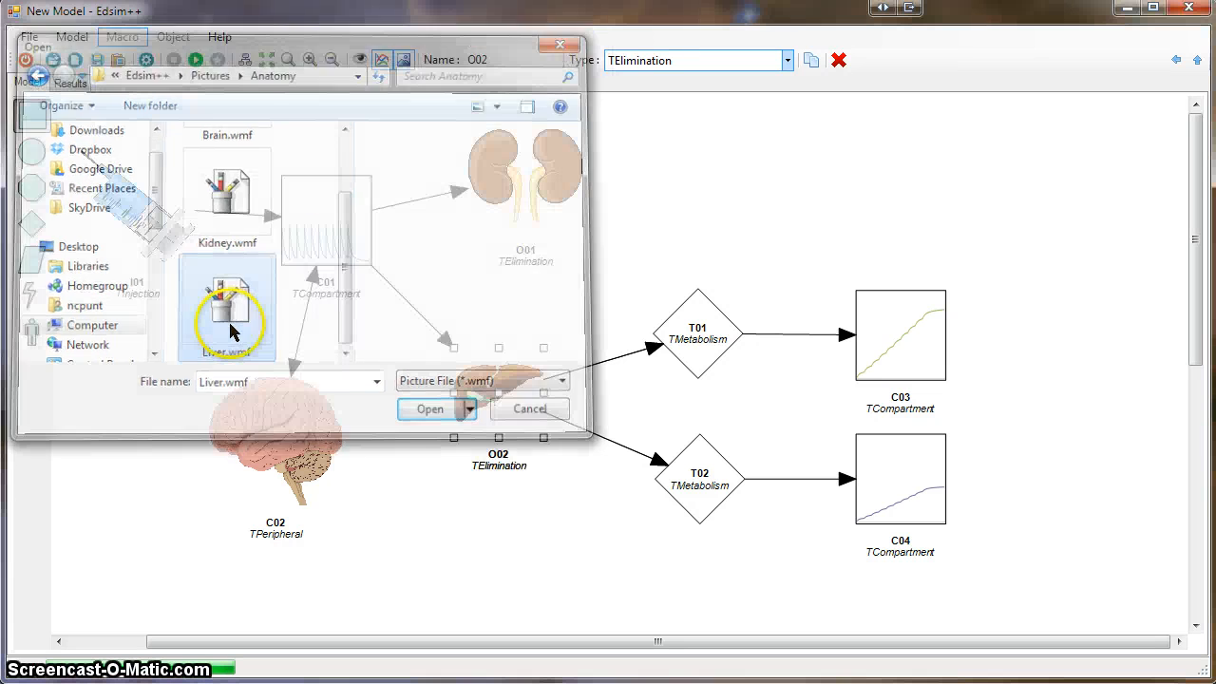
left_click_drag(454, 437, 410, 477)
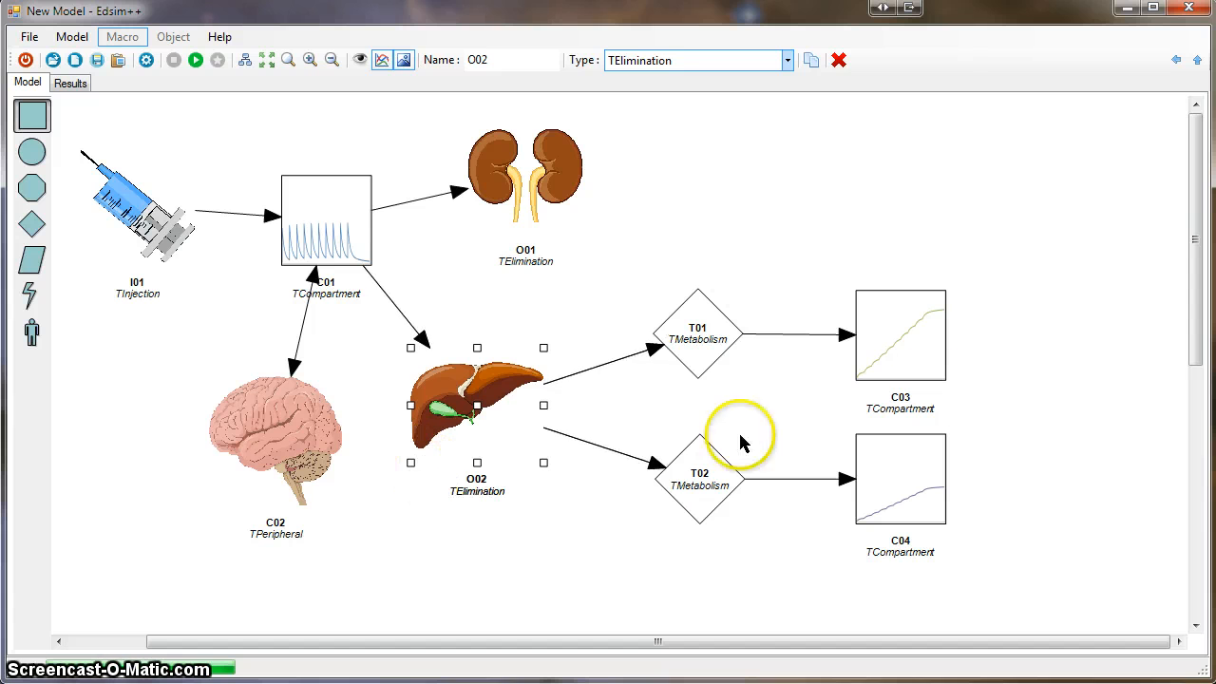
Spread the metabolite compartments apart by moving C03 up above T01 and C04 slightly up and to the right.
left_click(910, 346)
left_click_drag(904, 336, 872, 185)
left_click(908, 480)
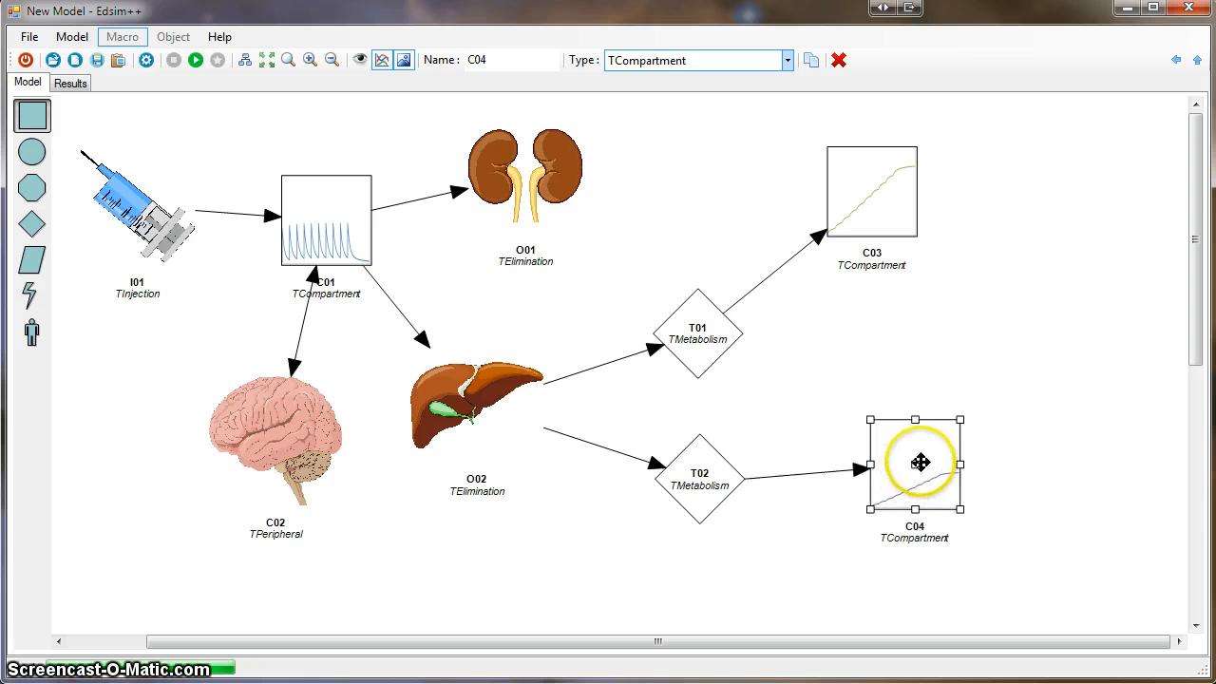
left_click_drag(904, 467, 946, 423)
Replace the chart on C03 with the first molecule picture in the Drugs folder, enlarge it, and shift it up and left.
left_click(886, 201)
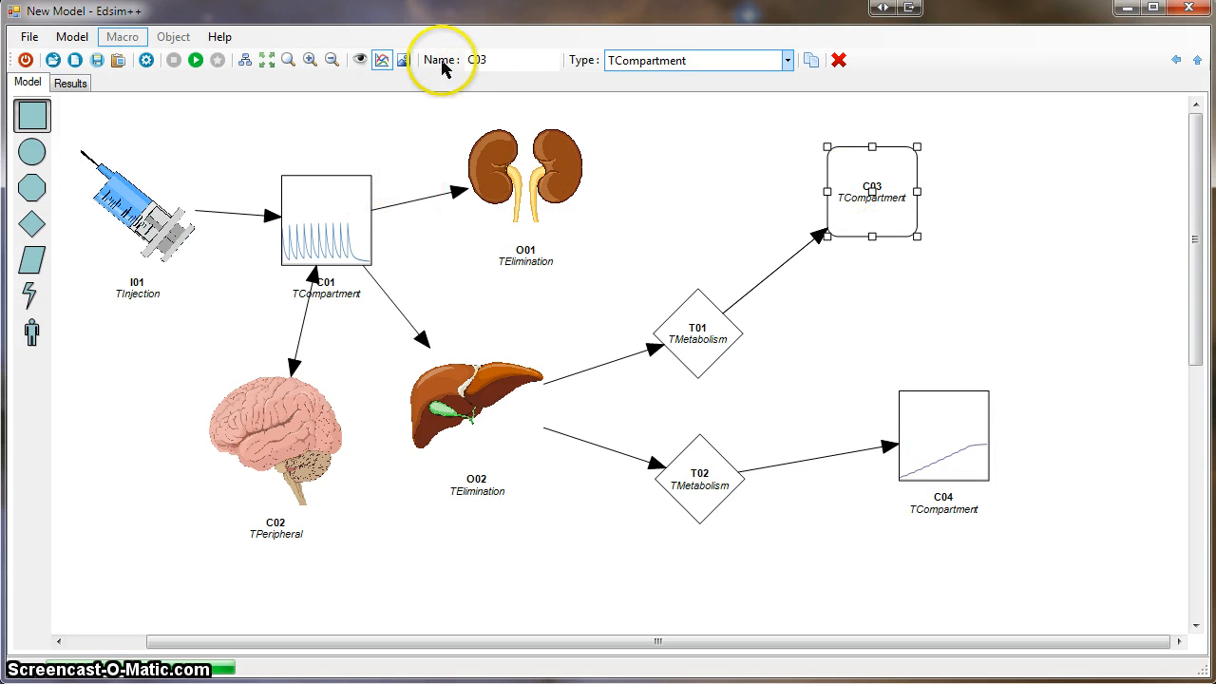
left_click(404, 61)
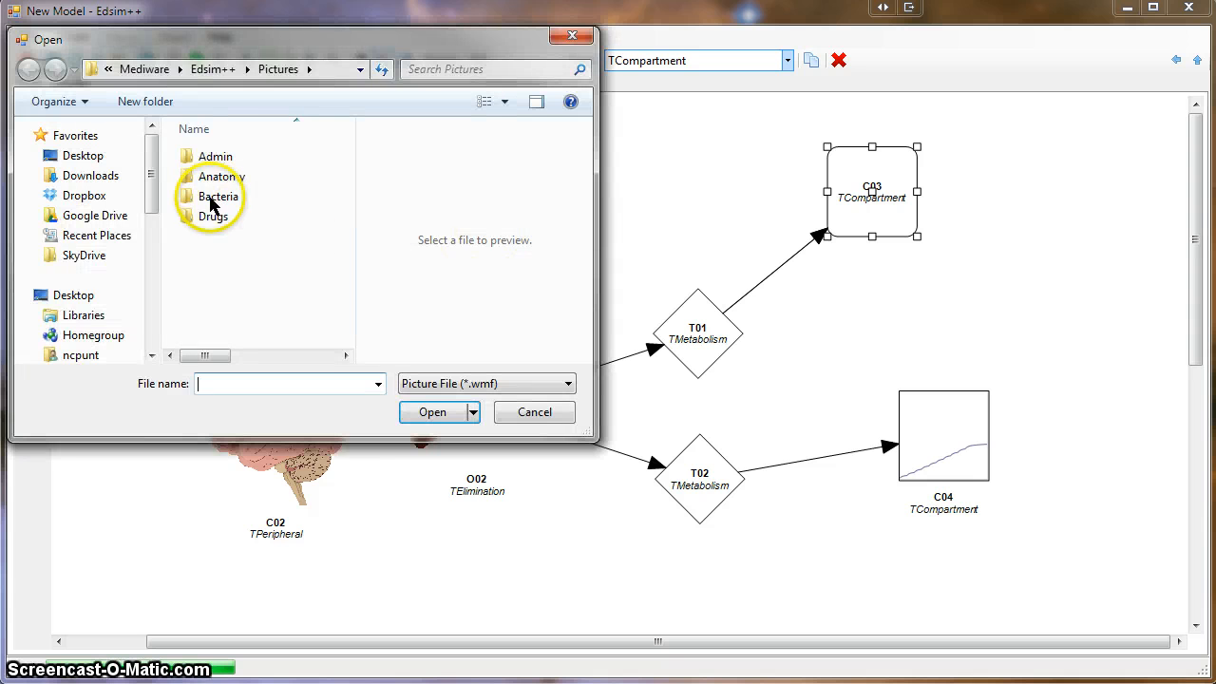
double_click(210, 217)
double_click(213, 185)
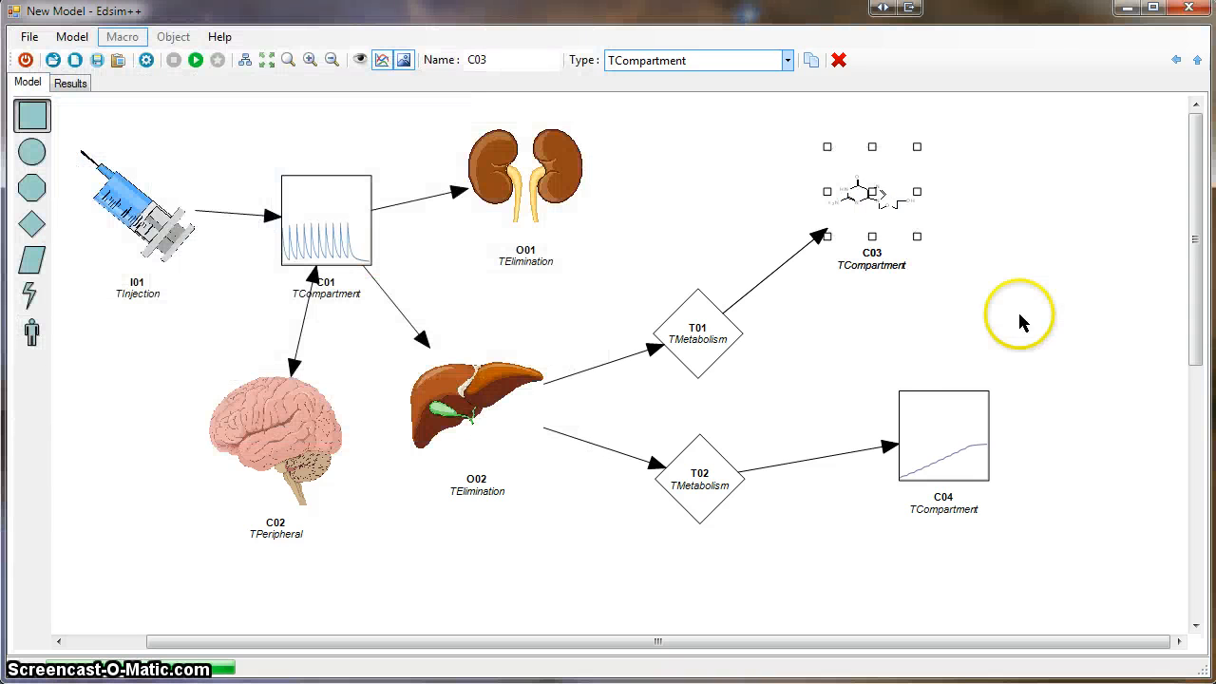
left_click_drag(918, 238, 1028, 319)
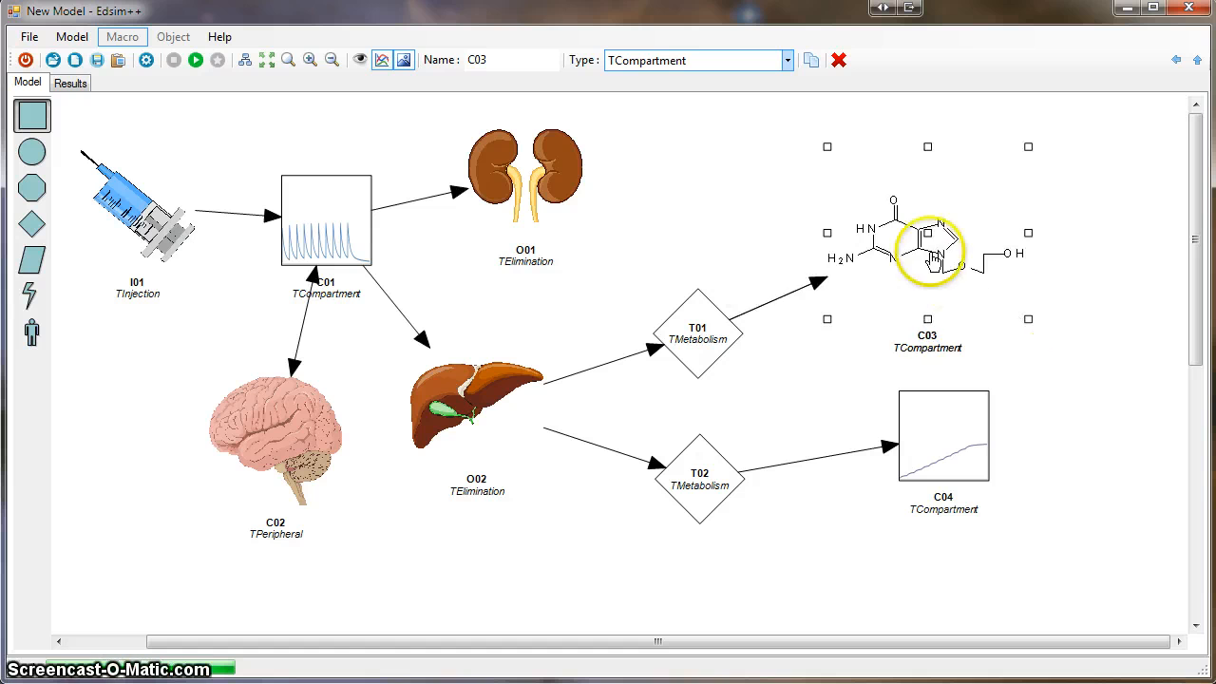
left_click_drag(927, 233, 899, 205)
Replace the chart on C04 with Thiopental.wmf from the Drugs folder, enlarge the picture, and move it up below C03.
left_click(942, 427)
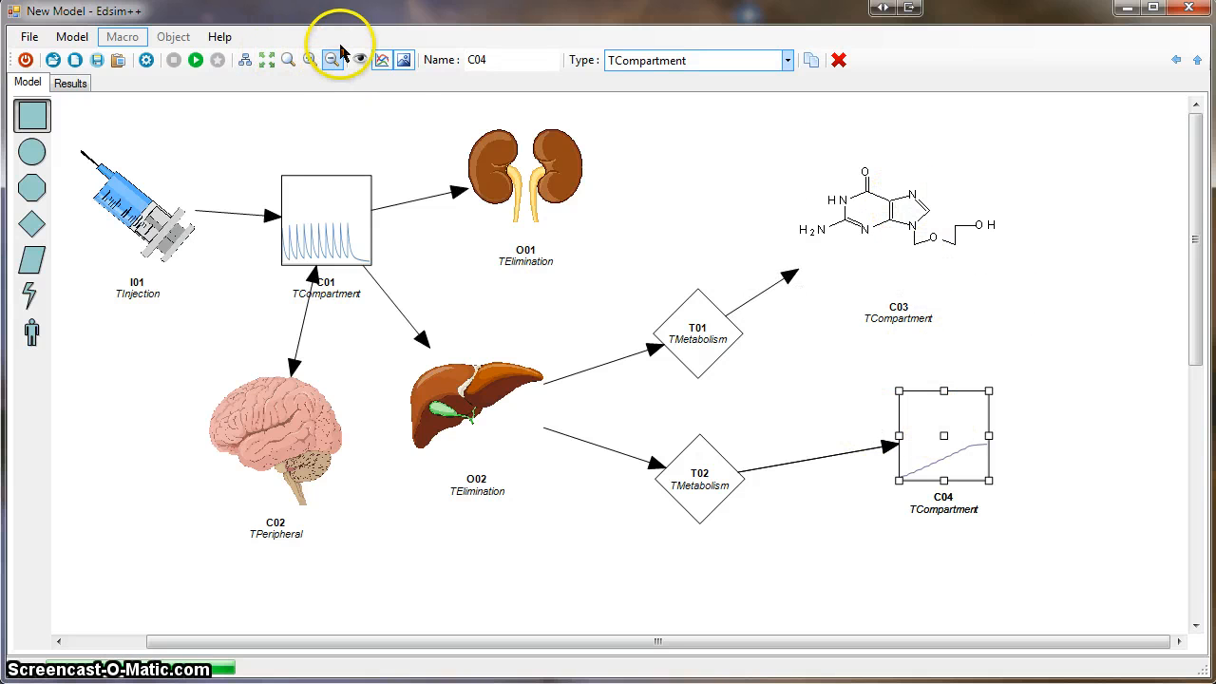
left_click(405, 60)
left_click(404, 59)
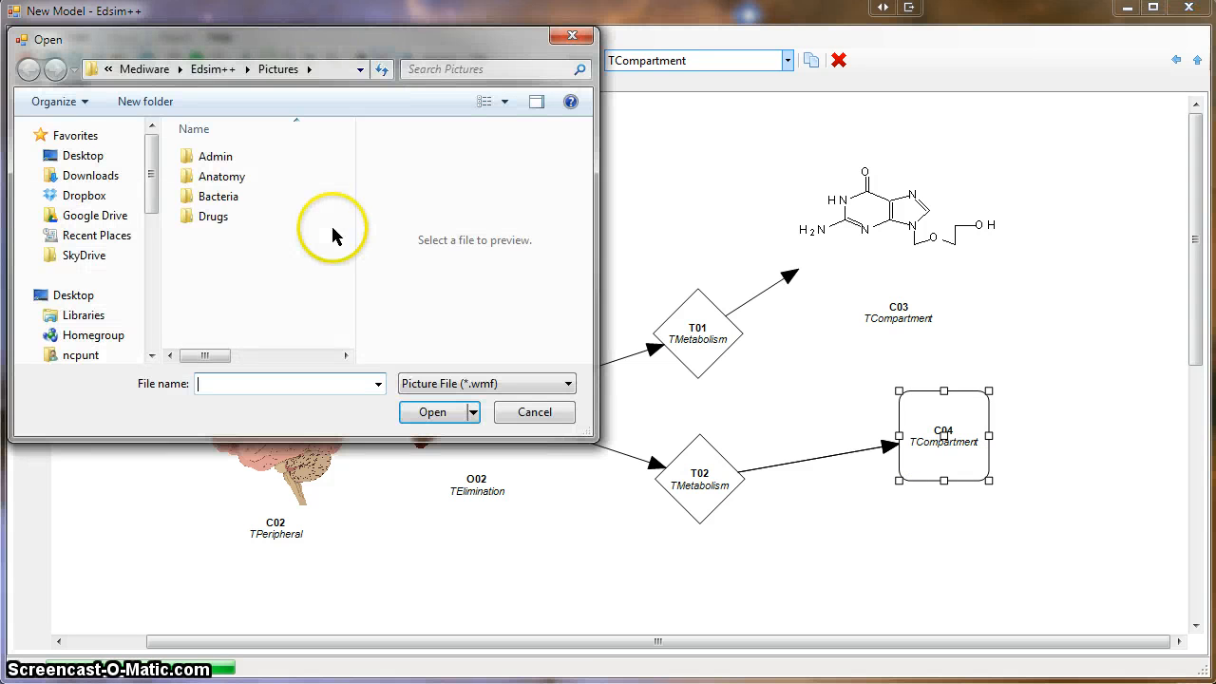
double_click(212, 217)
left_click_drag(344, 181, 339, 304)
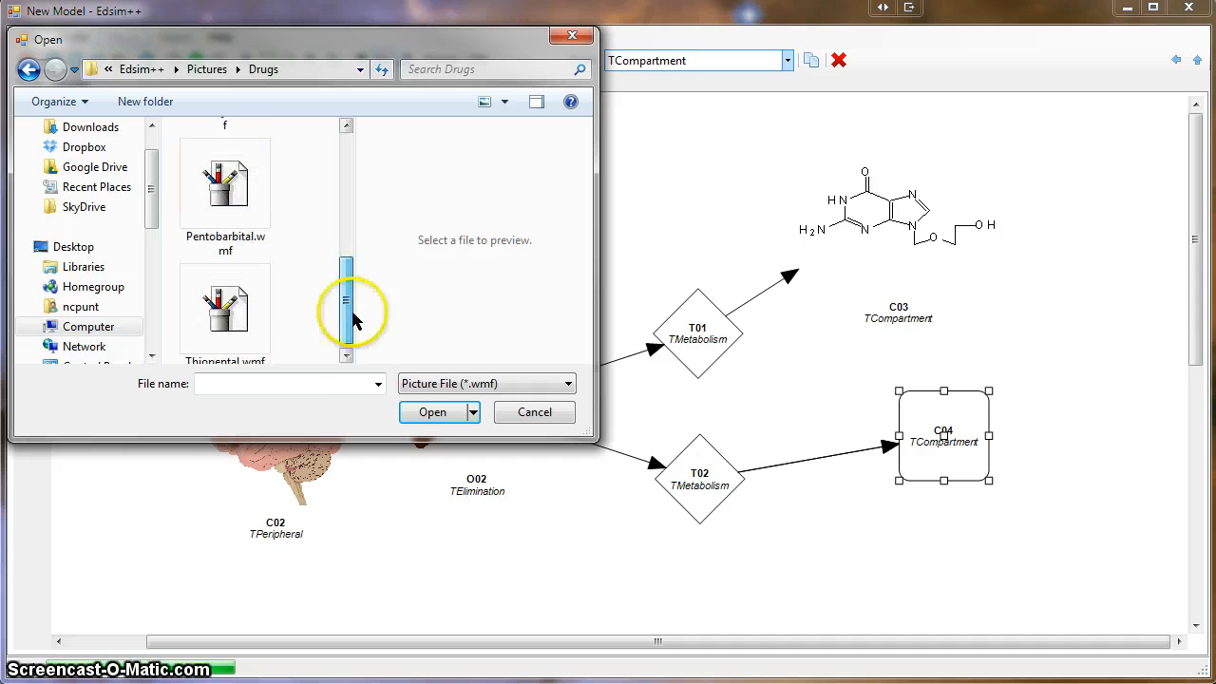
double_click(255, 354)
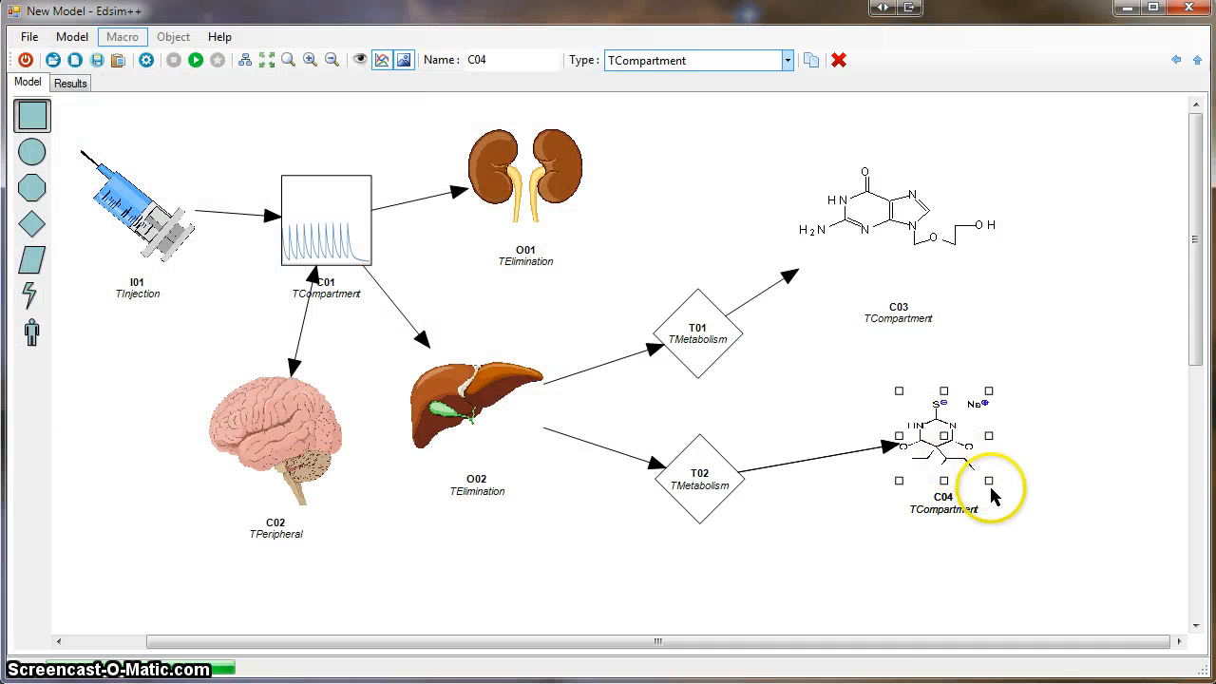
left_click_drag(989, 481, 1099, 563)
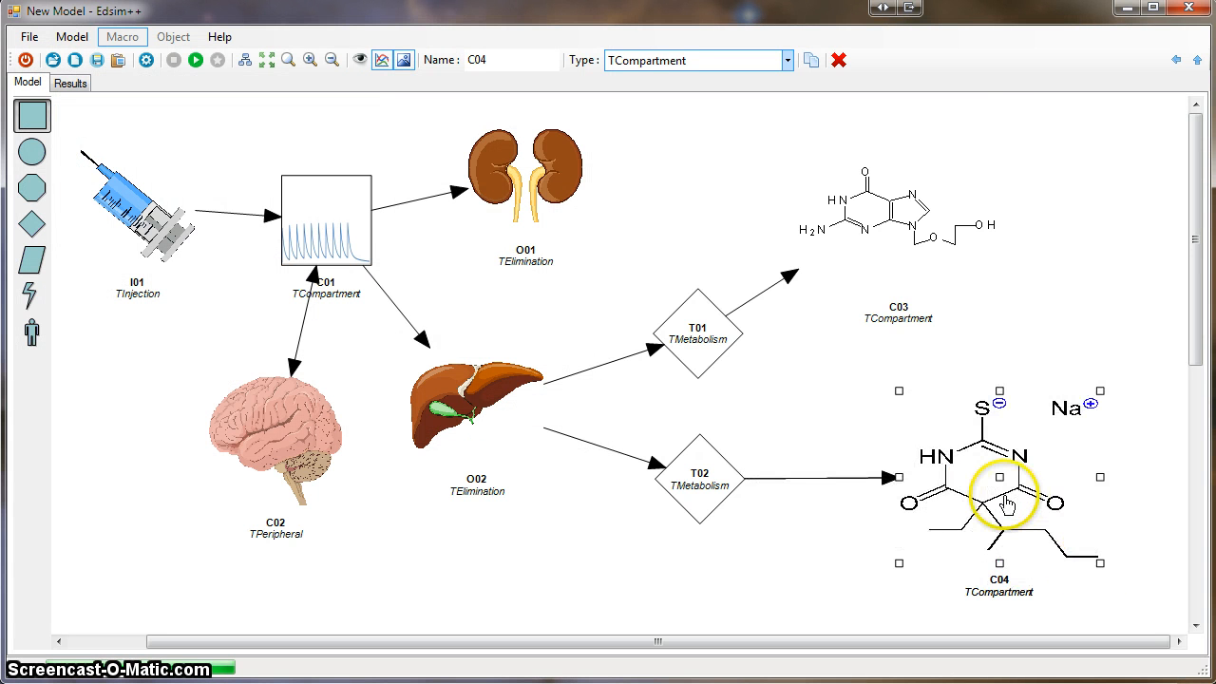
left_click_drag(998, 481, 997, 427)
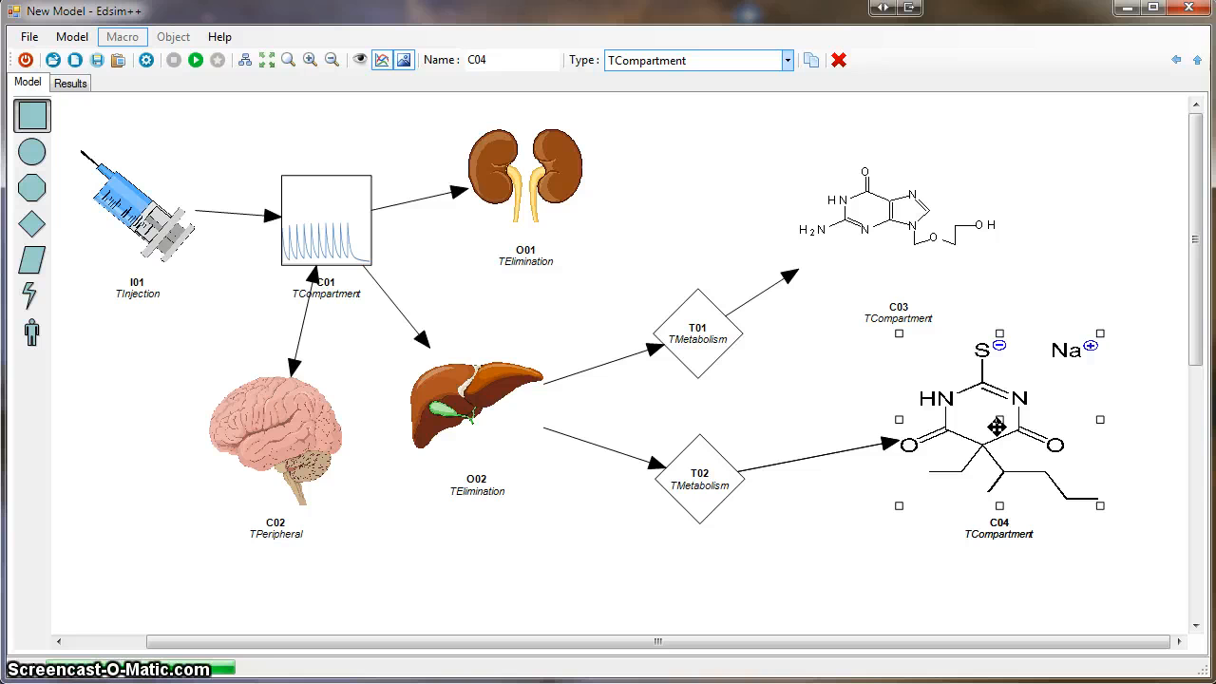
left_click(978, 449)
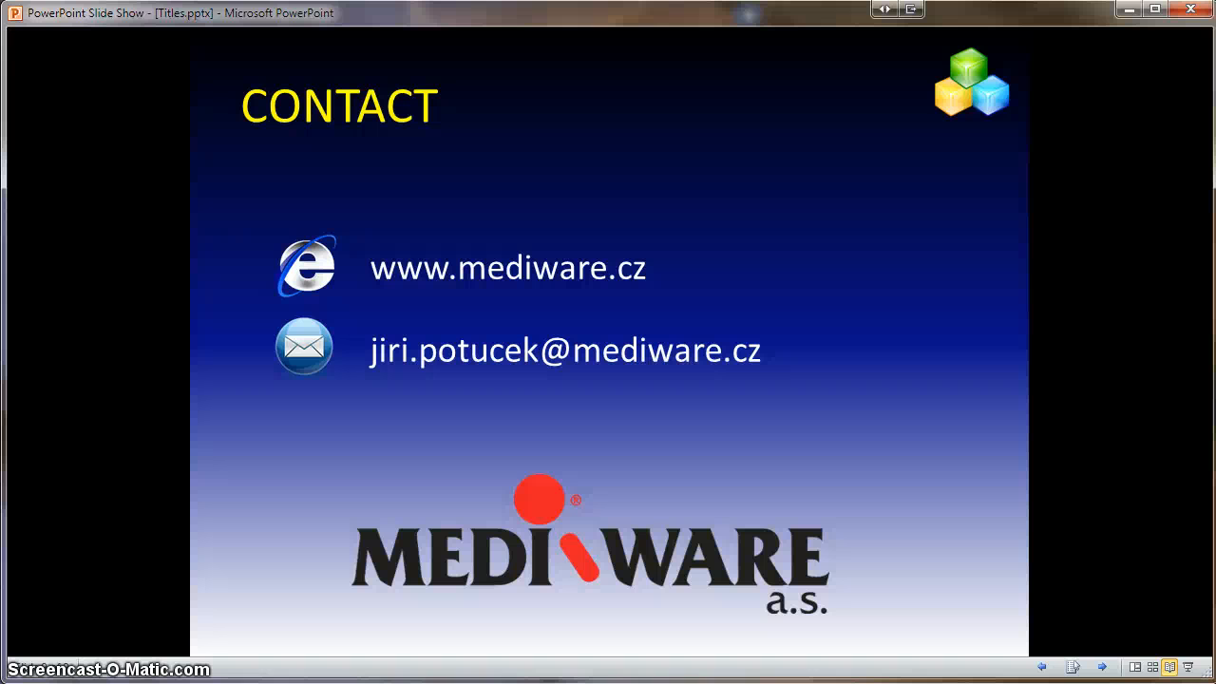
left_click(1189, 282)
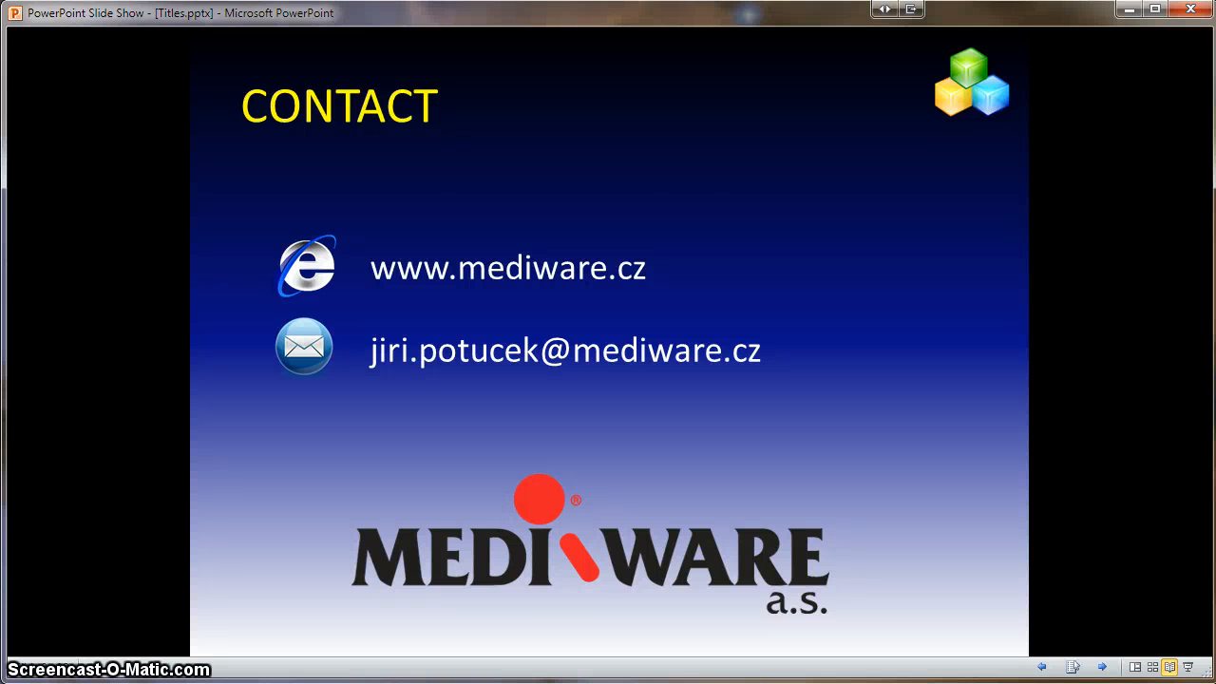